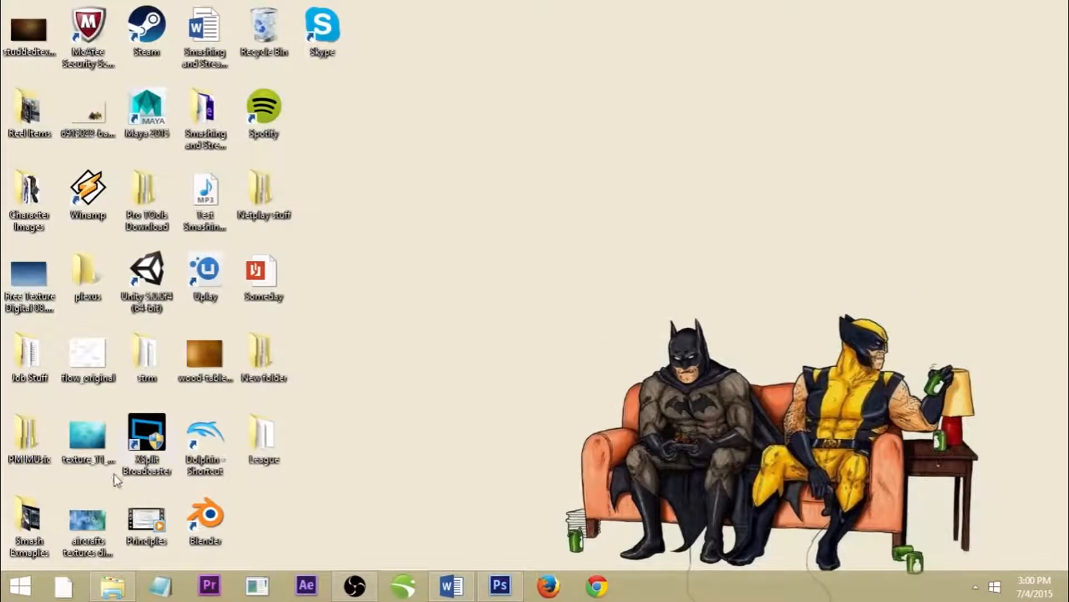
Step: Open the wavedash wednesday image from the Smash Exmaples folder, examine its match-up layout, and return to the desktop
double_click(31, 521)
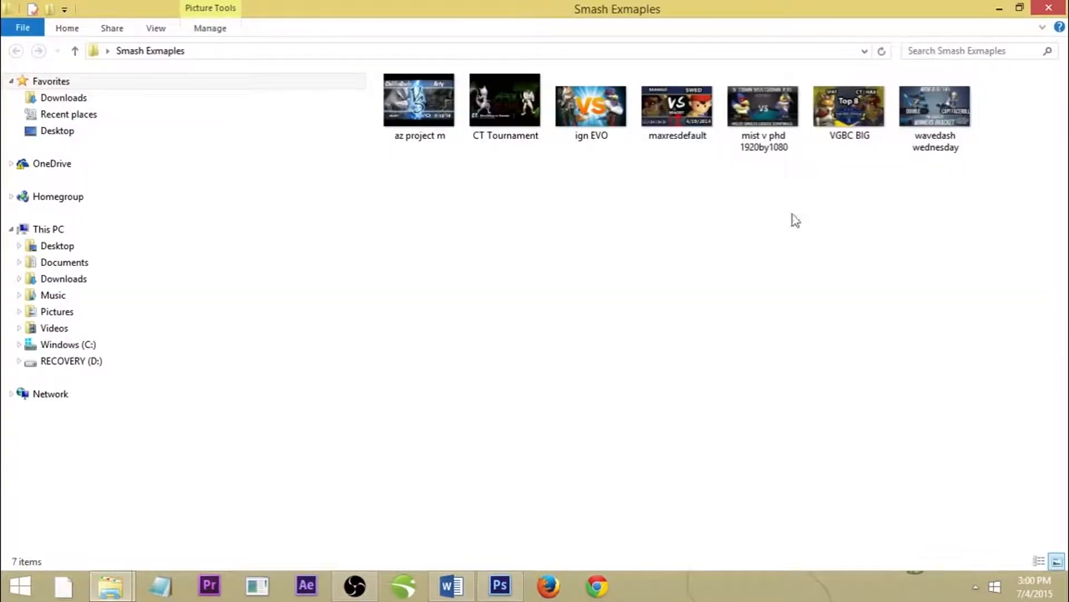
double_click(936, 103)
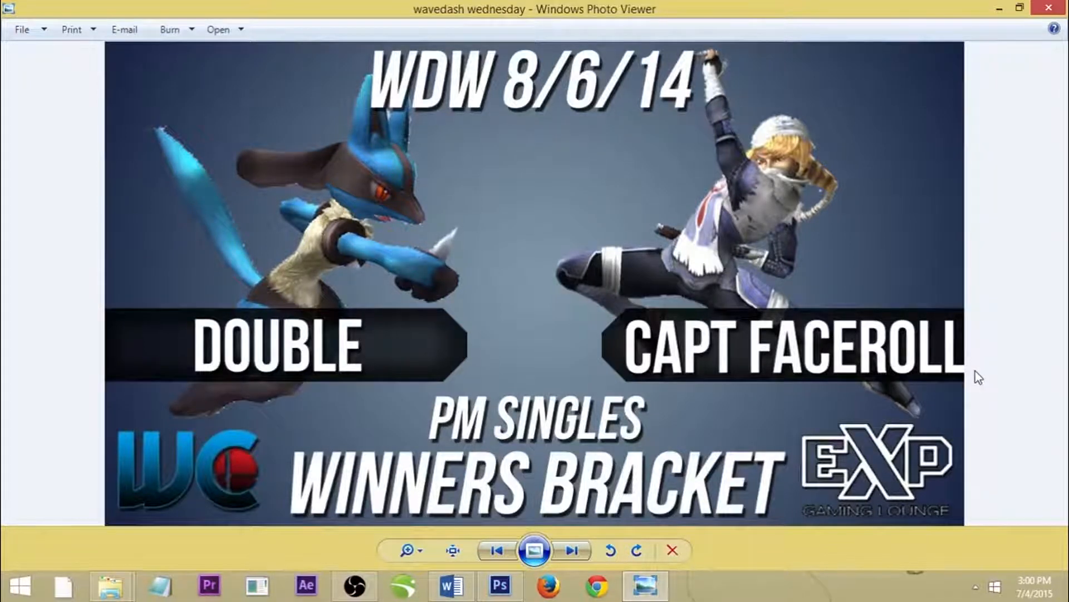
left_click(1001, 9)
left_click(1001, 9)
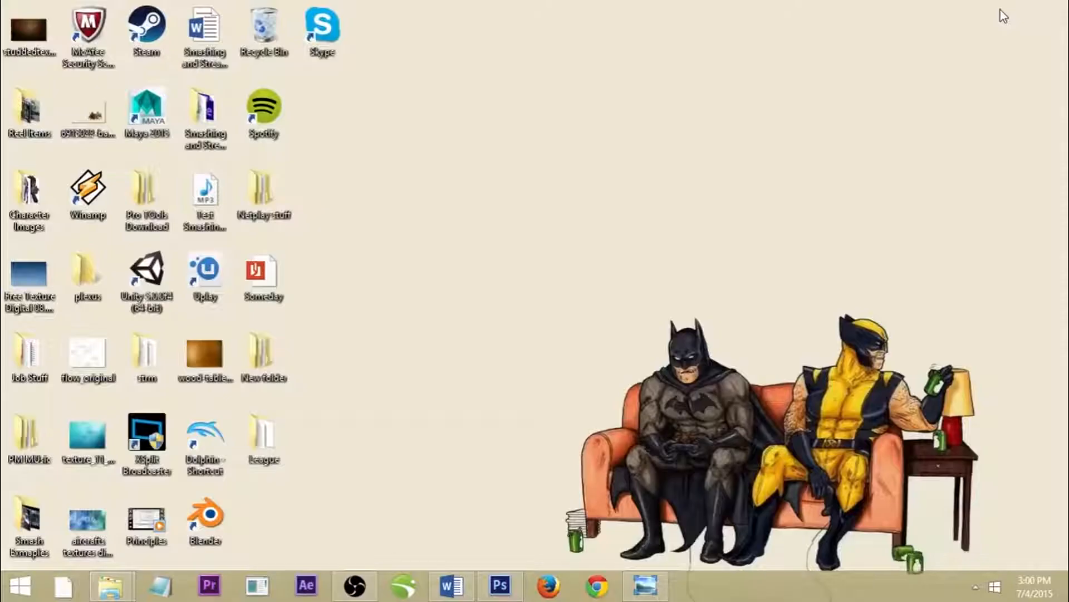
Step: Create a new folder on the desktop named "Smash Streaming Stuff"
right_click(390, 271)
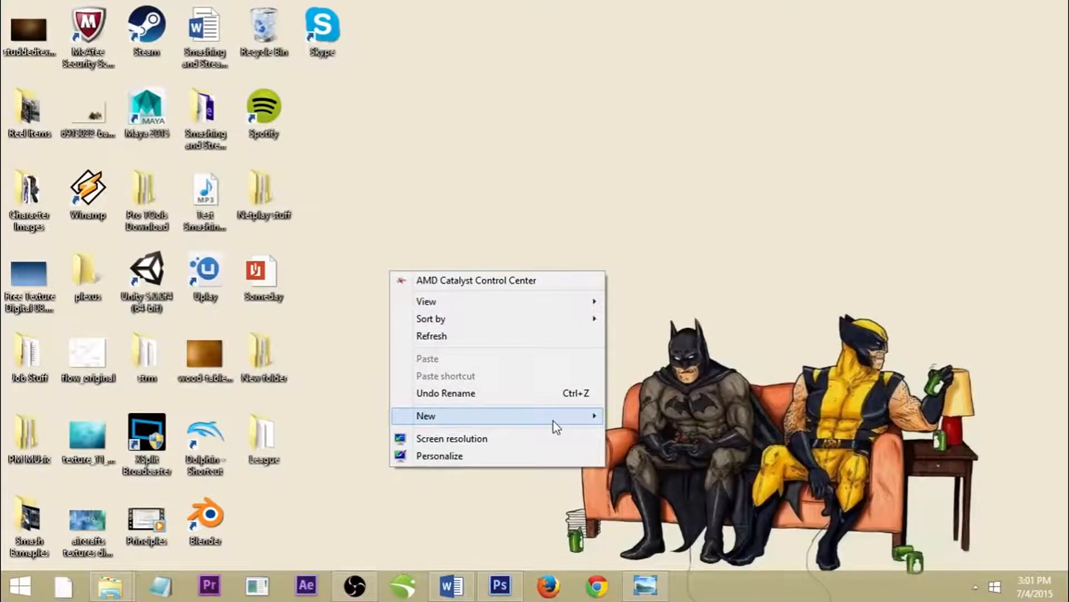
mouse_move(553, 421)
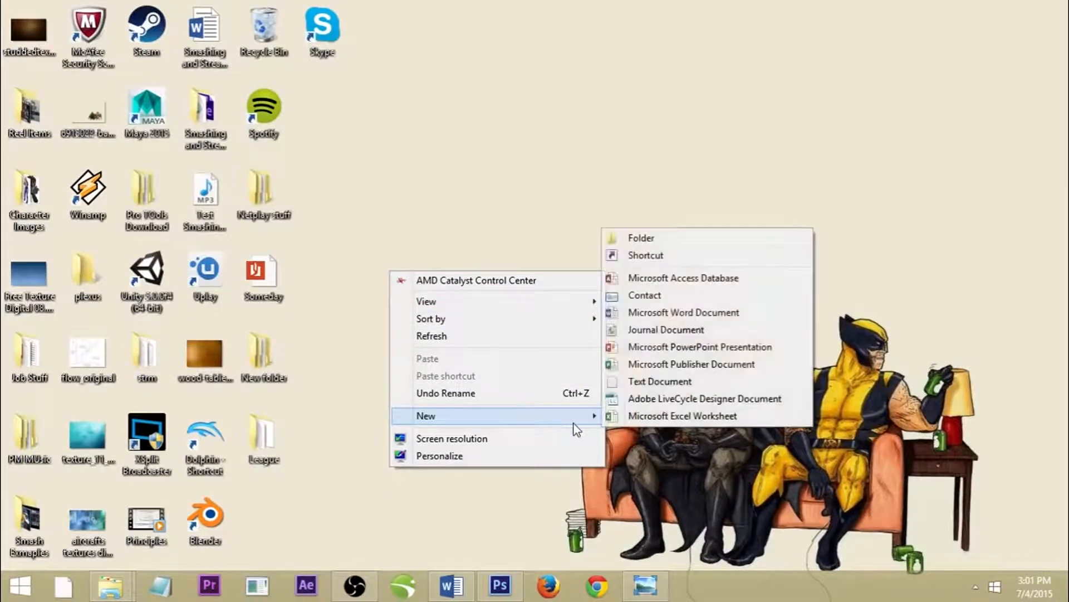
left_click(675, 240)
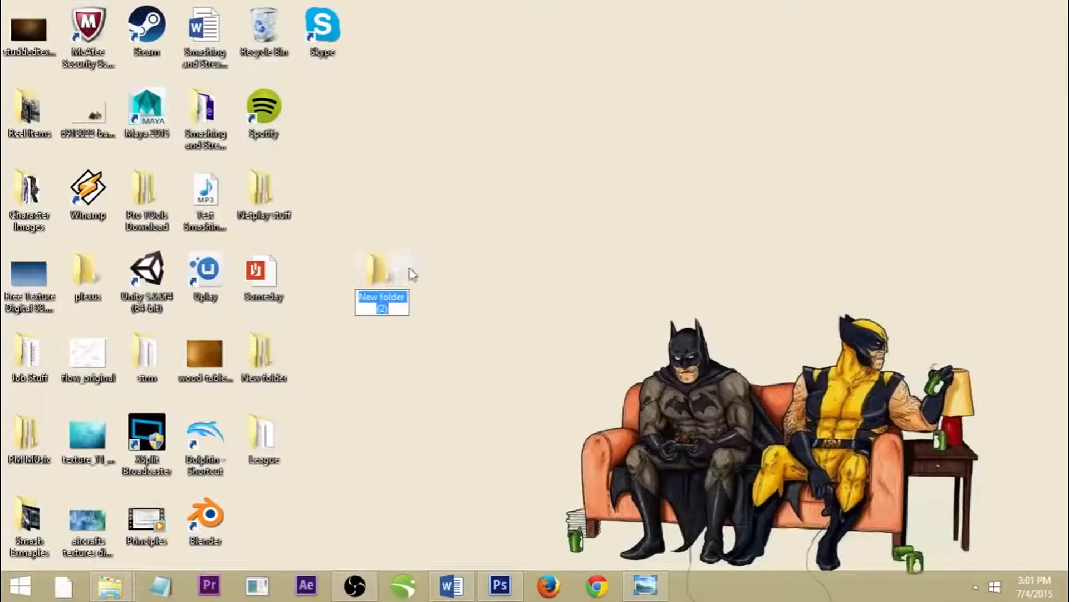
type("Smas")
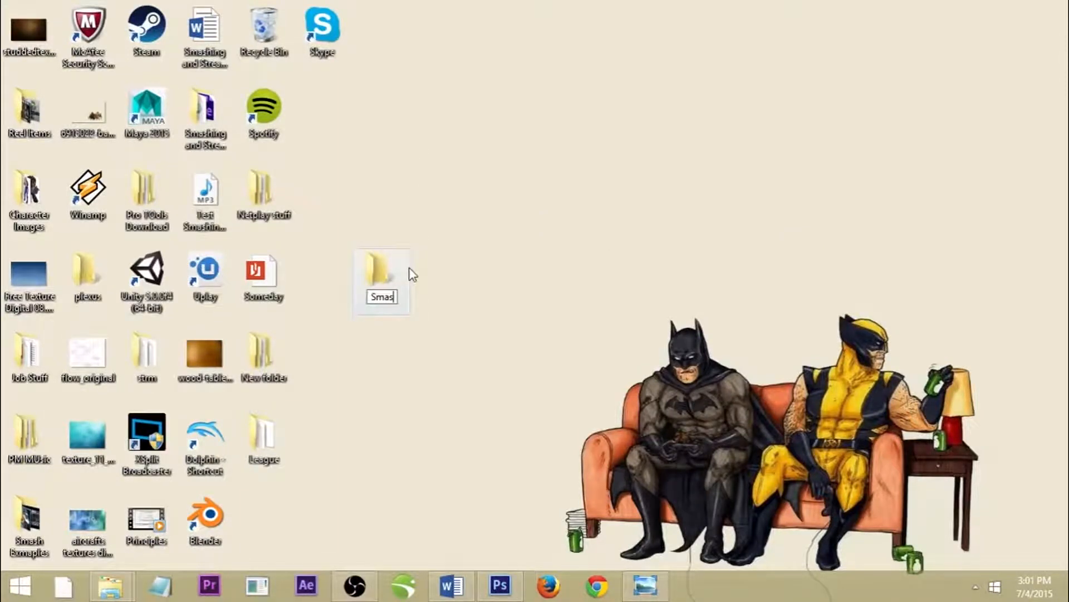
type("h Streaming Stuff")
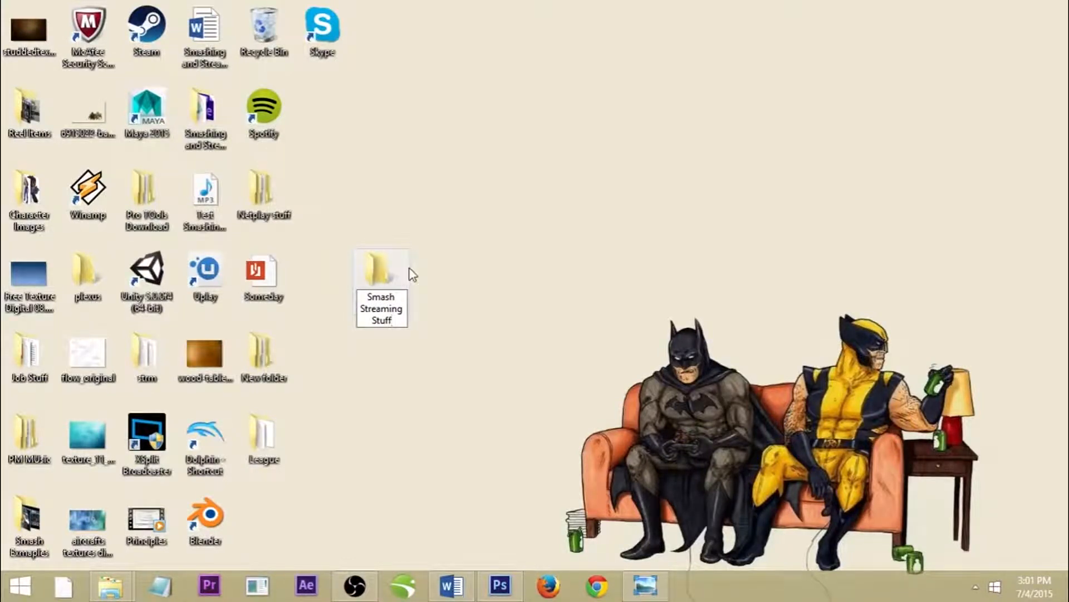
key("Return")
Step: Create a "Character Renders" subfolder inside Smash Streaming Stuff and look back at the wavedash wednesday example image
double_click(387, 278)
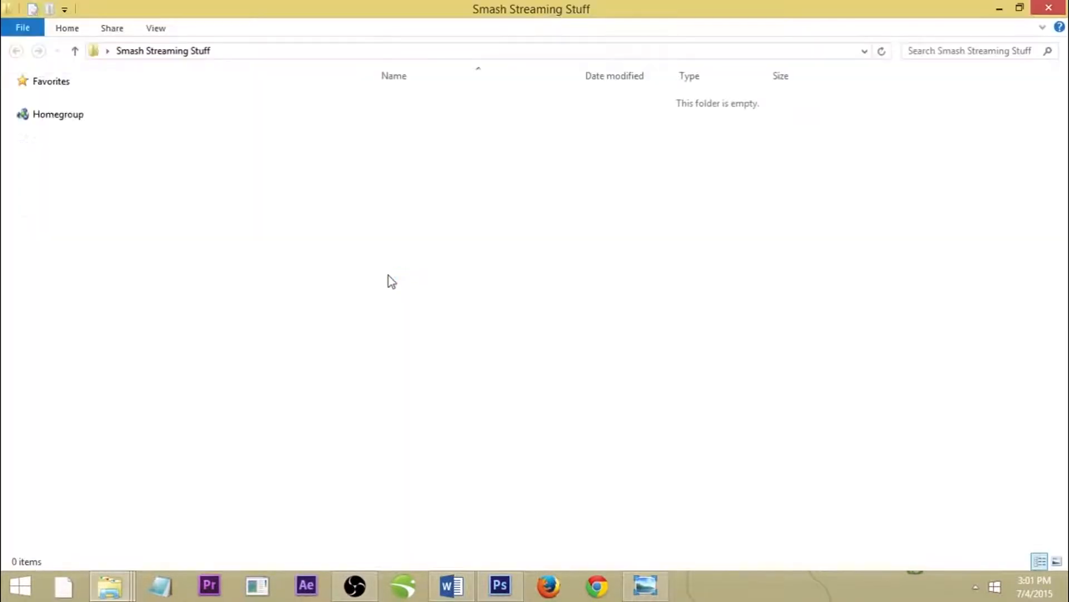
right_click(509, 140)
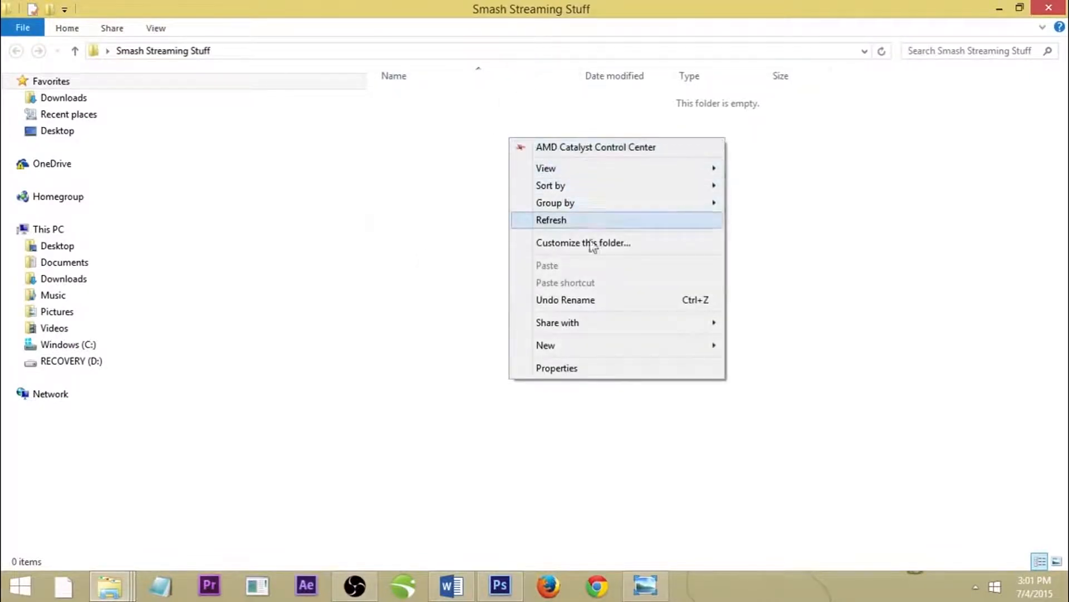
mouse_move(573, 353)
left_click(905, 353)
type("Character Renders")
left_click(644, 593)
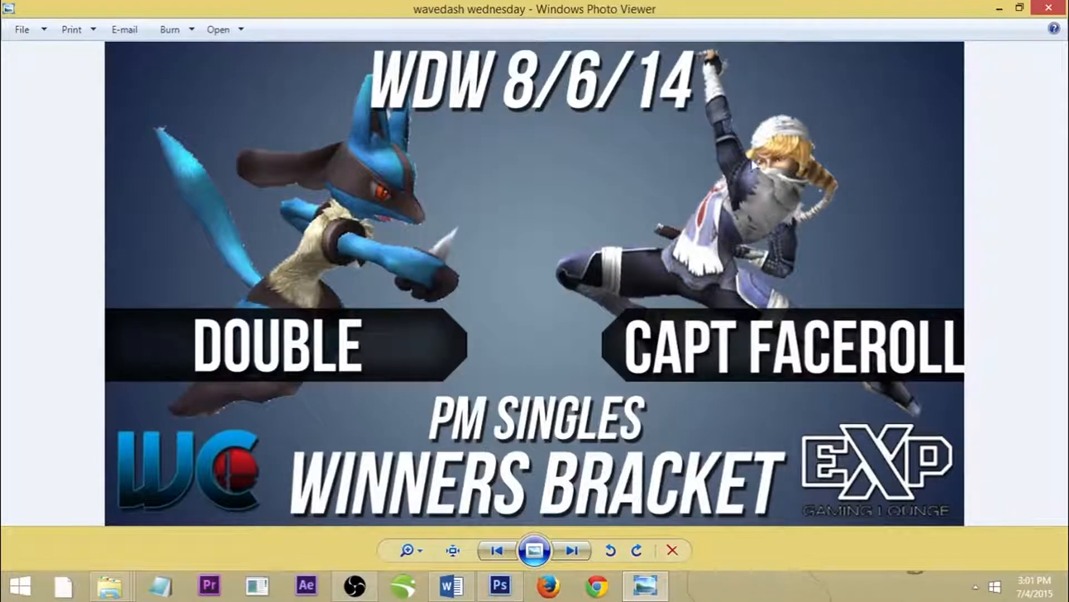
left_click(1046, 7)
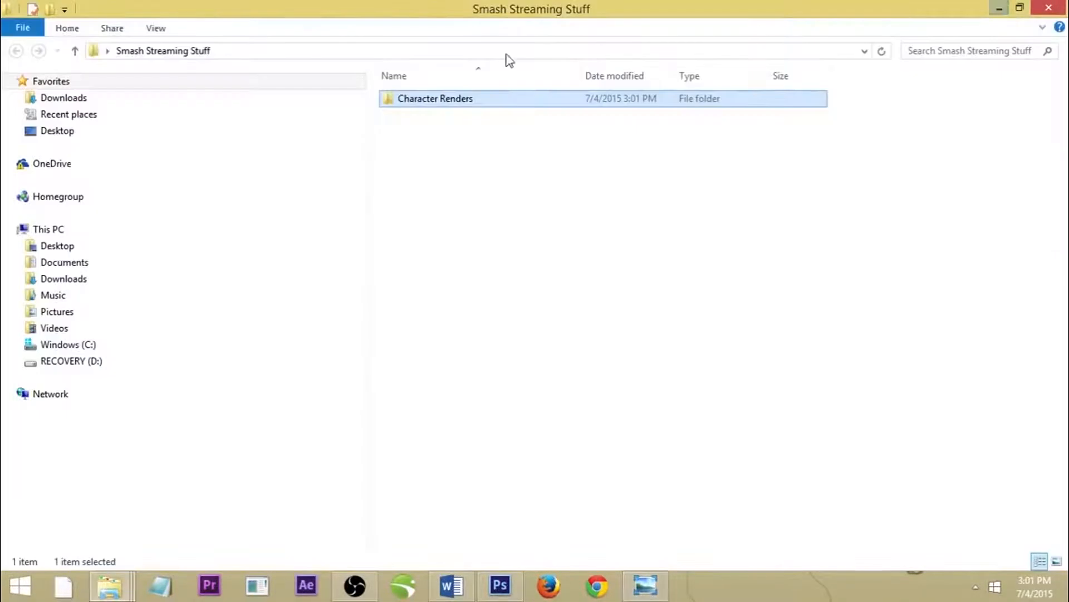
Step: Create a second subfolder named "Streamed Matches" inside Smash Streaming Stuff
right_click(500, 140)
mouse_move(599, 353)
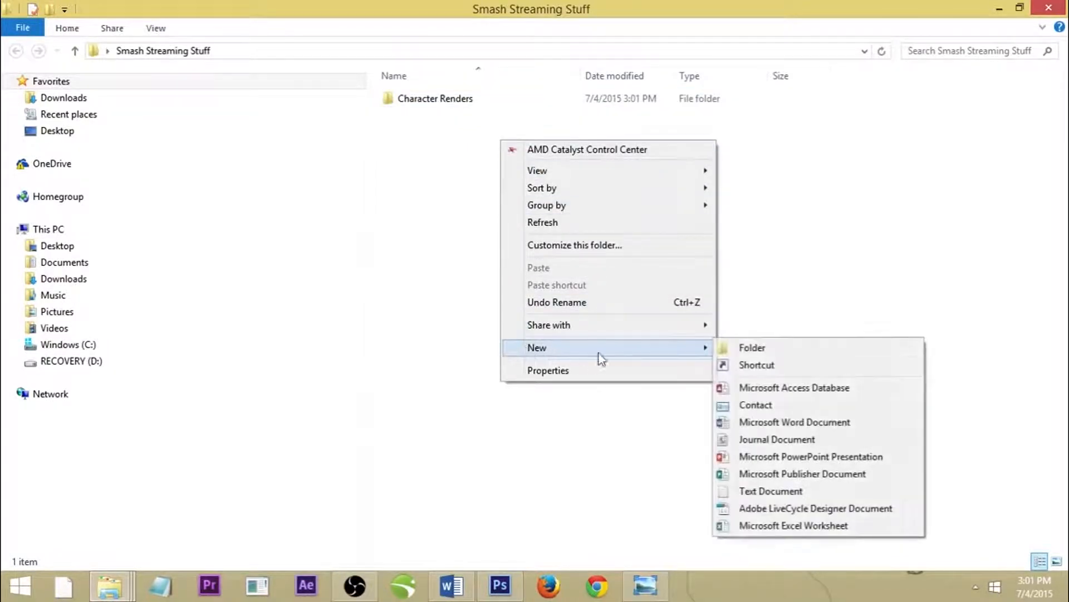
left_click(741, 347)
type("Streamed Matches")
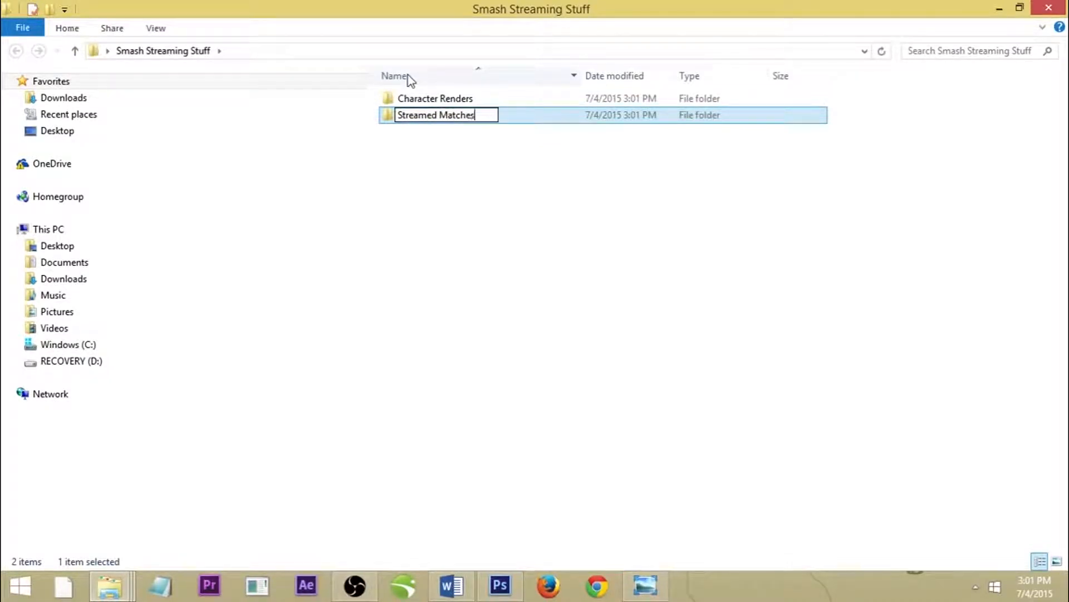
Step: Examine how the existing OBS Media folder in Documents organizes Streamed Matches by date, including the April 25 match images
left_click(114, 594)
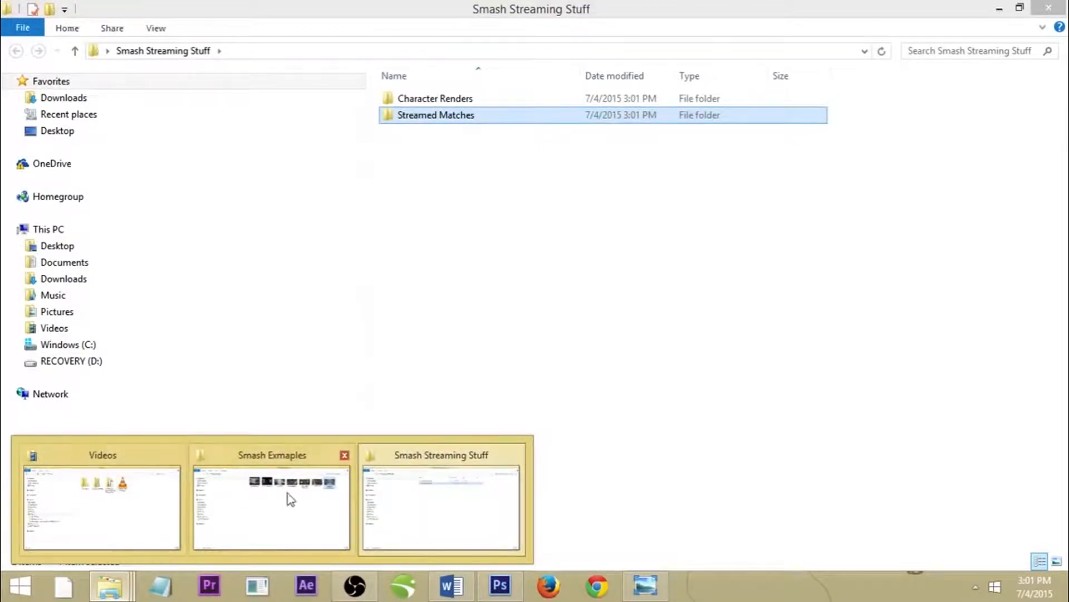
left_click(415, 501)
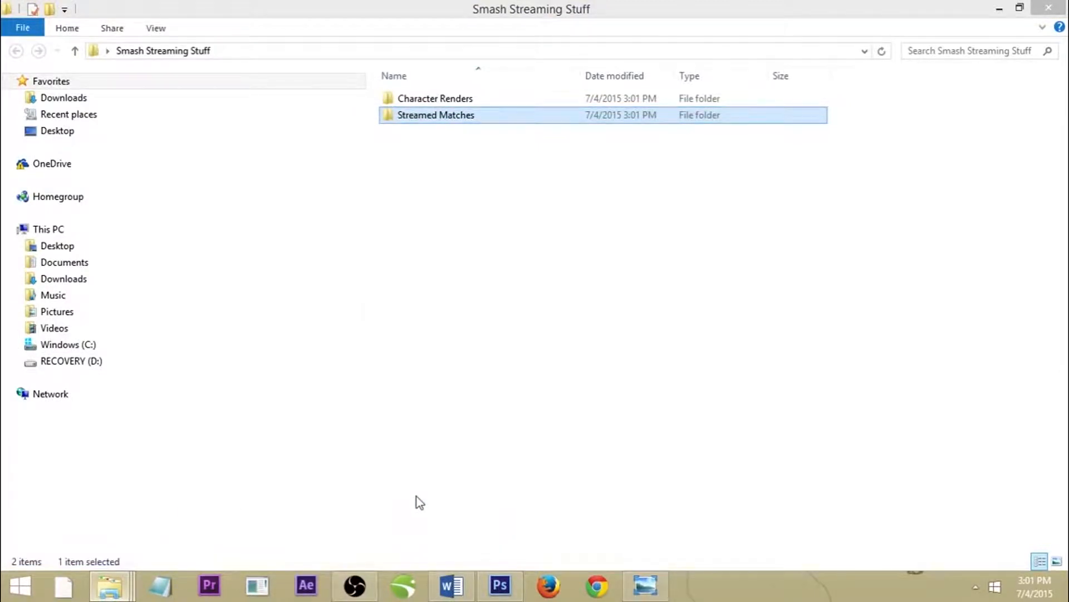
left_click(73, 266)
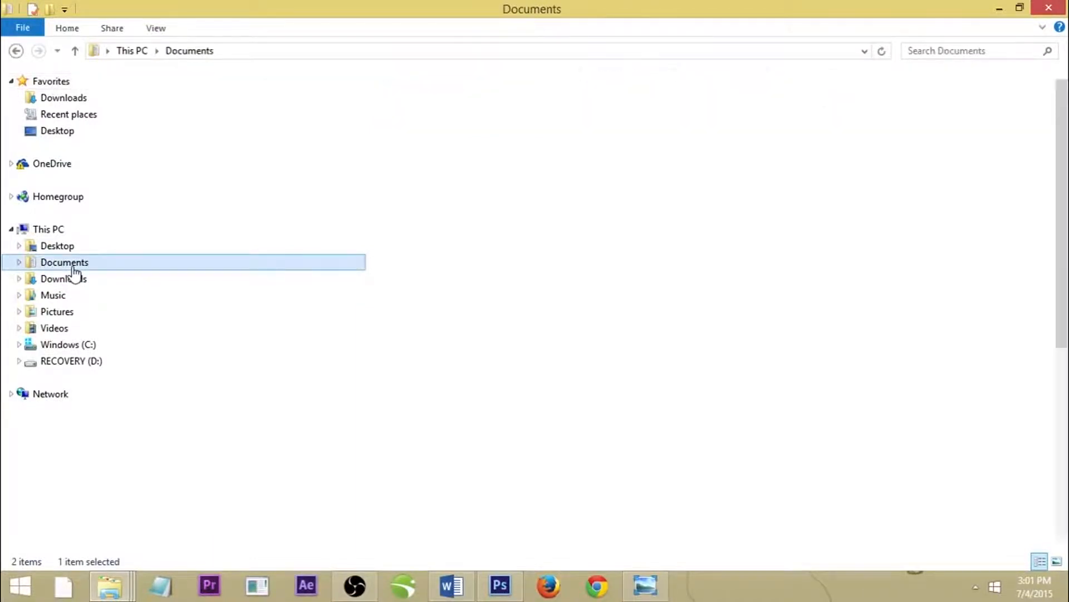
double_click(428, 399)
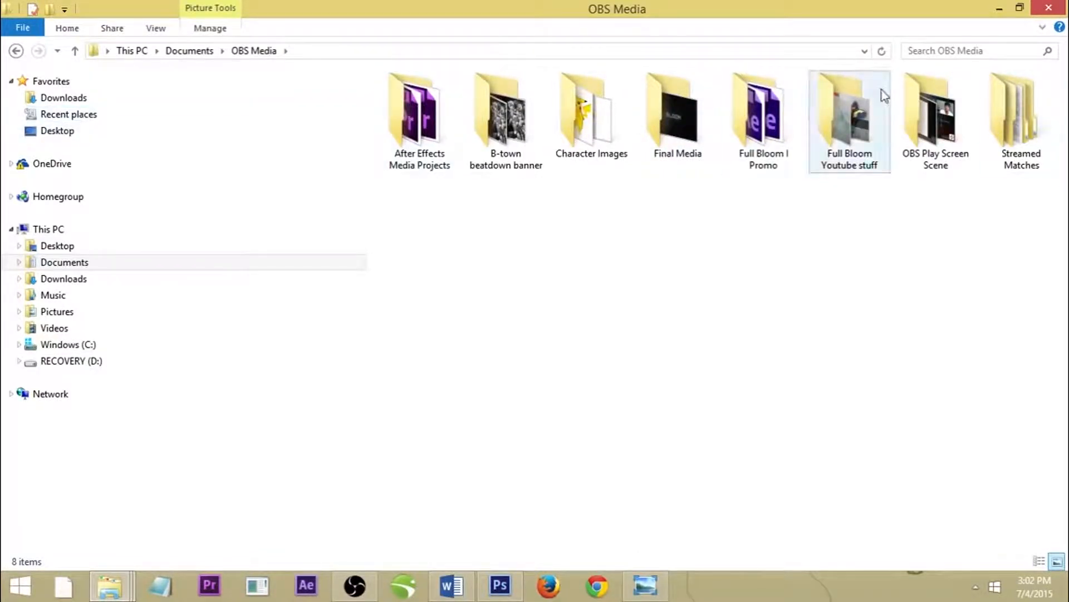
double_click(1017, 101)
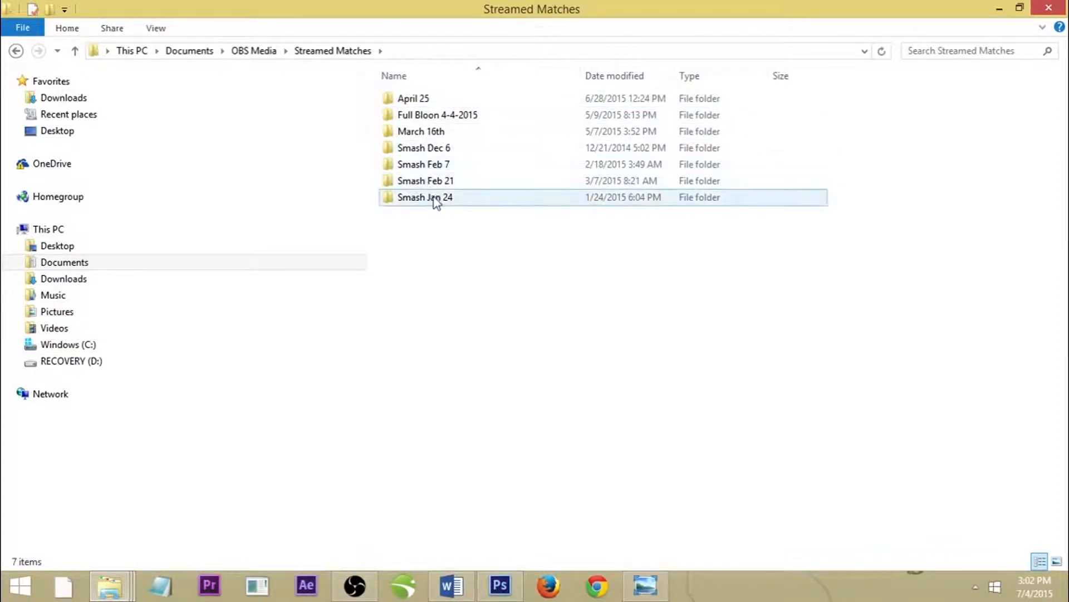
double_click(429, 102)
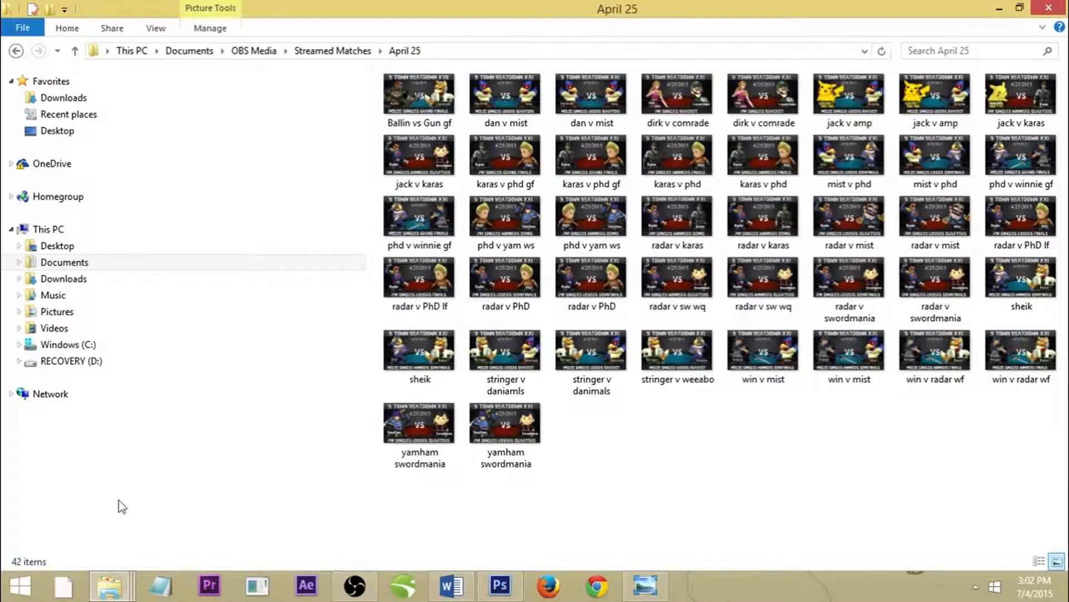
left_click(16, 51)
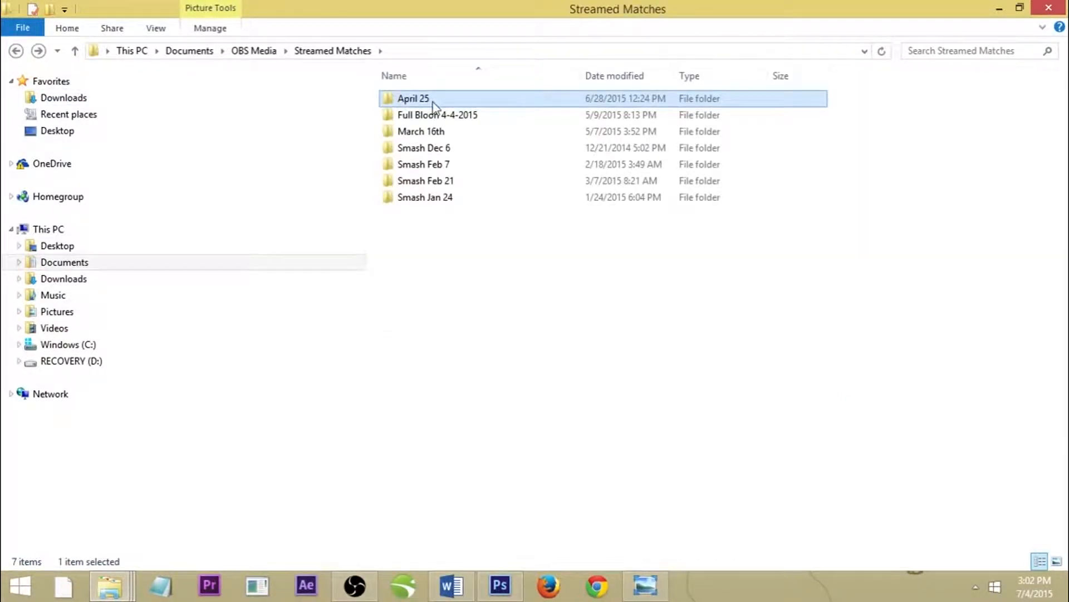
double_click(417, 101)
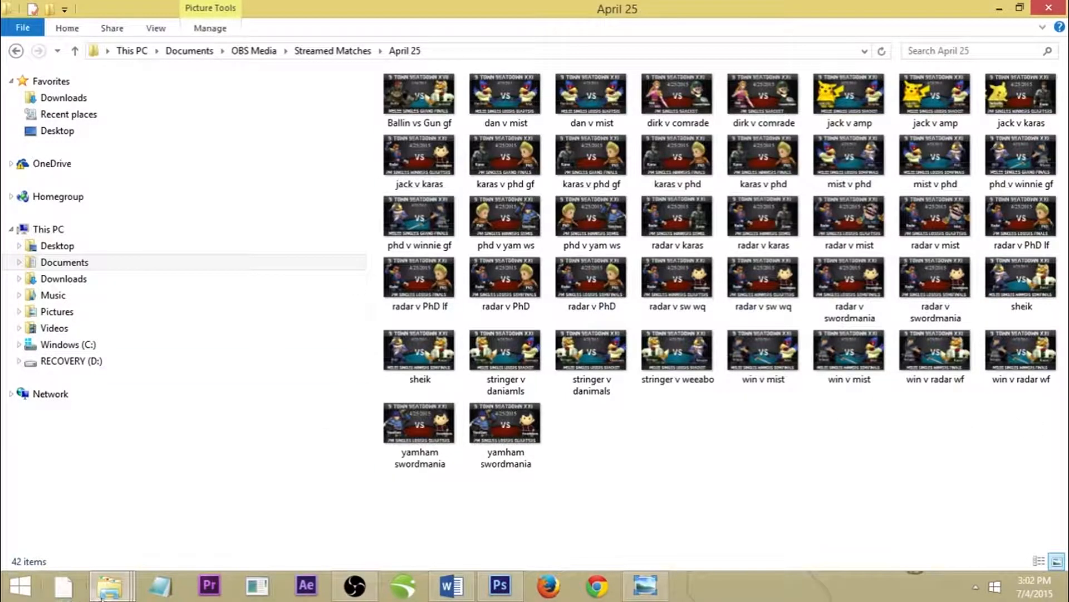
mouse_move(110, 588)
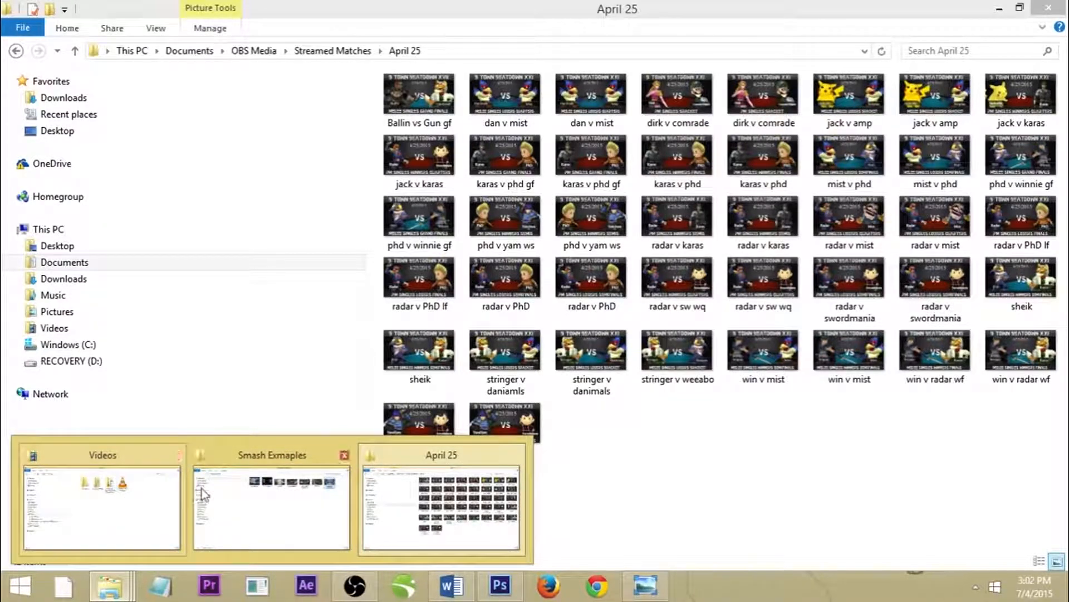
left_click(999, 7)
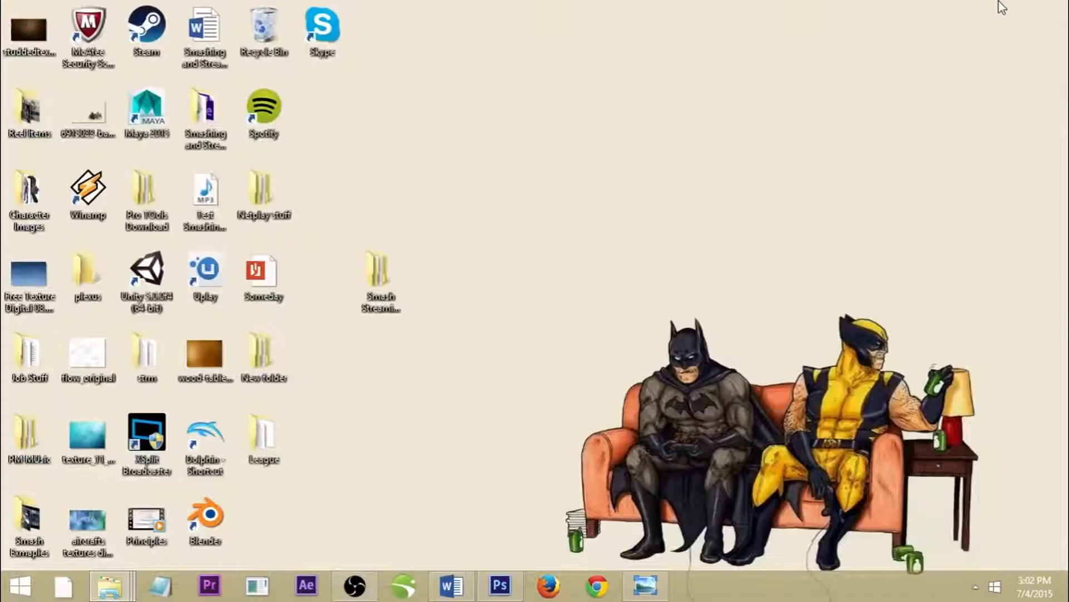
Step: Create a "July 4th" folder inside Streamed Matches of the desktop Smash Streaming Stuff folder and open it
double_click(383, 276)
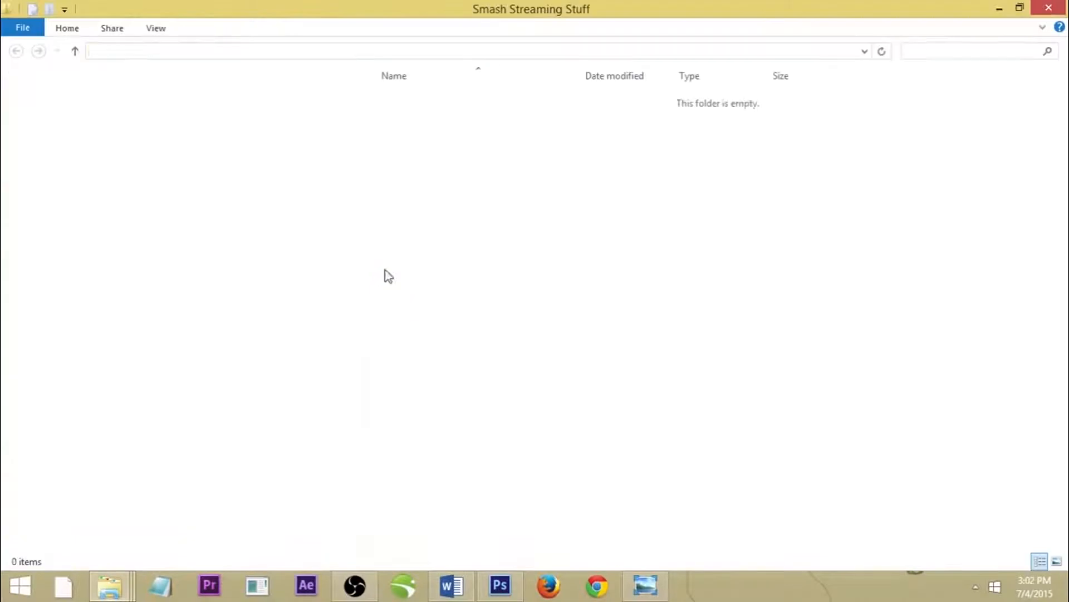
double_click(413, 114)
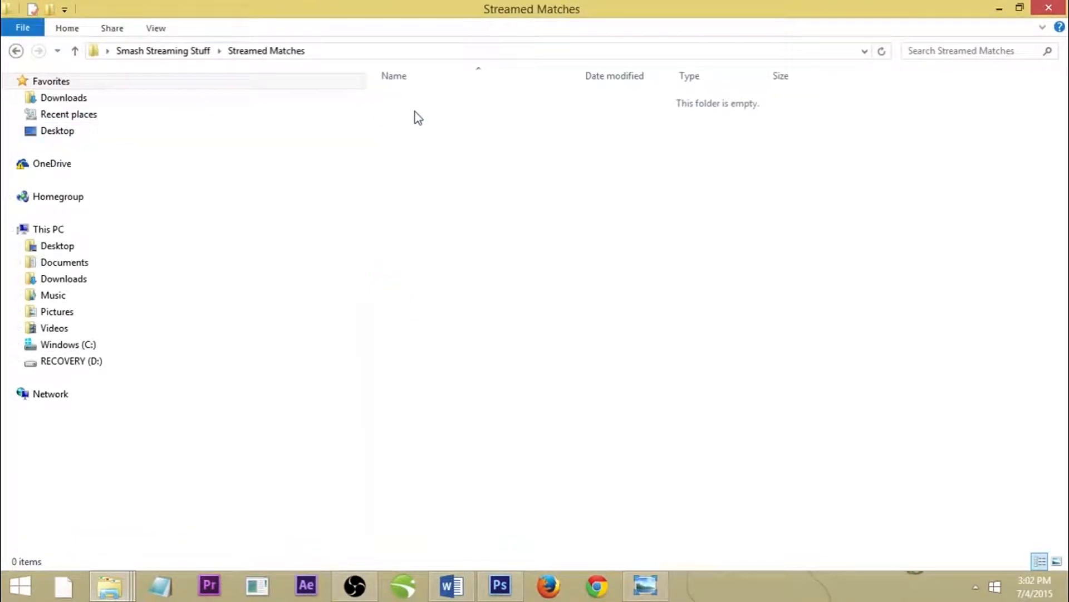
right_click(416, 112)
mouse_move(474, 322)
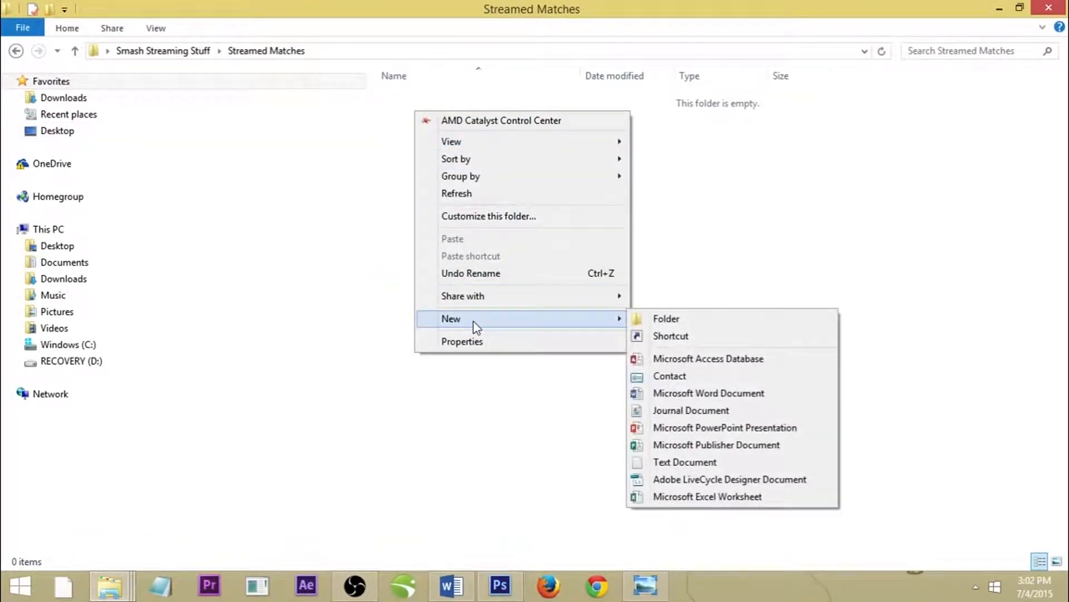
left_click(666, 318)
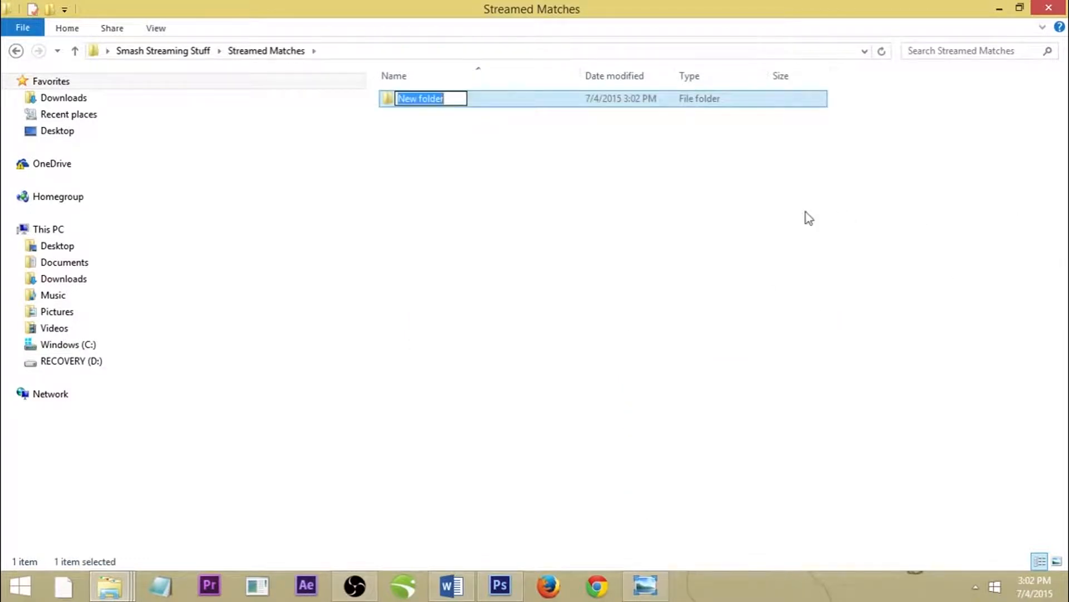
type("July")
key("BackSpace")
key("BackSpace")
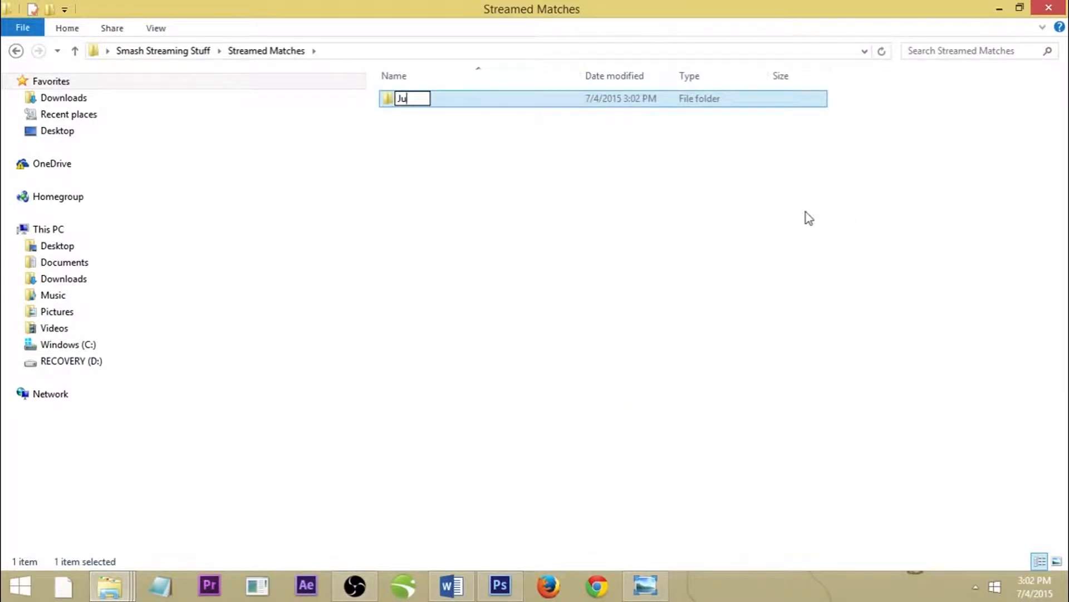
type("ly 4th")
left_click(576, 135)
double_click(409, 99)
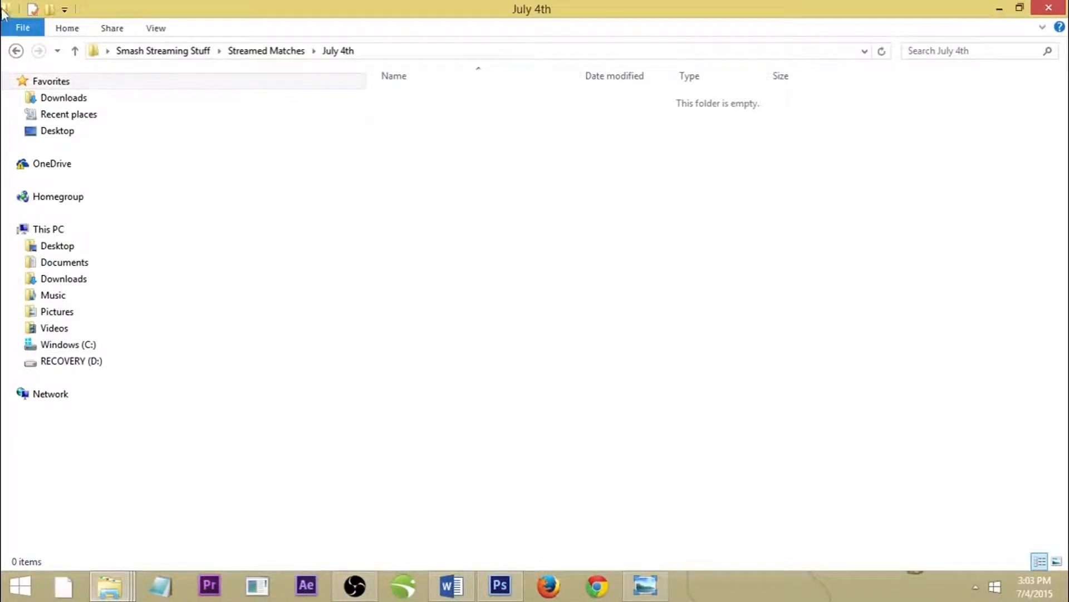
Step: Switch to Chrome, search the web for "google", and open the Google home page
left_click(597, 585)
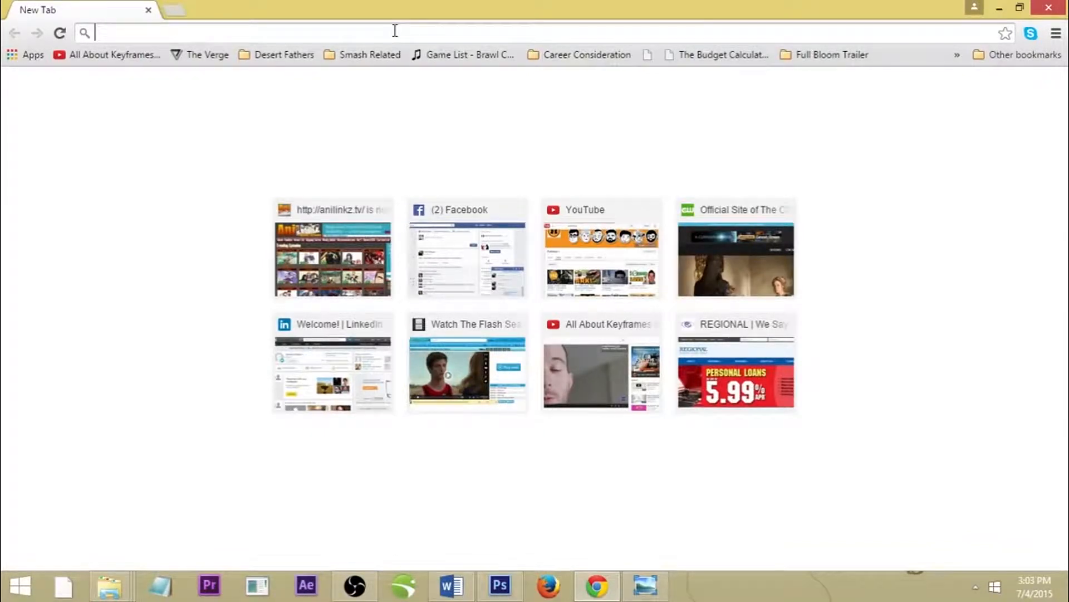
type("google")
key("Return")
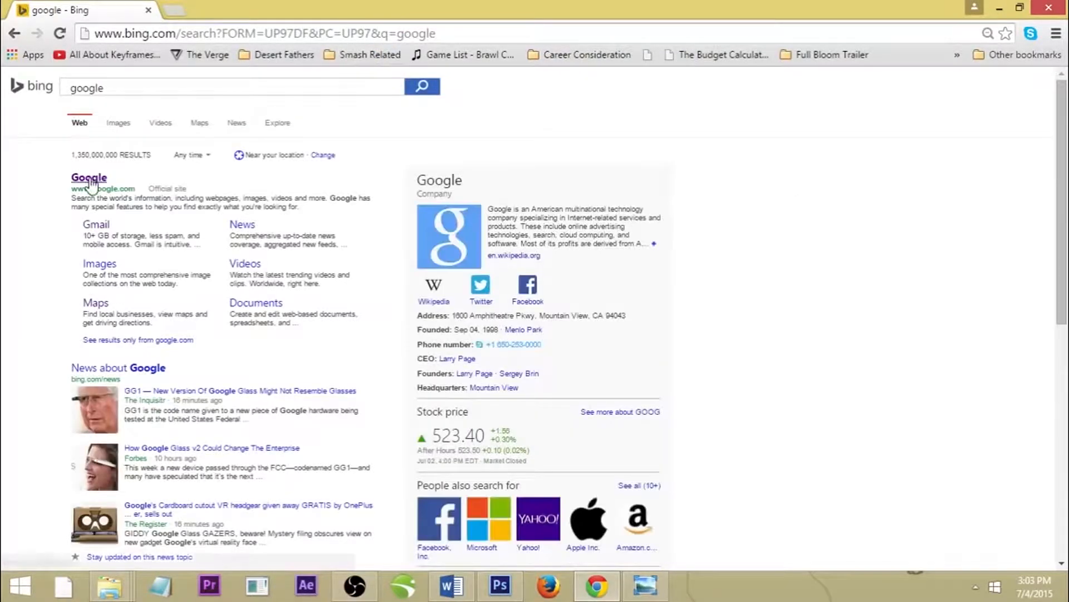
left_click(101, 178)
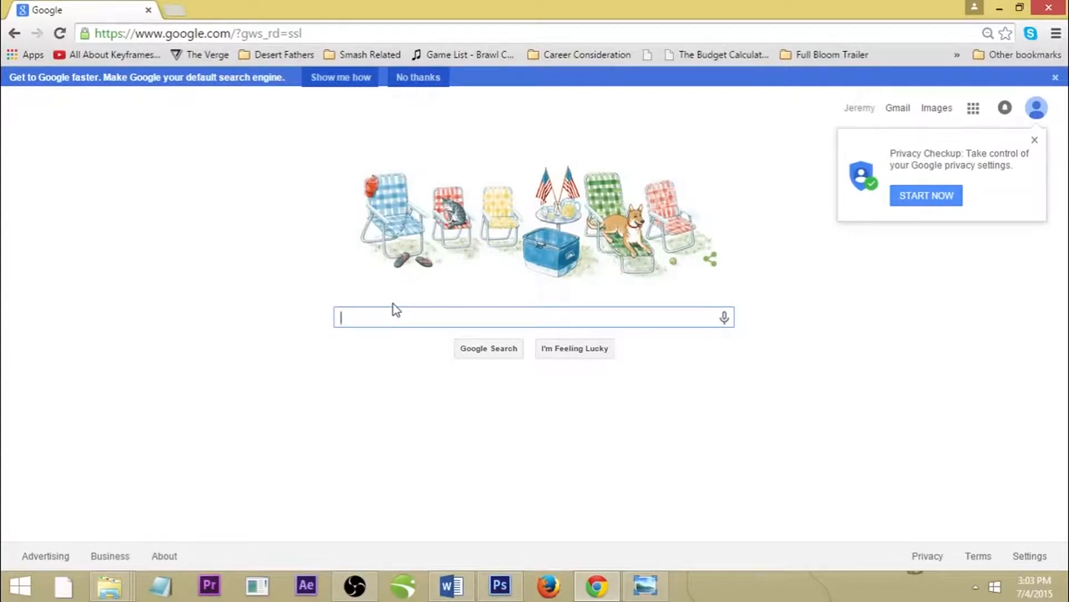
Step: Search Google for "Melee Fox Render" and show the image results
type("M")
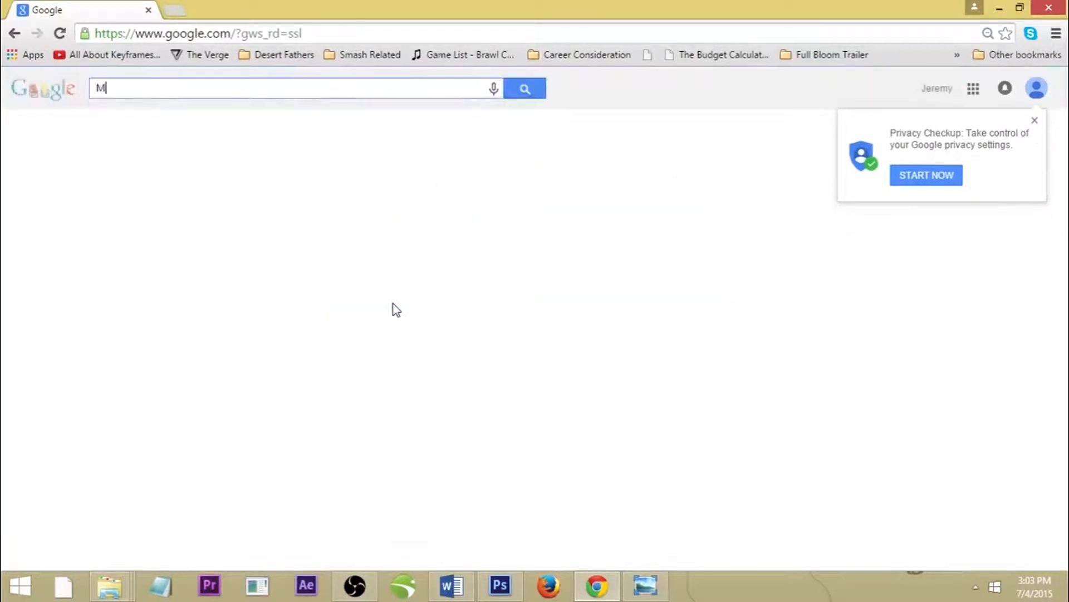
type("elee ")
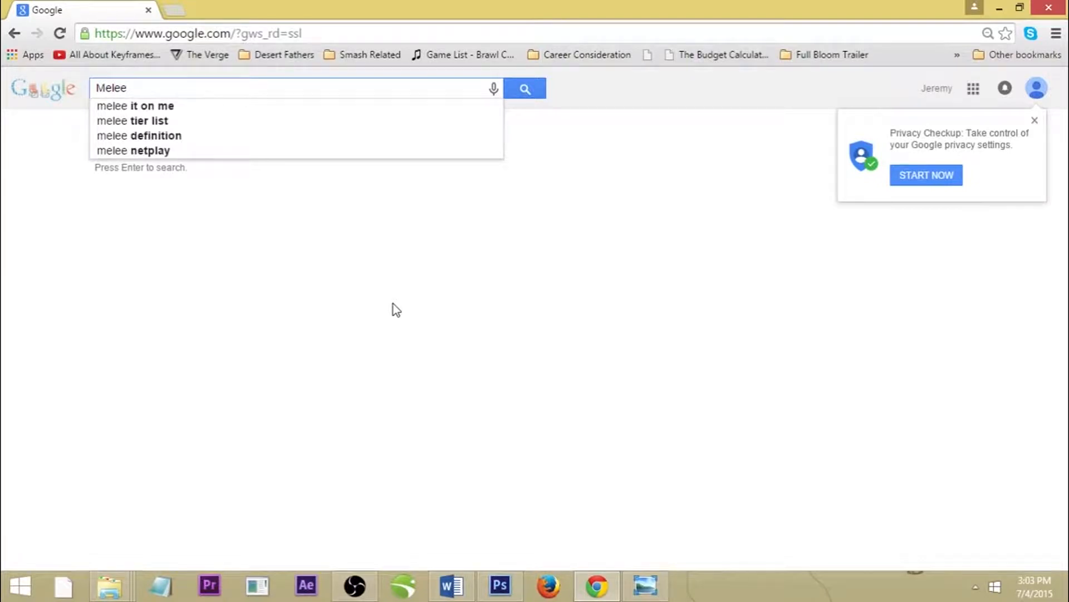
type("Fox")
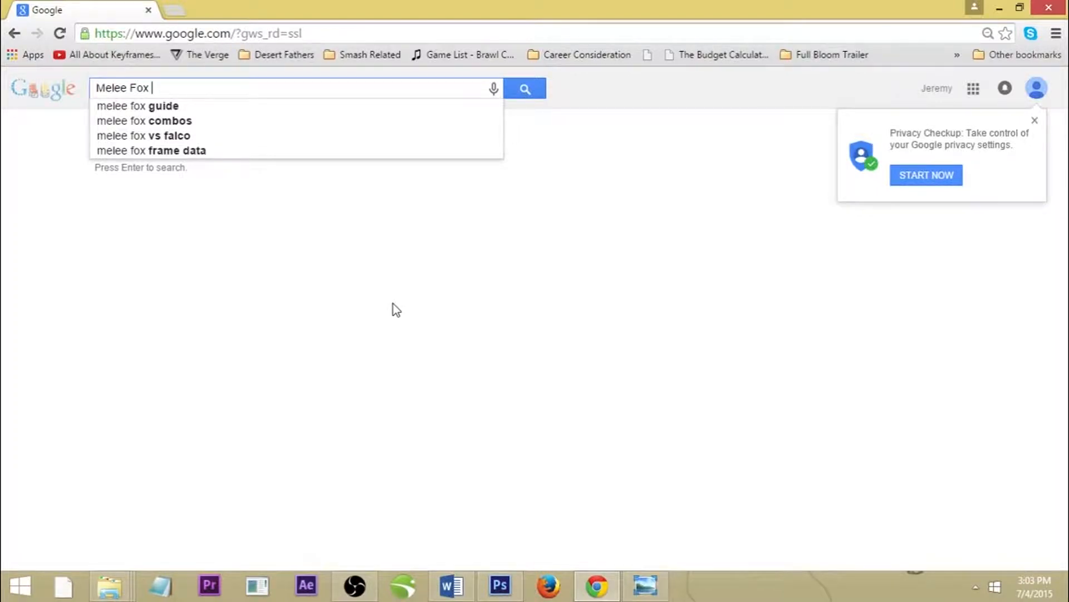
type("Render")
key("Return")
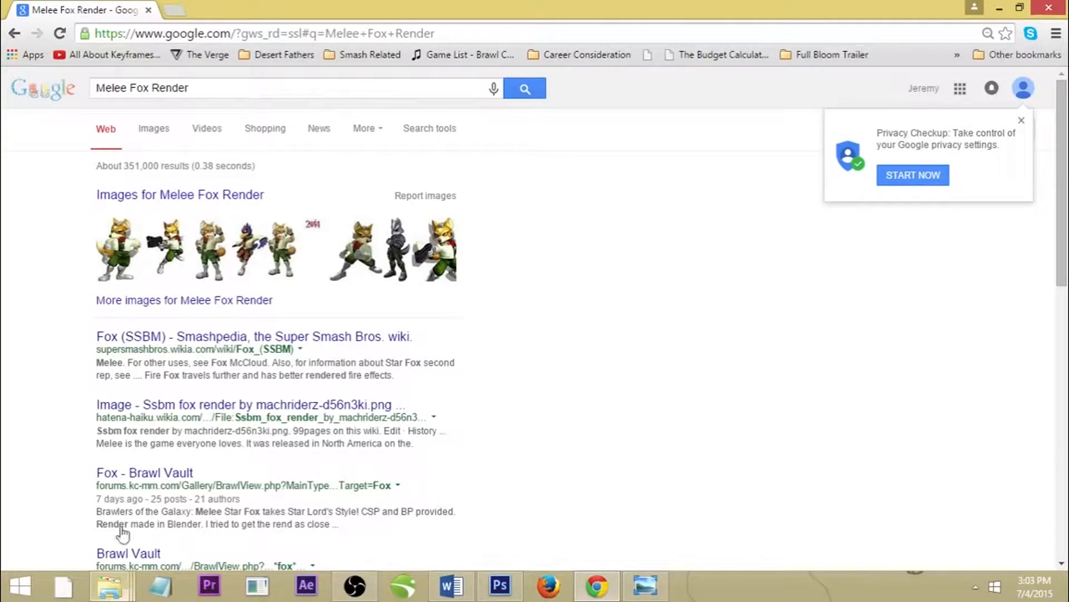
left_click(152, 130)
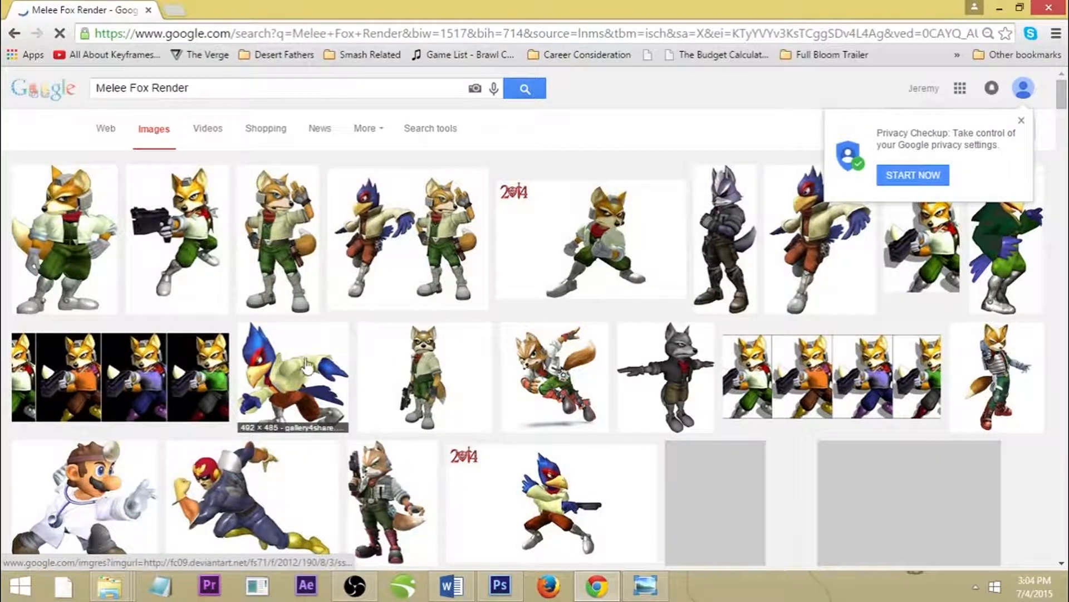
Step: Preview the first Fox render in the Google image results and close the preview
left_click(73, 193)
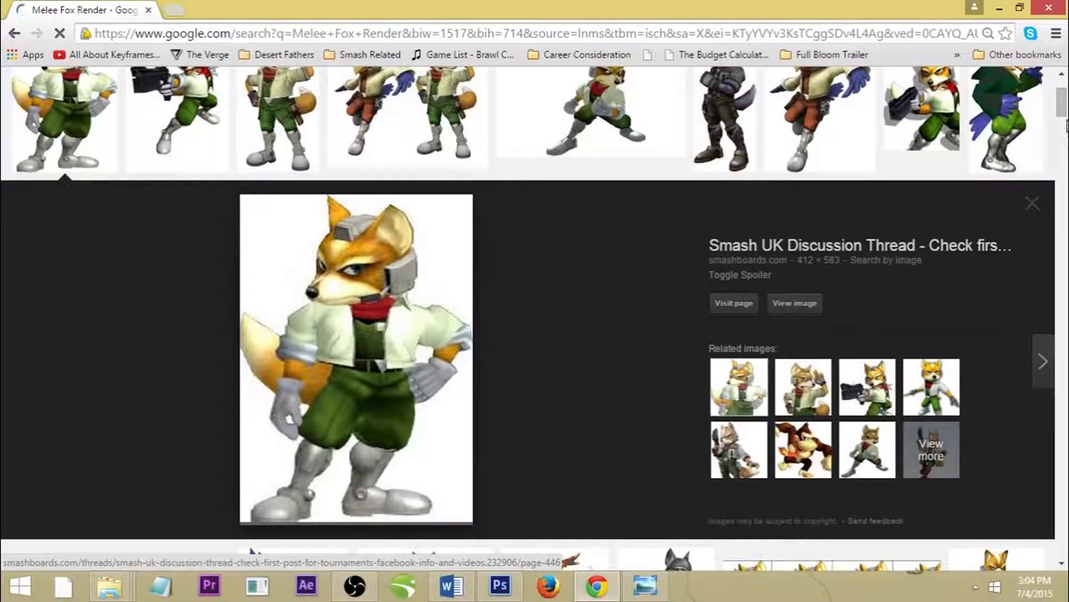
mouse_move(1064, 107)
left_mouse_down()
mouse_move(1064, 96)
mouse_move(1064, 107)
left_mouse_up()
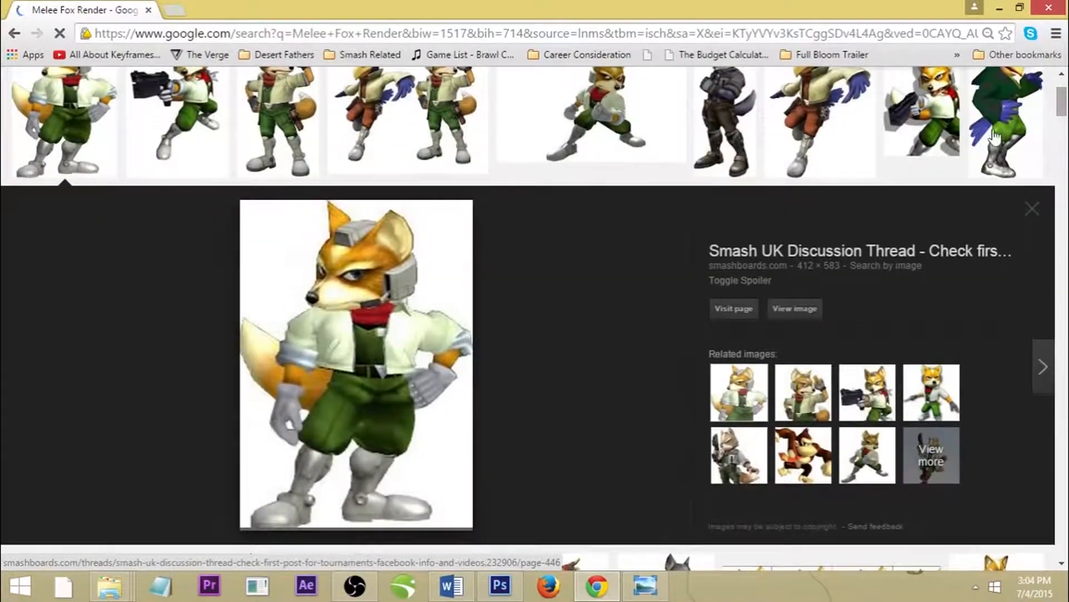
left_click(1033, 209)
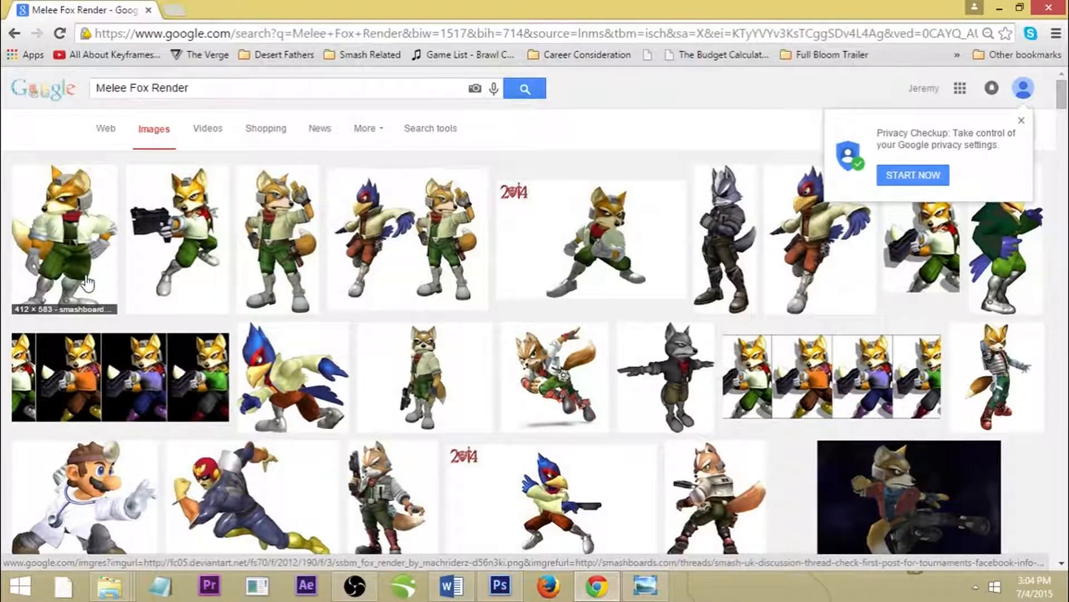
Step: Search the web for "bing" and open the Bing home page
left_click(197, 35)
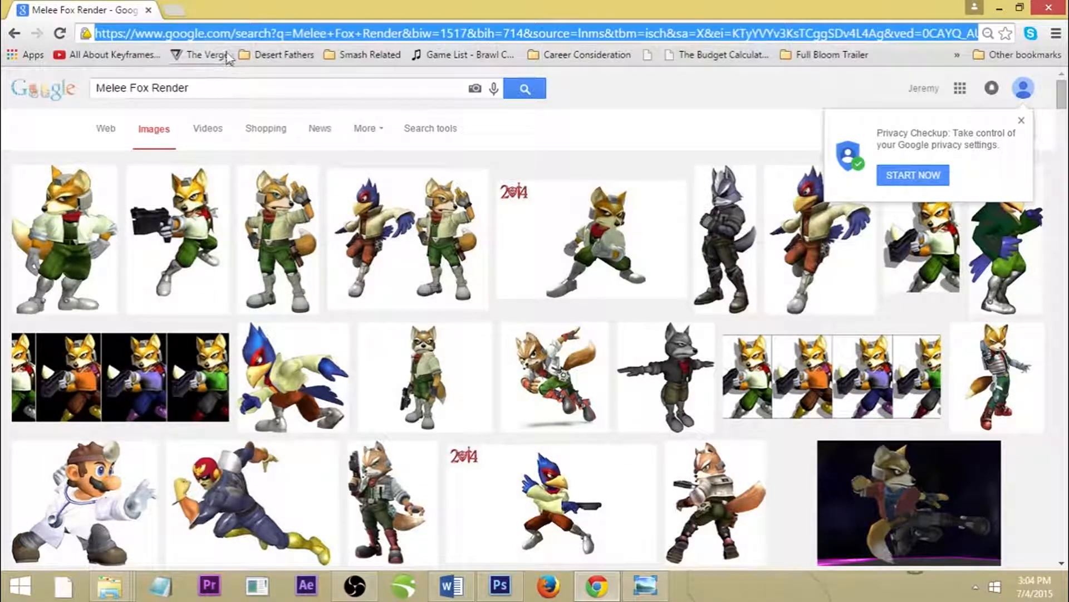
type("bing")
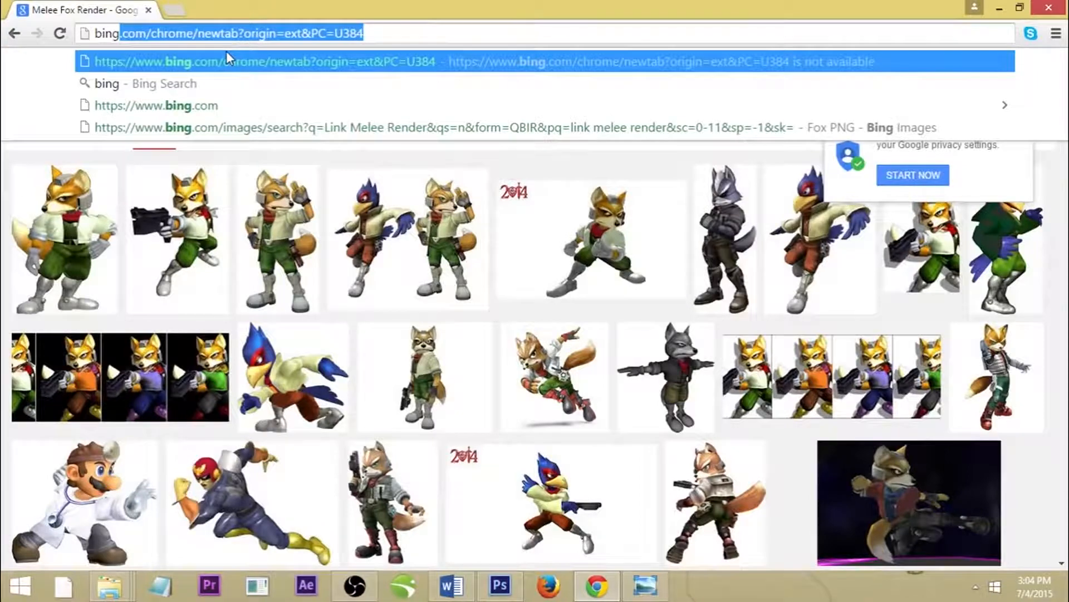
left_click(225, 83)
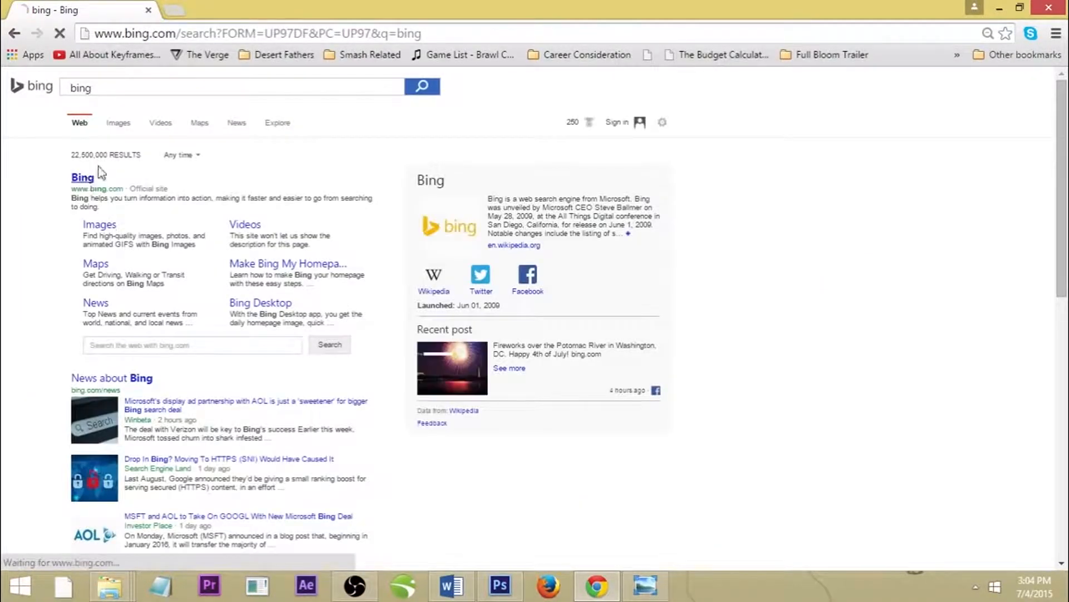
left_click(84, 178)
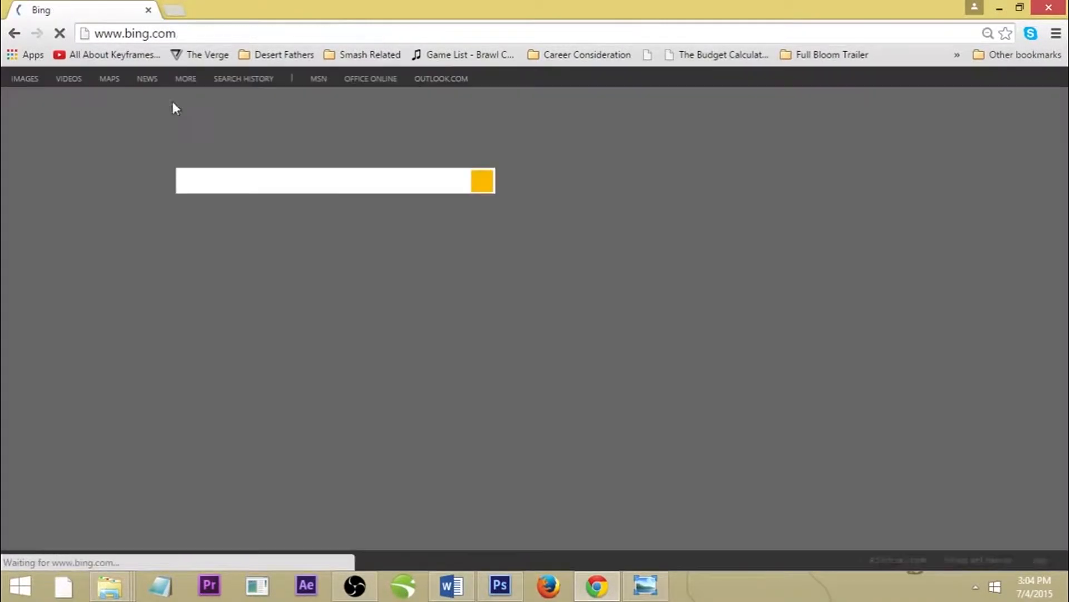
Step: Search Bing for "Melee Fox Render" and show the image results
left_click(244, 175)
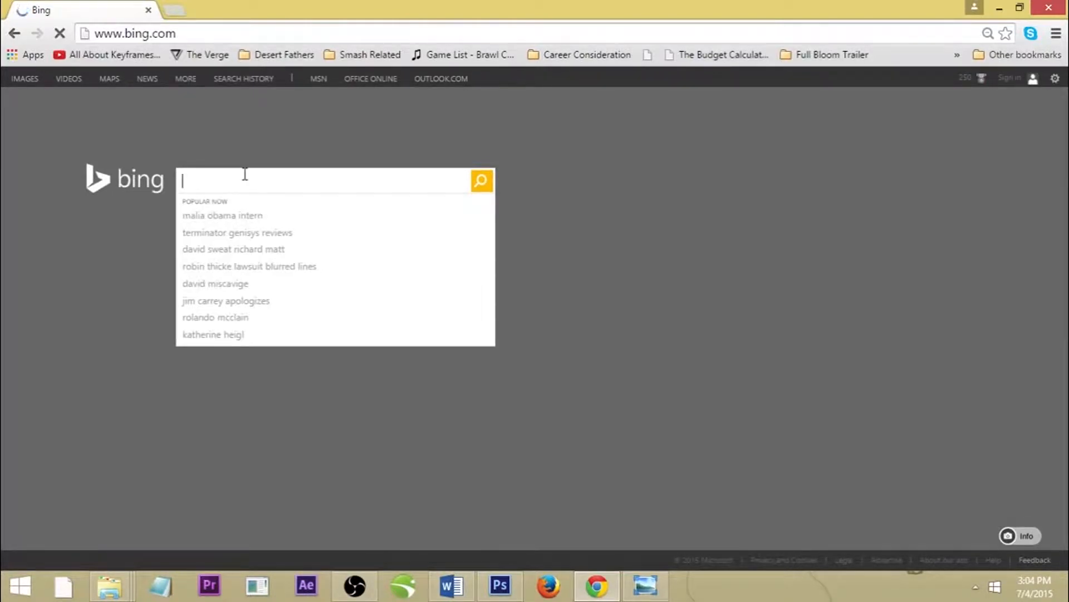
type("Melee Fox ")
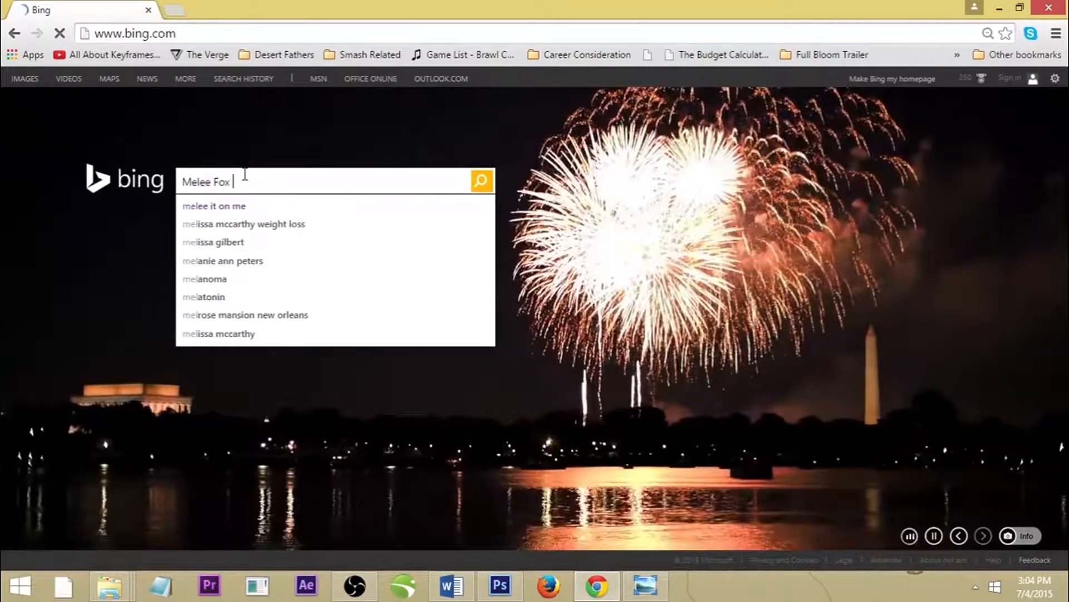
type("Render")
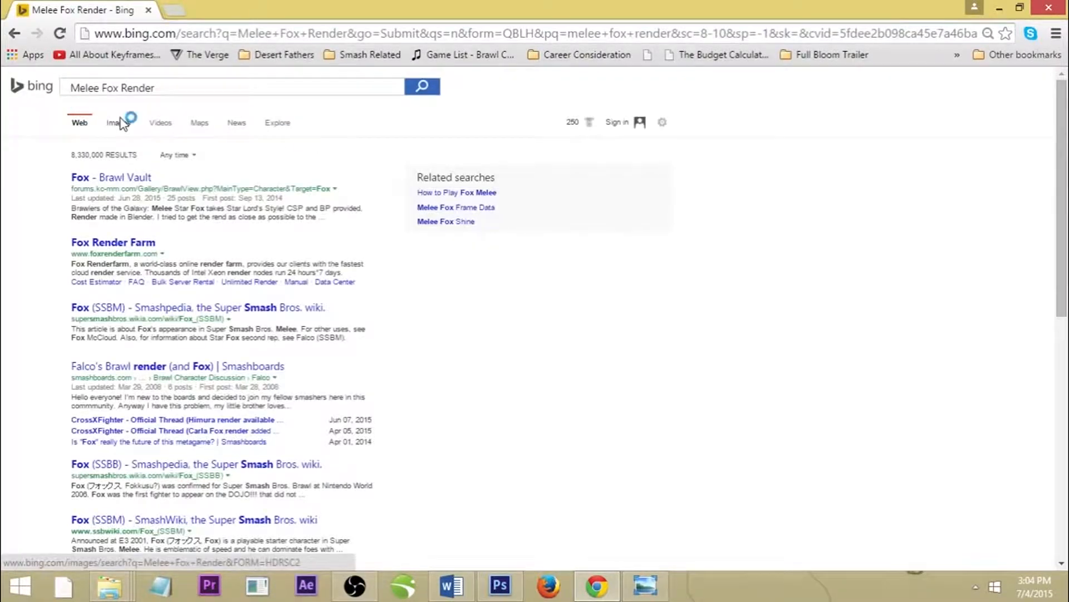
left_click(120, 124)
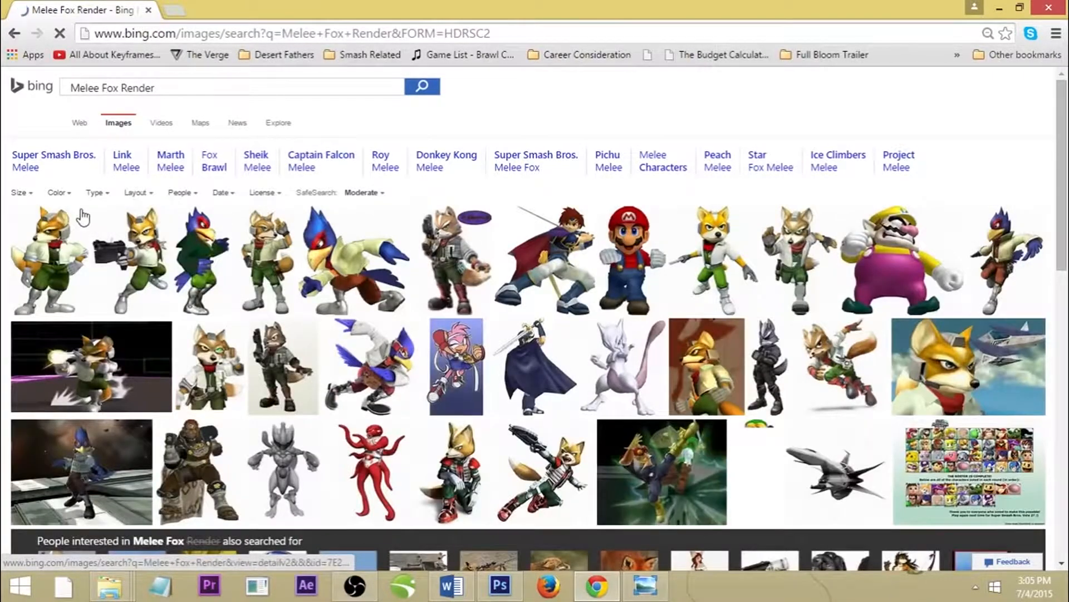
Step: Examine the Bing image results for usable character renders, viewing the first Fox image enlarged and previewing other Fox and Young Link images
mouse_move(49, 252)
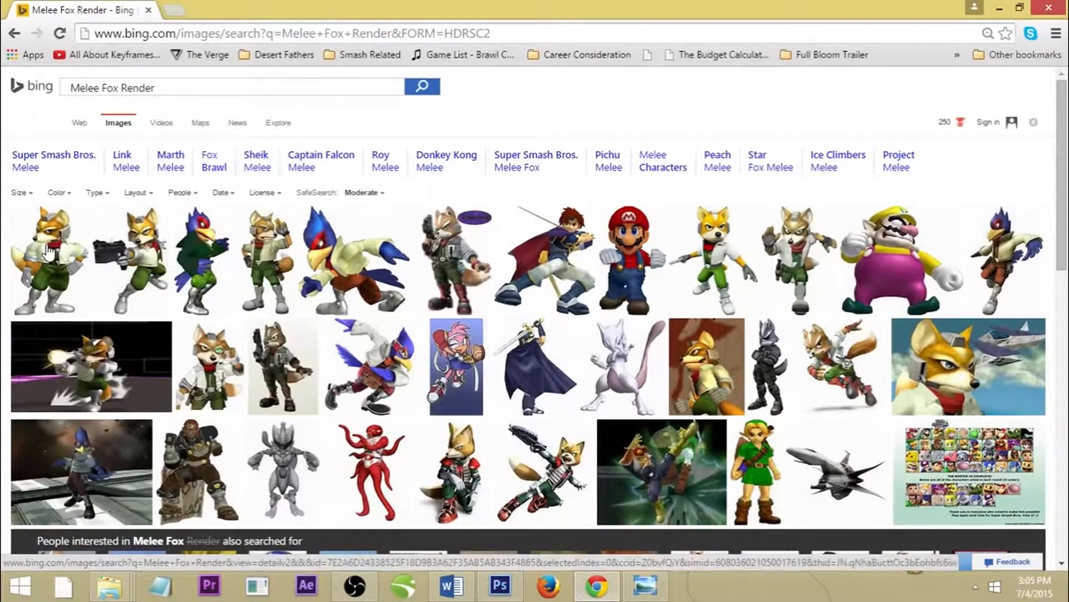
mouse_move(70, 237)
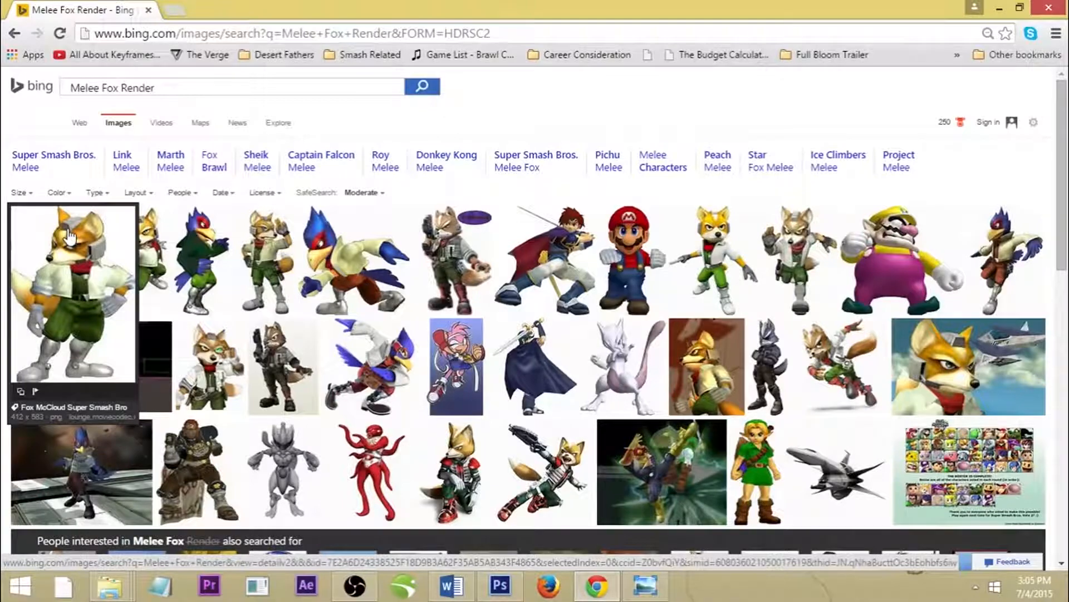
left_click(70, 237)
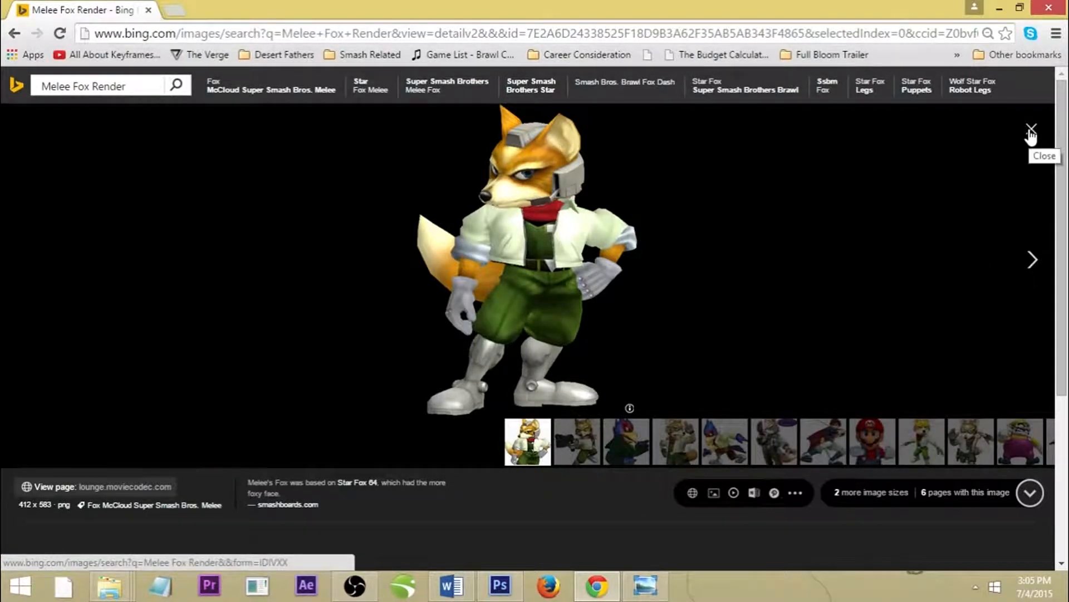
left_click(1031, 133)
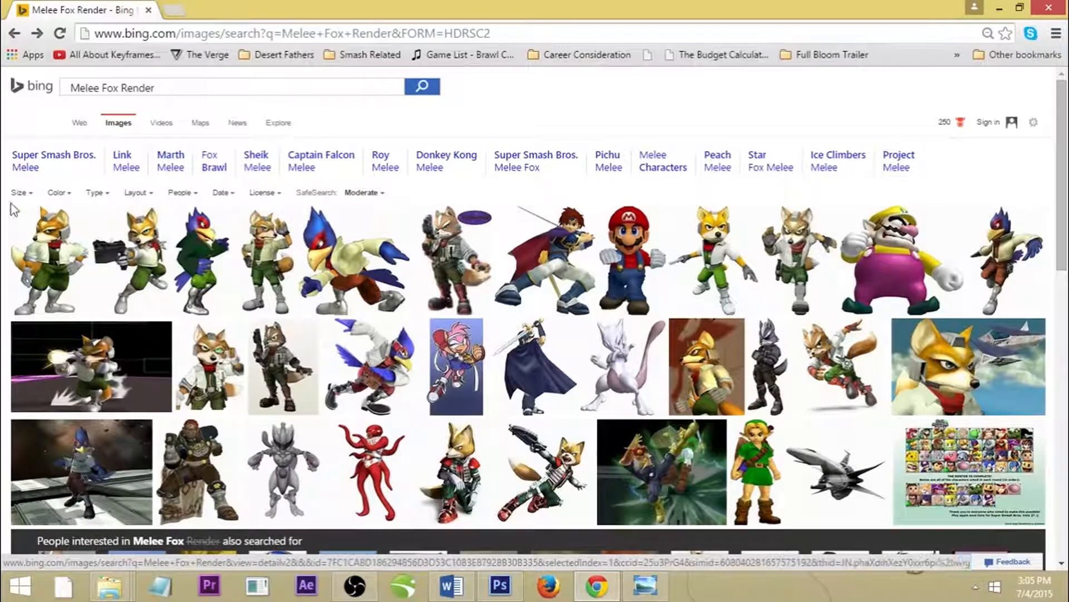
mouse_move(81, 253)
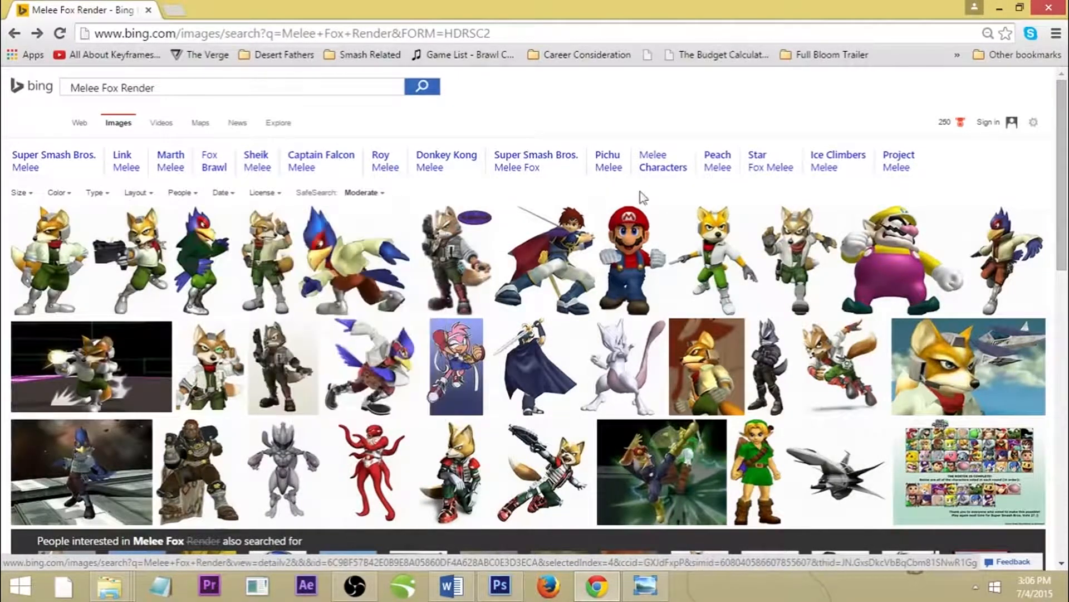
mouse_move(65, 236)
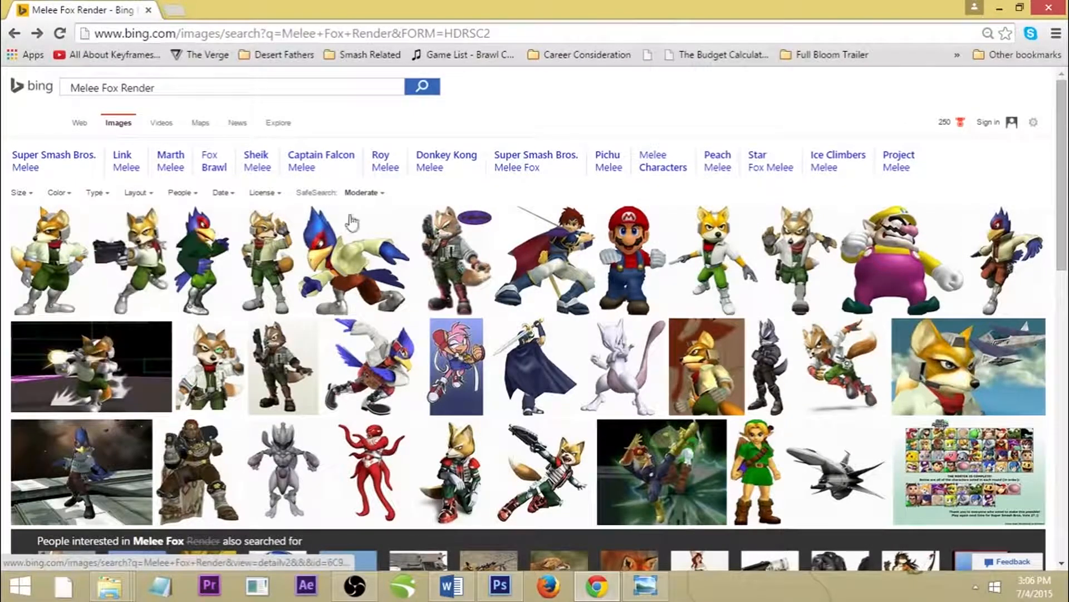
scroll(1065, 193, "down", 3)
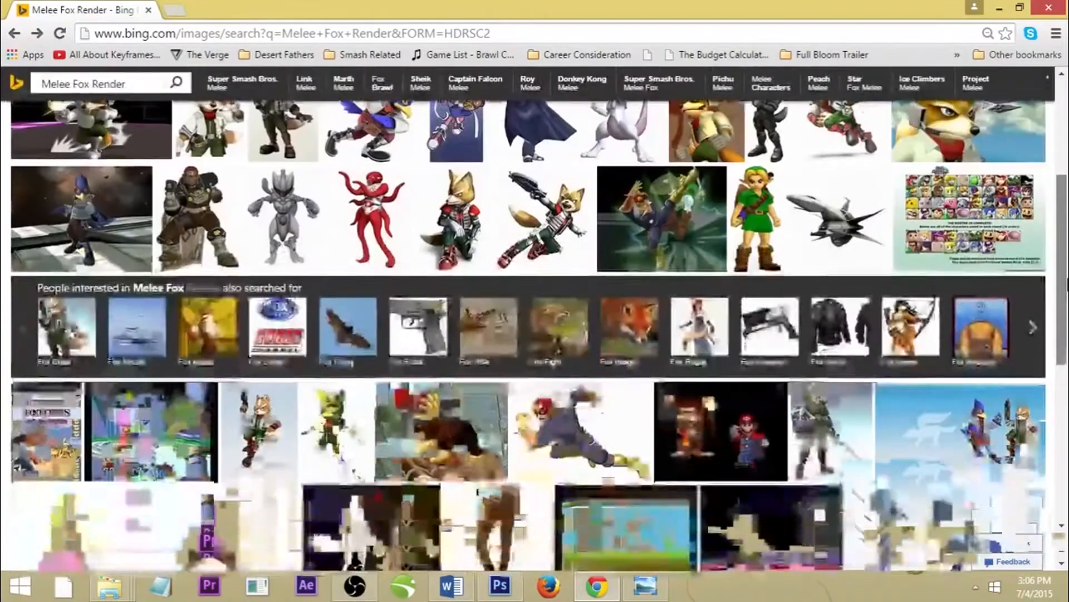
scroll(804, 243, "up", 3)
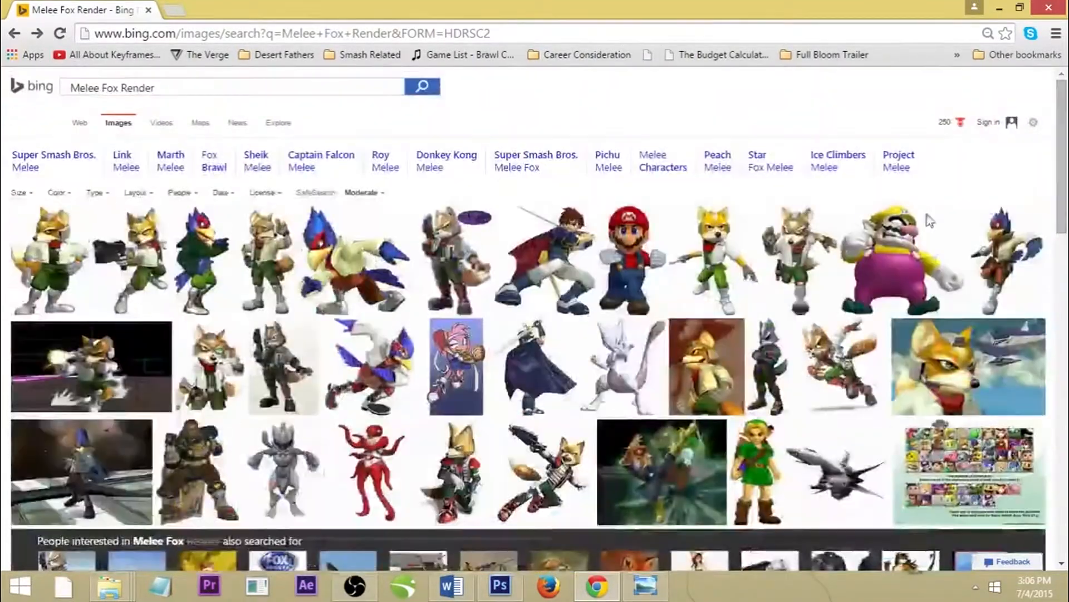
mouse_move(804, 240)
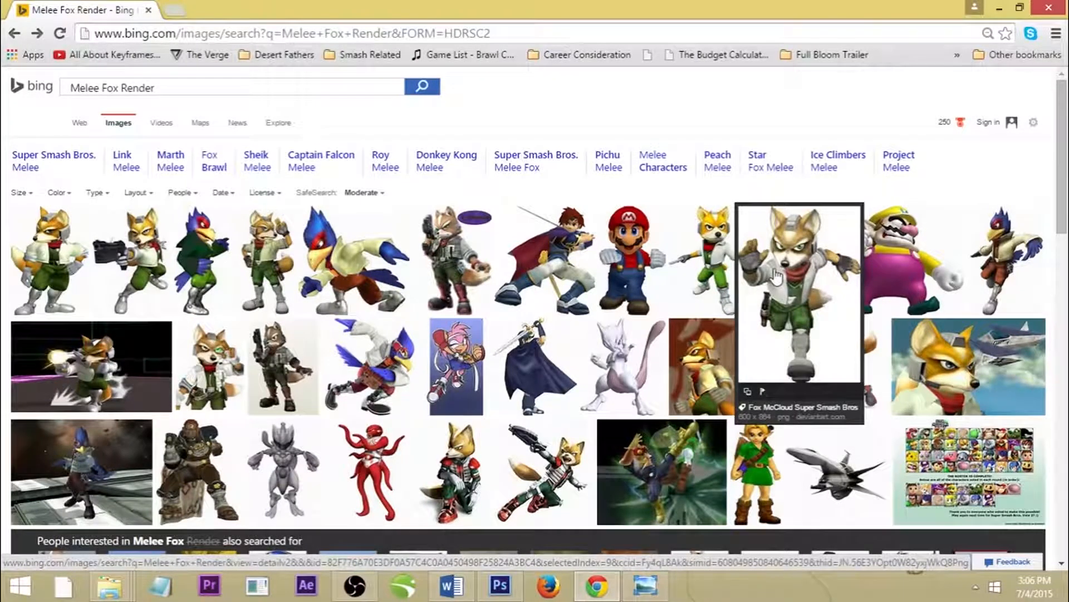
mouse_move(757, 454)
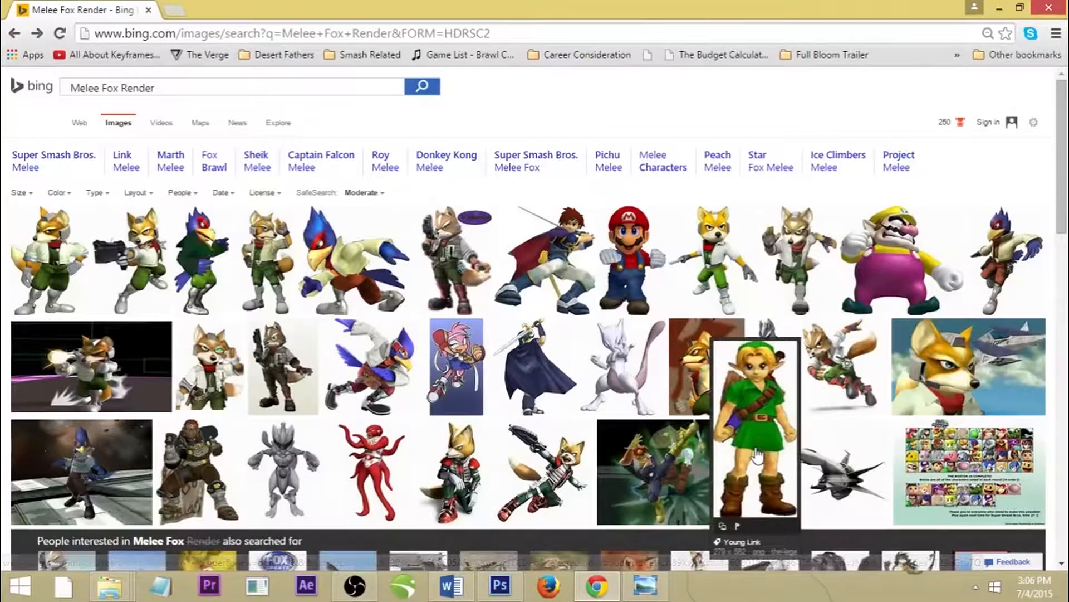
Step: Open the first Fox render at full size and save it as "Melee Fox" in the Character Renders folder of Smash Streaming Stuff
left_click(88, 233)
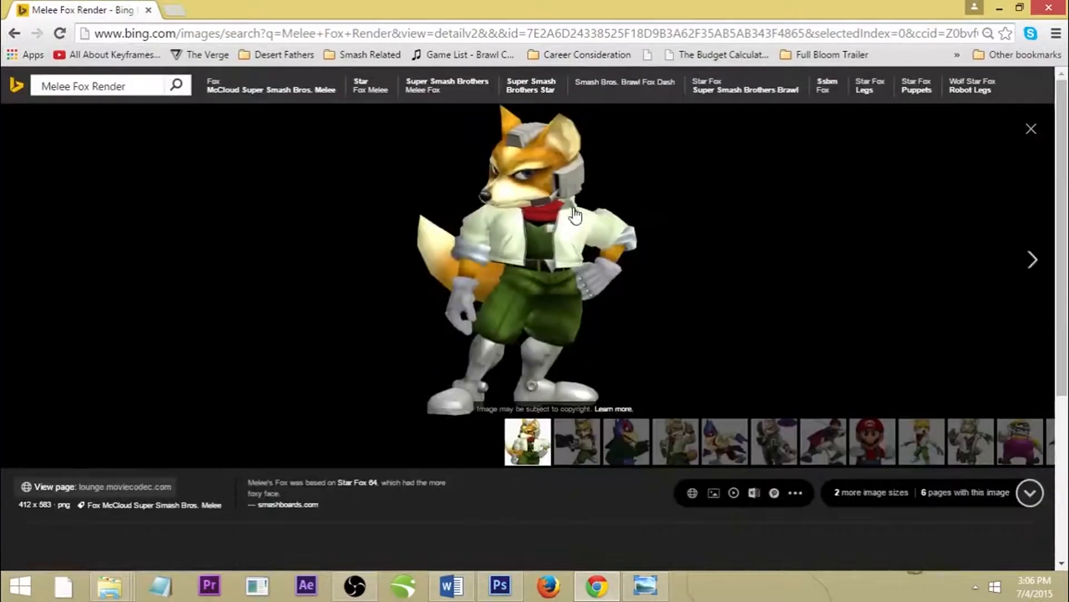
left_click(576, 214)
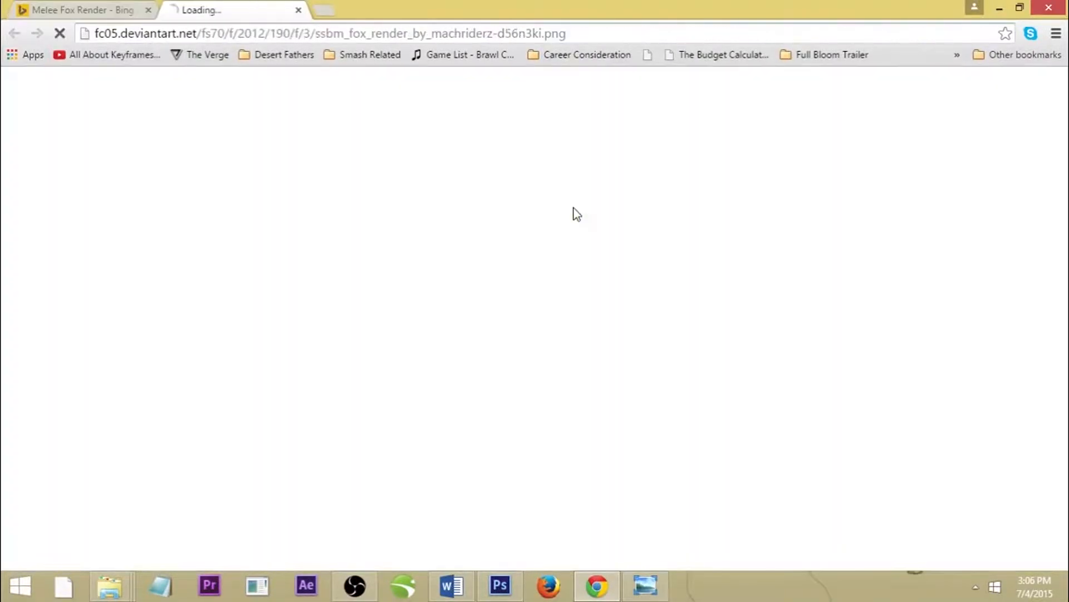
right_click(150, 231)
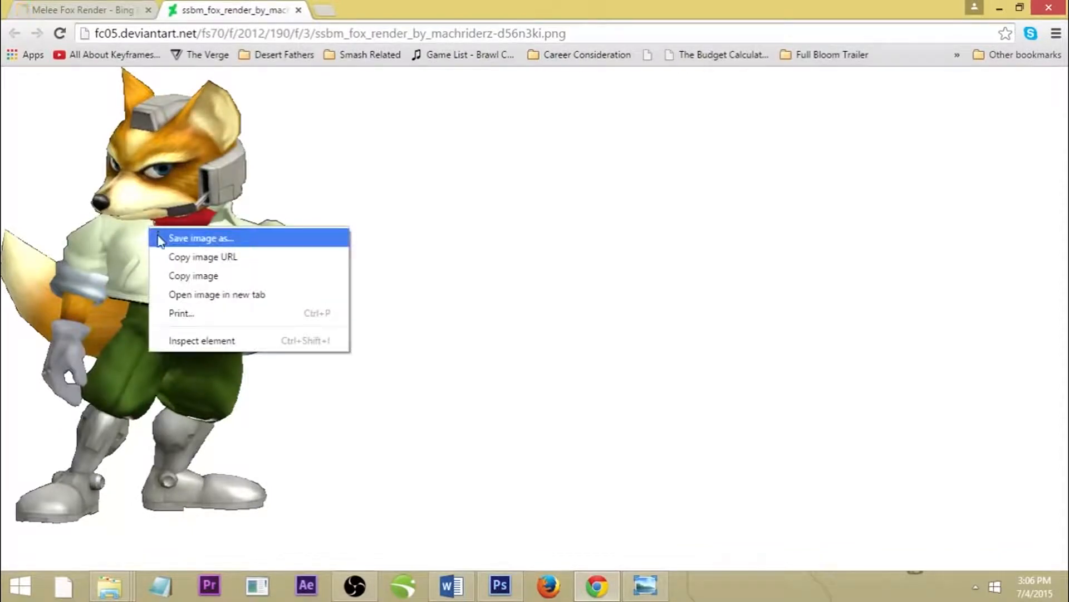
left_click(164, 235)
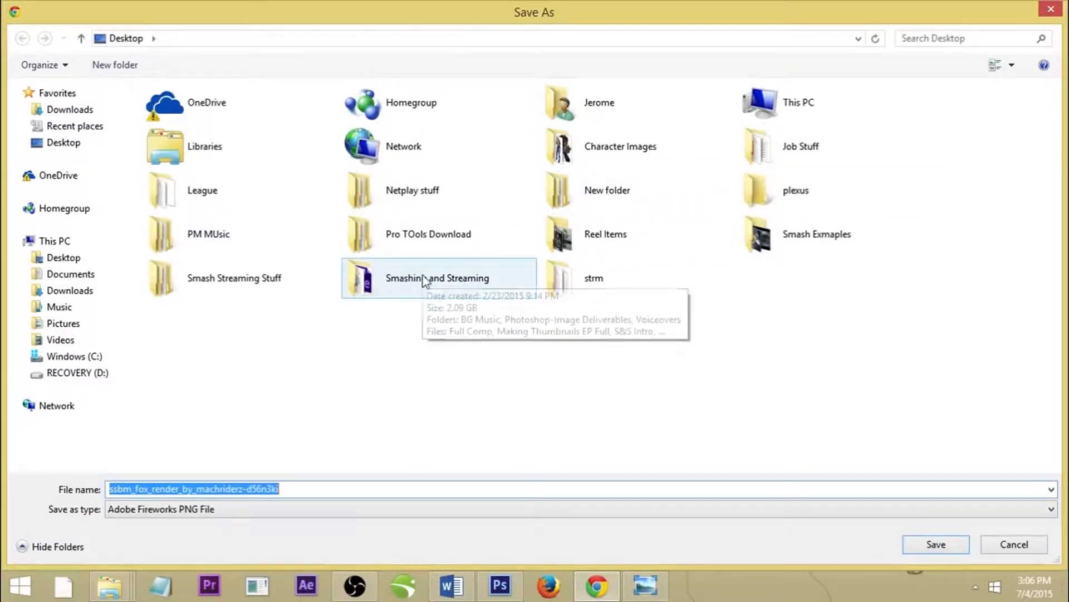
left_click(212, 284)
double_click(213, 284)
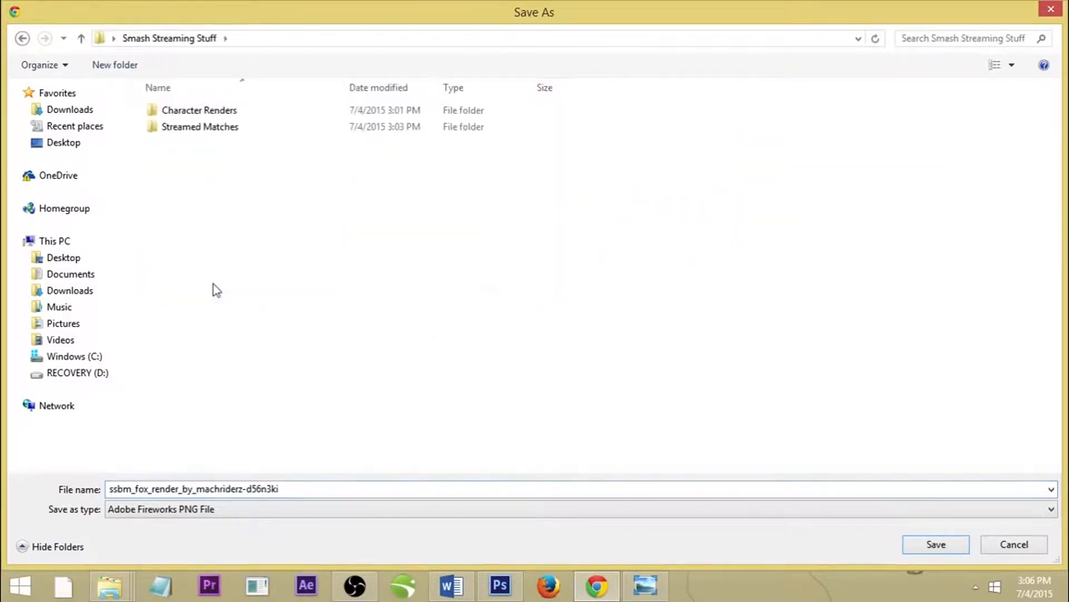
double_click(186, 115)
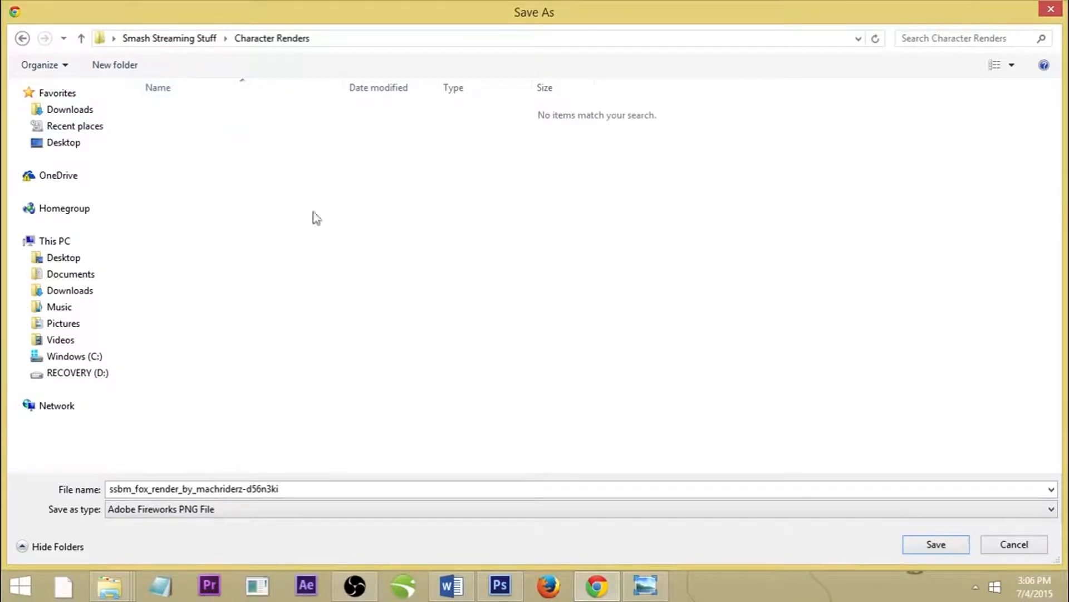
left_click_drag(308, 488, 70, 473)
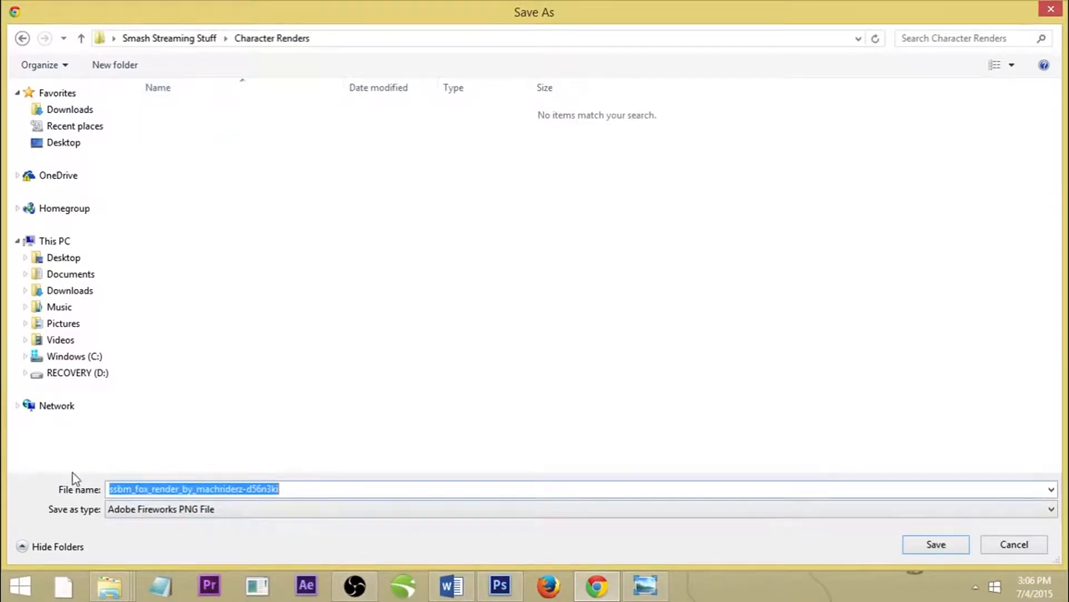
type("Melee Fox")
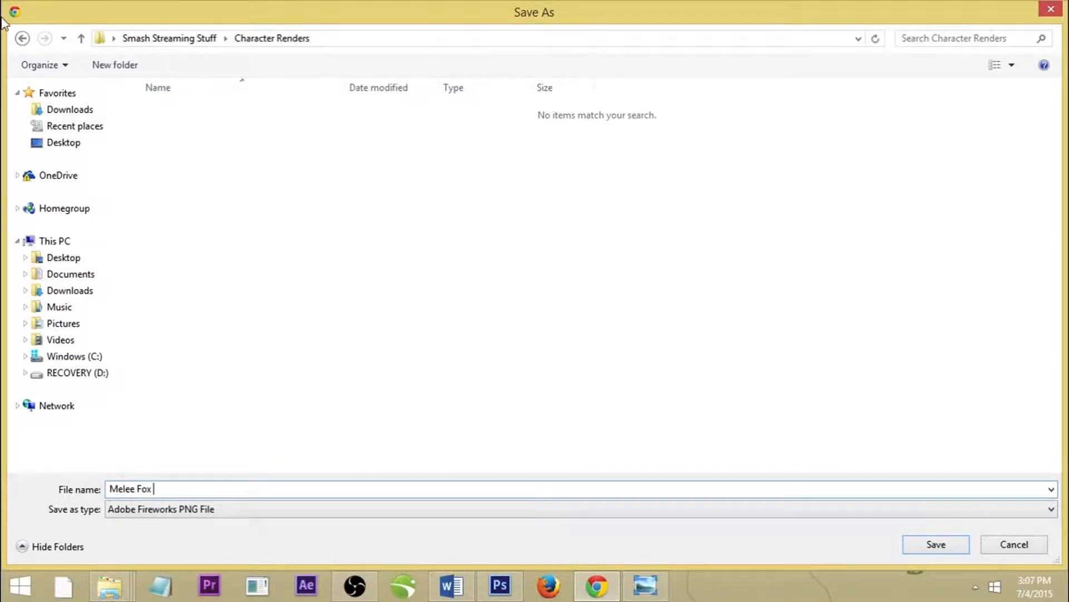
left_click(935, 544)
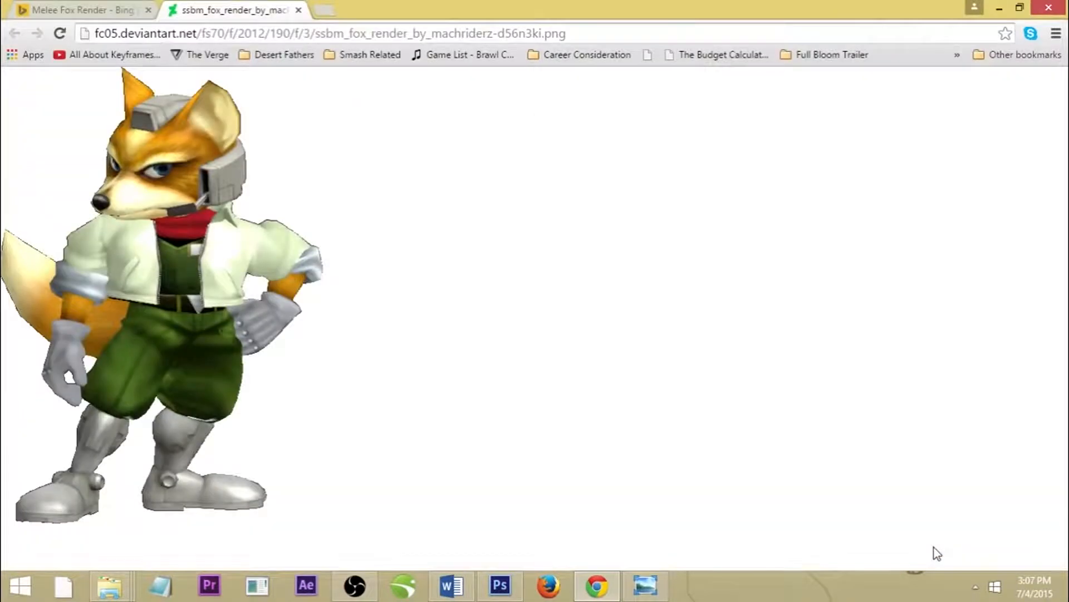
Step: Put away the Melee Fox preview and return to the Bing image results, closing the enlarged Fox image
left_click(1007, 6)
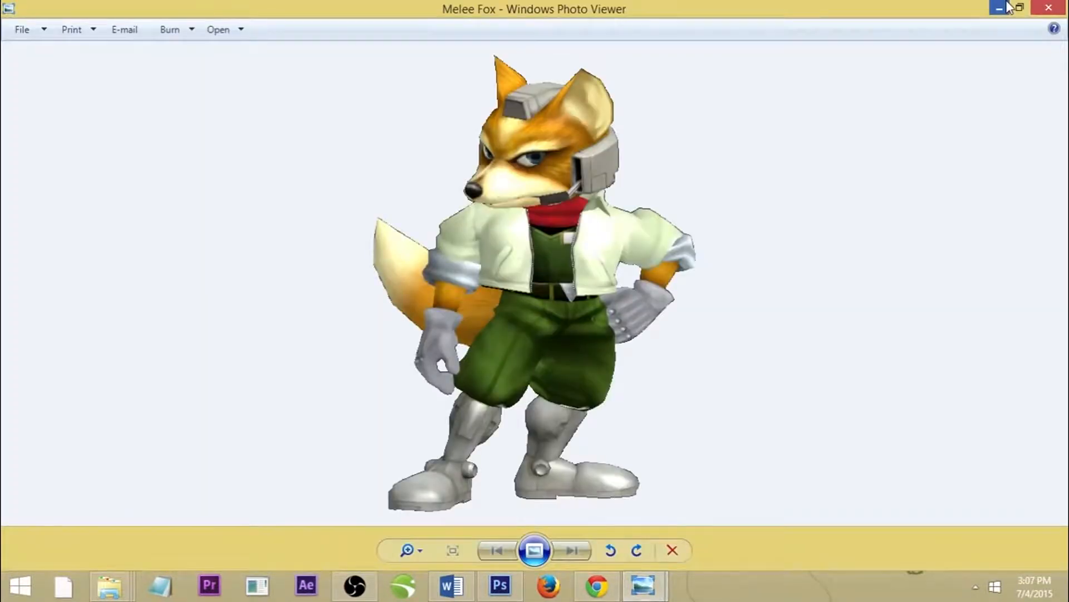
left_click(1007, 5)
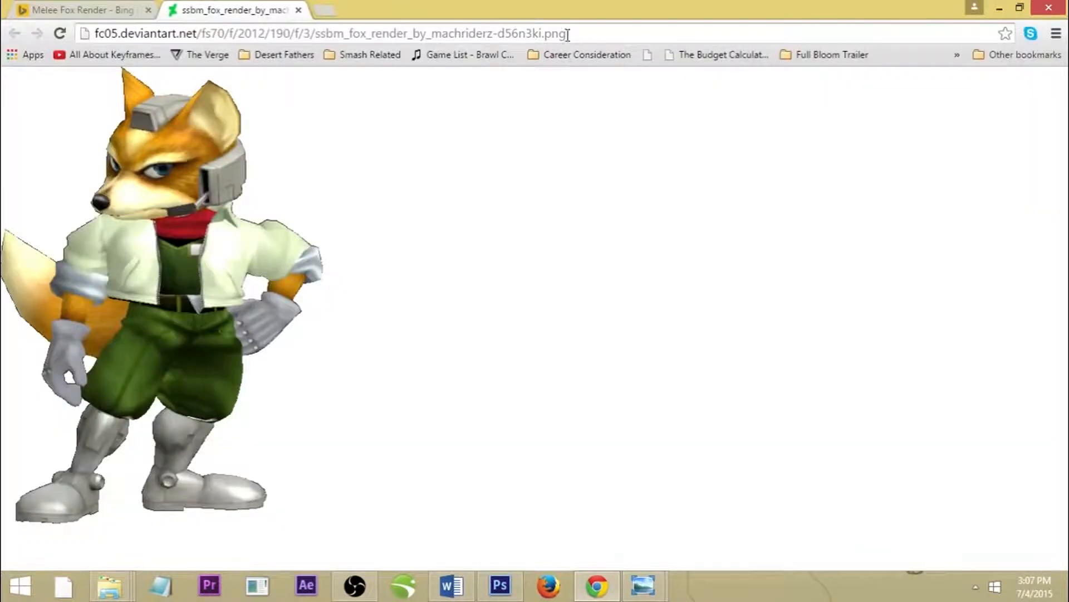
left_click(39, 10)
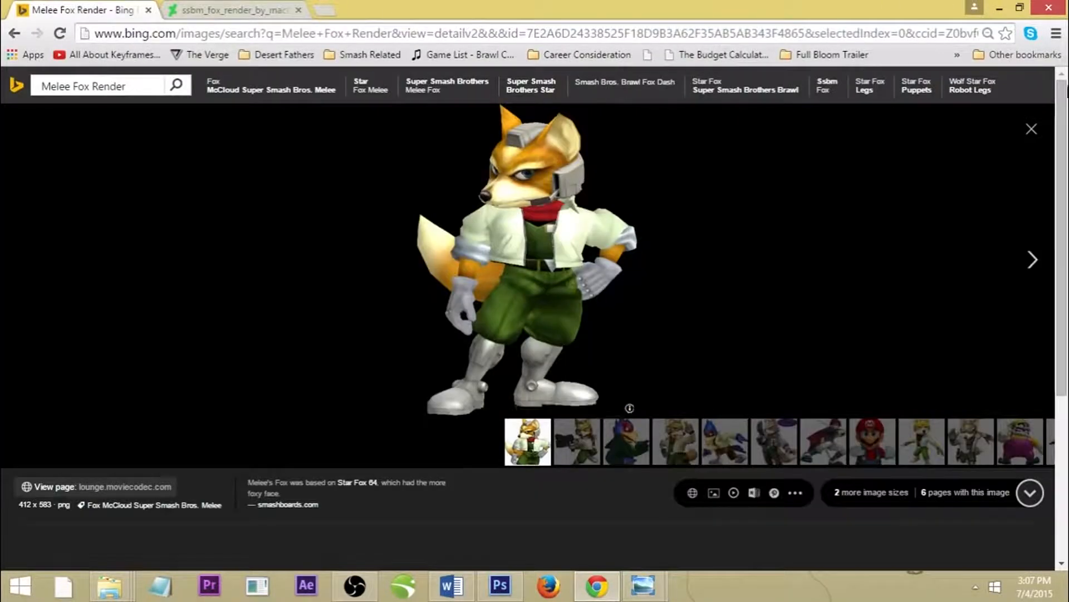
left_click(1039, 138)
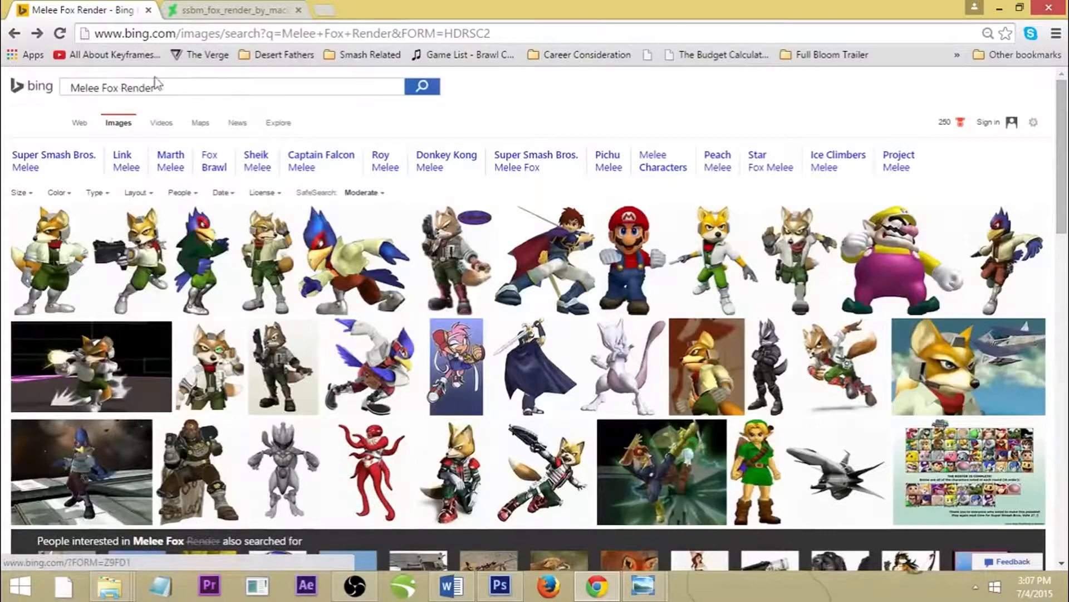
Step: Search Bing images for "Link Melee Render"
left_click(174, 87)
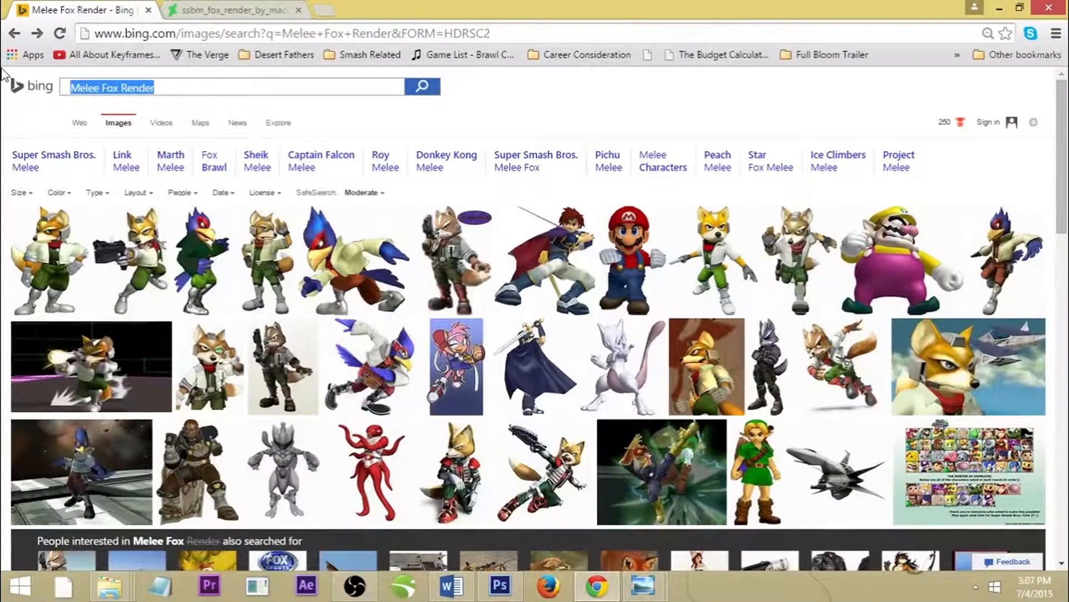
key("BackSpace")
type("L")
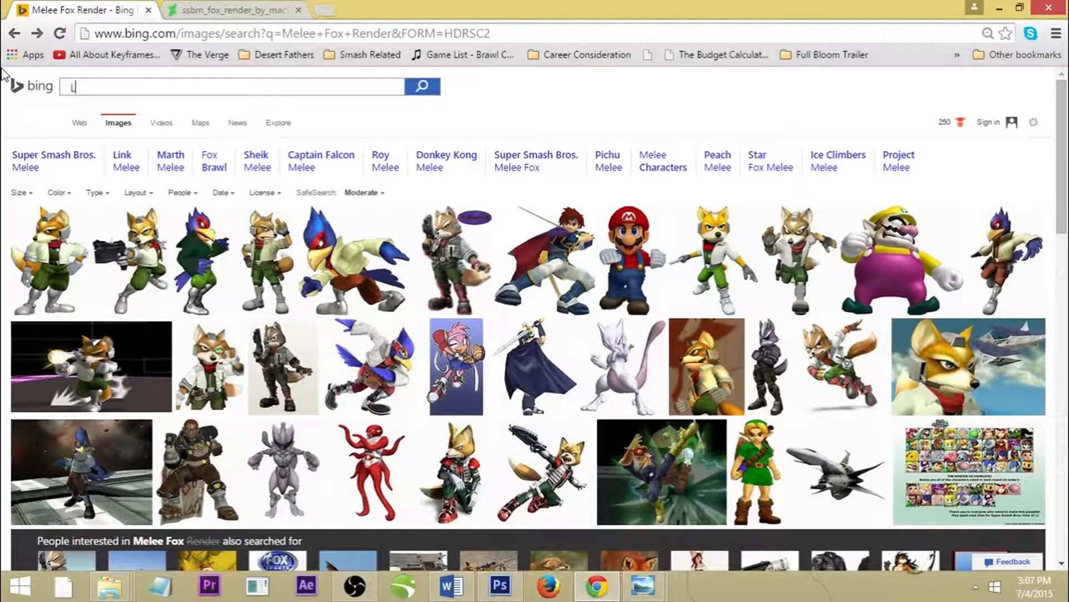
type("ink ")
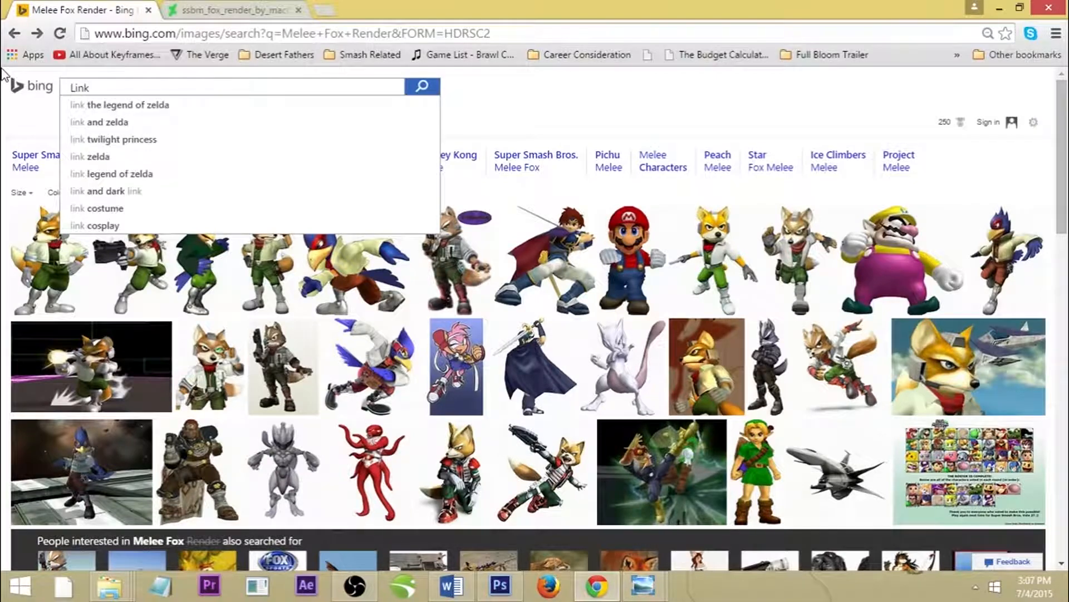
type("Melee Rend")
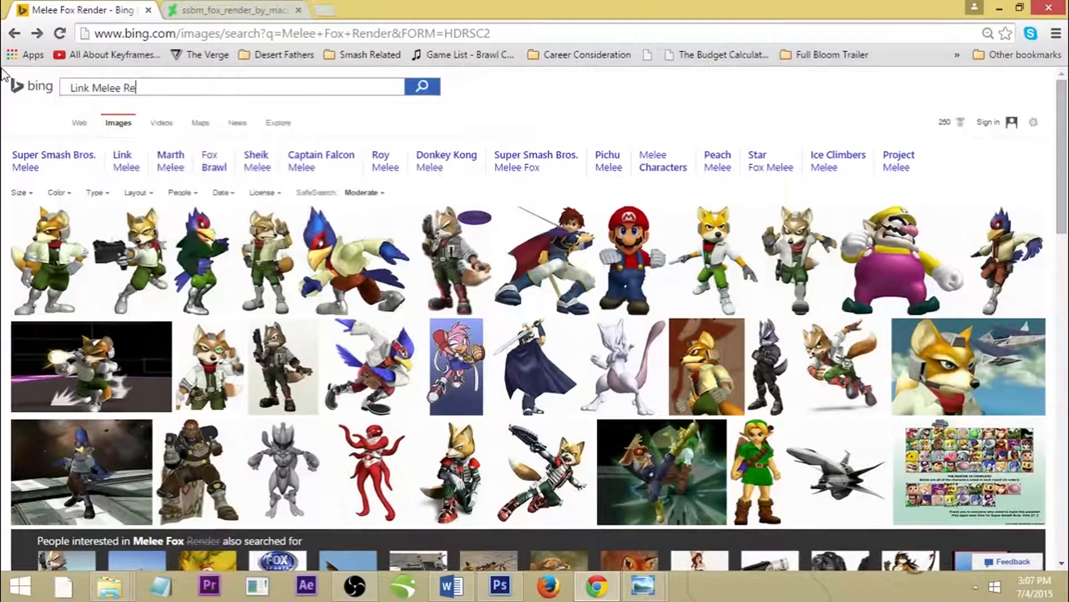
type("er")
key("Return")
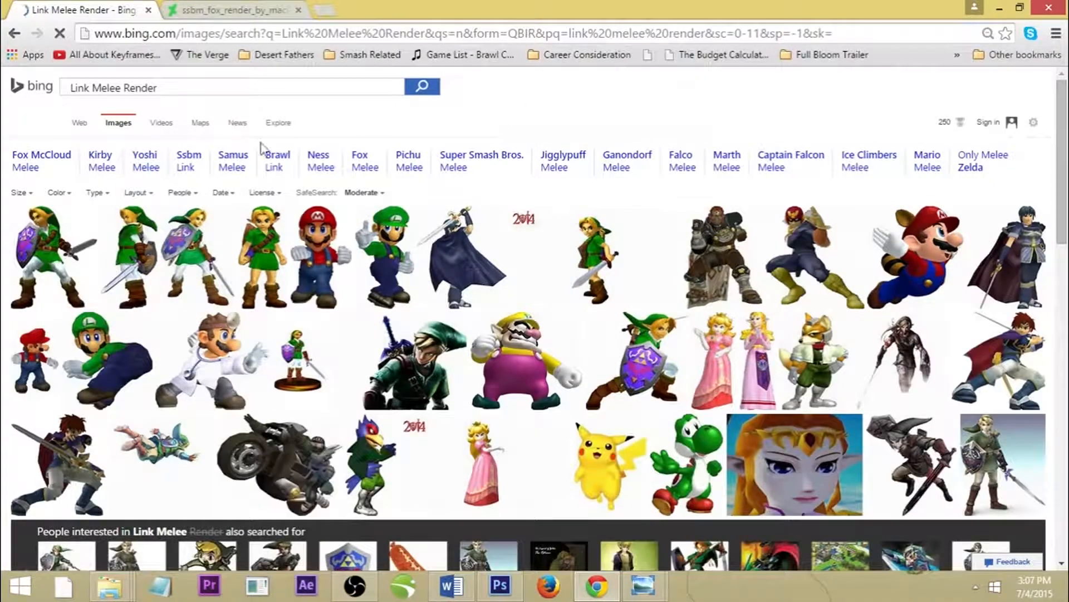
Step: Open the first Link render at full size, save it in Character Renders under its suggested file name, and close its preview
mouse_move(66, 244)
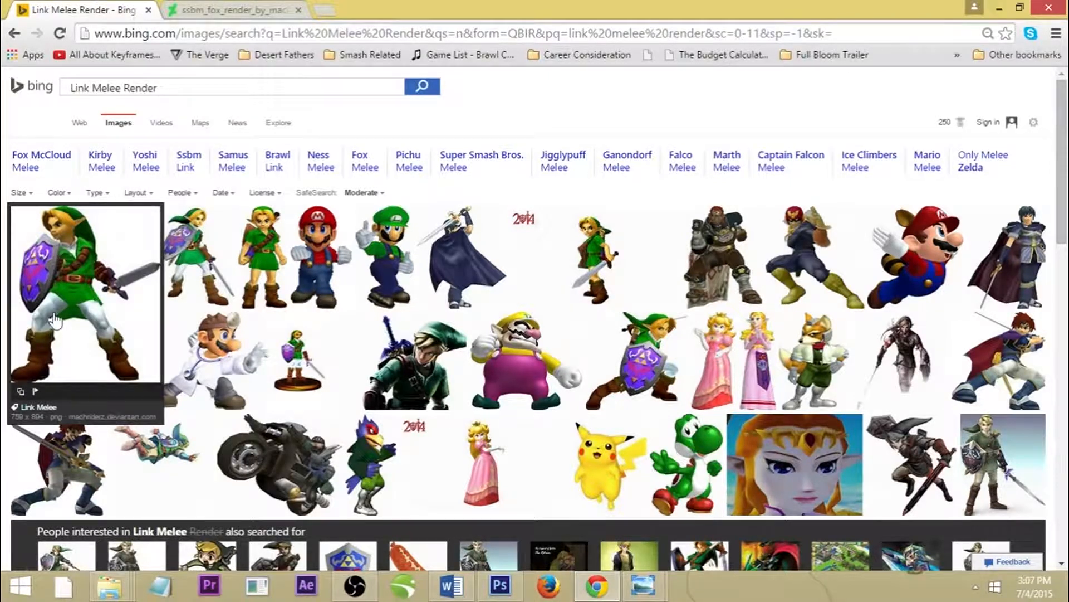
left_click(28, 229)
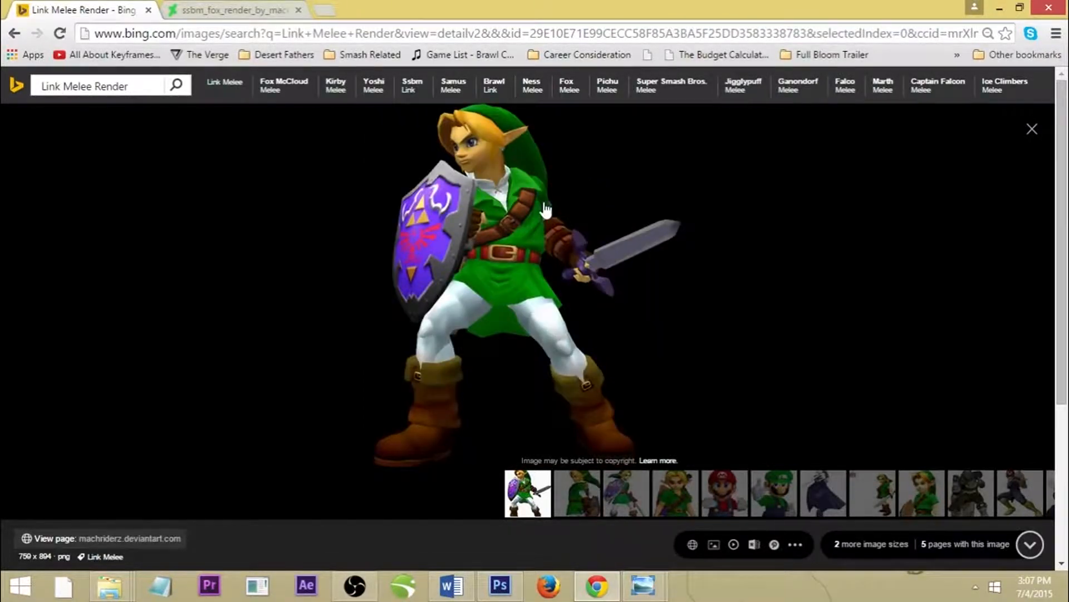
left_click(493, 205)
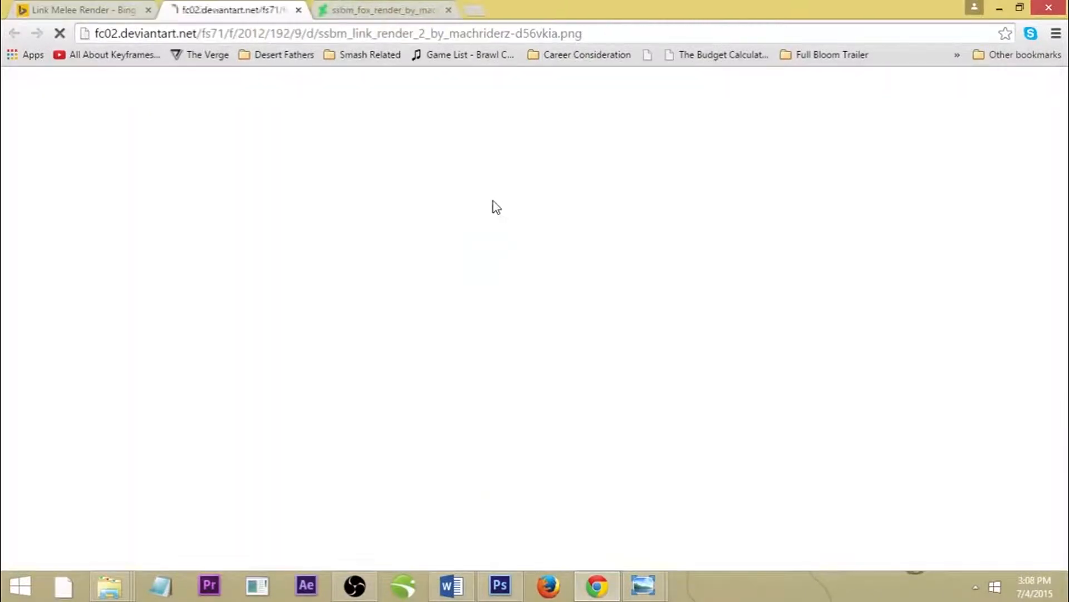
right_click(212, 185)
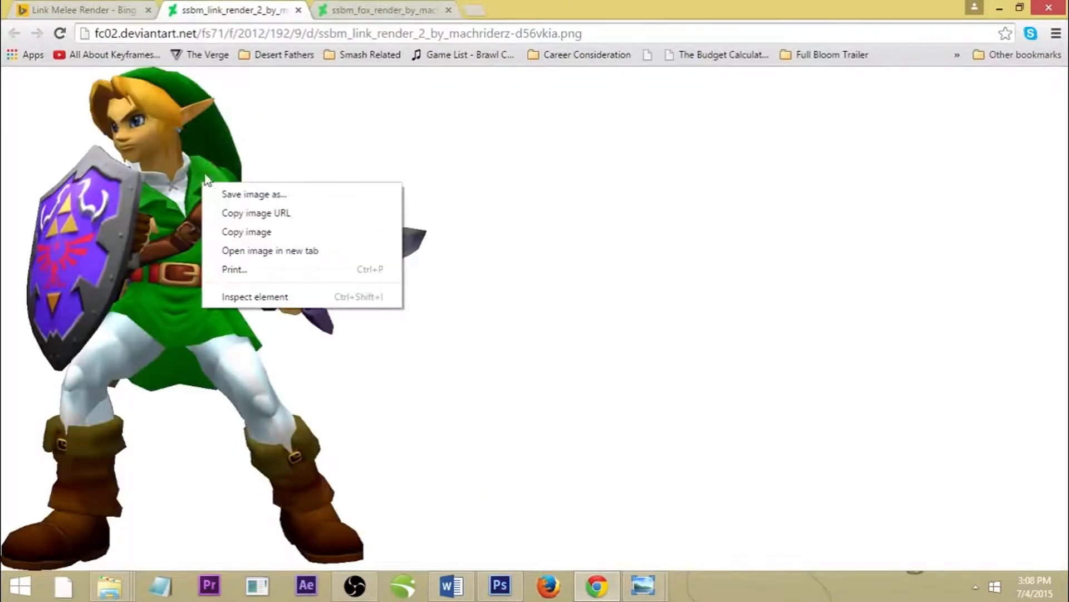
left_click(230, 195)
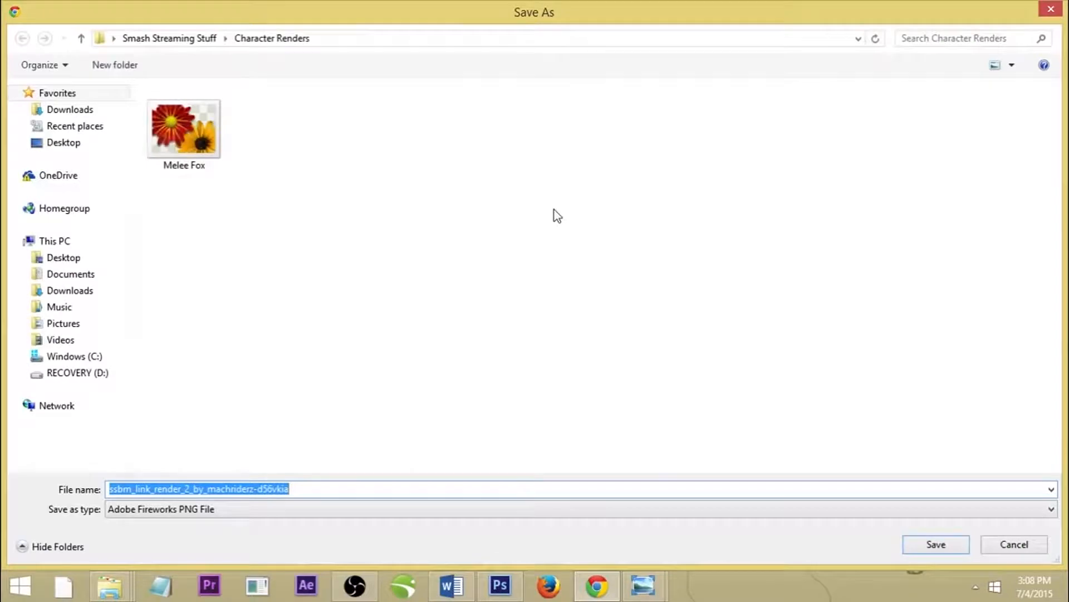
left_click(936, 544)
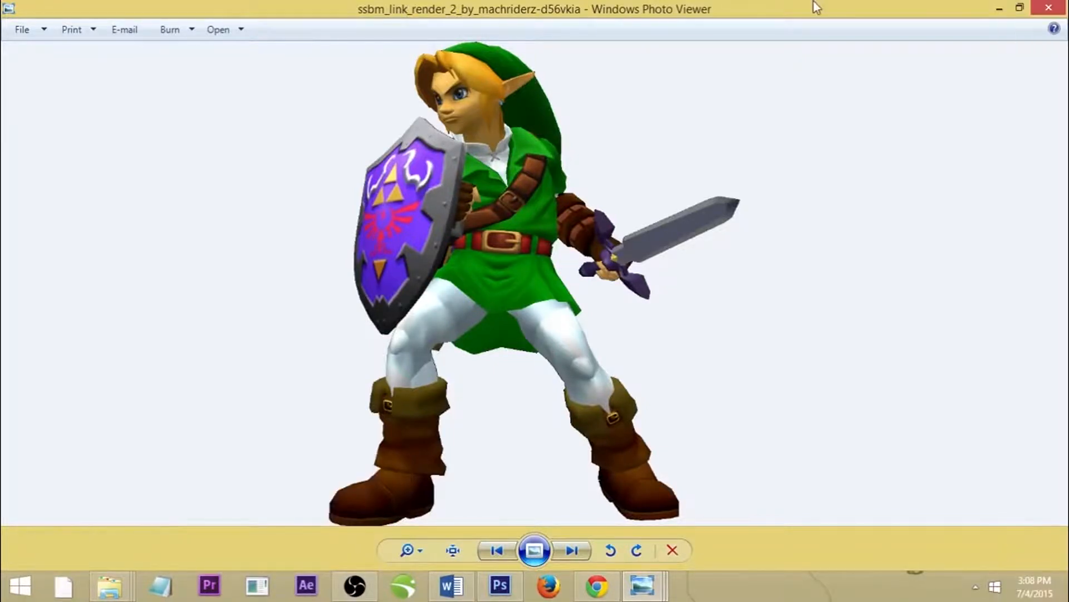
left_click_drag(813, 8, 696, 102)
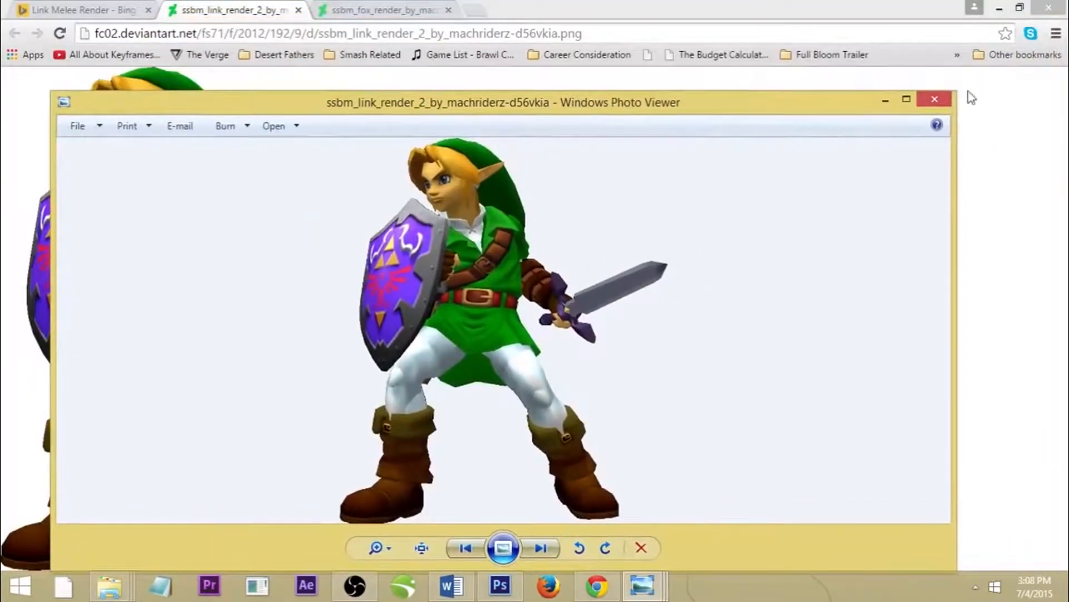
left_click(935, 102)
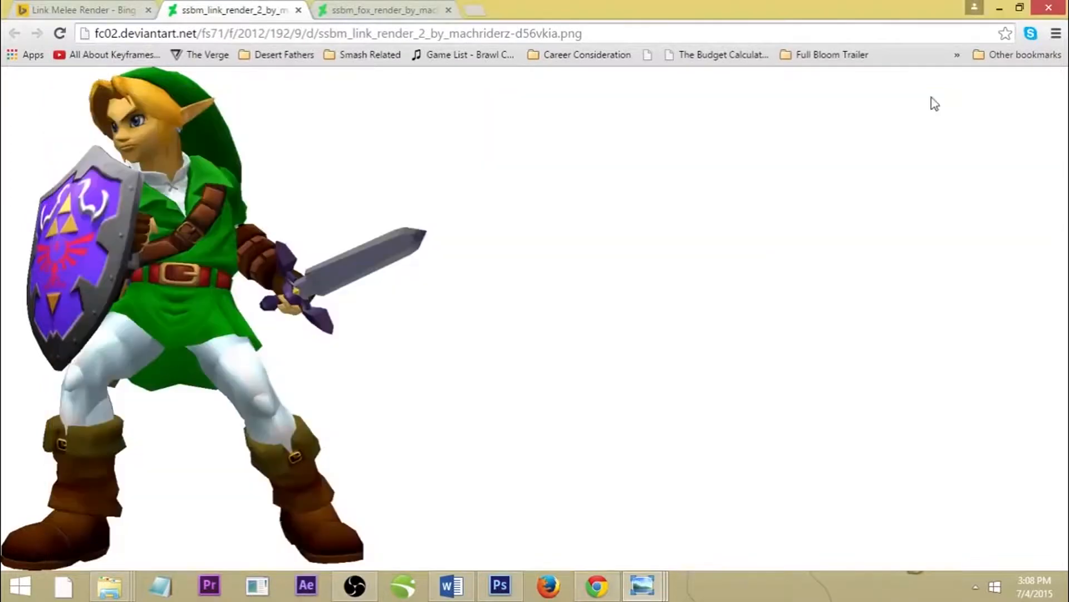
Step: Put away the browser and the July 4th folder window, and switch to Photoshop
left_click(1000, 9)
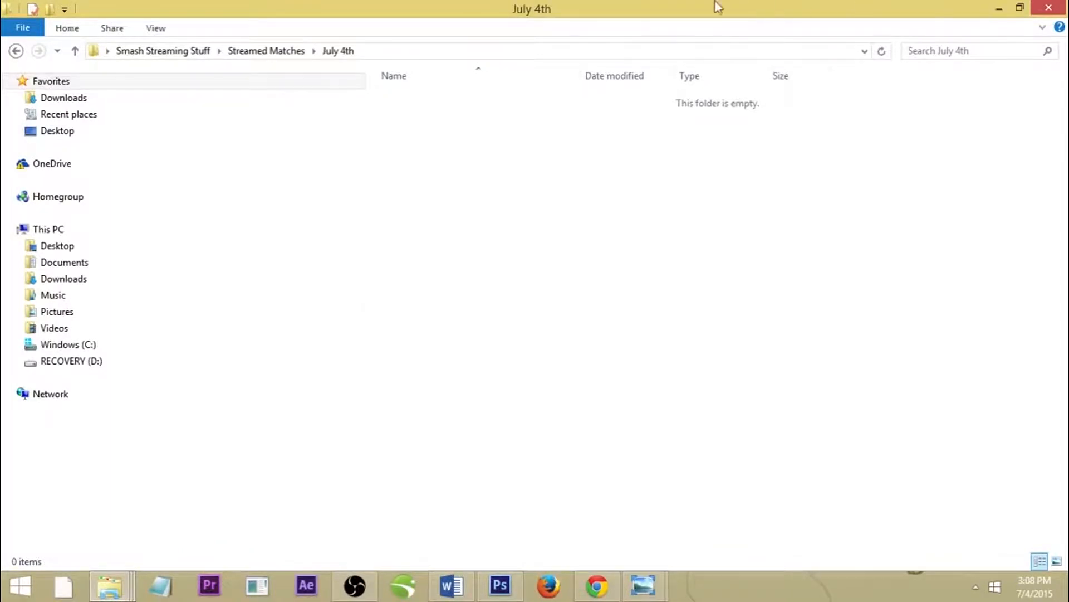
left_click(597, 586)
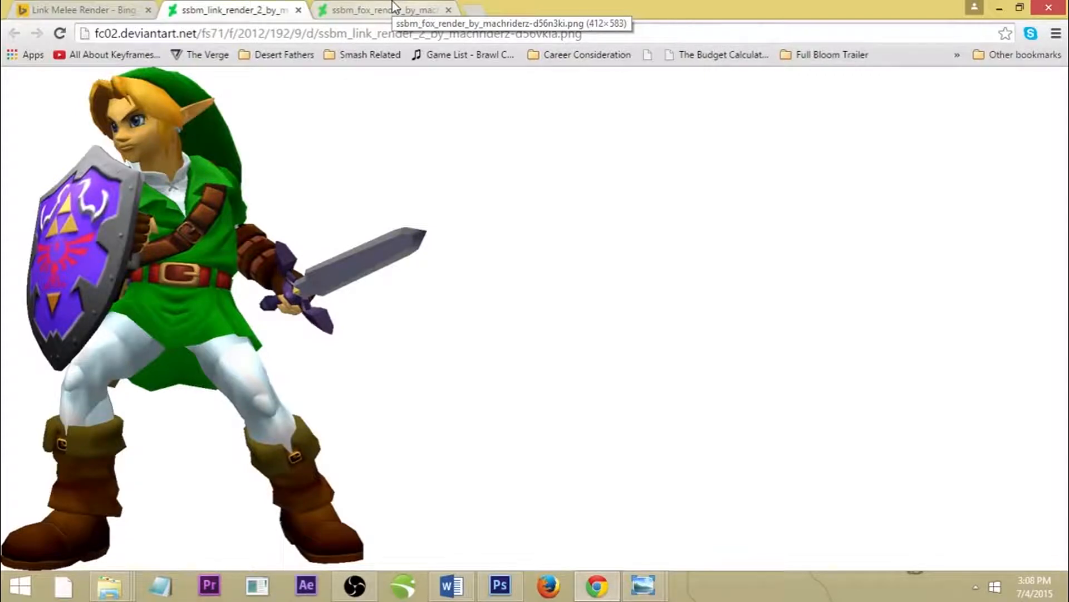
left_click(1000, 8)
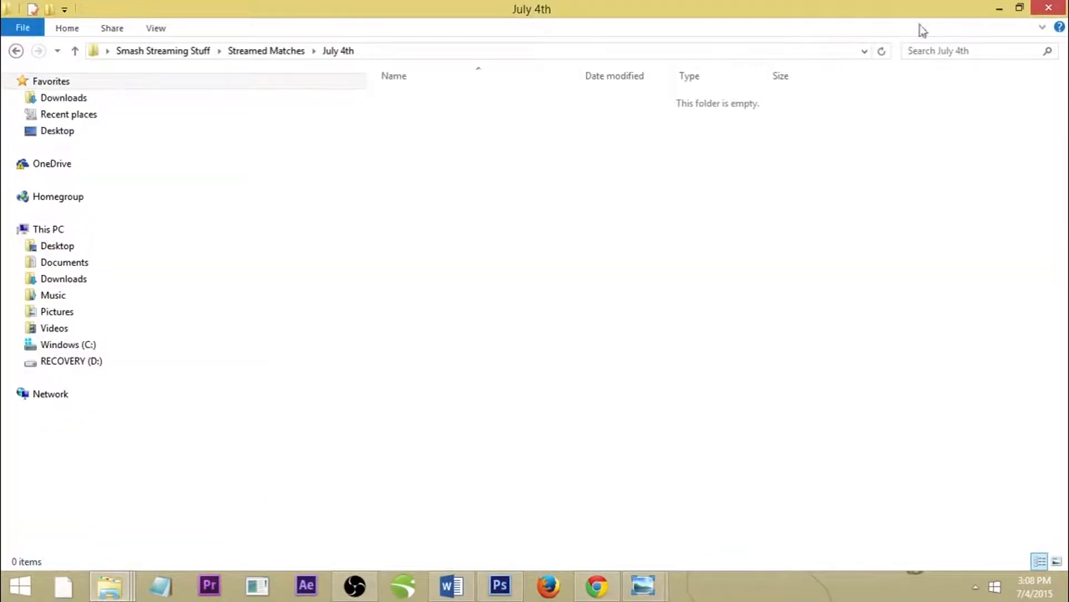
left_click(1000, 9)
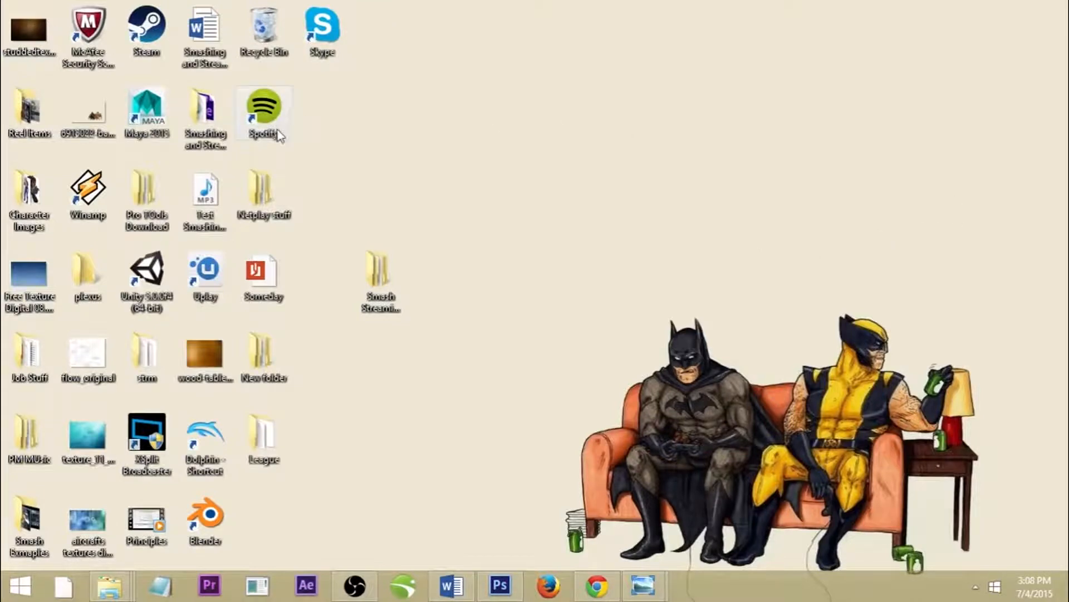
mouse_move(500, 588)
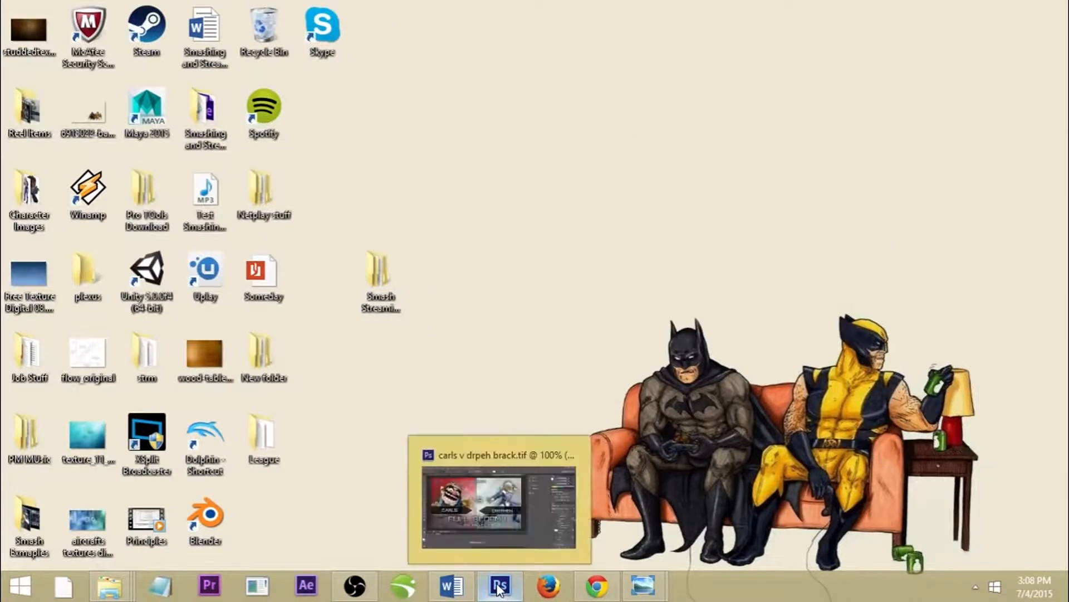
left_click(500, 586)
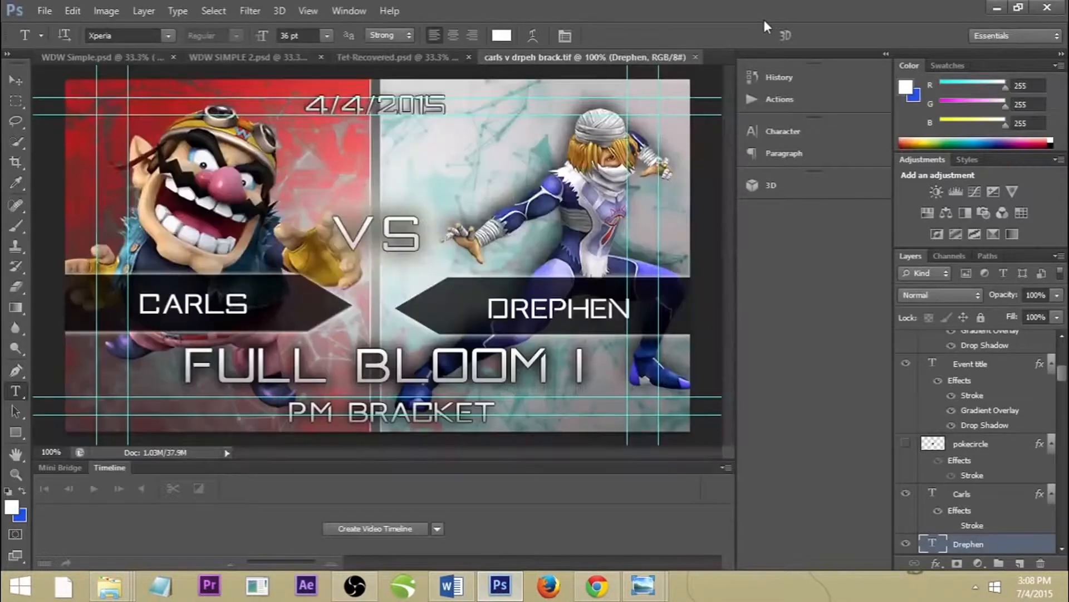
Step: Set up a new 480 x 270 pixel document named "Thumbnail Simple" at 72 pixels/inch with transparent background contents
left_click(45, 11)
key("Escape")
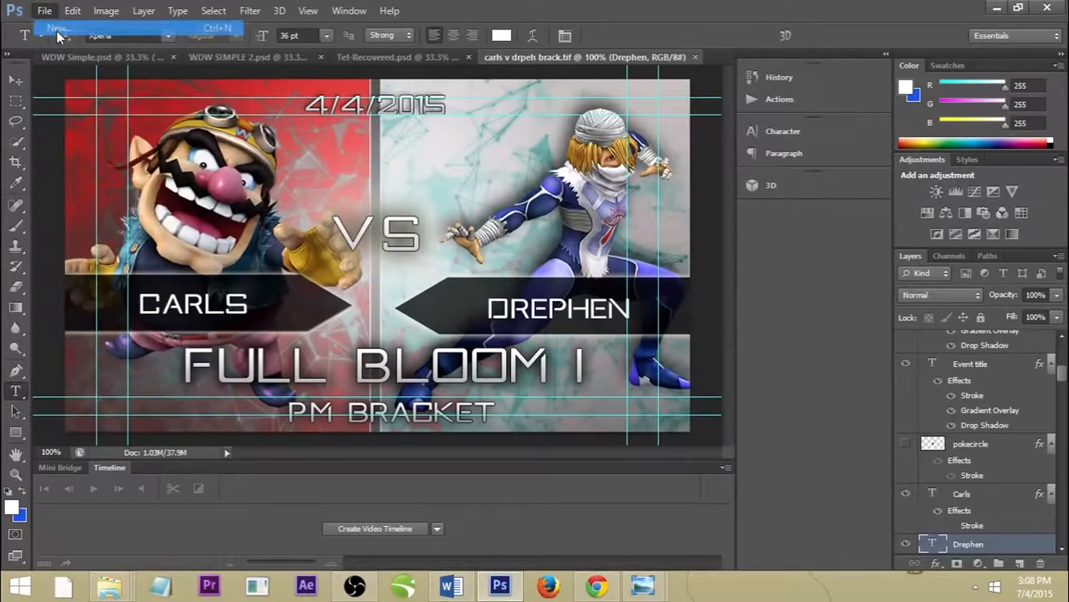
key("ctrl+n")
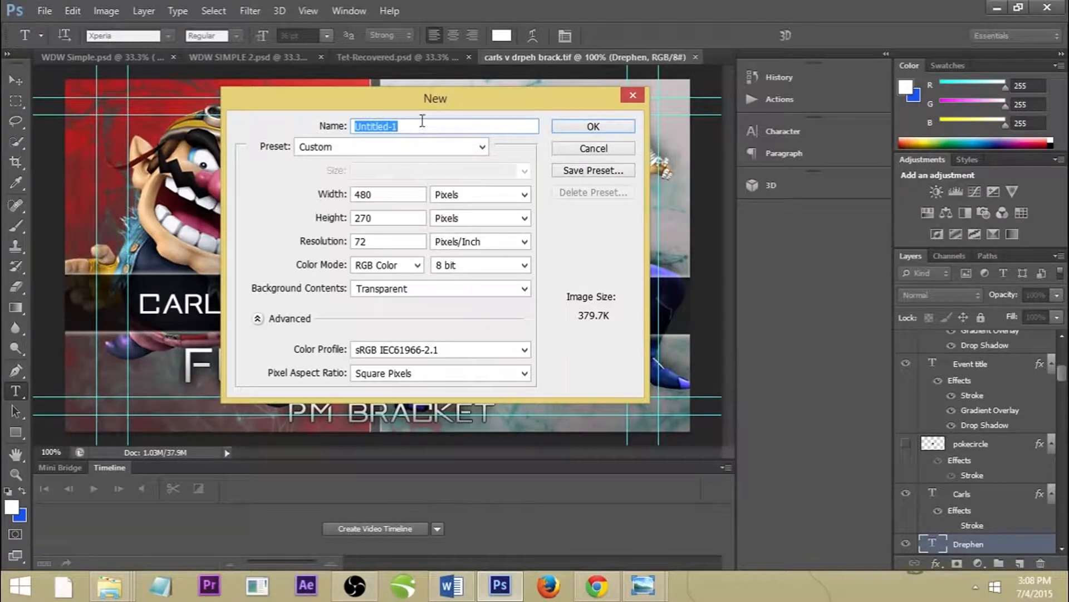
key("BackSpace")
type("Thumbnail Simp")
left_click(451, 288)
left_click(437, 307)
left_click(435, 289)
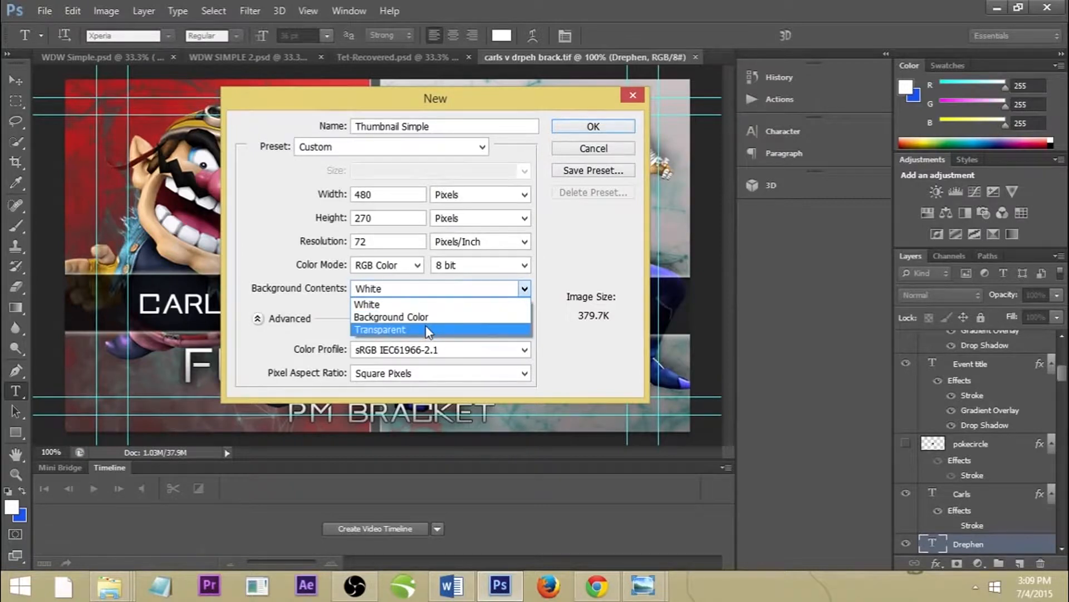
left_click(426, 329)
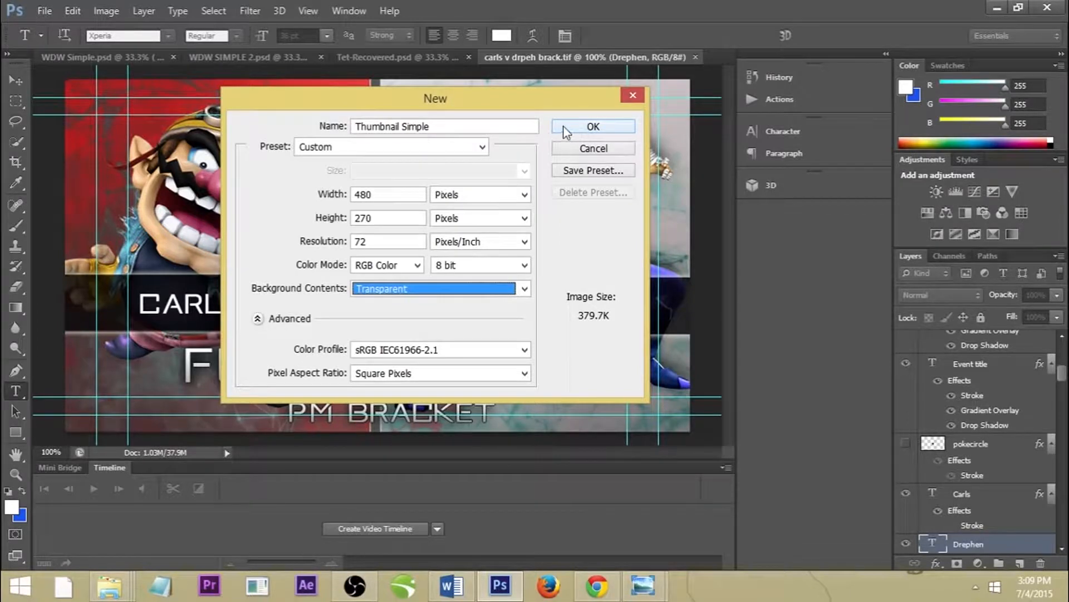
Step: Move the New dialog aside to view the existing match-up image, and create the Thumbnail Simple document
left_click_drag(350, 105, 516, 139)
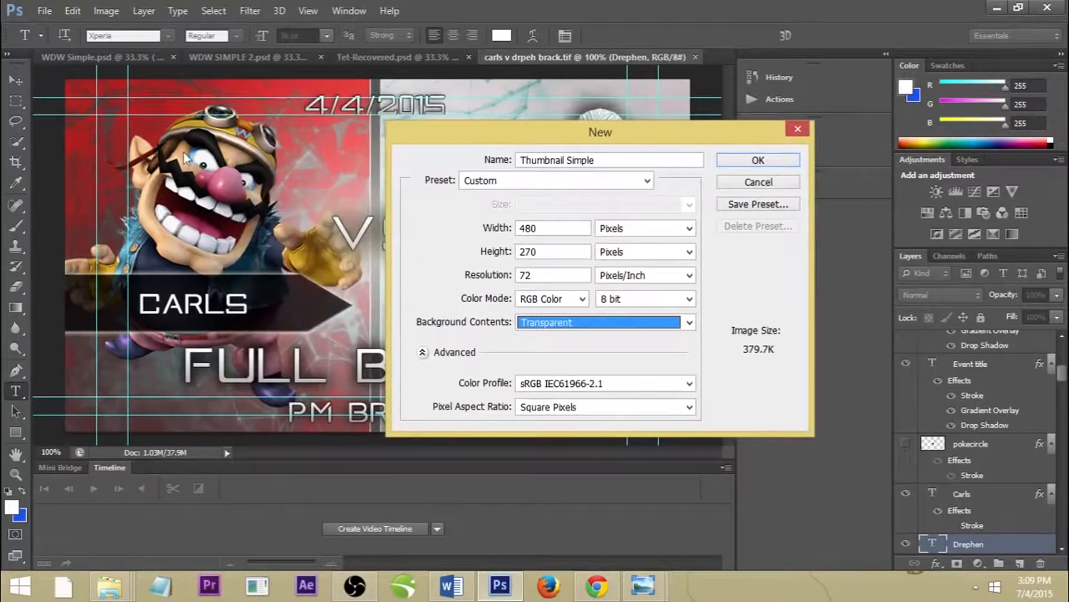
left_click_drag(657, 137, 631, 279)
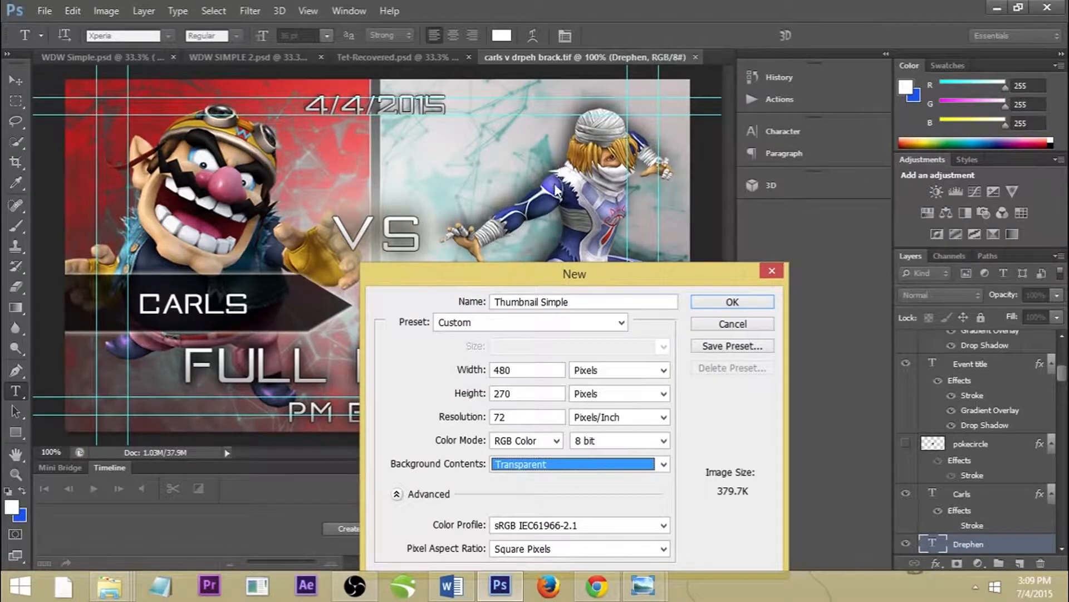
left_click_drag(543, 269, 533, 136)
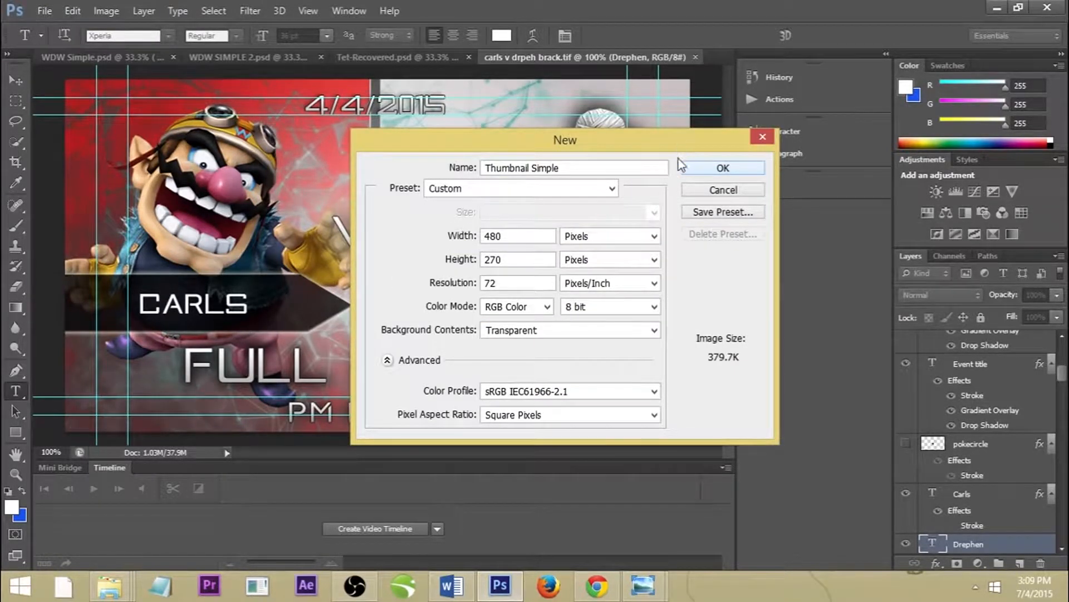
left_click(698, 164)
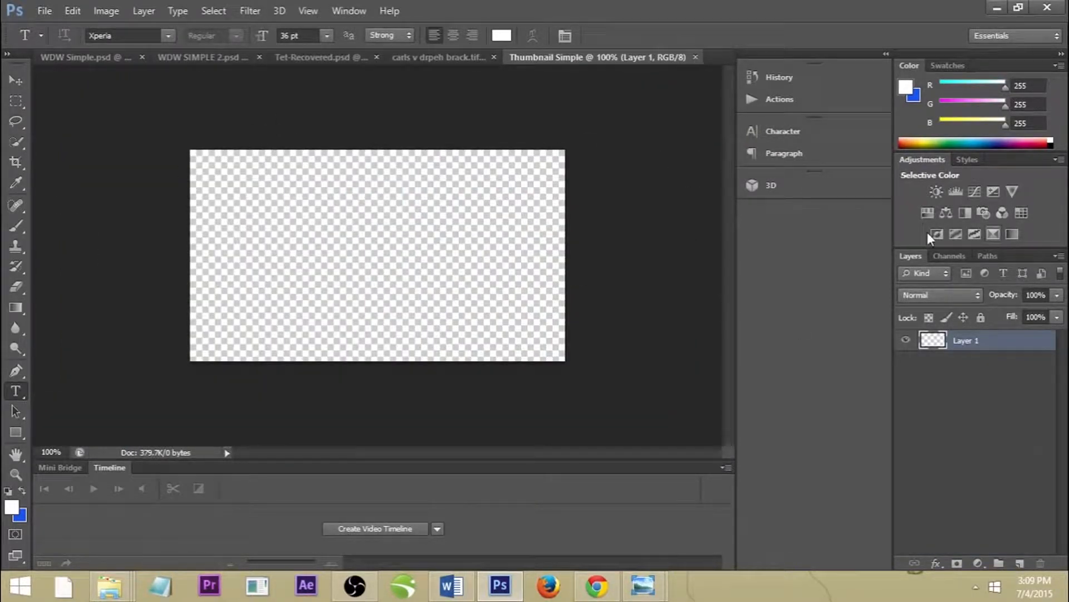
Step: Add a new empty layer above Layer 1 in the Thumbnail Simple document
left_click(144, 10)
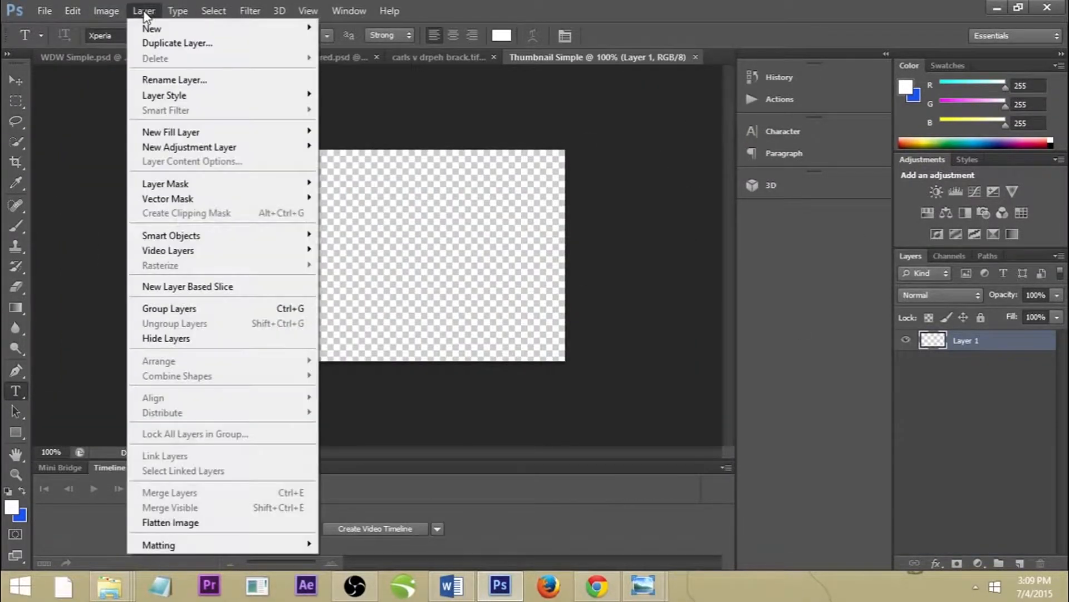
left_click(143, 10)
left_click(142, 10)
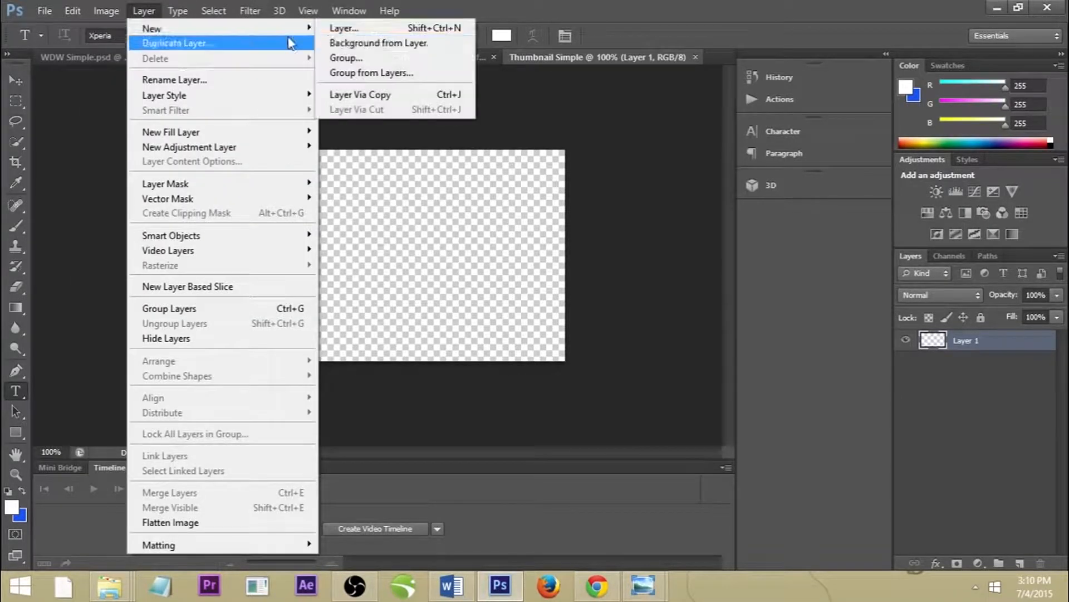
left_click(346, 28)
left_click(668, 180)
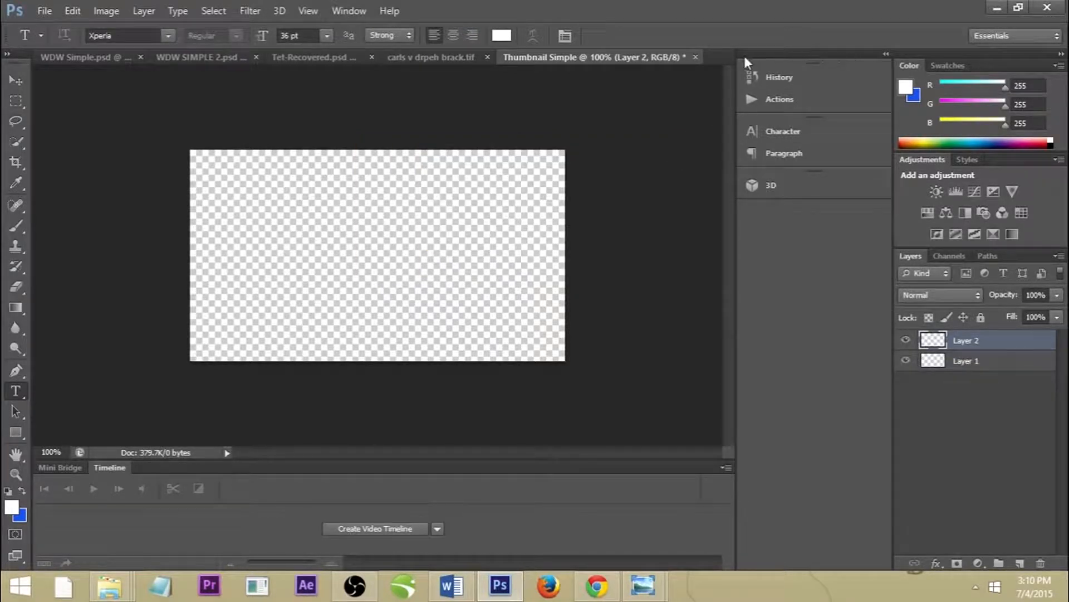
Step: Paint the whole canvas of Layer 2 with the Brush in blue (RGB 23, 83, 235)
left_click(18, 223)
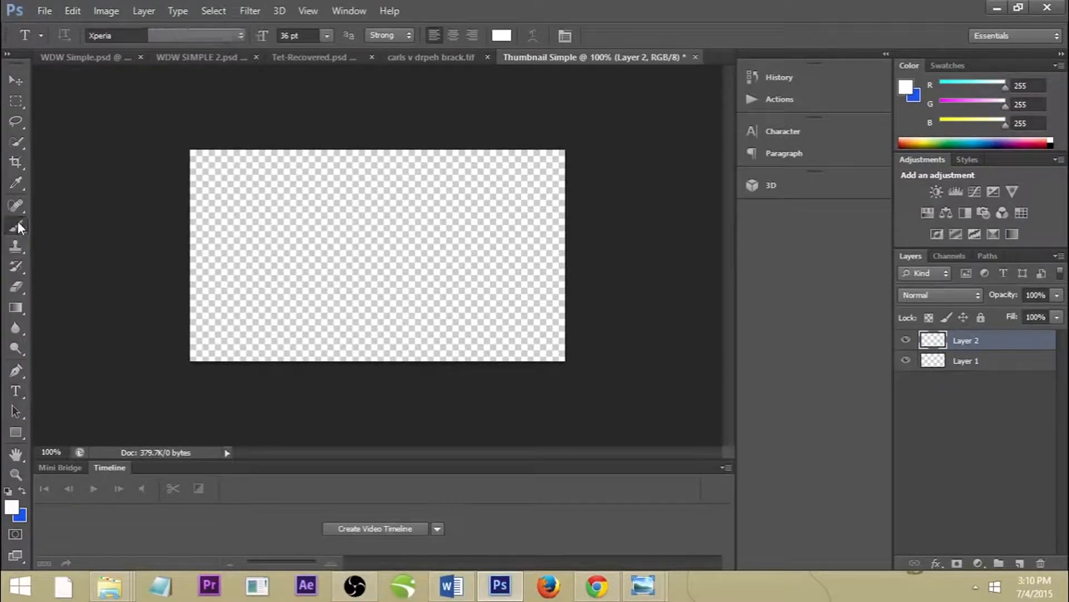
left_click(21, 490)
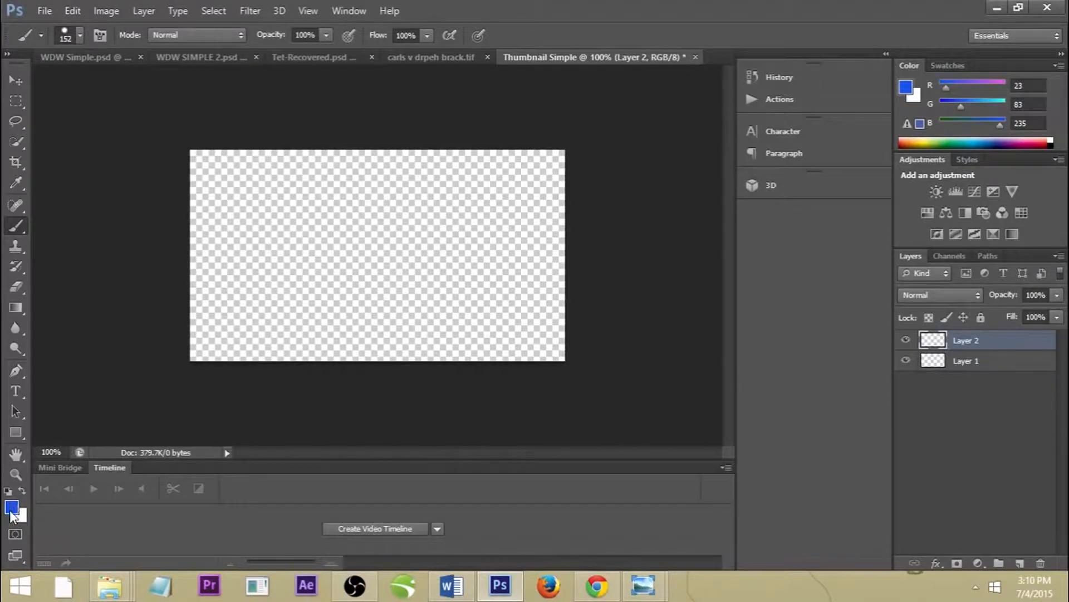
left_click(12, 508)
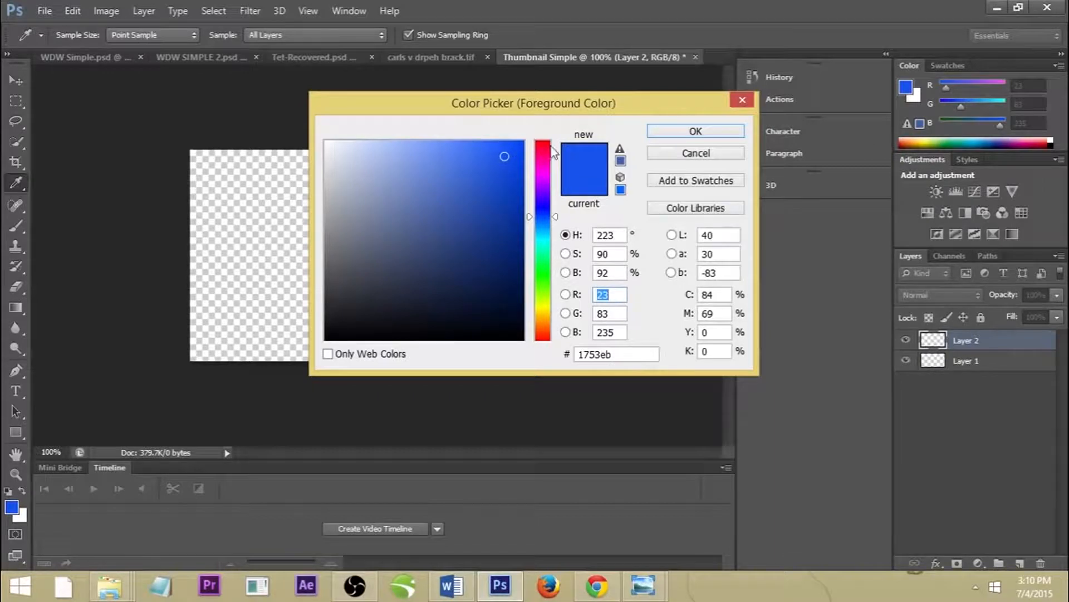
left_click(711, 134)
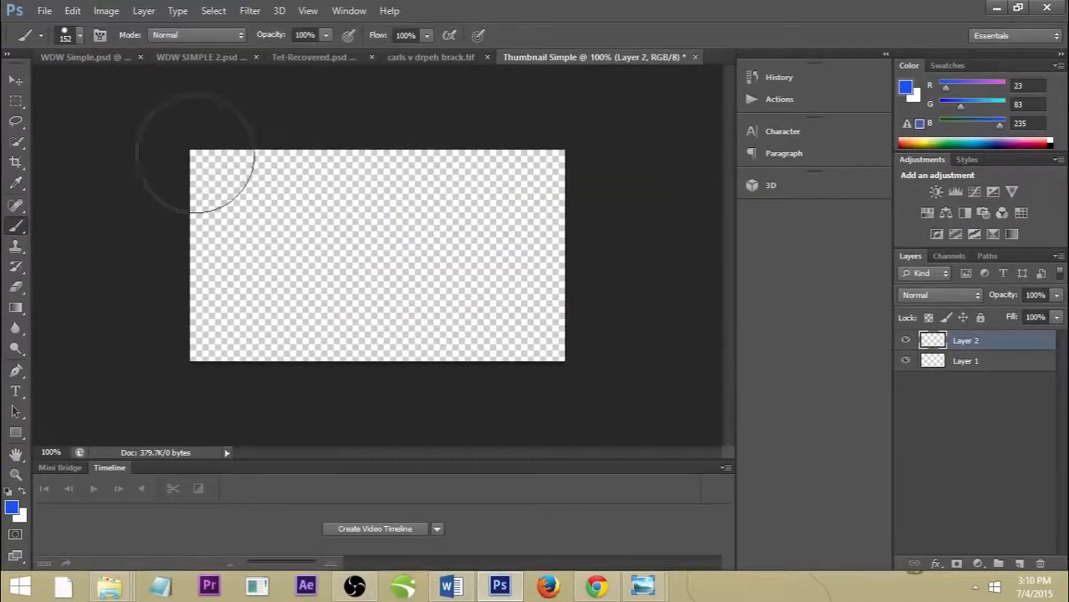
mouse_move(233, 179)
left_mouse_down()
mouse_move(294, 185)
mouse_move(587, 93)
mouse_move(500, 155)
mouse_move(106, 291)
mouse_move(376, 304)
mouse_move(495, 232)
mouse_move(268, 308)
mouse_move(573, 299)
mouse_move(422, 322)
left_mouse_up()
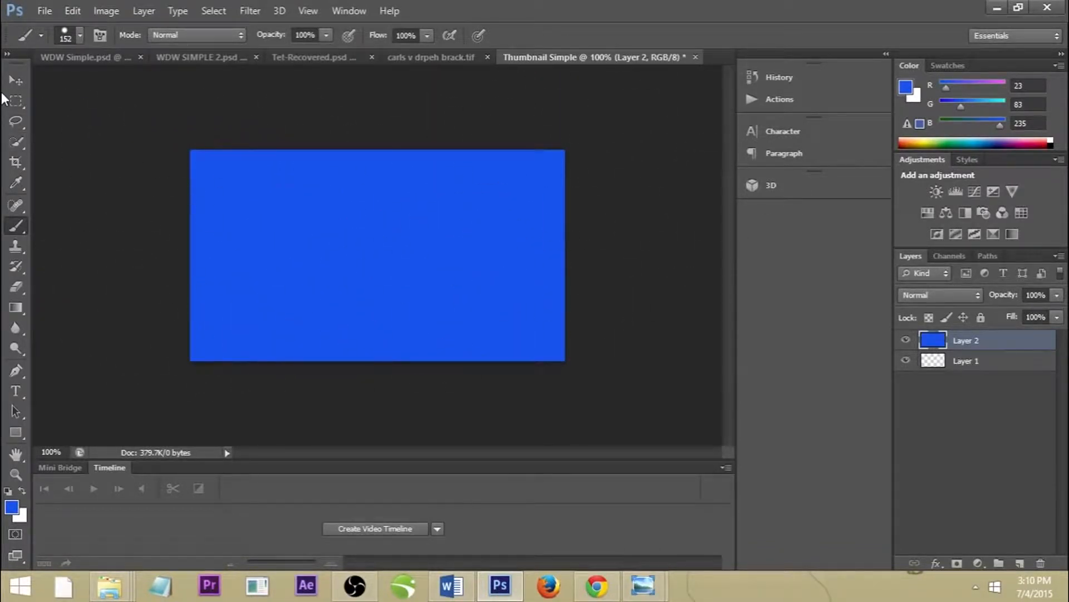
Step: Move Layer 1 above Layer 2 and paint its whole canvas white with the Brush
left_click(15, 80)
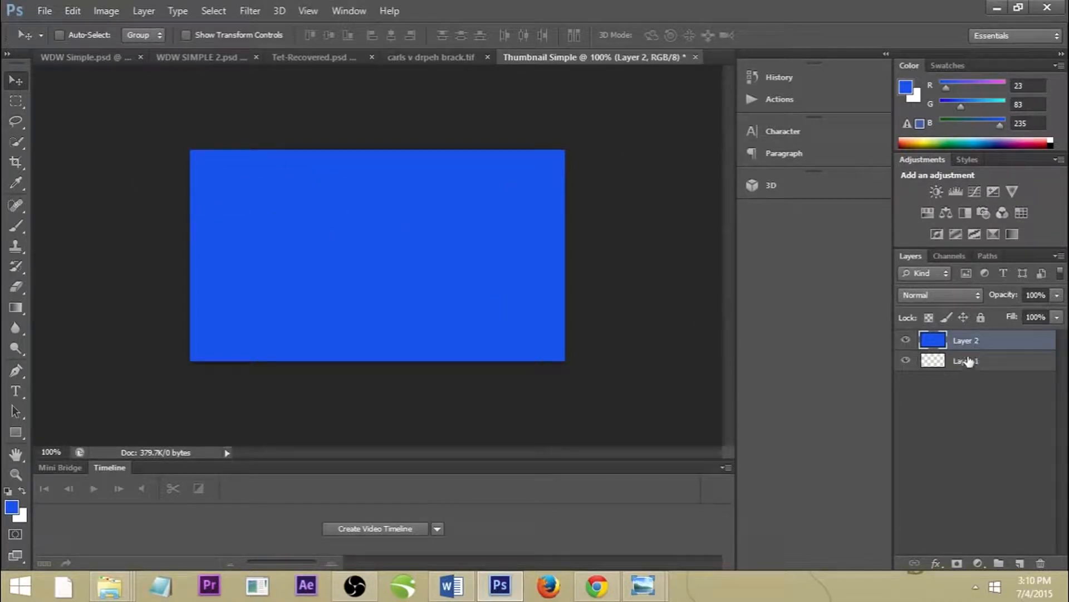
left_click_drag(955, 369, 962, 341)
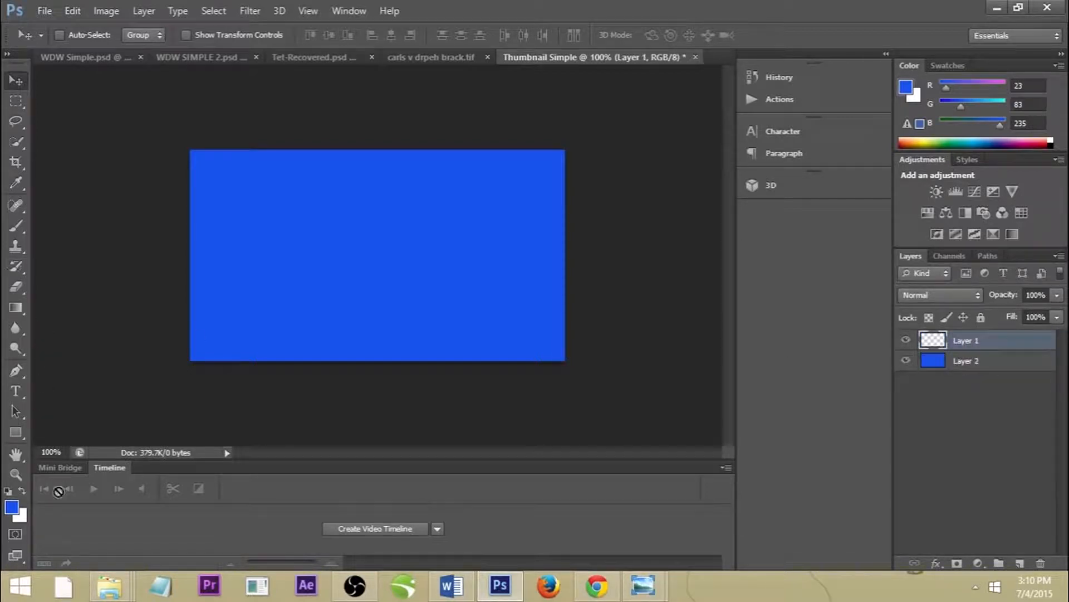
left_click(22, 488)
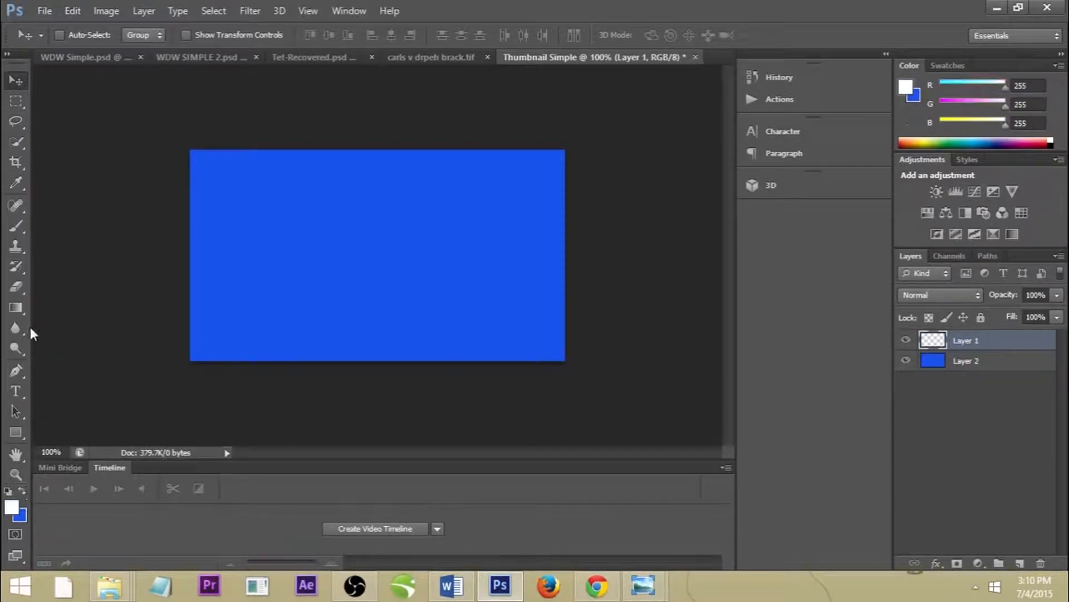
left_click(18, 226)
mouse_move(430, 185)
left_mouse_down()
mouse_move(423, 179)
mouse_move(262, 239)
mouse_move(635, 292)
left_mouse_up()
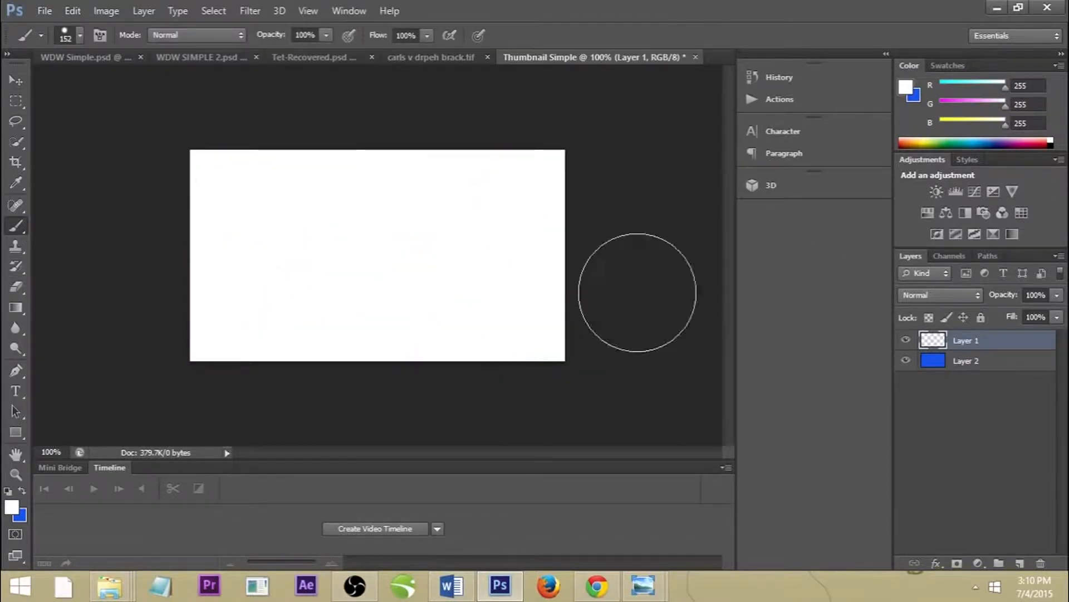
Step: Move the blue Layer 2 back above the white Layer 1
left_click(16, 81)
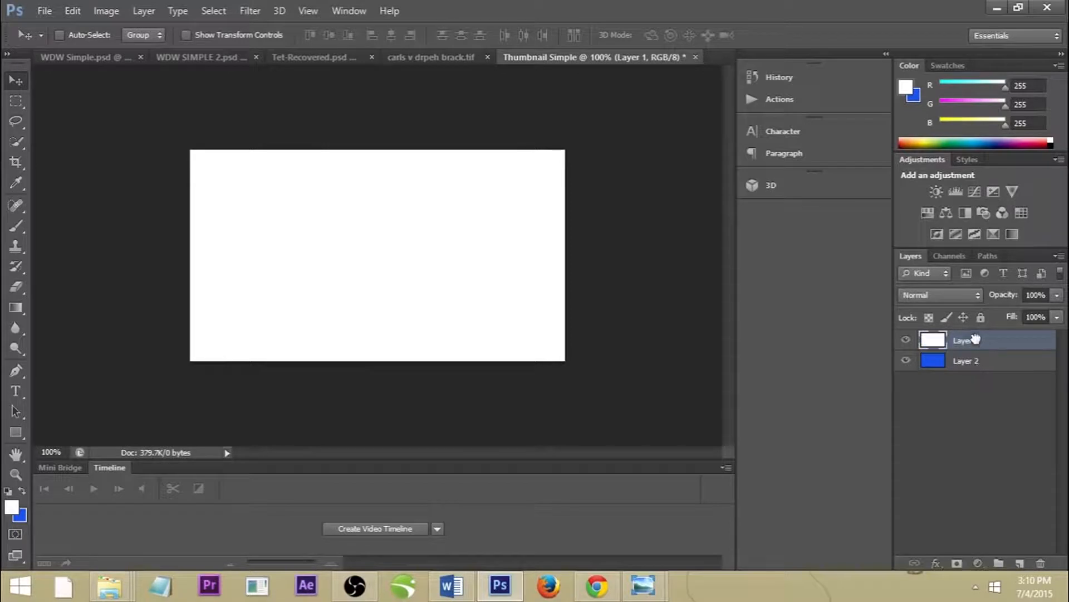
left_click(979, 360)
left_click_drag(975, 363, 968, 333)
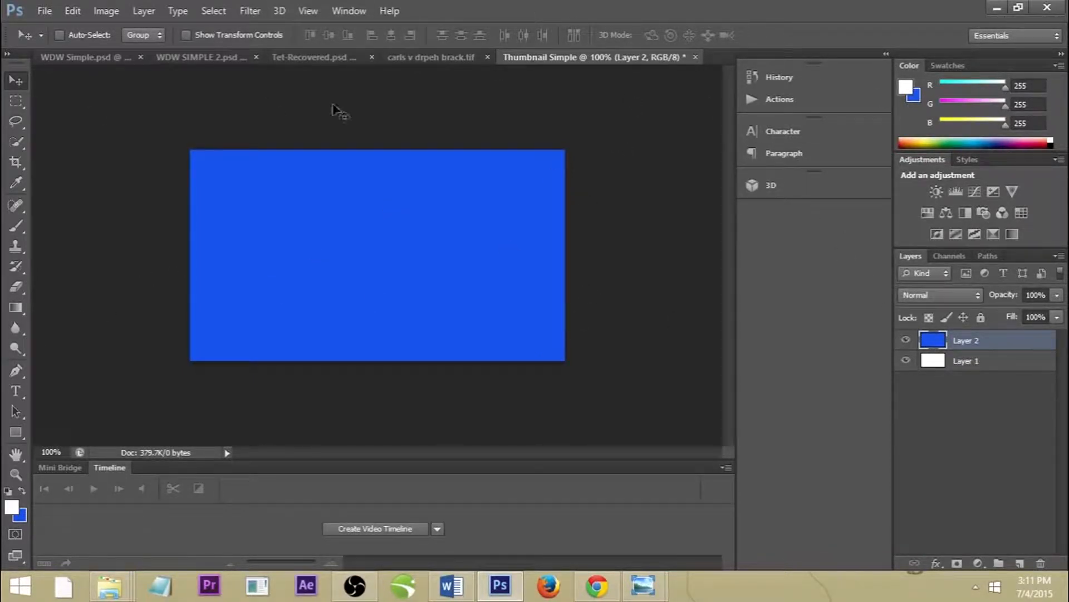
Step: Start a custom Lens Correction filter on the blue Layer 2 and darken its edges with a Vignette Amount of -50
left_click(248, 11)
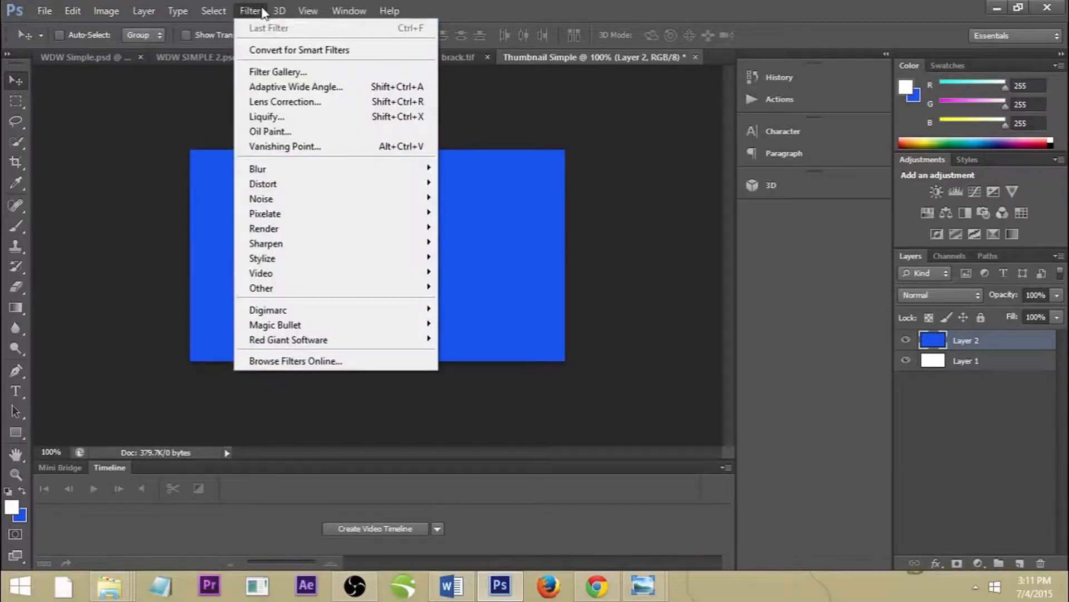
left_click(279, 11)
left_click(251, 11)
left_click(293, 101)
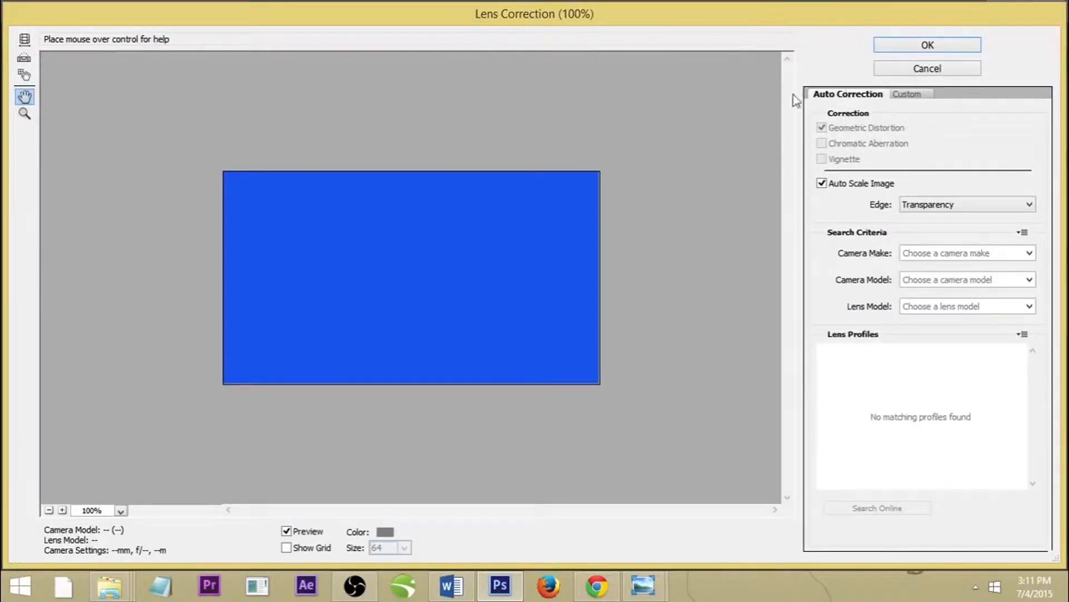
left_click(907, 94)
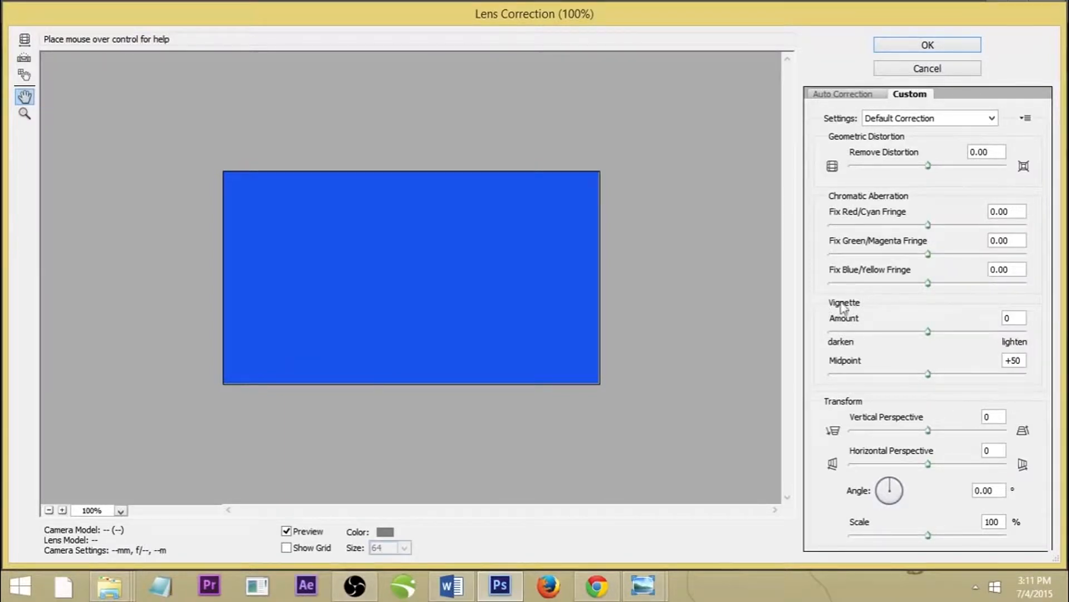
left_click(928, 334)
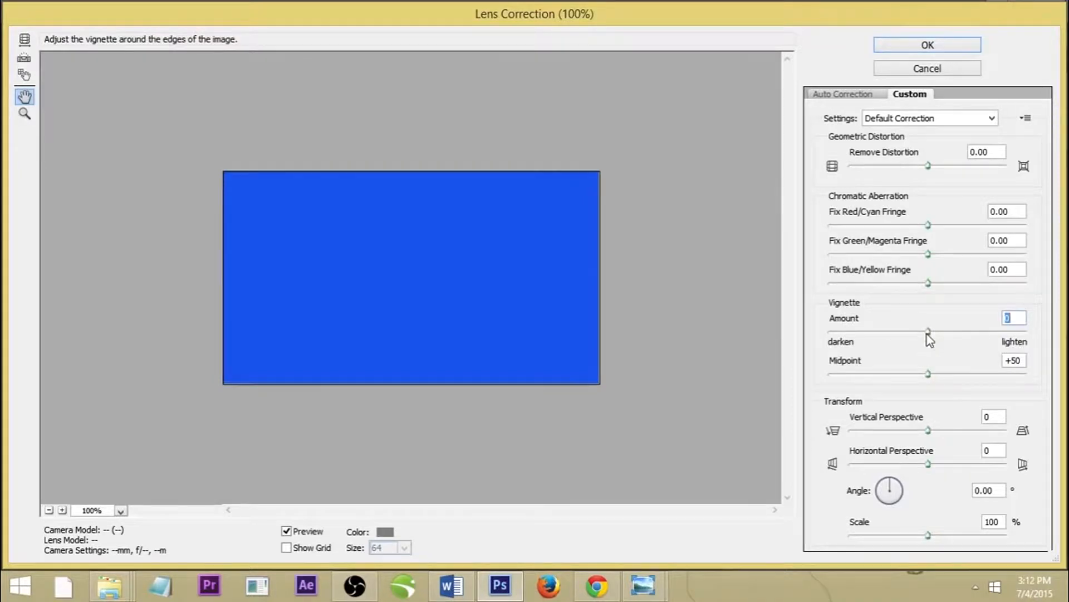
left_click_drag(927, 333, 875, 338)
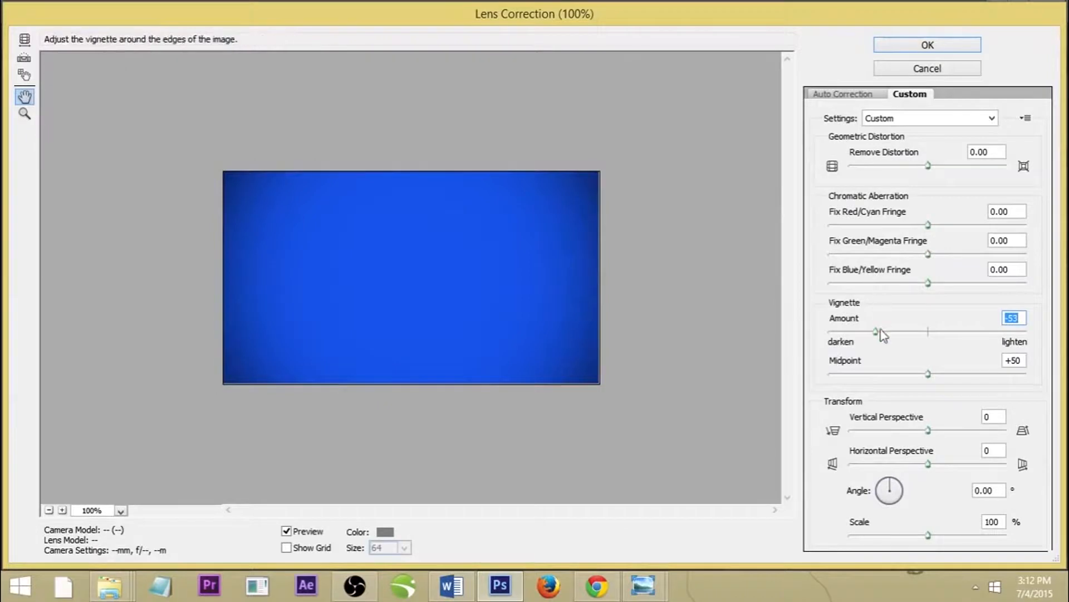
left_click_drag(879, 332, 929, 334)
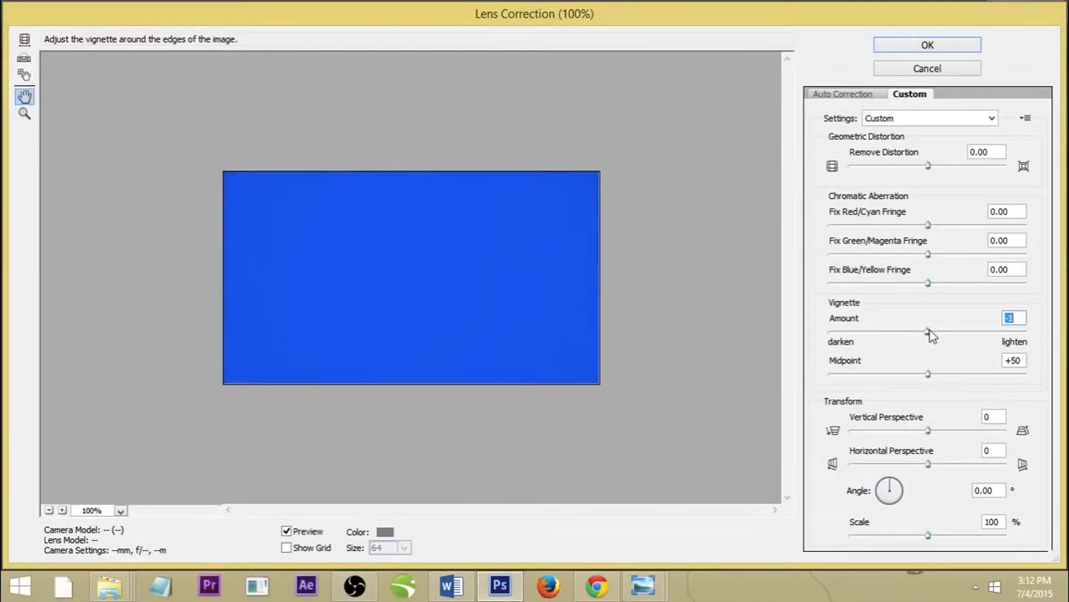
left_click_drag(930, 330, 880, 330)
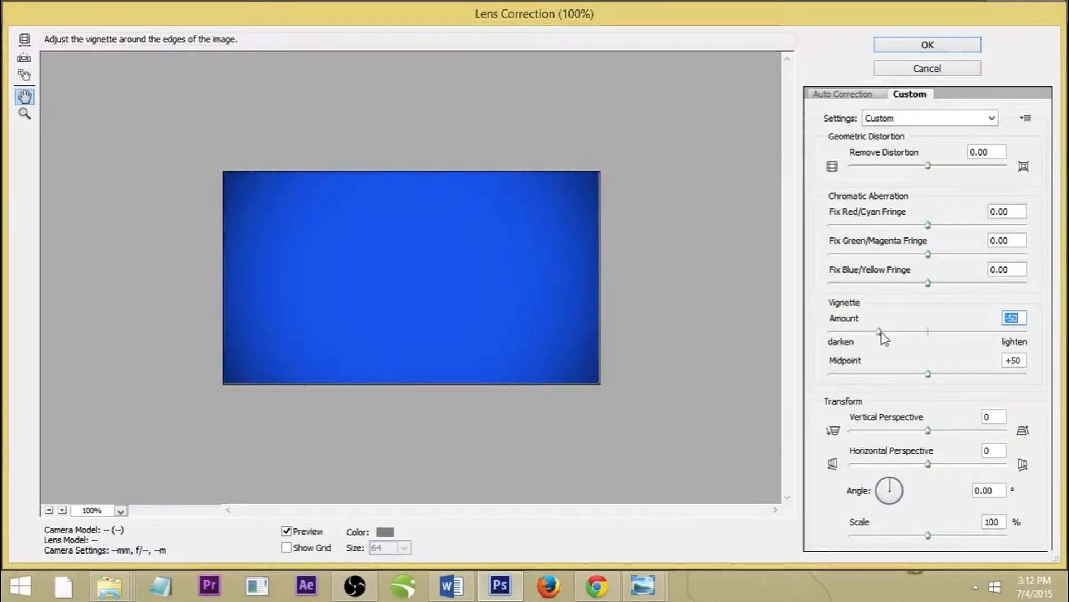
Step: Set the vignette's Midpoint to +25 and apply the Lens Correction to the blue layer
left_click_drag(927, 373, 884, 373)
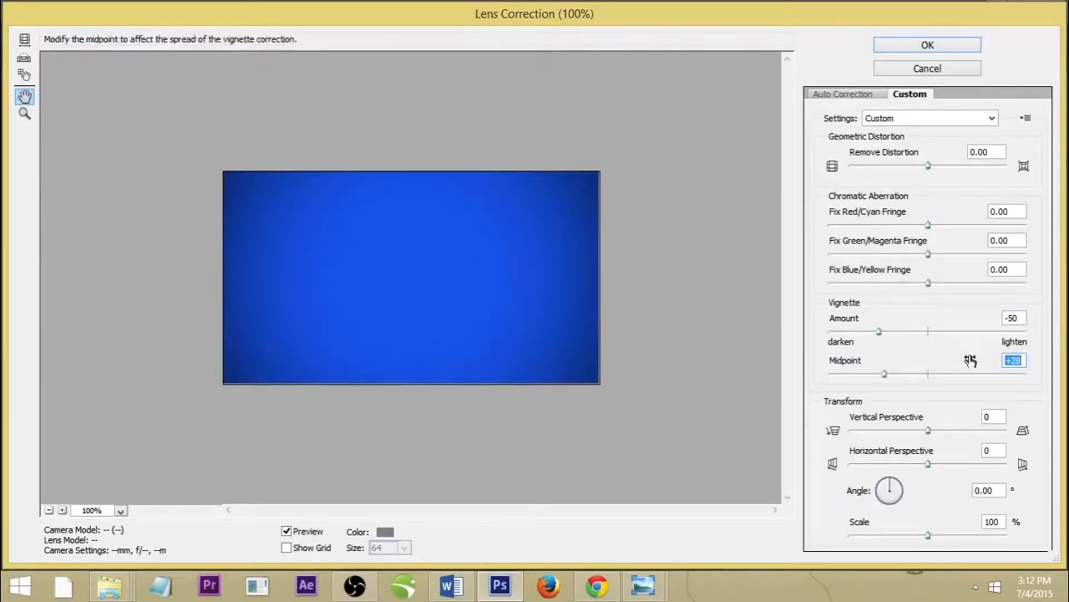
type("25")
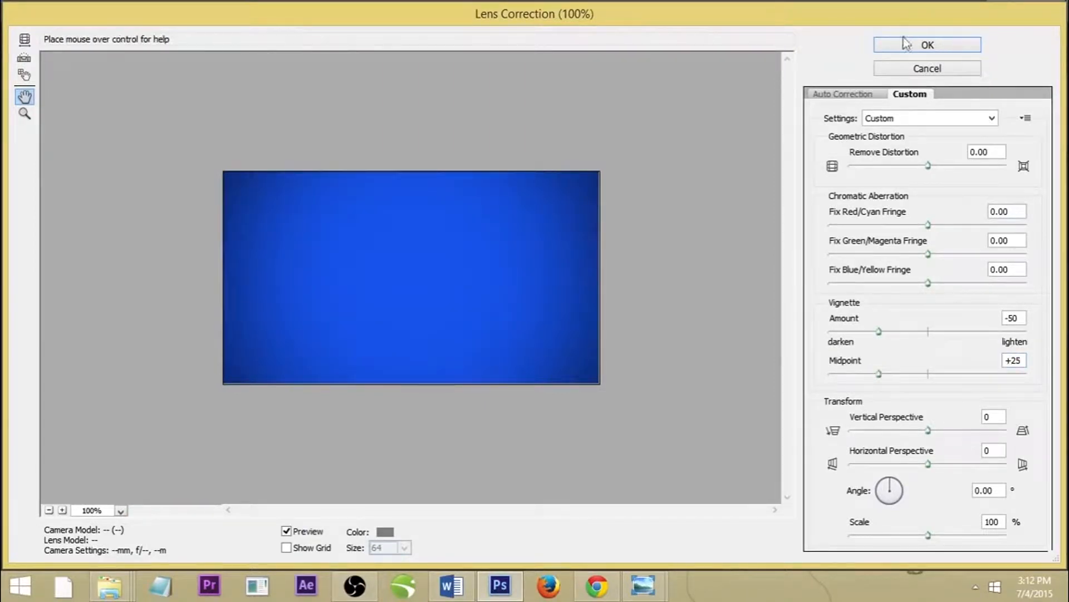
left_click(917, 45)
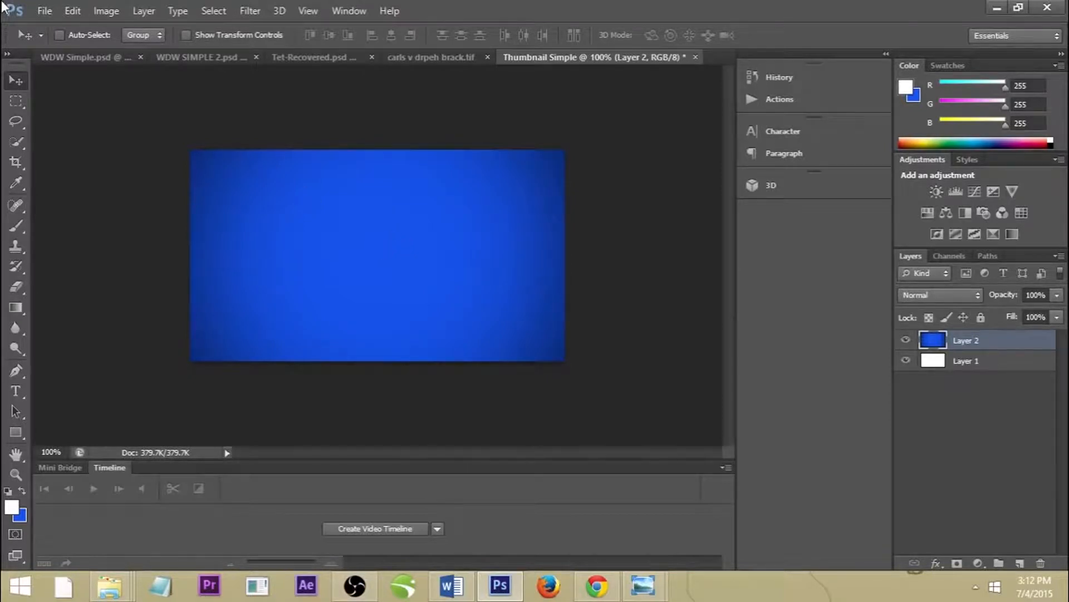
Step: Add a new layer named "Nametag left" above the blue background layer
left_click(158, 10)
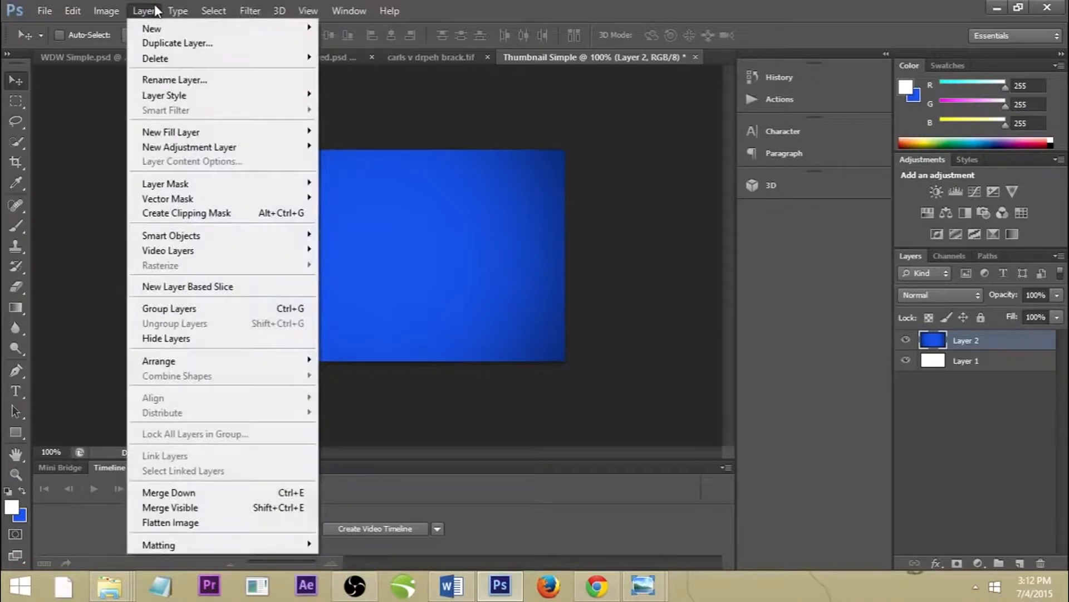
mouse_move(153, 28)
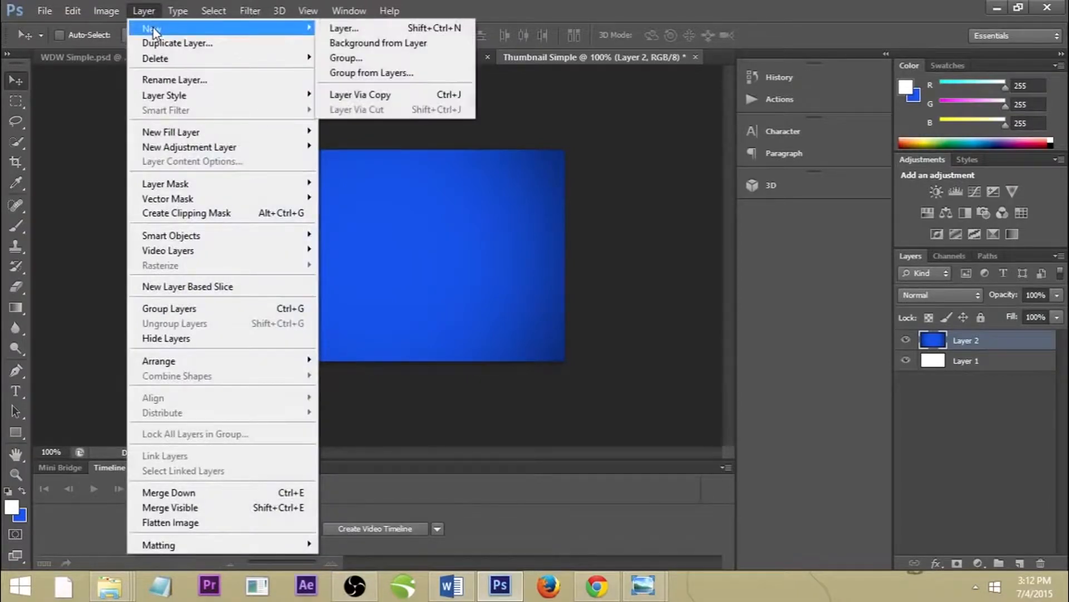
left_click(409, 31)
type("Nametag left")
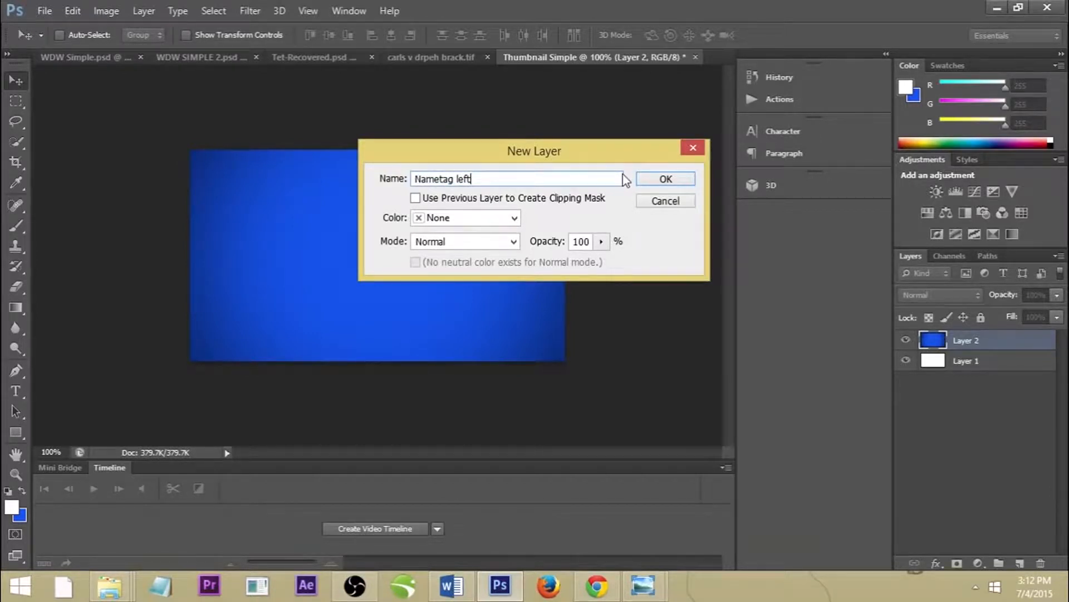
key("Return")
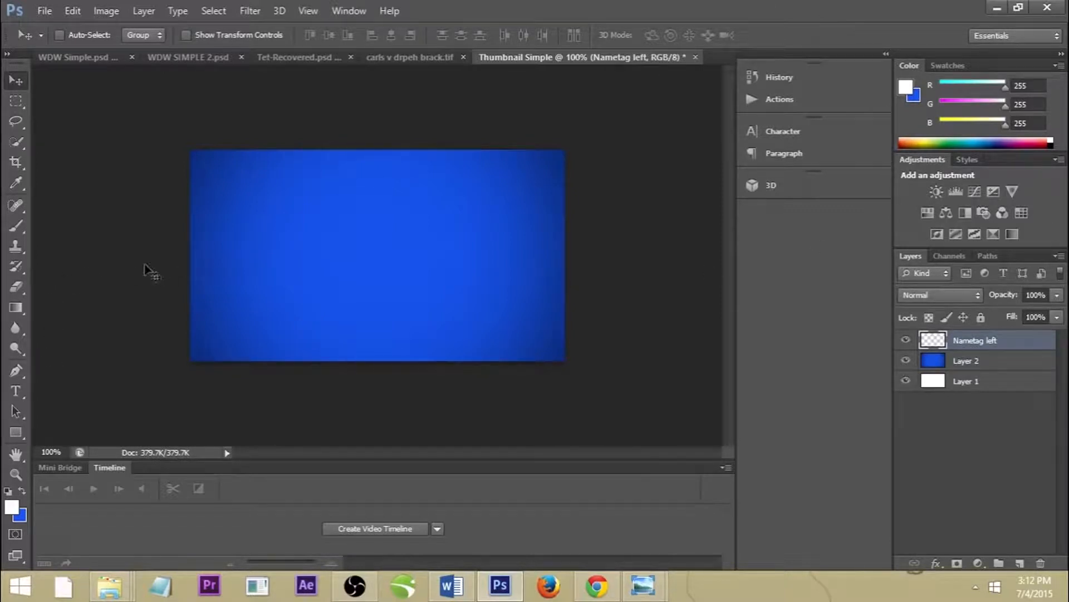
Step: Draw a horizontal Pen tool path segment in the lower part of the canvas, from outside its left edge to near the middle
left_click(12, 375)
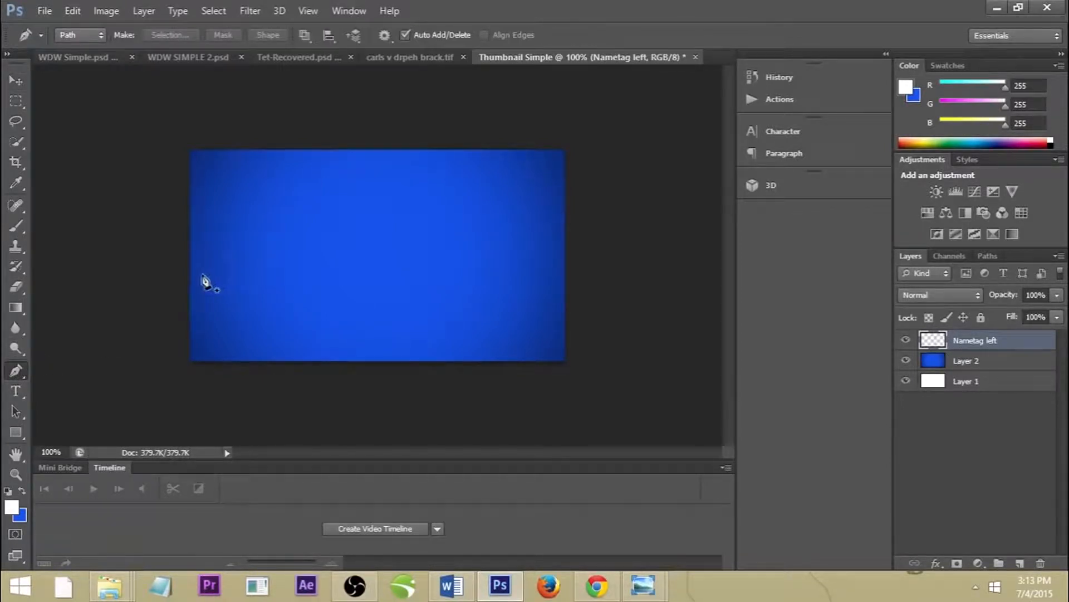
left_click(166, 291)
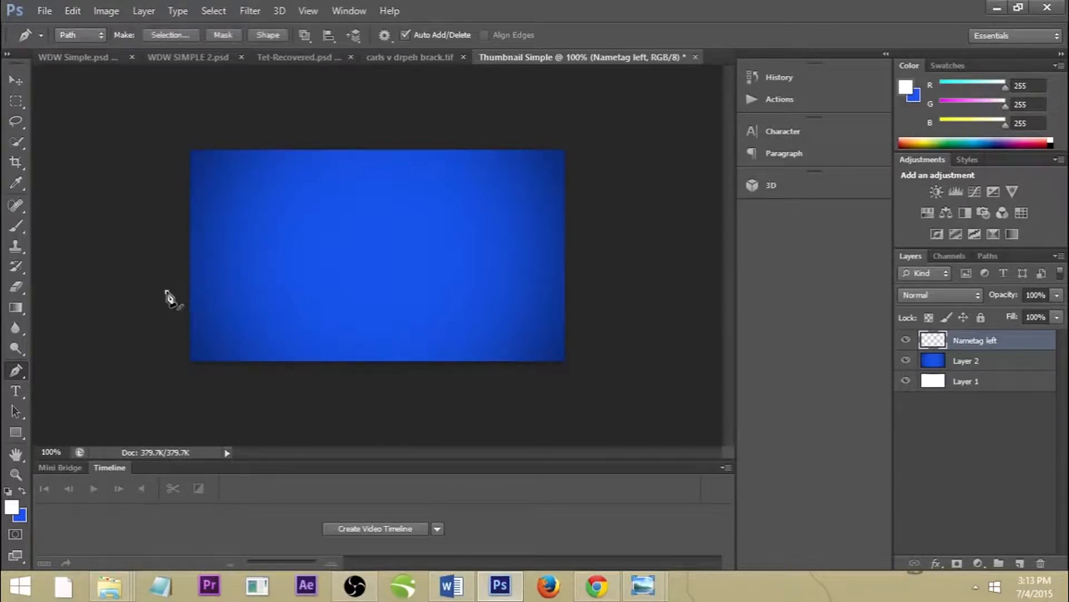
left_click(337, 292)
Step: Extend the path with a zigzag of further anchor points across the lower right half of the canvas
left_click(391, 289)
left_click(414, 312)
left_click(473, 320)
left_click(517, 297)
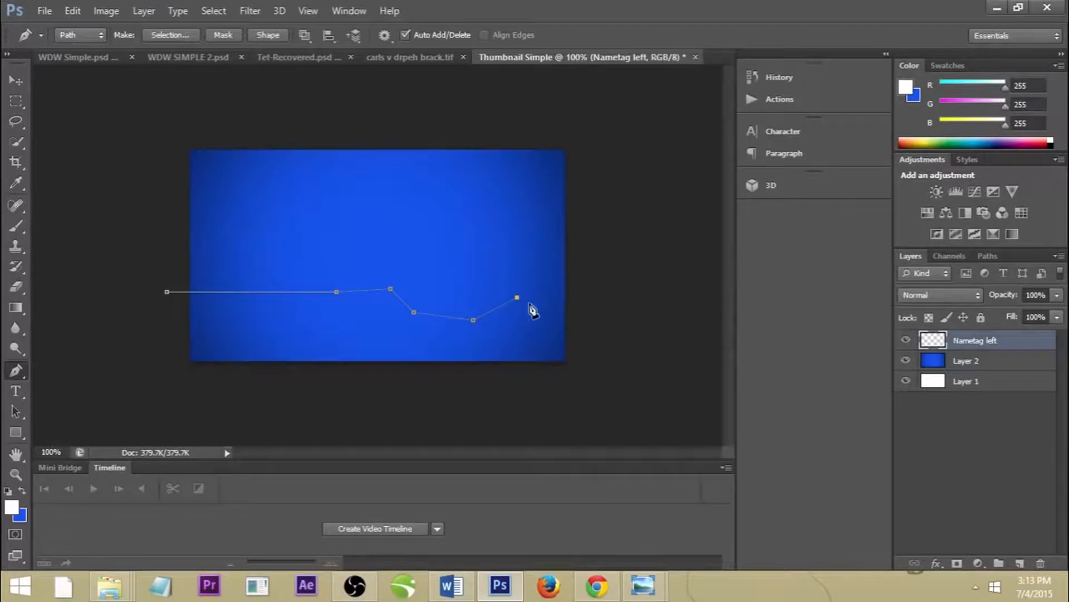
left_click(551, 297)
left_click(563, 298)
left_click(563, 327)
left_click(543, 327)
Step: Undo the extra zigzag anchor points through the History, keeping only the path's first horizontal segment
left_click(786, 81)
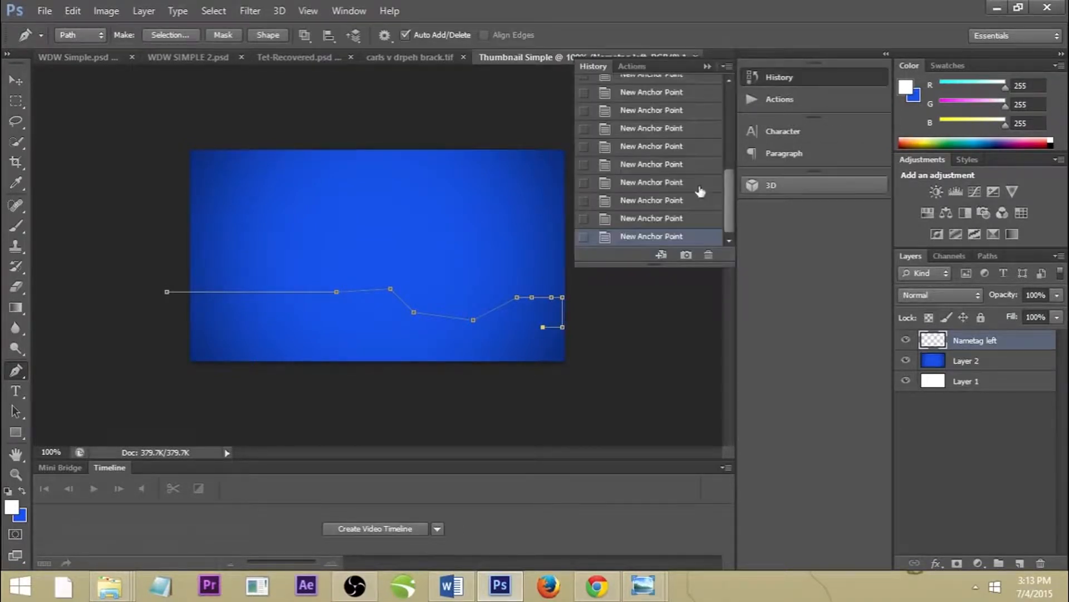
left_click(662, 167)
left_click(667, 129)
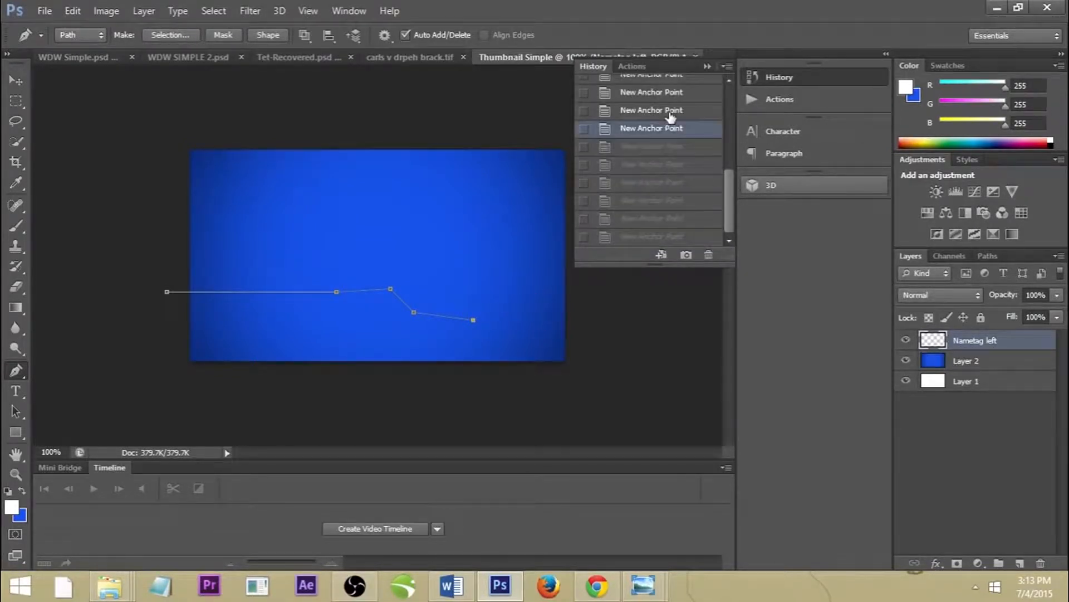
left_click(672, 111)
left_click(675, 95)
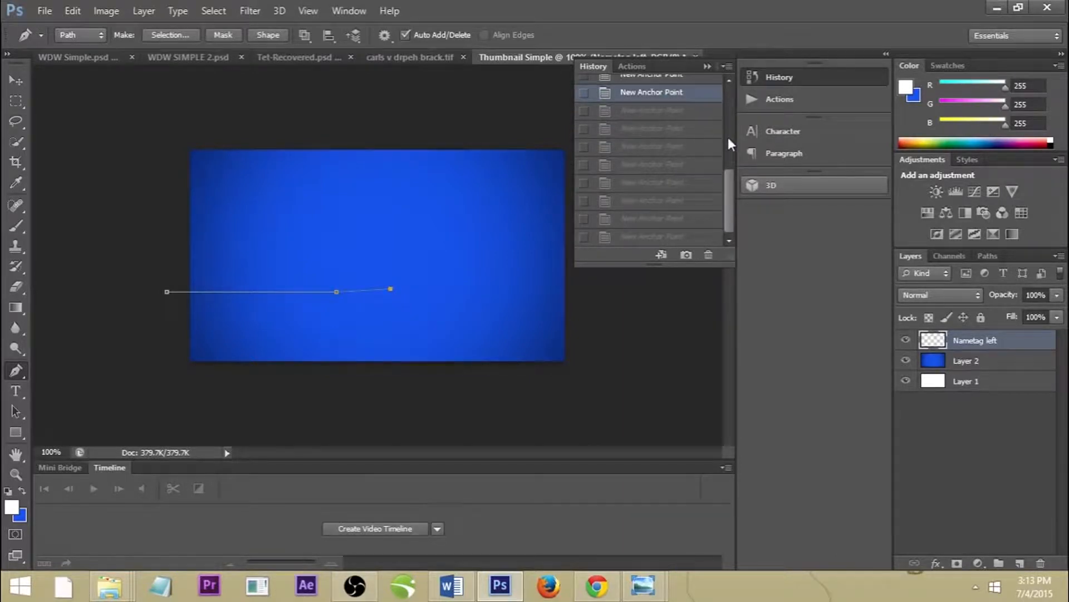
scroll(728, 177, "up", 2)
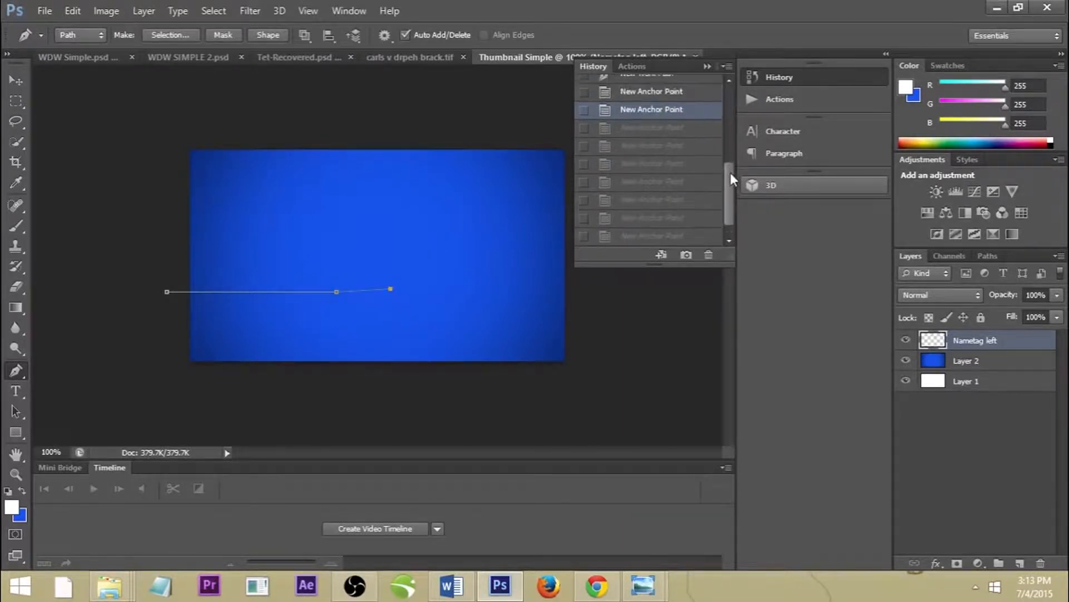
left_click(675, 99)
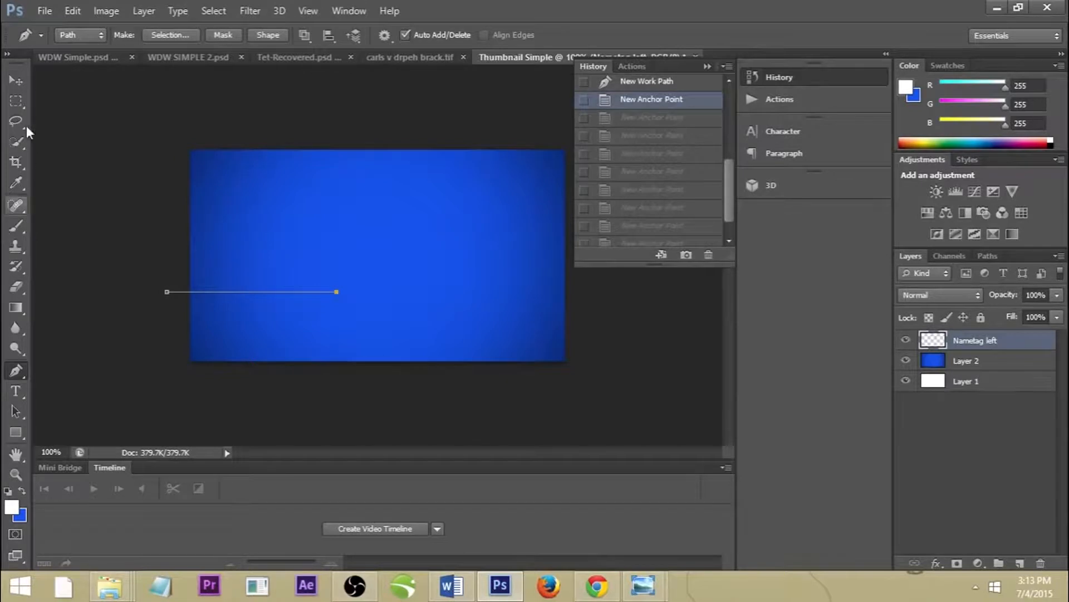
Step: Extend the path down to the right and back past the canvas's left edge, closing it as a slanted-end nametag outline
left_click(357, 327)
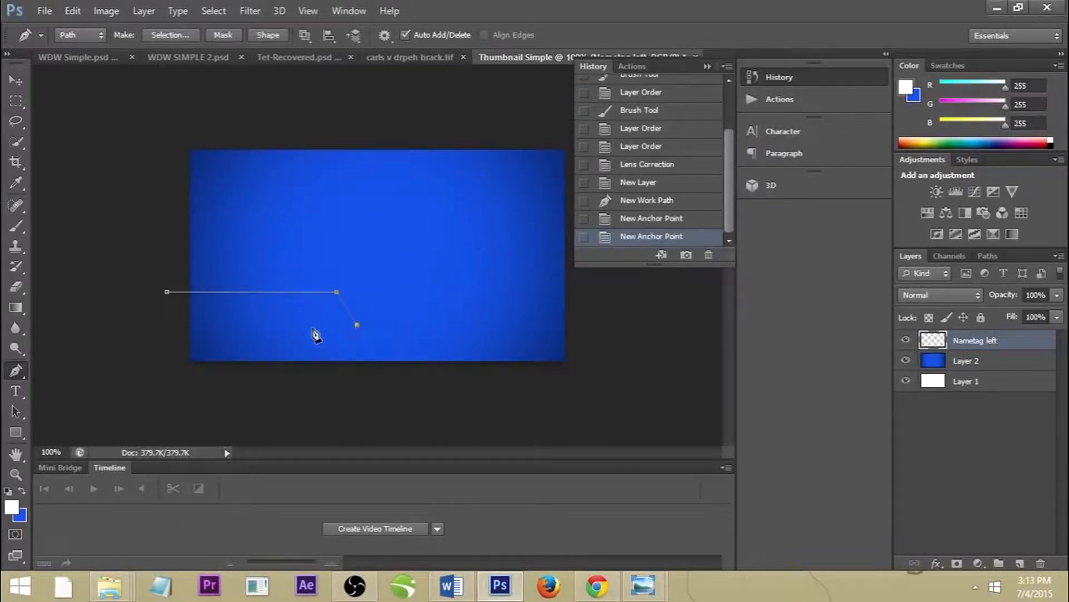
left_click(170, 324)
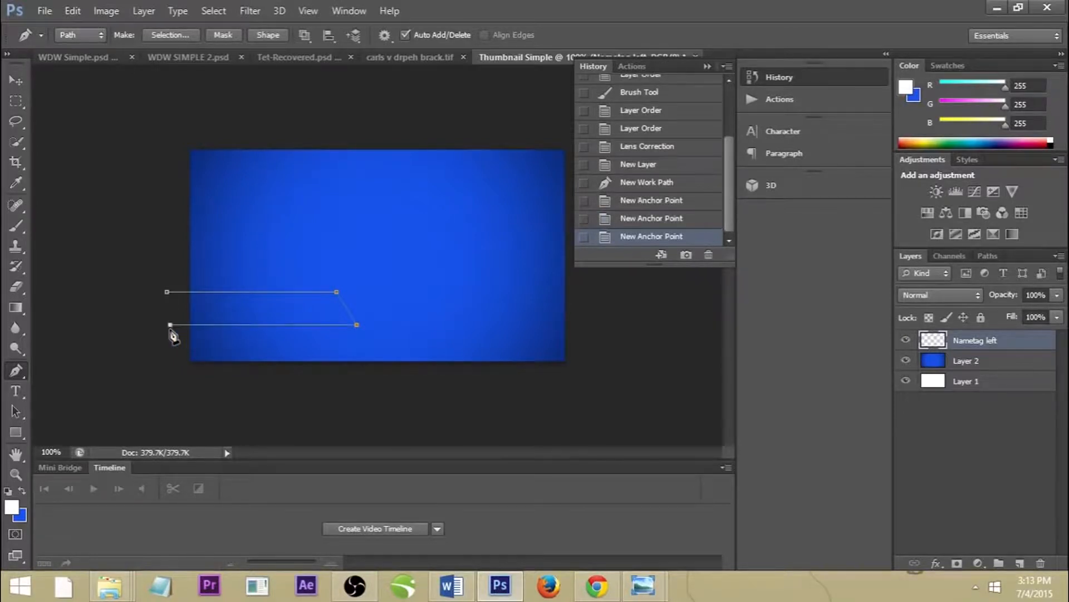
left_click(167, 292)
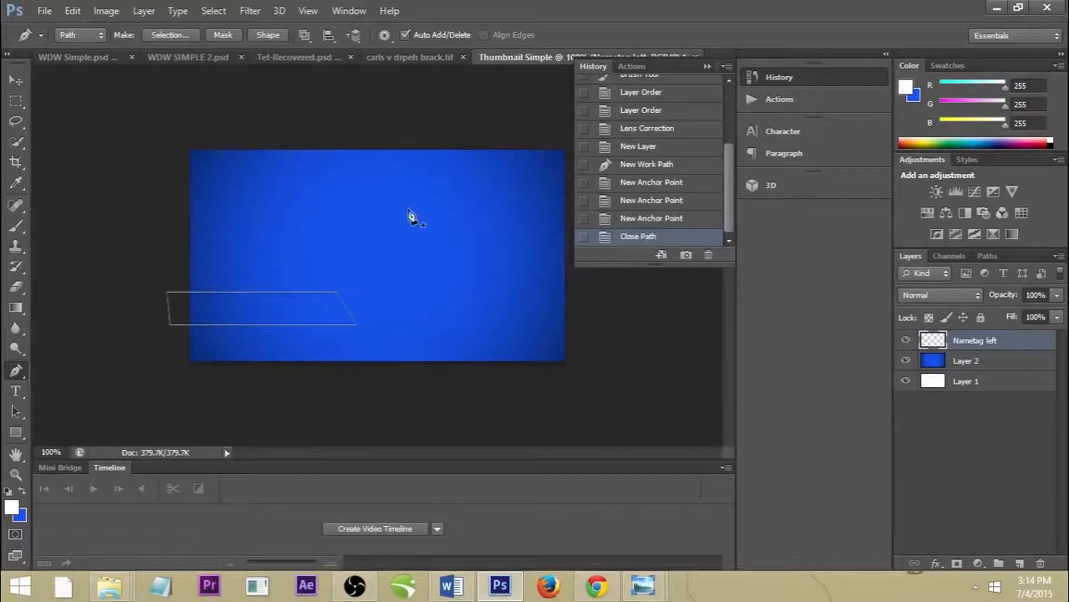
Step: Convert the closed nametag path into a new anti-aliased selection with a feather radius of 0 pixels
left_click(16, 81)
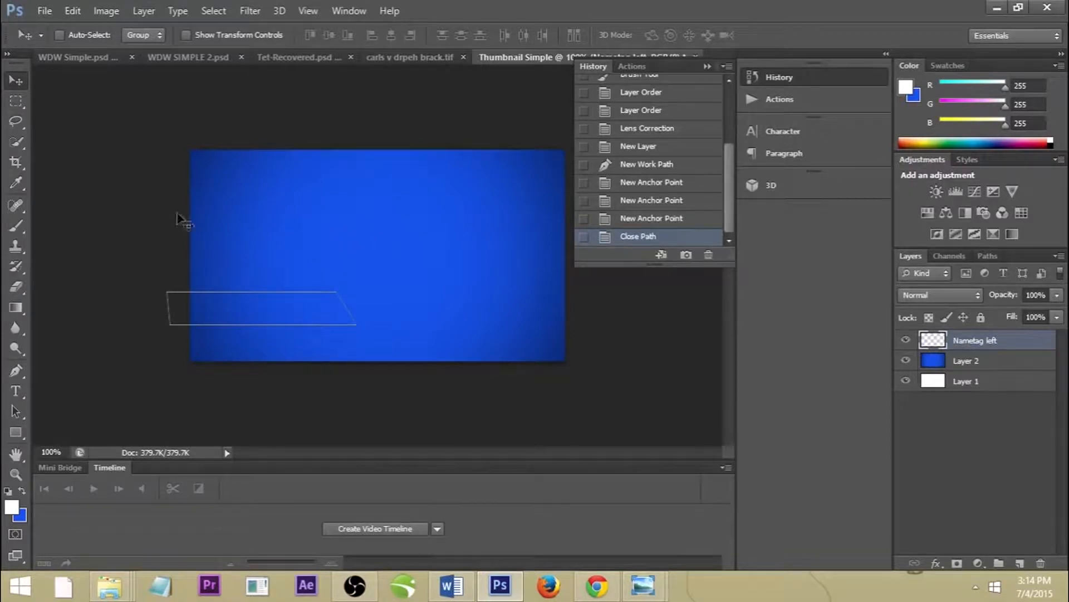
left_click(11, 370)
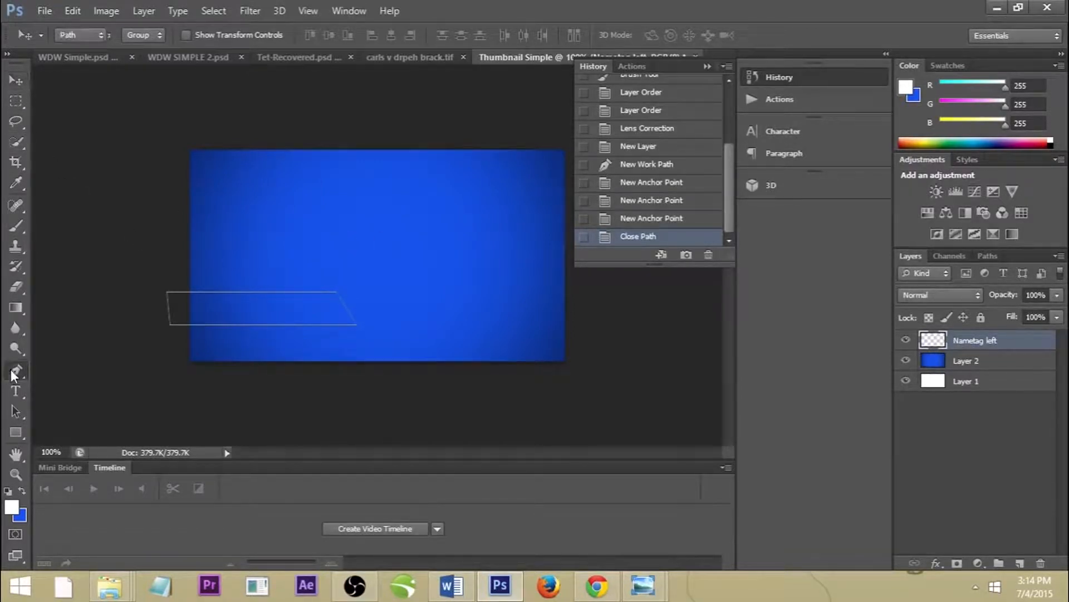
right_click(244, 302)
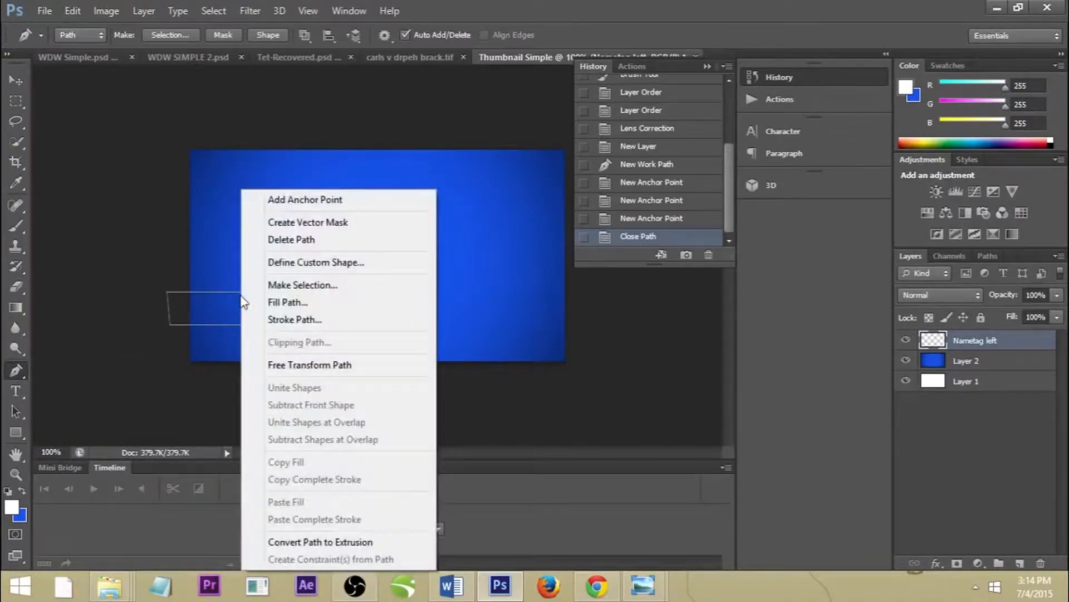
left_click(297, 285)
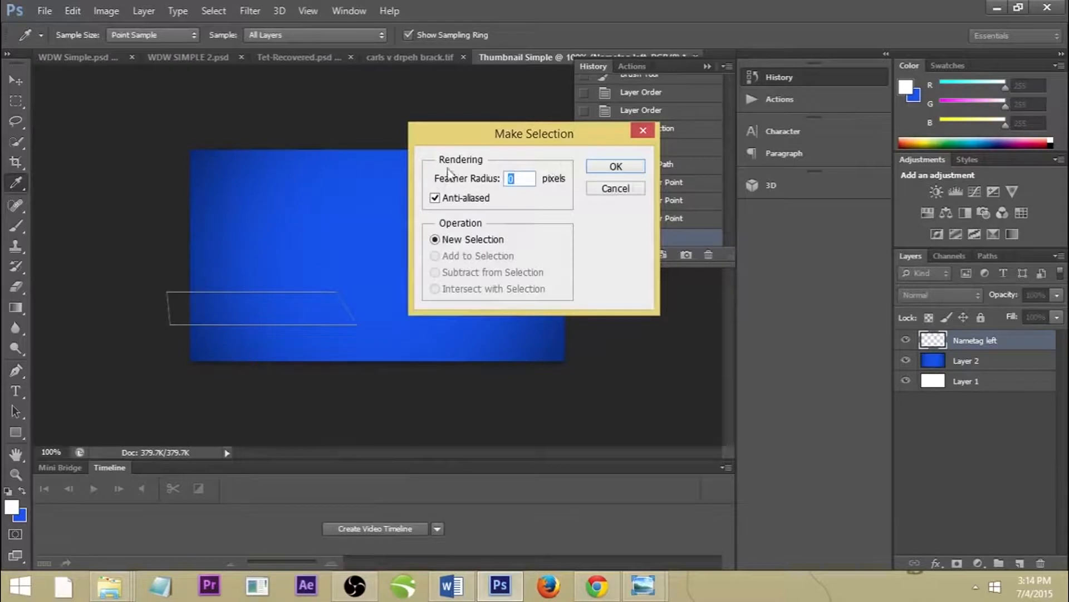
left_click(615, 167)
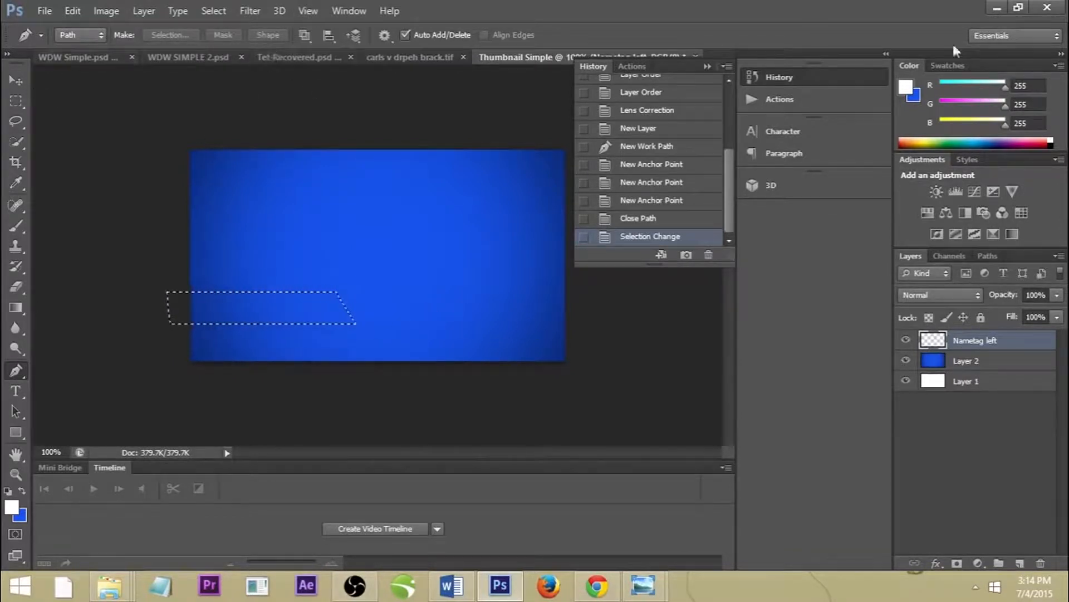
Step: Switch to the Brush tool and set the foreground color to black (000000)
left_click(10, 233)
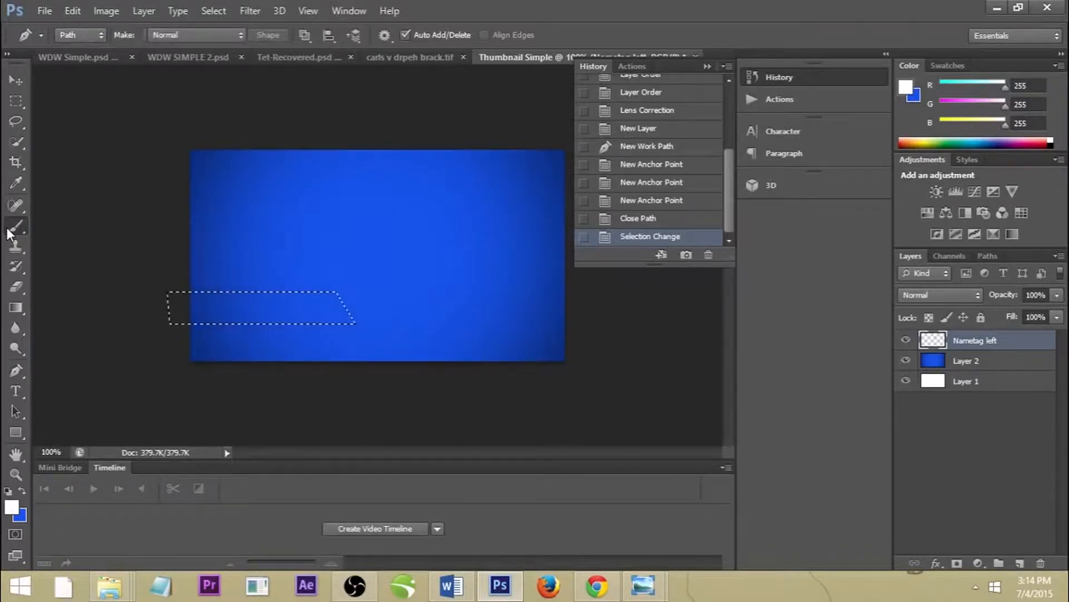
left_click(11, 240)
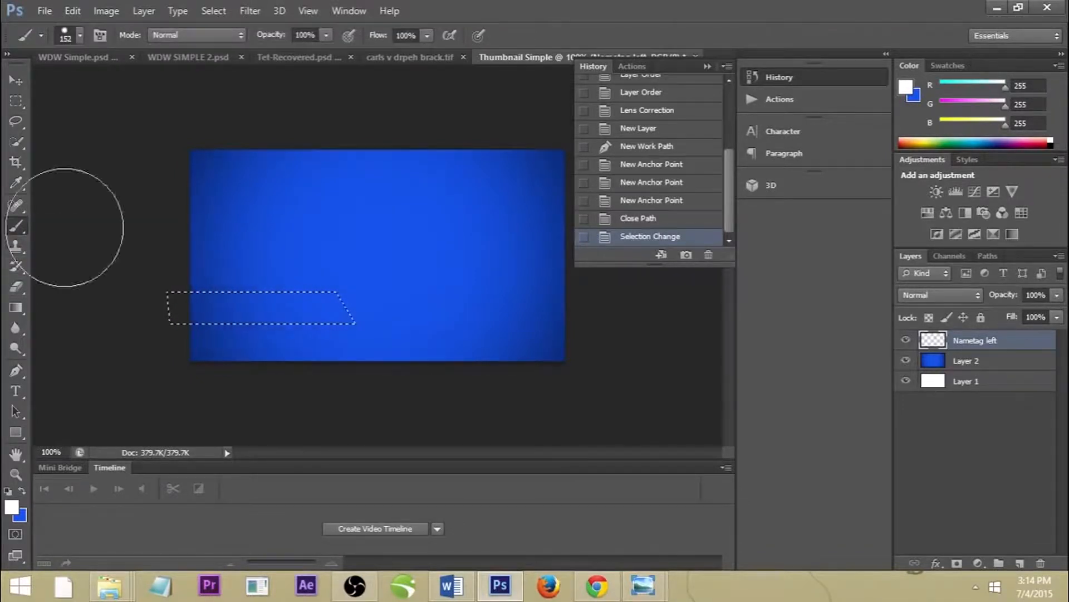
left_click(22, 489)
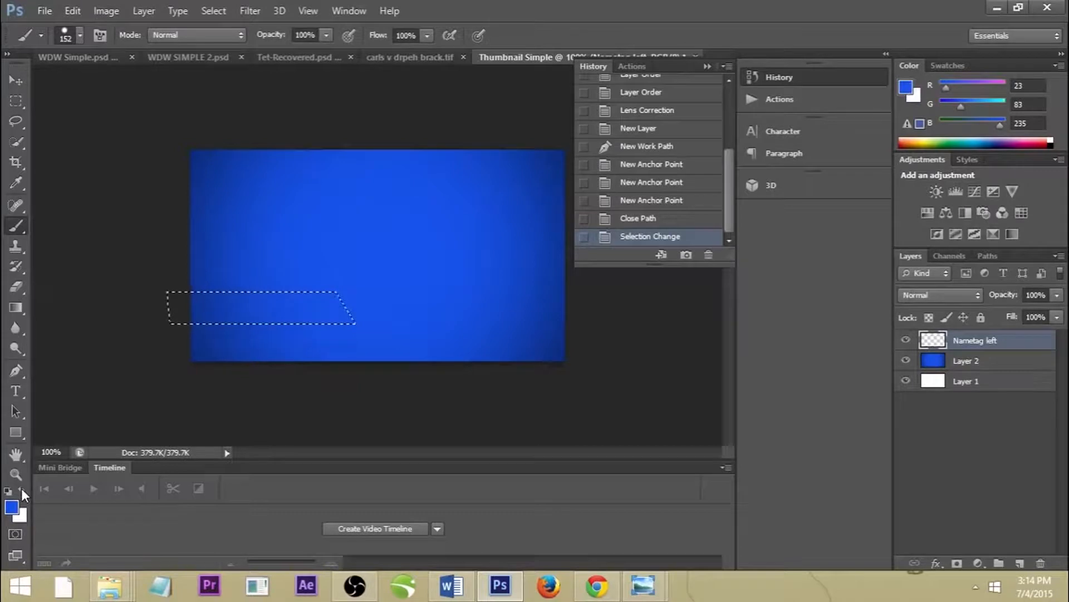
left_click(21, 488)
left_click(14, 508)
left_click_drag(382, 258, 230, 421)
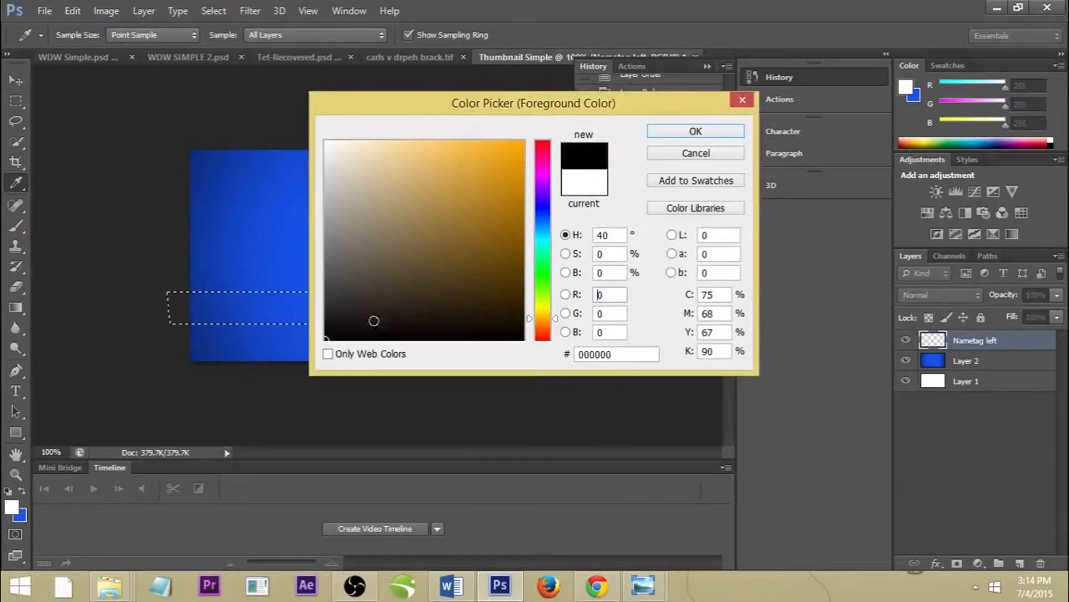
left_click(696, 131)
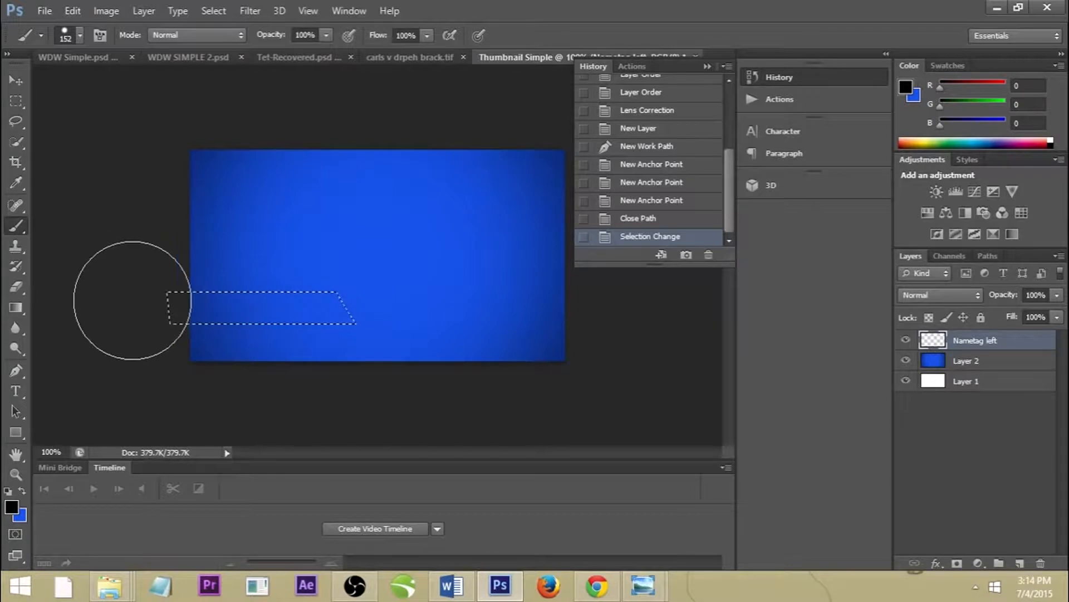
Step: Paint the nametag selection solid black on the "Nametag left" layer and deselect it
left_click_drag(132, 301, 420, 308)
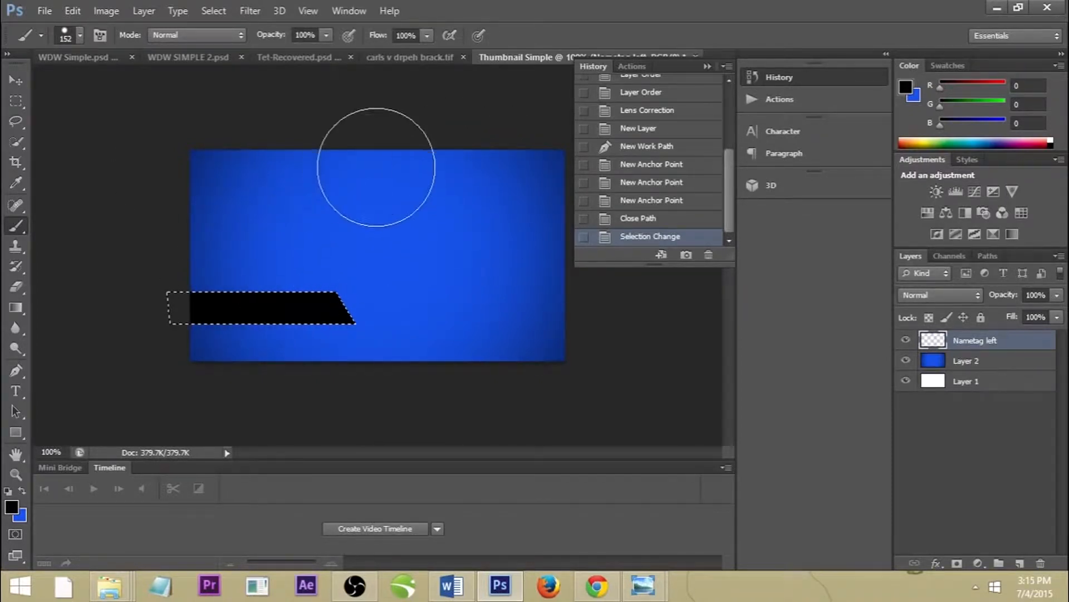
left_click(190, 332)
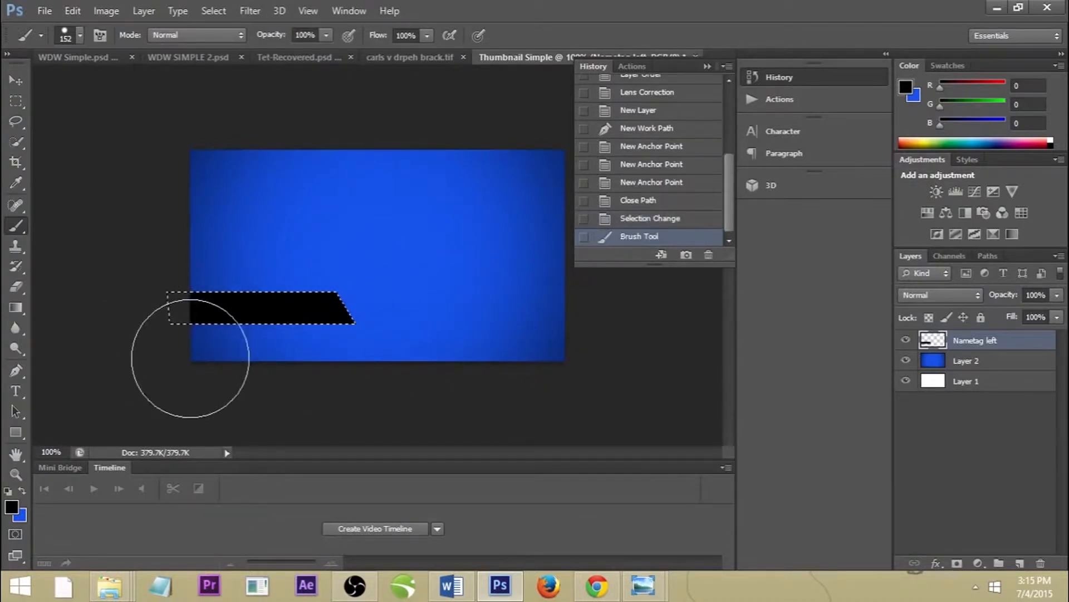
left_click(15, 104)
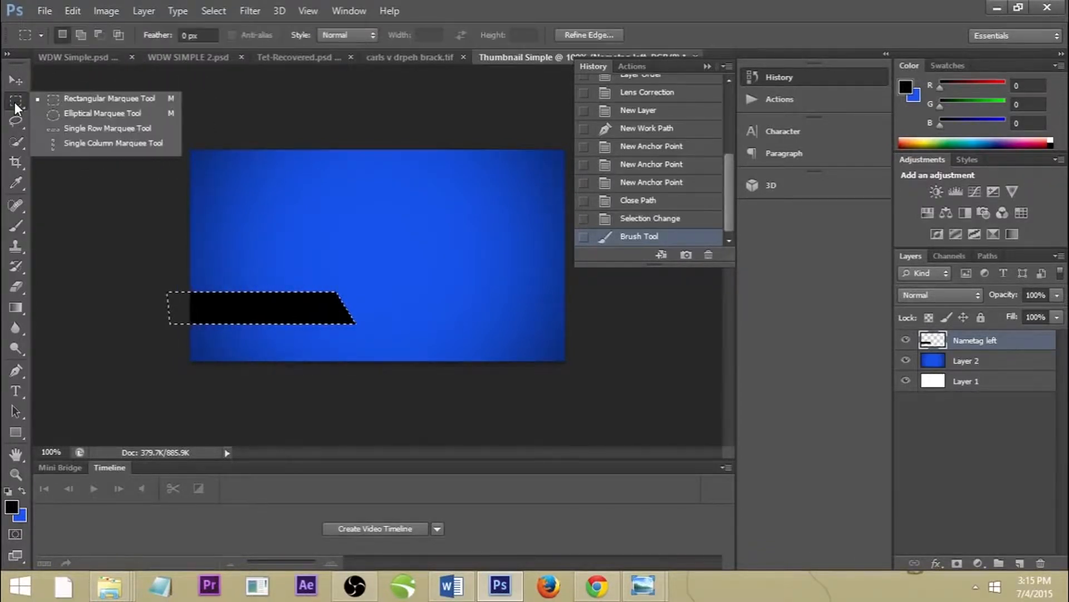
left_click(15, 104)
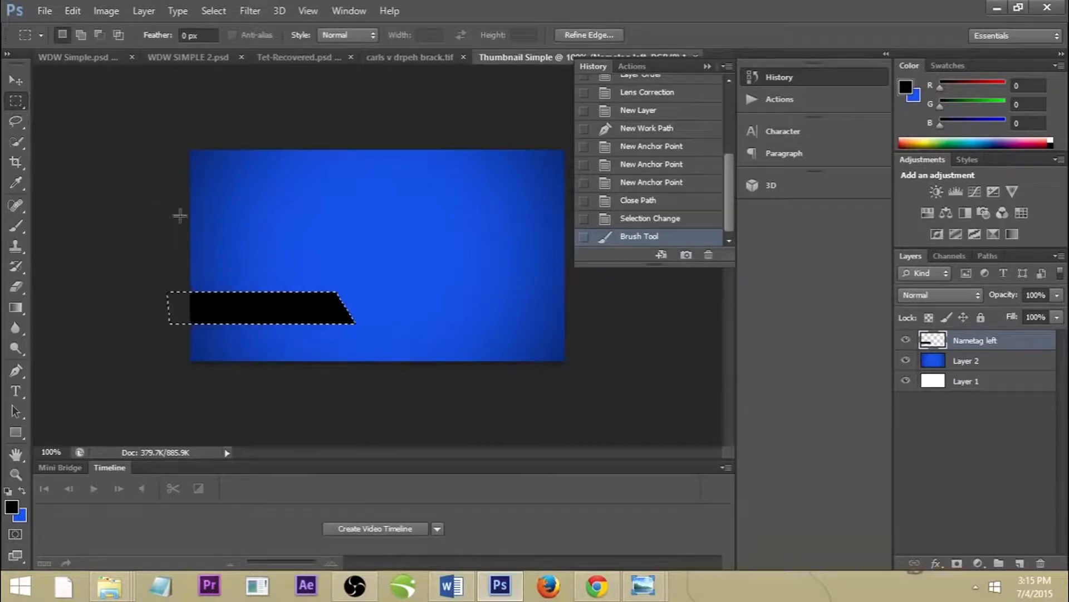
right_click(241, 293)
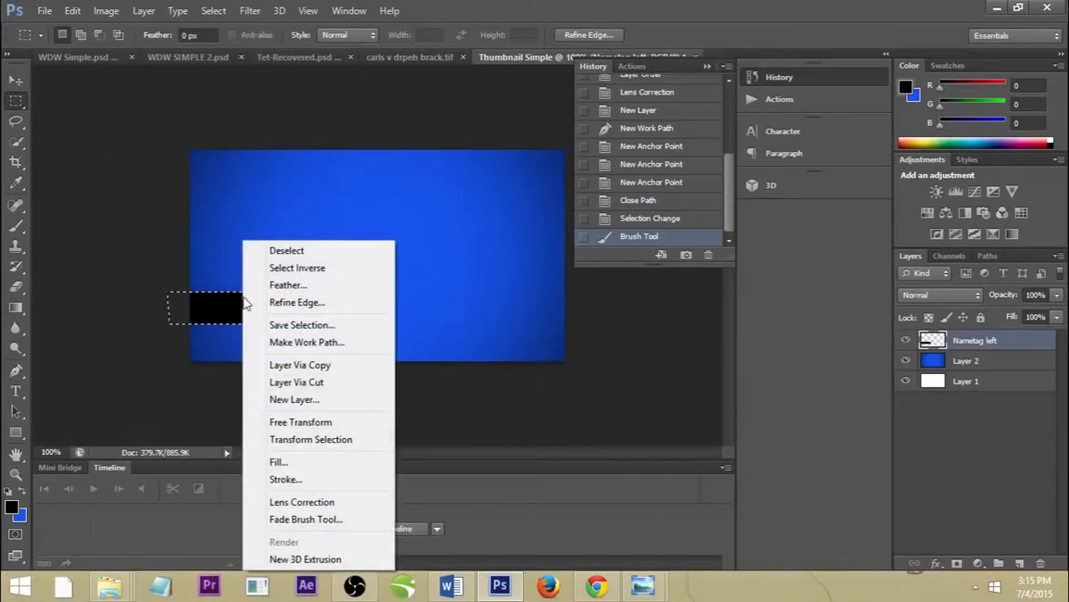
left_click(286, 251)
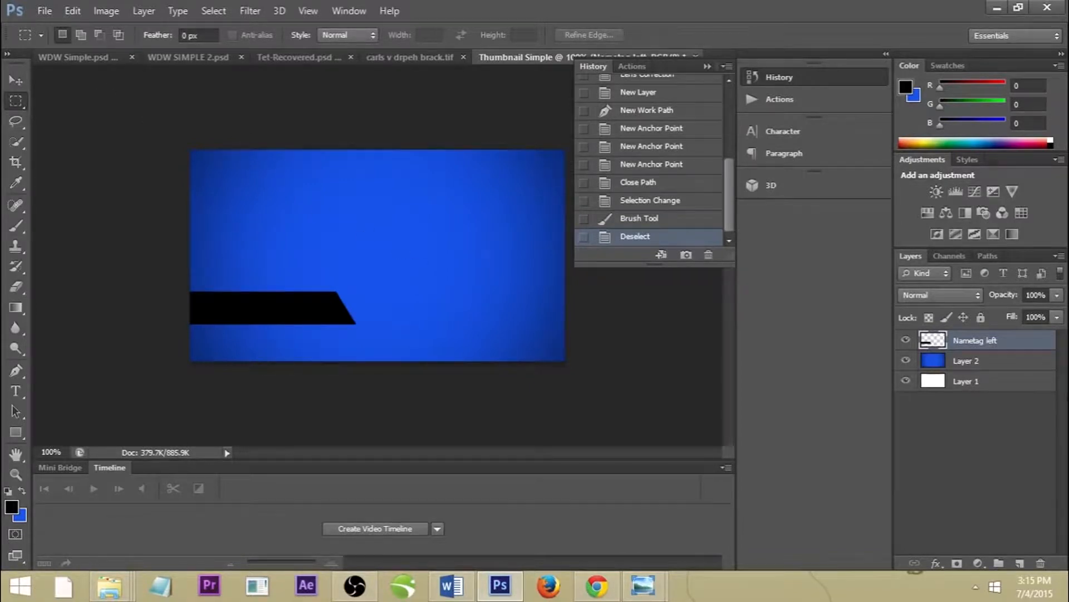
Step: Lower the fill opacity of the "Nametag left" layer to 60% in its blending options
right_click(967, 341)
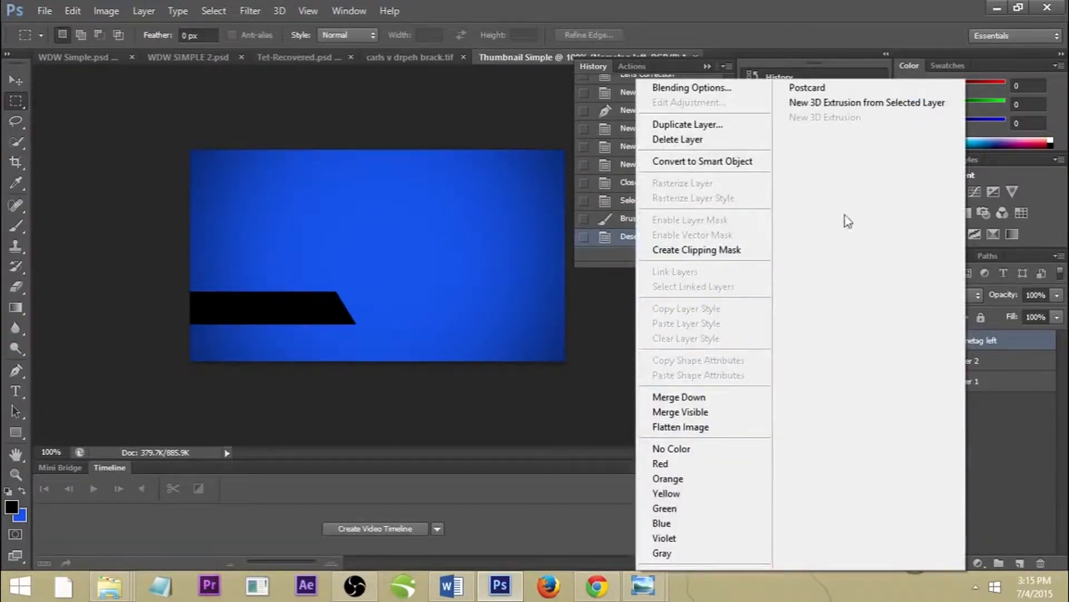
left_click(678, 88)
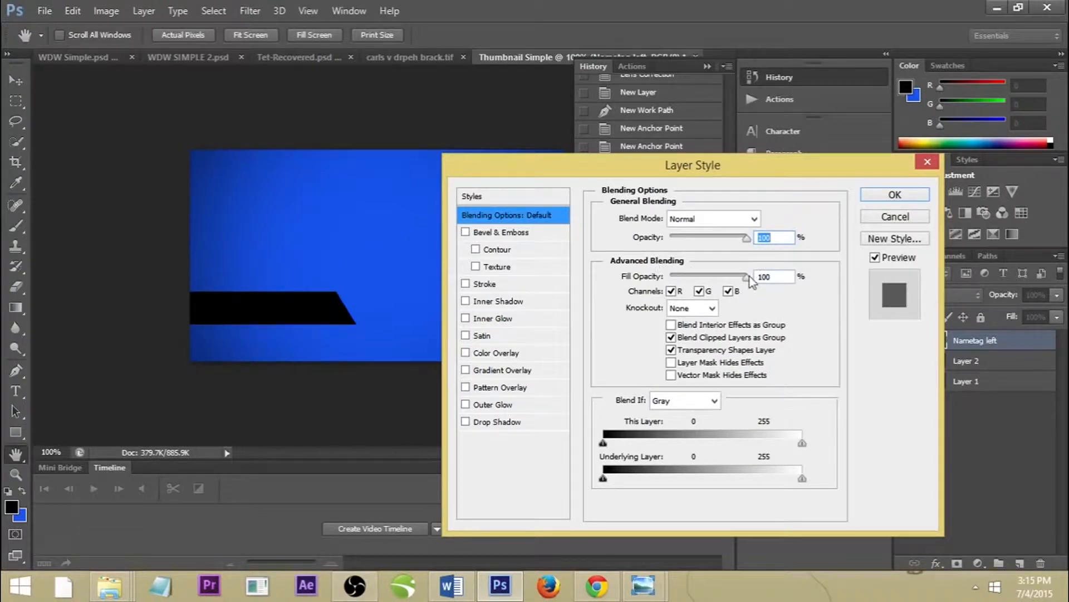
left_click_drag(747, 276, 723, 284)
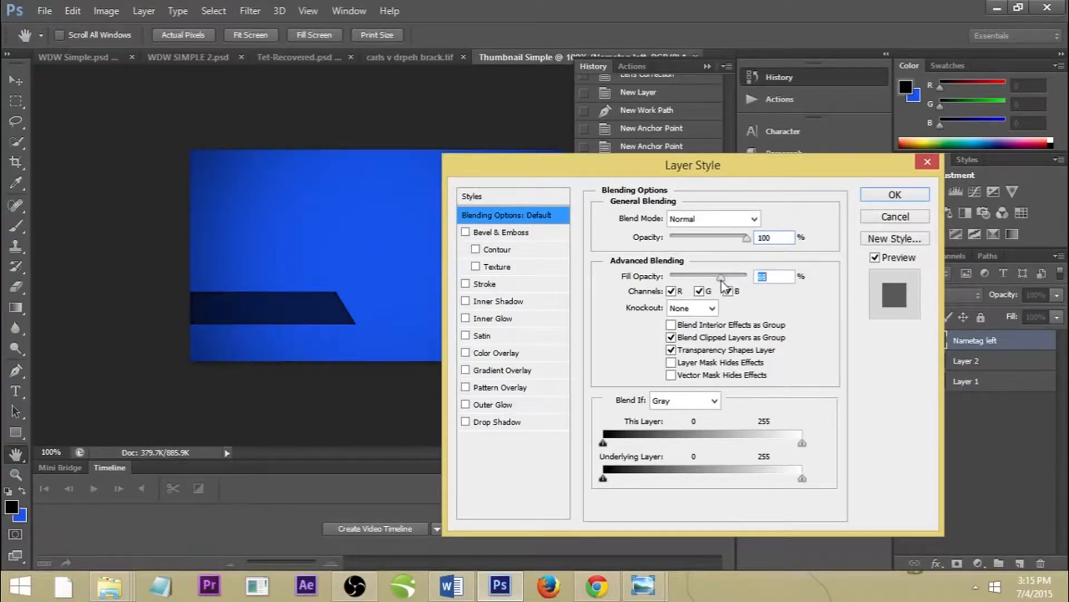
type("60")
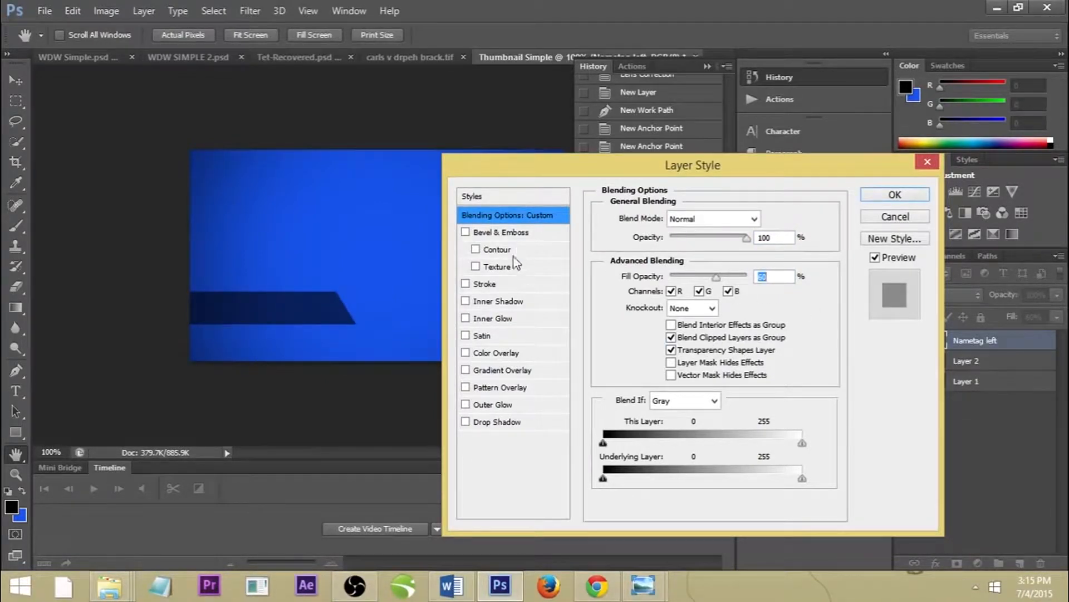
Step: Add an Inner Shadow to the nametag with global light off and a 60° angle, and apply the layer style
left_click(491, 301)
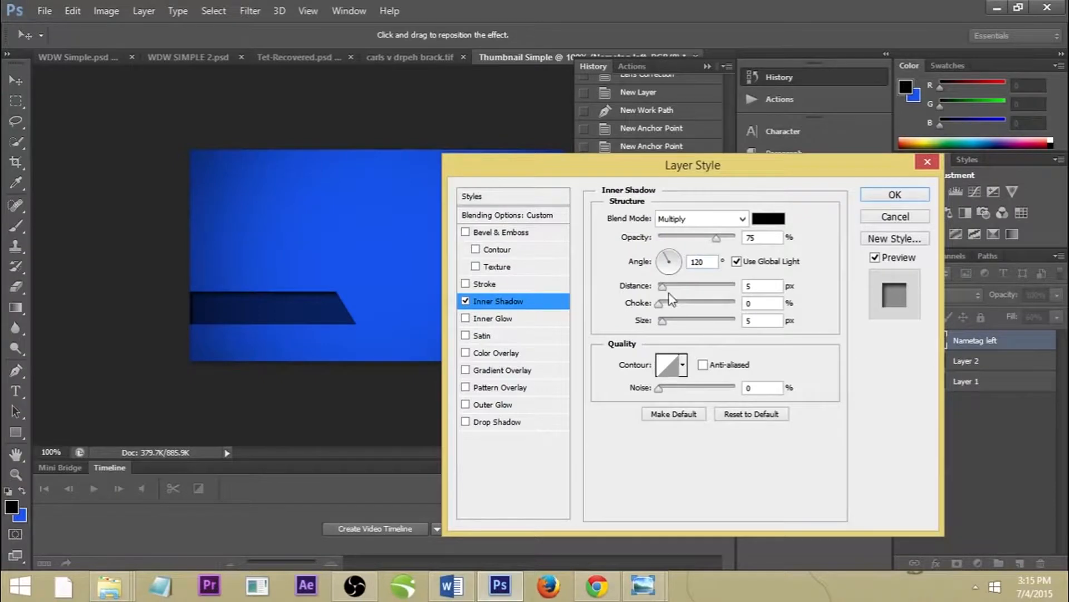
left_click(737, 262)
left_click_drag(669, 259, 680, 257)
type("90")
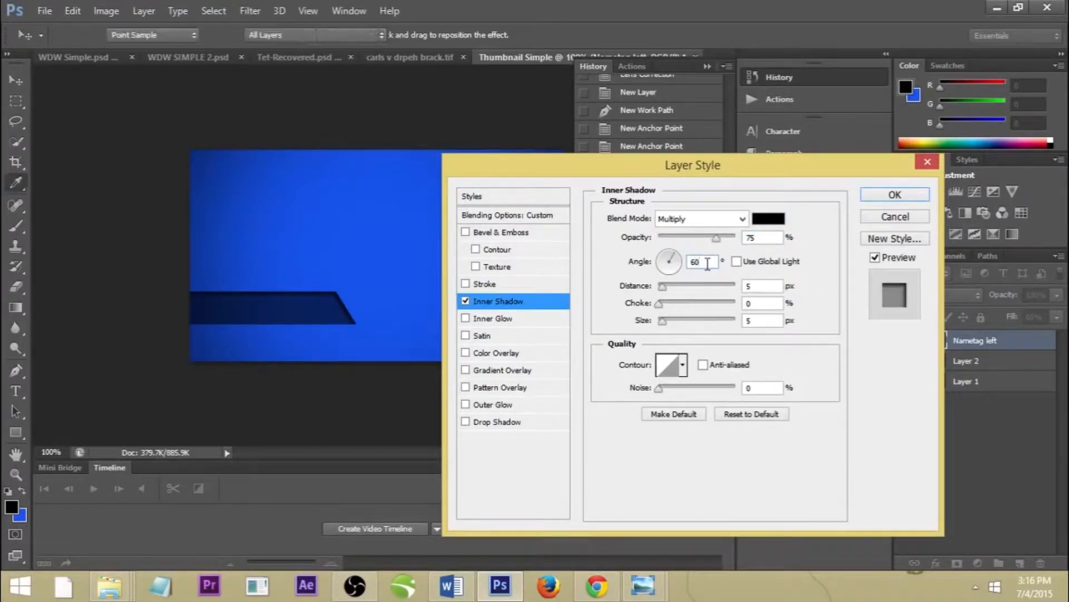
key("Return")
Step: Reopen the nametag's Inner Shadow settings and set the distance to 8 px and the size to 8 px
right_click(981, 343)
left_click(728, 84)
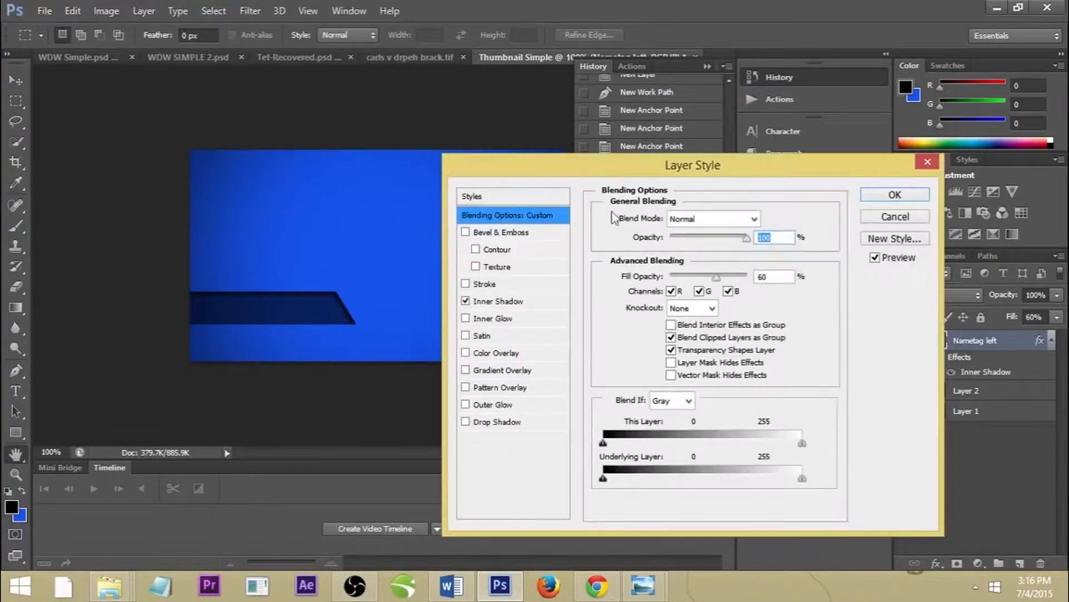
left_click(497, 300)
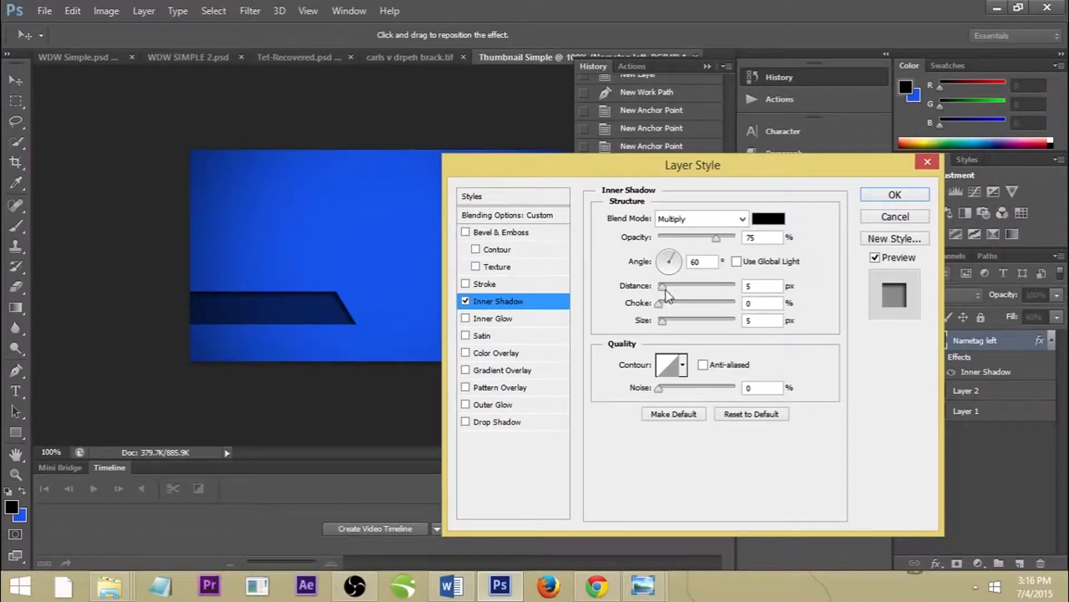
left_click_drag(663, 286, 665, 286)
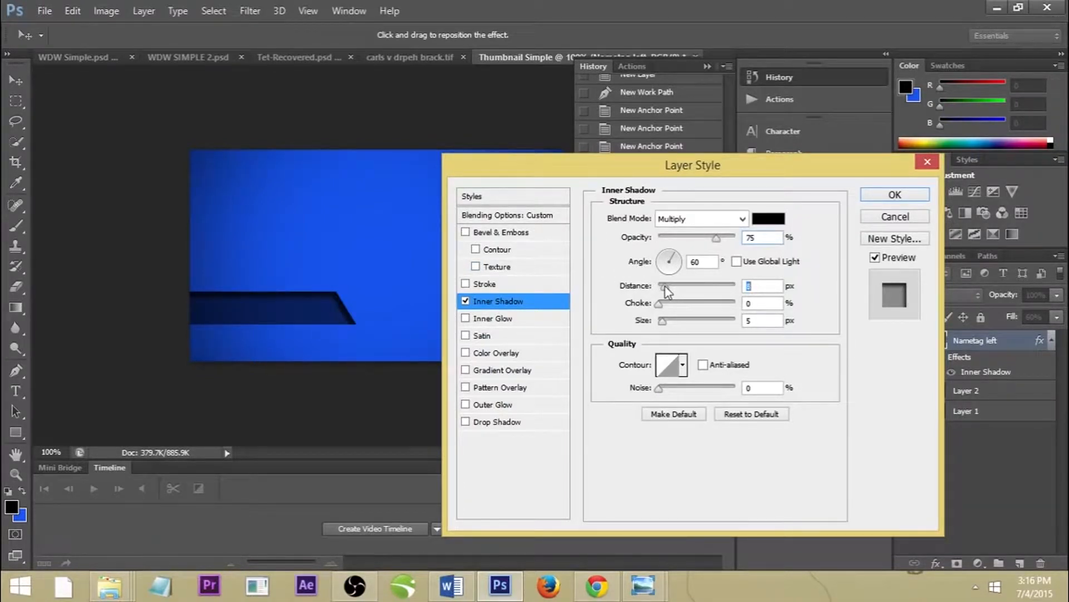
left_click(664, 319)
left_click_drag(664, 320, 671, 321)
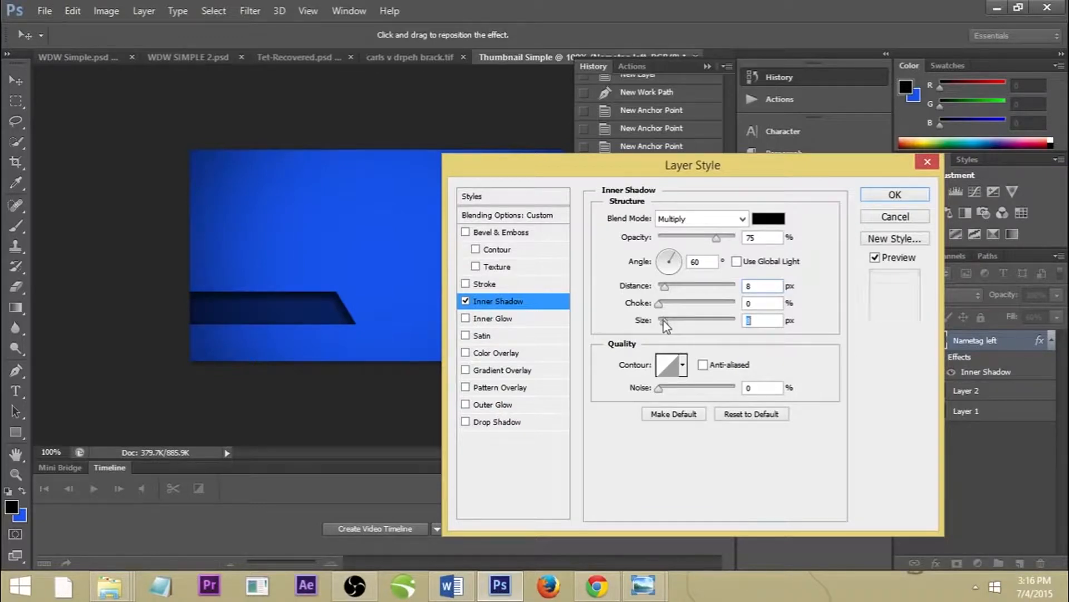
left_click_drag(673, 175, 790, 161)
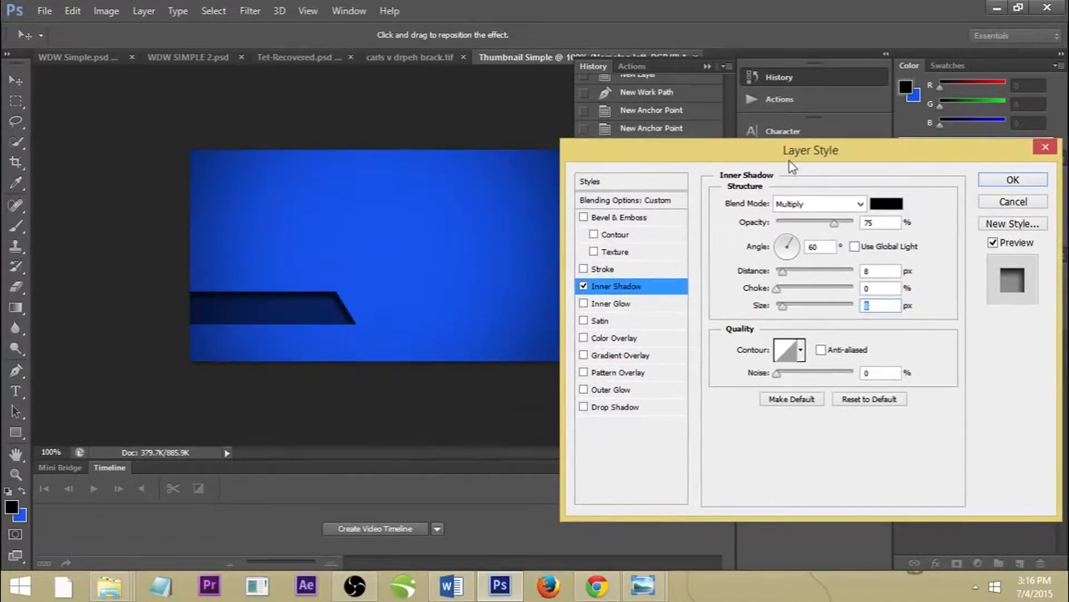
Step: Add an Inner Bevel to the nametag with a 60° shading angle and slightly reduced highlight opacity, and apply the layer style
left_click(616, 221)
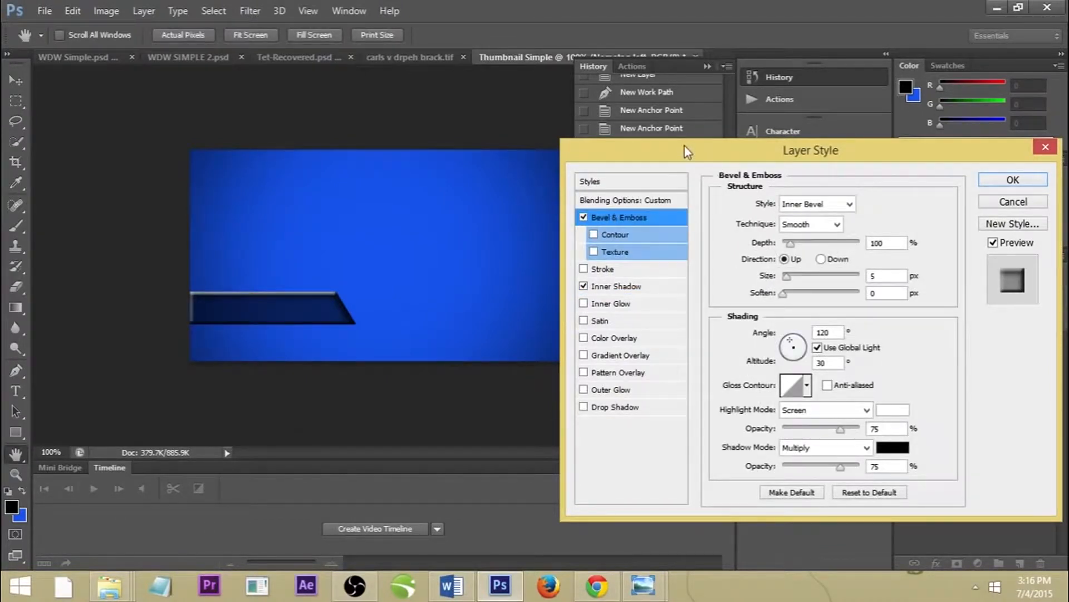
left_click_drag(684, 146, 629, 137)
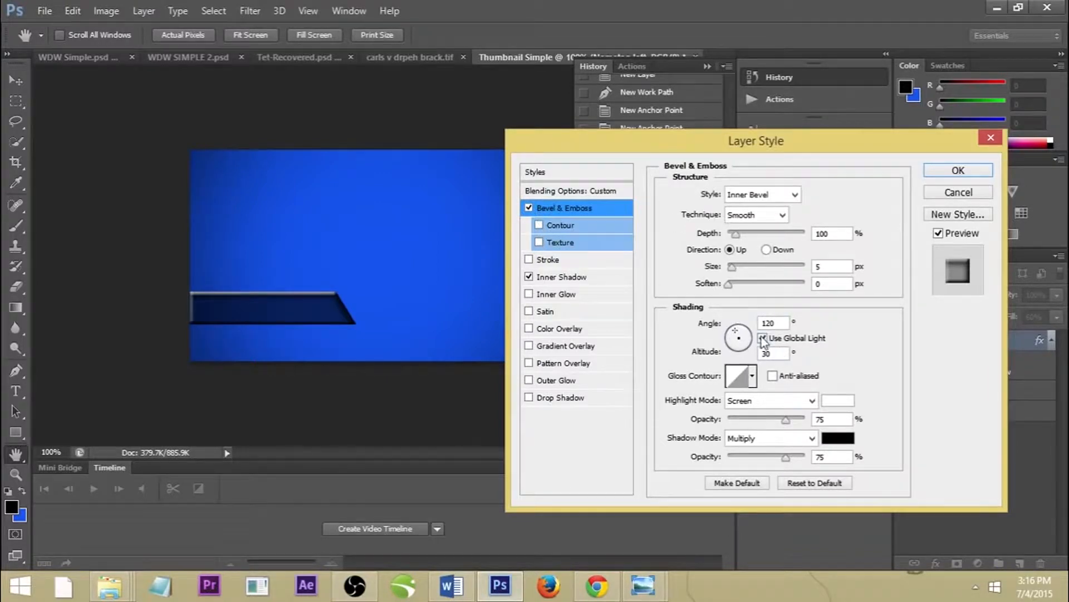
left_click_drag(784, 321, 615, 316)
type("60")
left_click(798, 437)
mouse_move(784, 423)
left_mouse_down()
mouse_move(760, 425)
mouse_move(779, 422)
left_mouse_up()
left_click(959, 172)
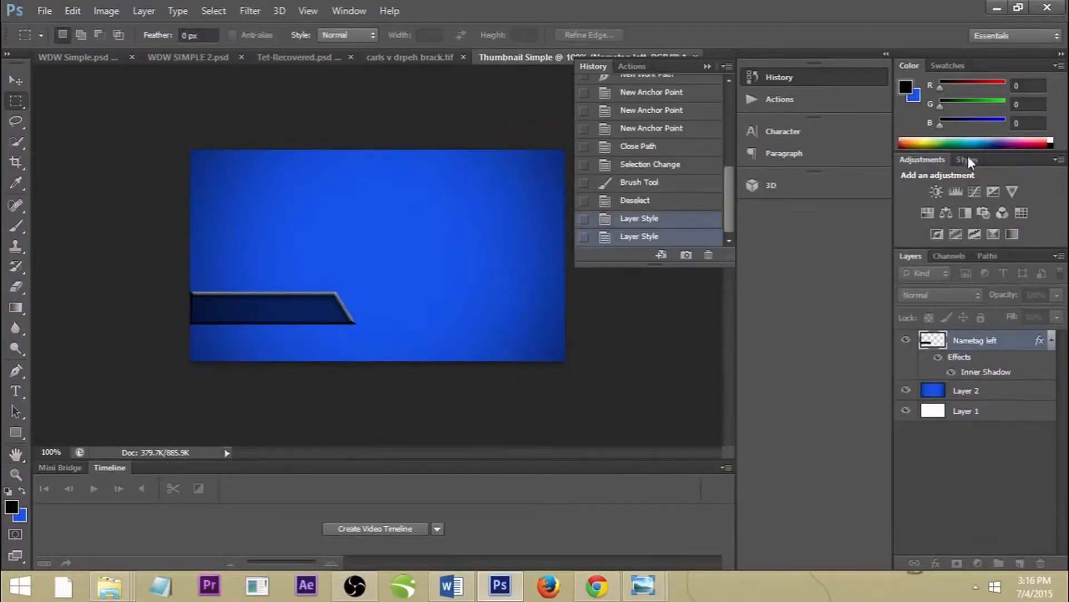
Step: Duplicate the "Nametag left" layer as "Nametag right"
right_click(964, 336)
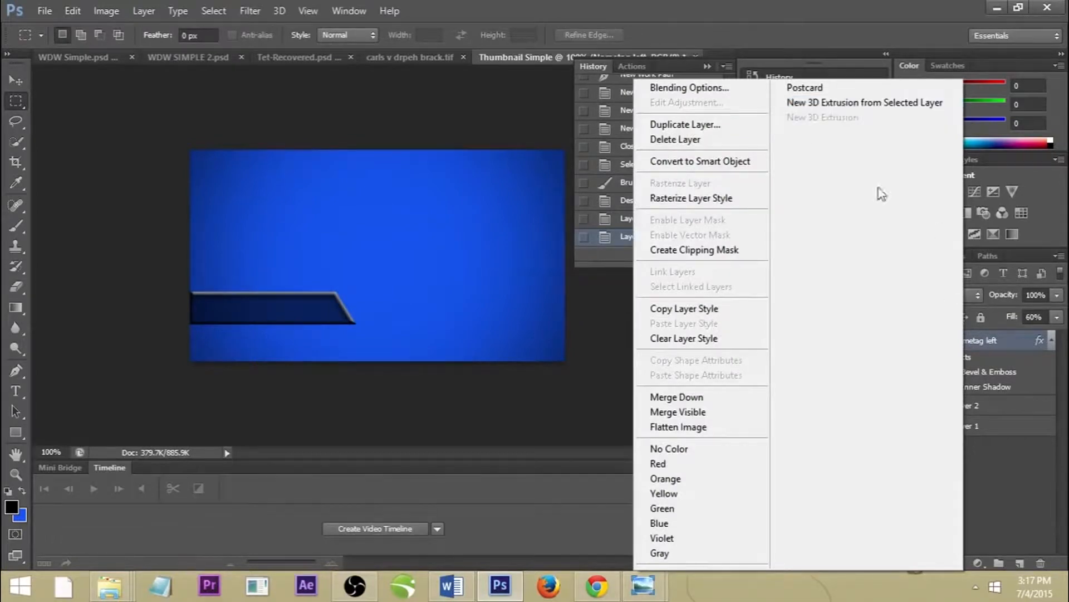
right_click(994, 328)
right_click(992, 333)
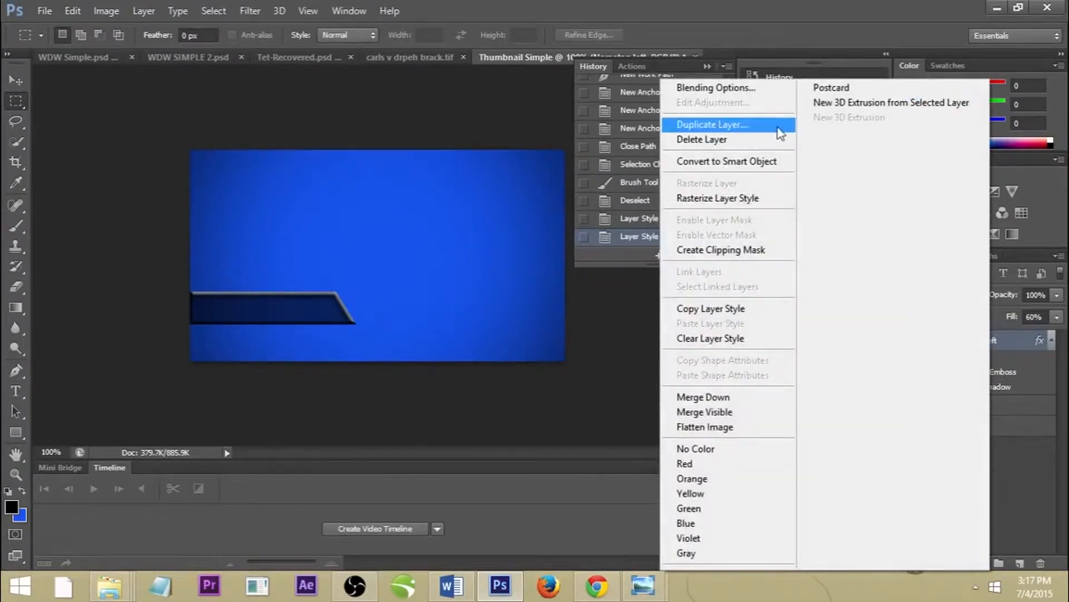
left_click(733, 129)
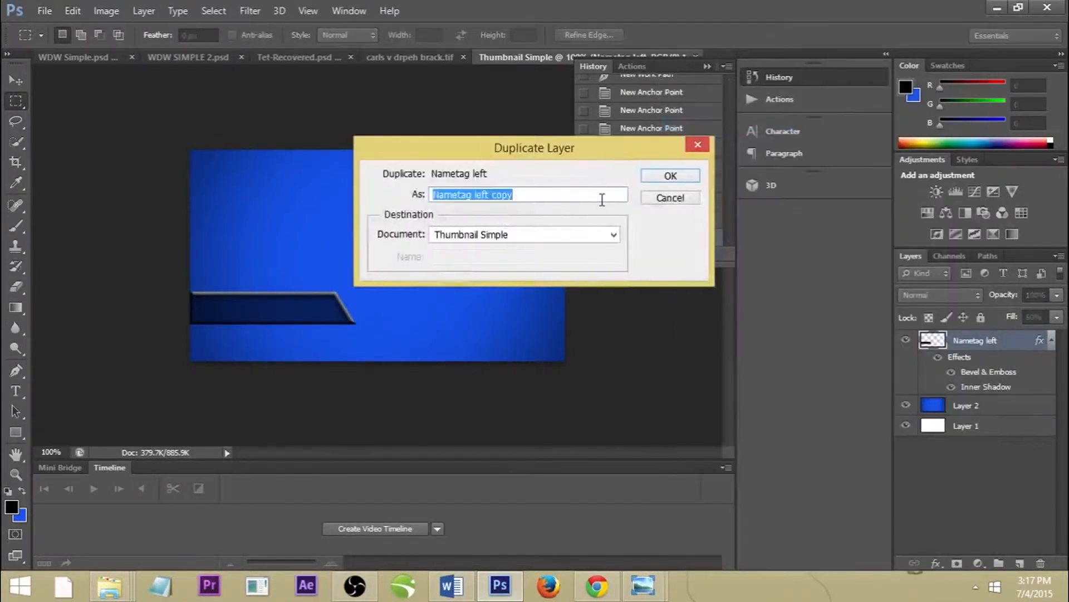
left_click(602, 199)
key("BackSpace")
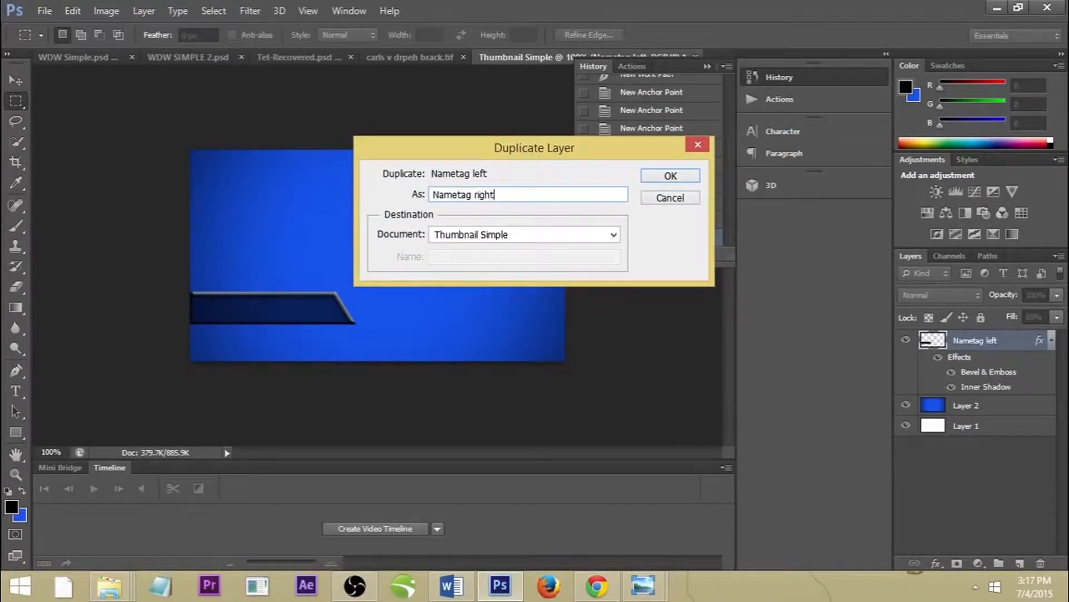
left_click(668, 176)
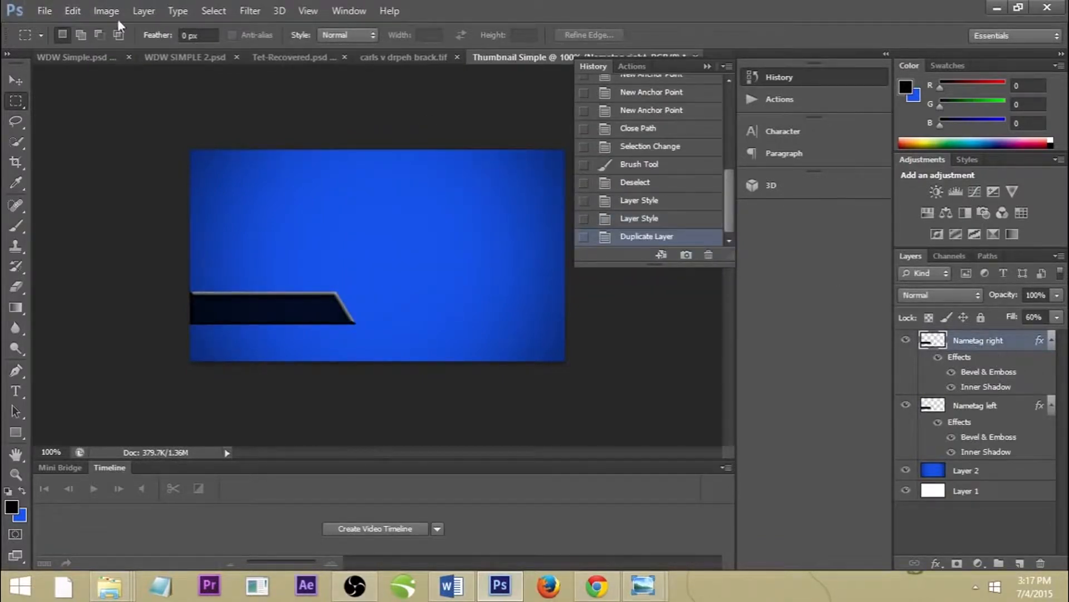
Step: Flip the "Nametag right" layer horizontally and move it straight across to the right edge of the canvas
left_click(72, 8)
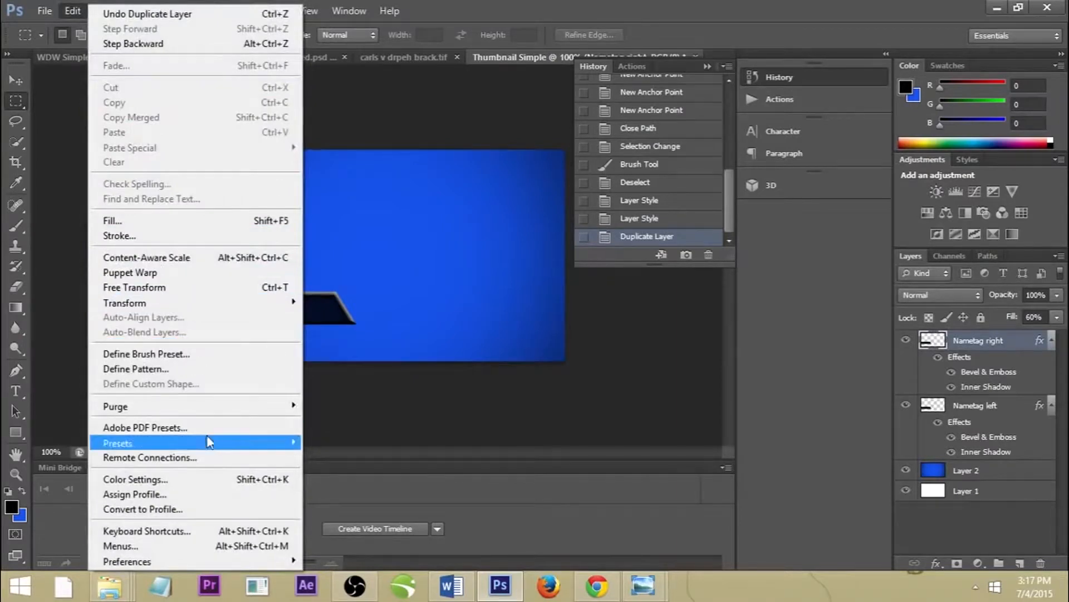
mouse_move(202, 303)
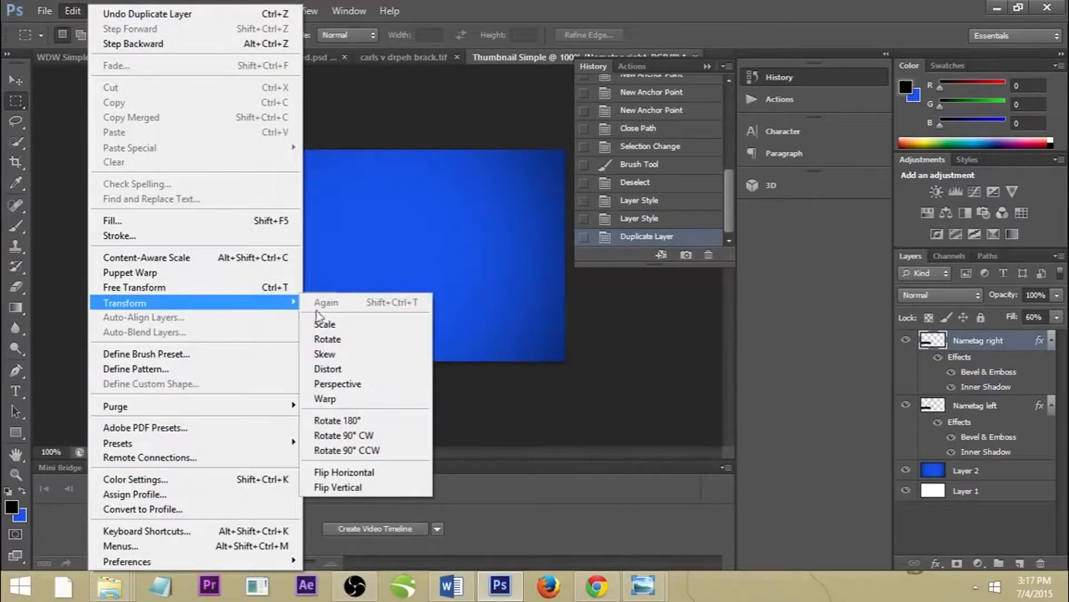
left_click(381, 476)
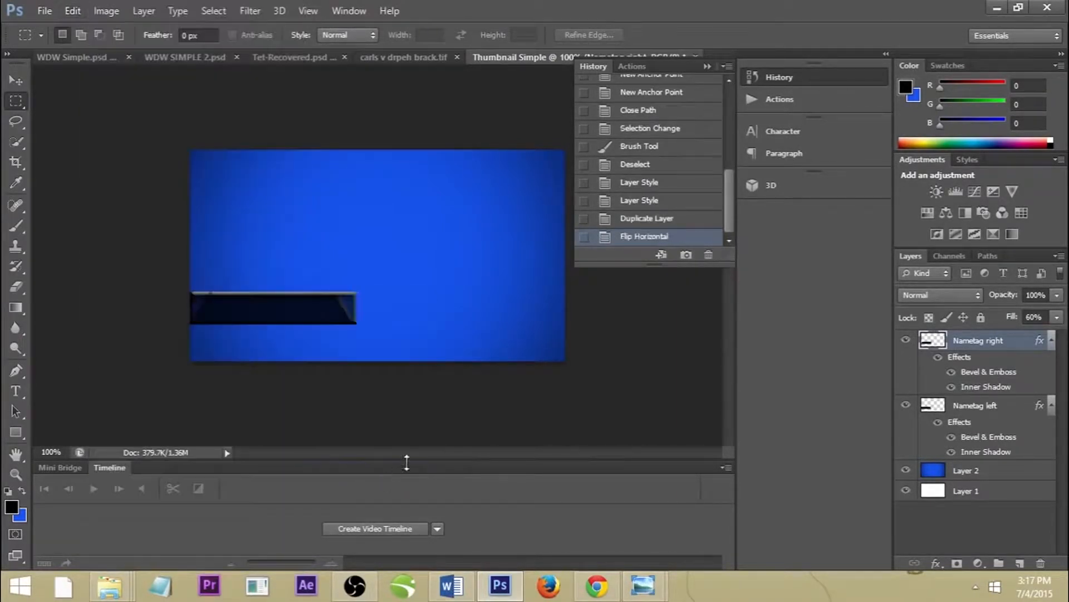
left_click(18, 81)
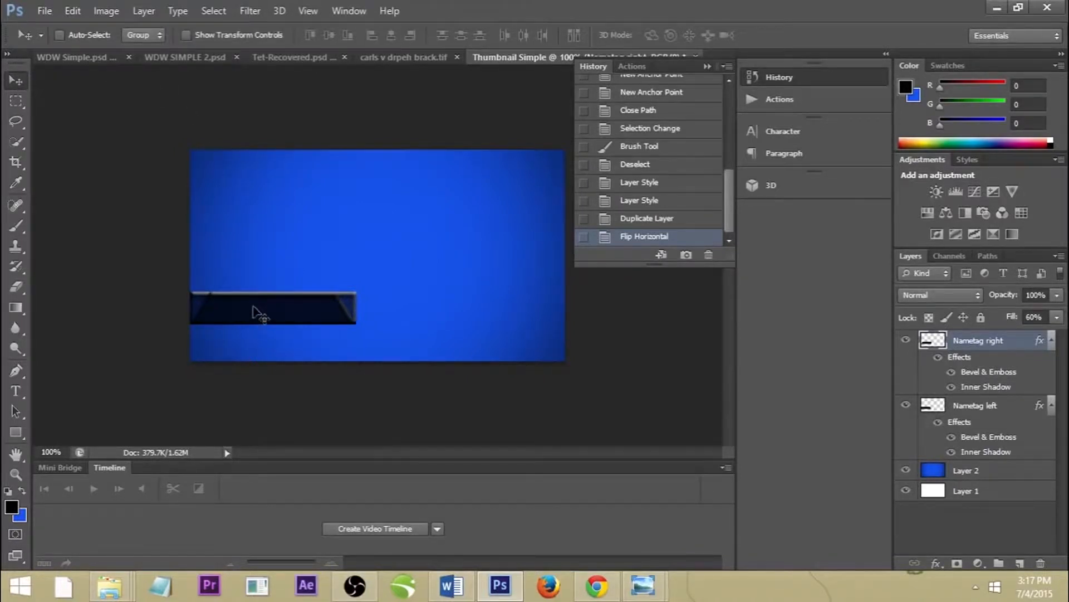
left_click_drag(257, 313, 466, 332)
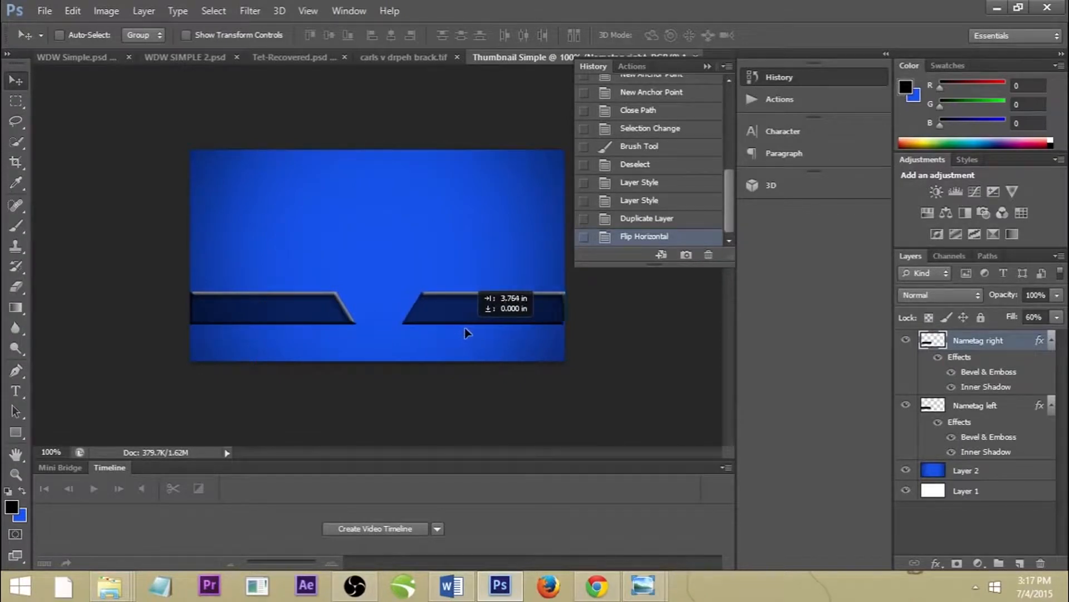
left_click_drag(466, 332, 463, 332)
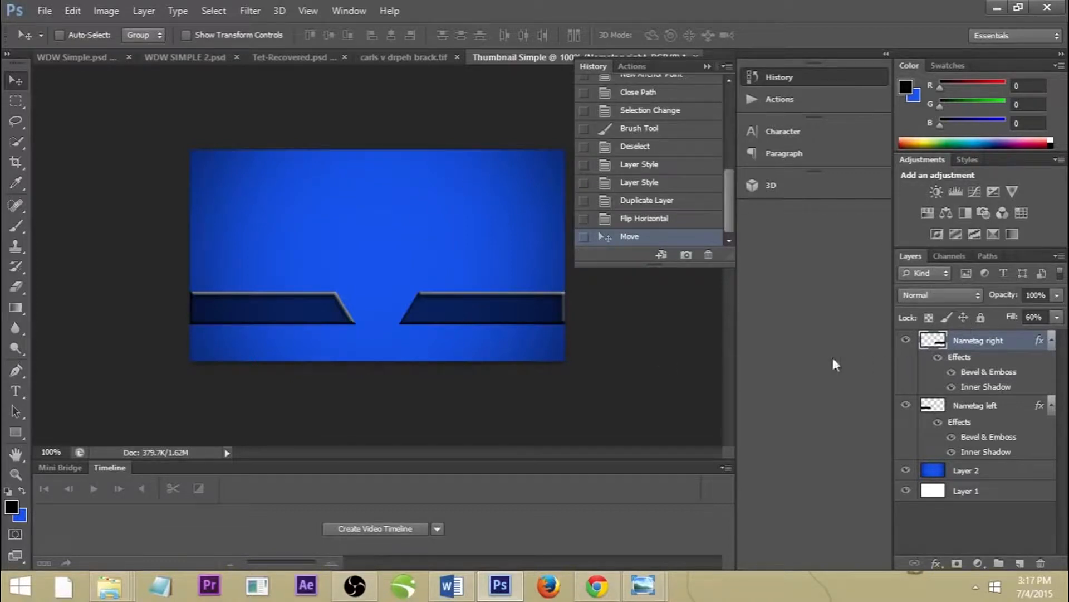
Step: Move both nametags slightly higher on the canvas, keeping them level with each other
right_click(459, 305)
left_click(461, 310)
left_click_drag(460, 306, 456, 298)
left_click(975, 405)
left_click_drag(251, 308, 250, 292)
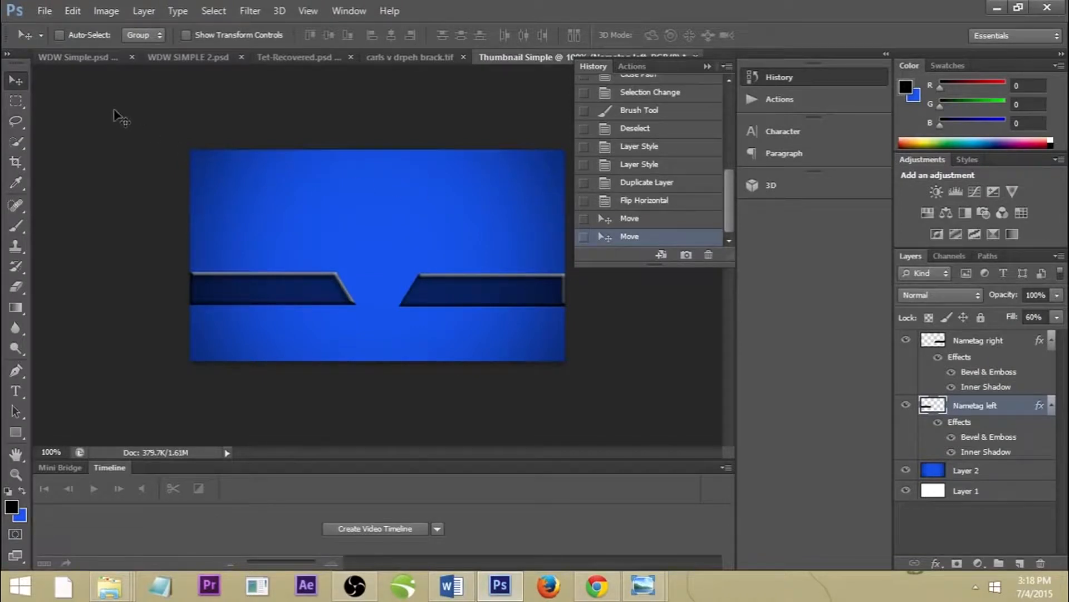
Step: Place the "Melee Fox" image from the Character Renders folder in Smash Streaming Stuff into the thumbnail document
left_click(111, 586)
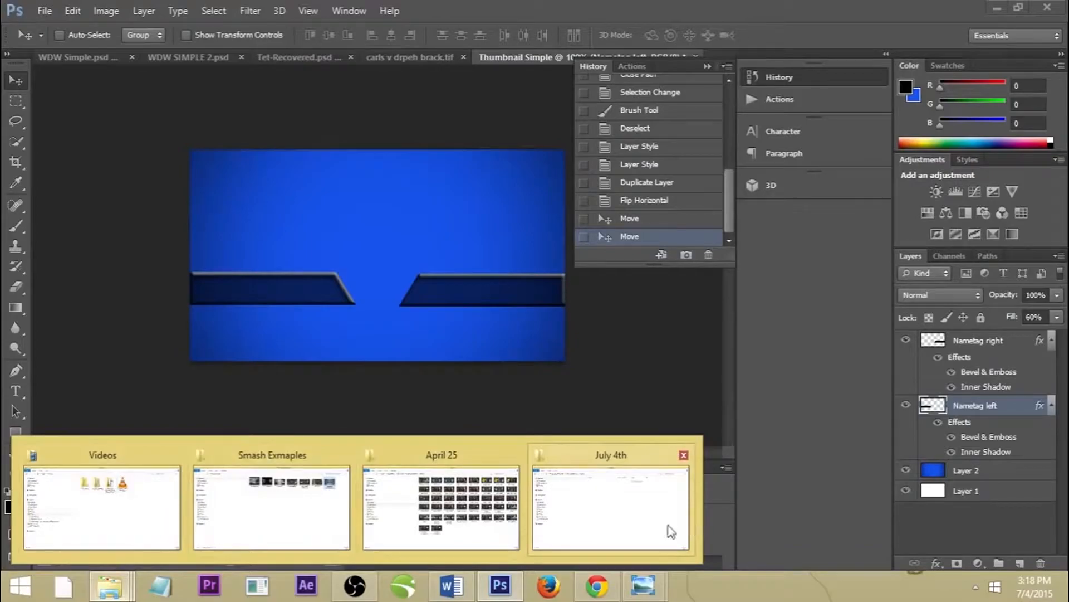
mouse_move(619, 520)
left_click(625, 499)
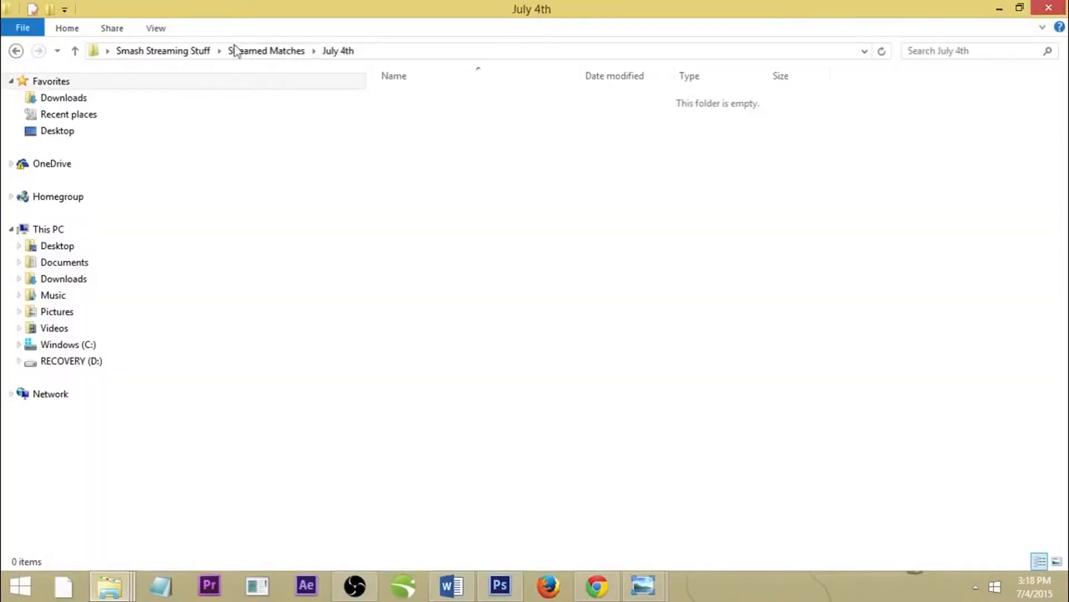
left_click(166, 49)
left_click(451, 103)
double_click(451, 103)
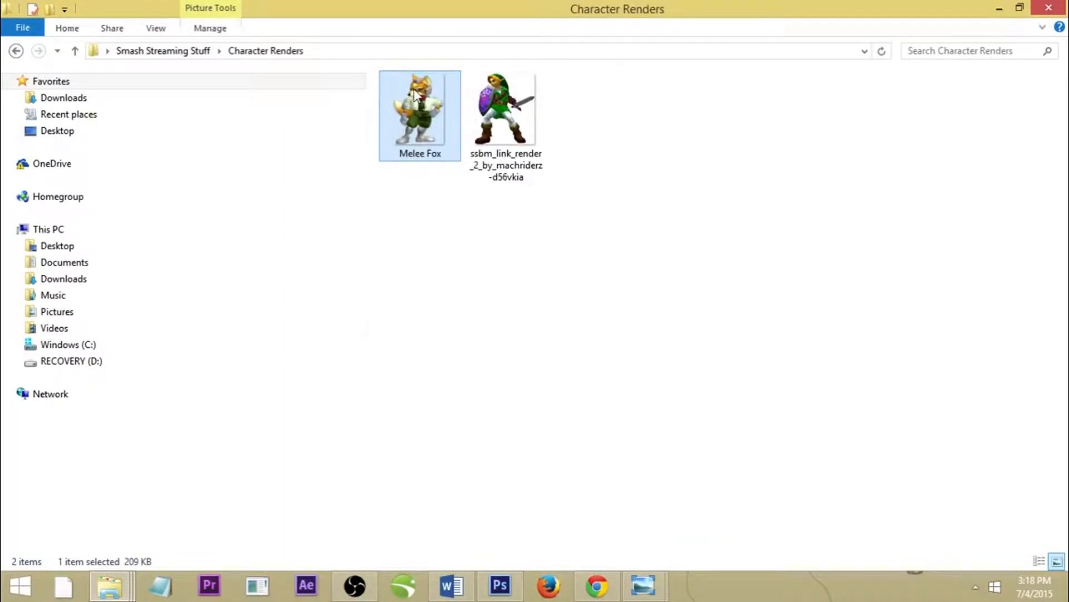
left_click_drag(414, 89, 365, 301)
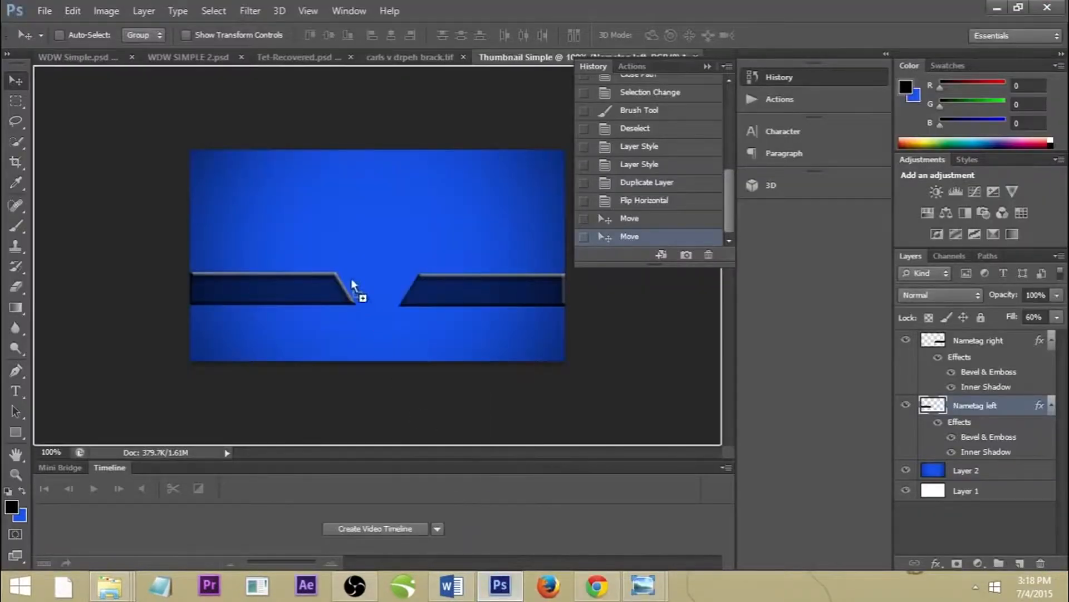
left_click_drag(276, 238, 276, 237)
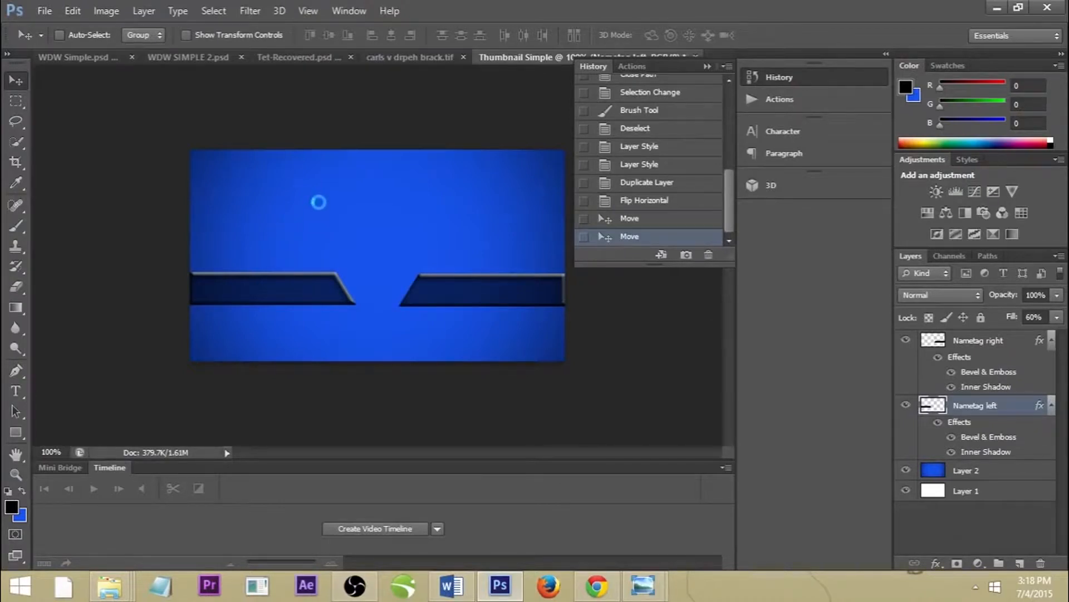
Step: Move the Fox render to the left half of the canvas, scale it to about 58%, and commit the placement
left_click_drag(391, 194, 303, 199)
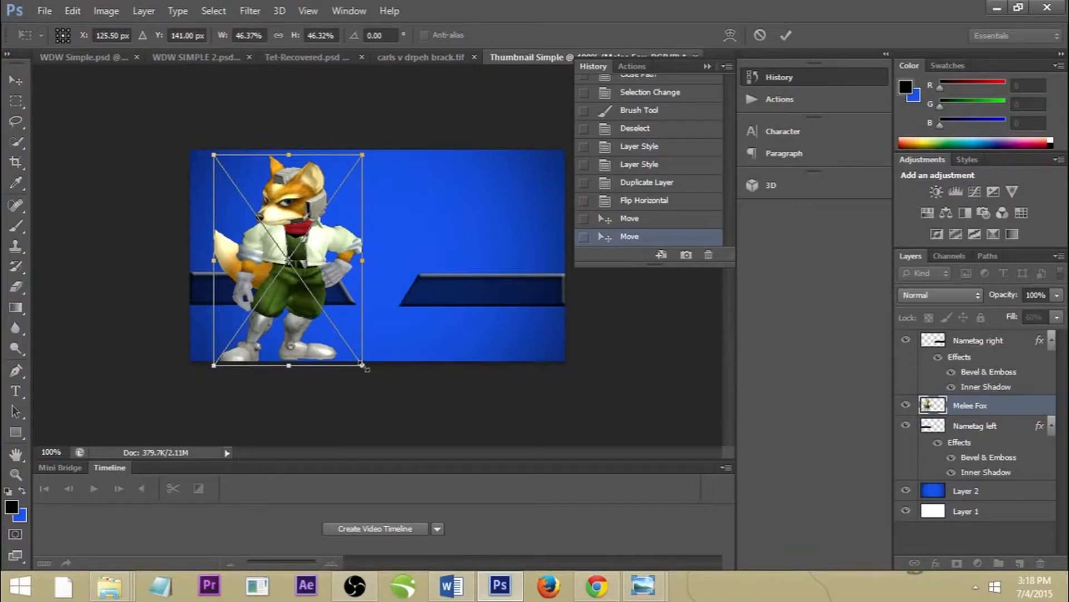
left_click_drag(363, 366, 402, 406)
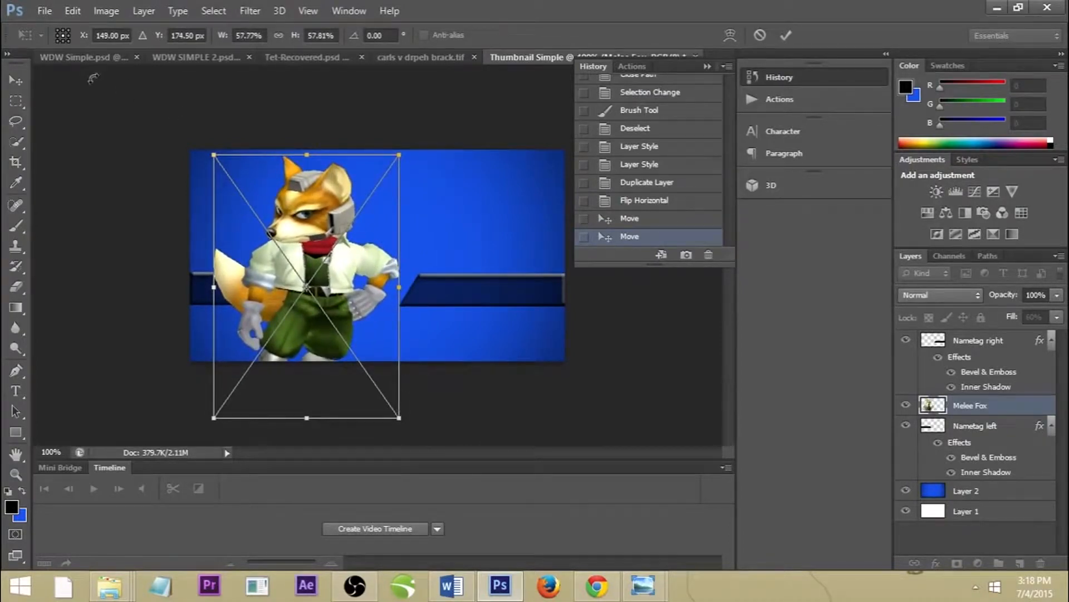
left_click(13, 80)
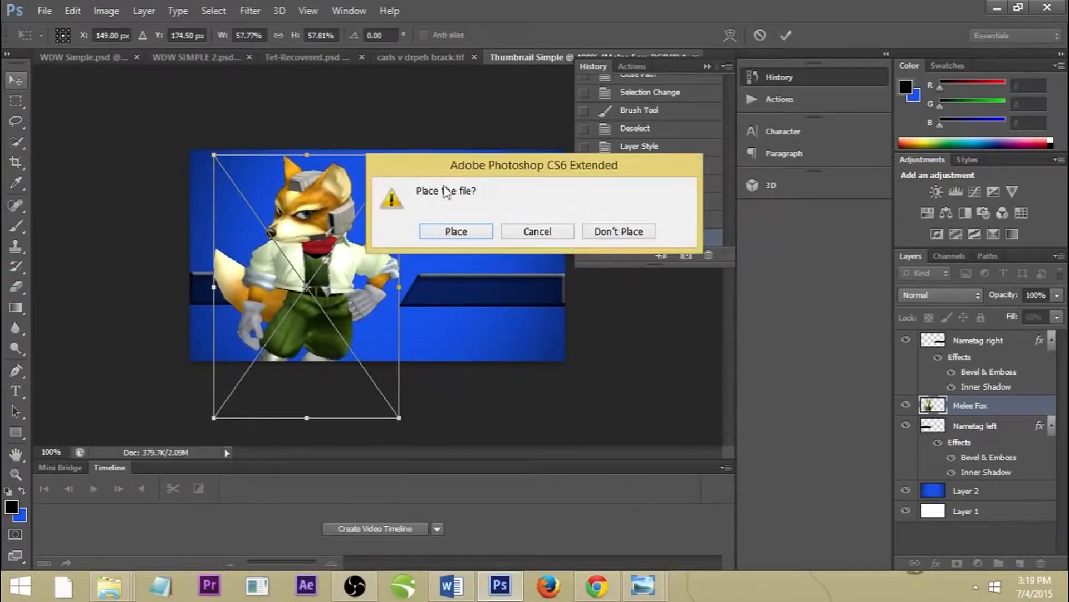
left_click(463, 228)
Step: Reorder the "Melee Fox" layer beneath "Nametag left" and shift Fox up and left so he stands behind the left nametag
left_click_drag(329, 230, 312, 215)
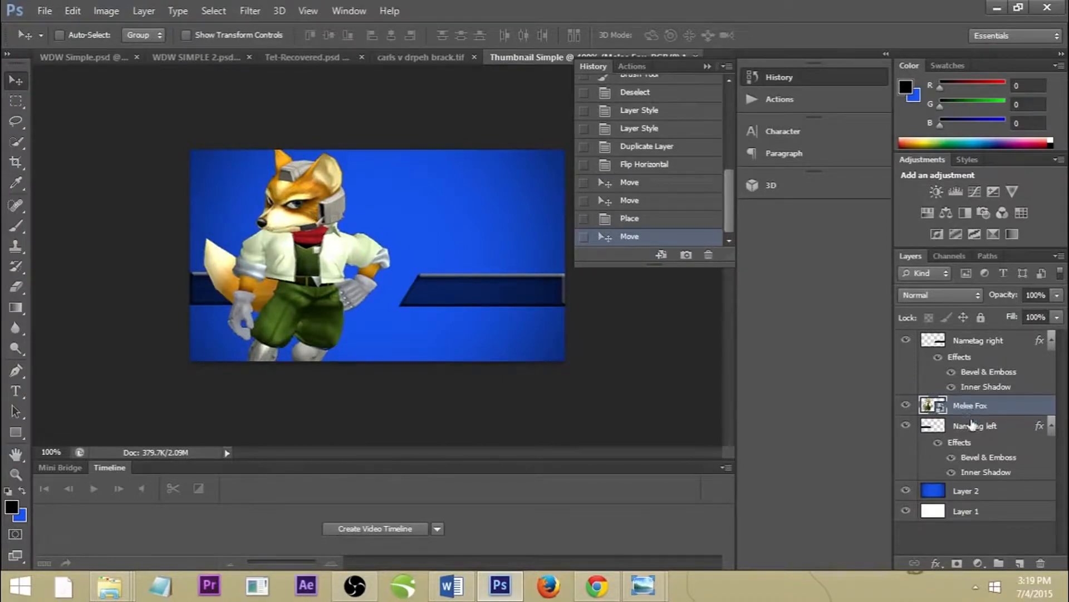
left_click_drag(969, 415, 979, 471)
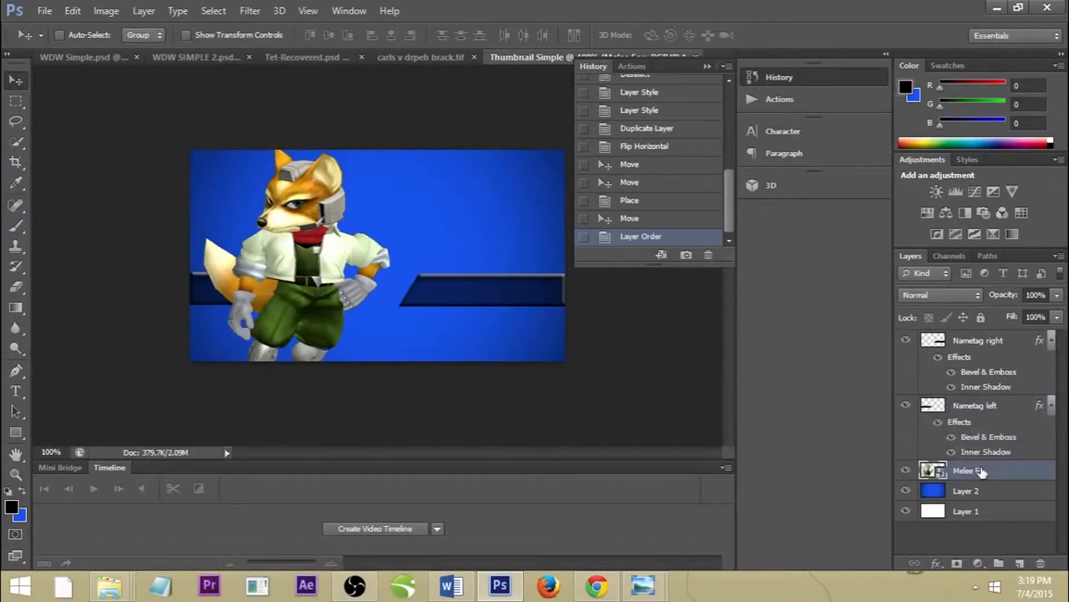
left_click_drag(336, 236, 307, 230)
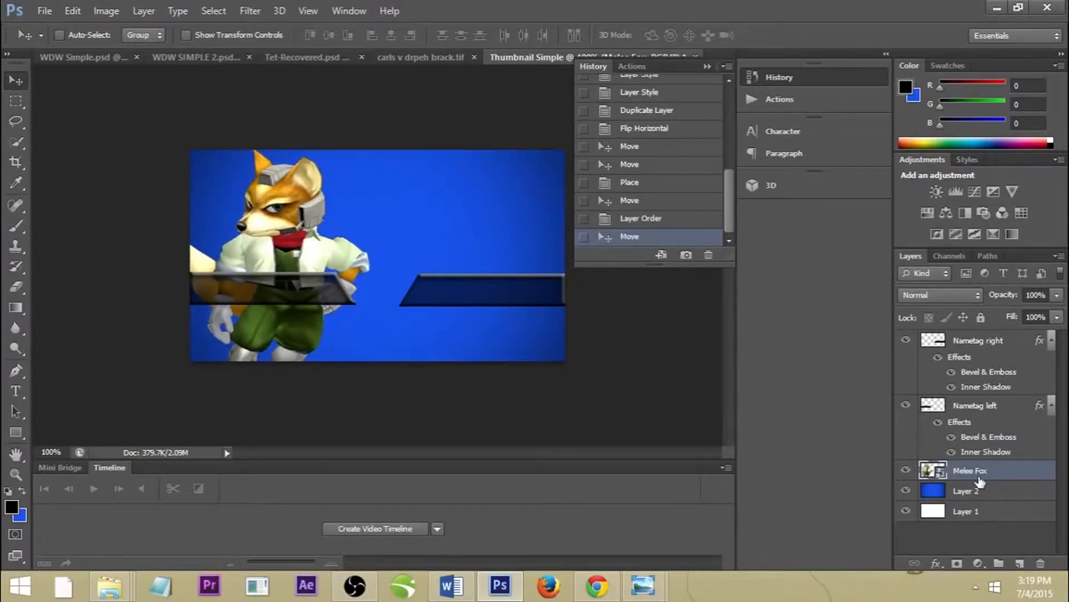
left_click(979, 411)
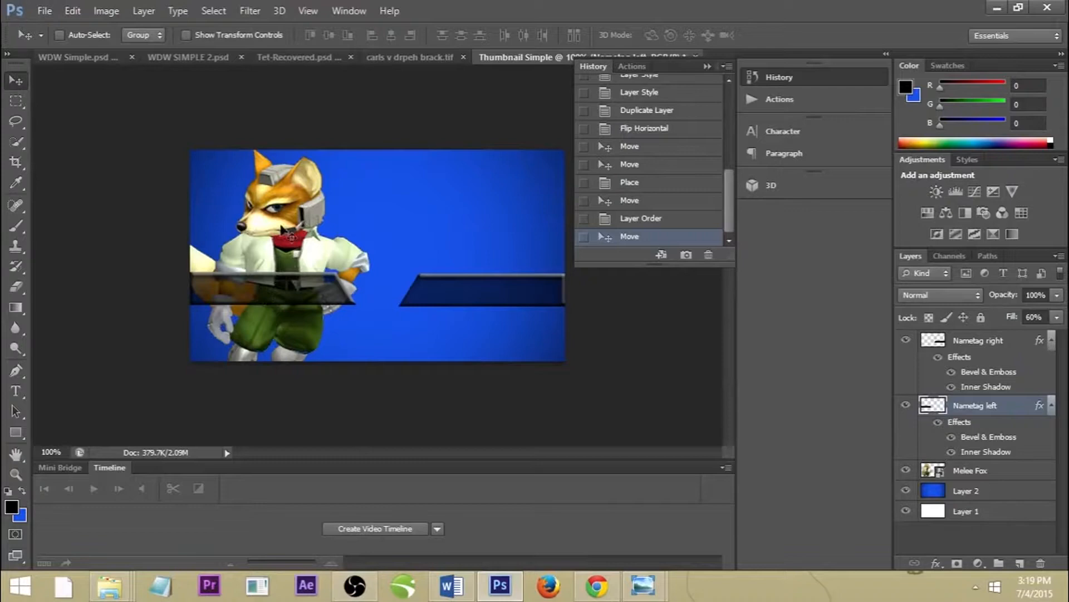
left_click_drag(266, 213, 272, 215)
key("ctrl+z")
Step: Place the Link render from the Character Renders folder, scale it to about 48%, and position it on the right half of the canvas
mouse_move(111, 584)
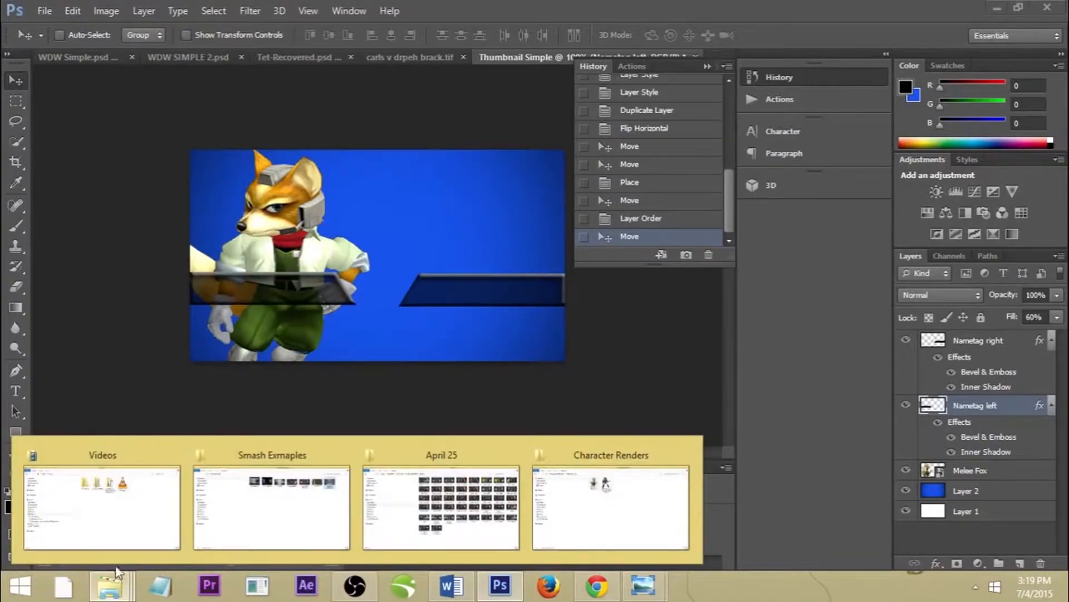
left_click(606, 525)
left_click_drag(504, 111, 444, 267)
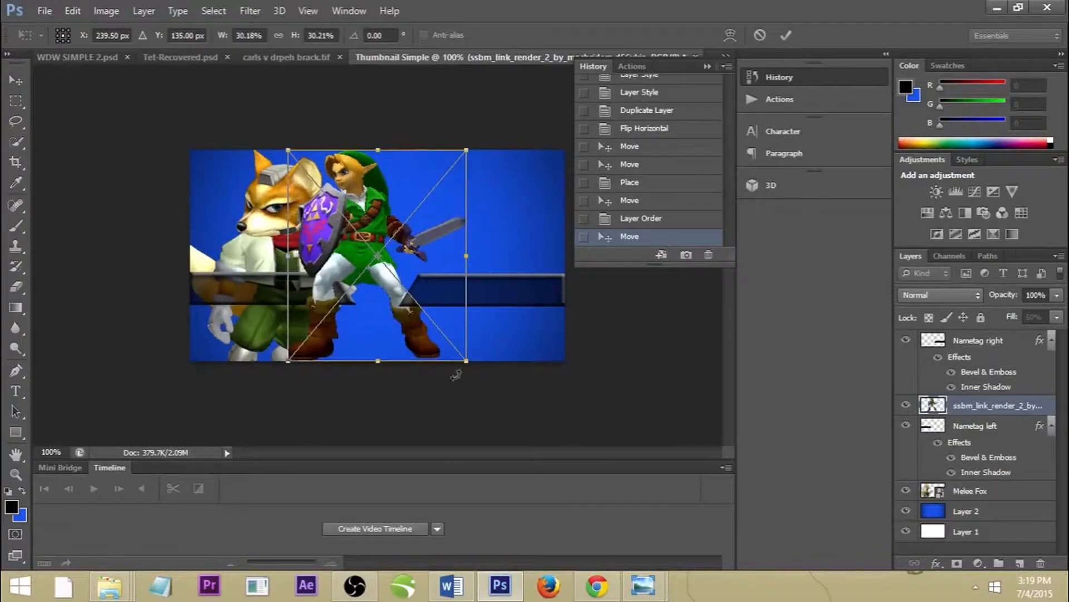
left_click_drag(468, 364, 588, 479)
left_click_drag(389, 225, 460, 232)
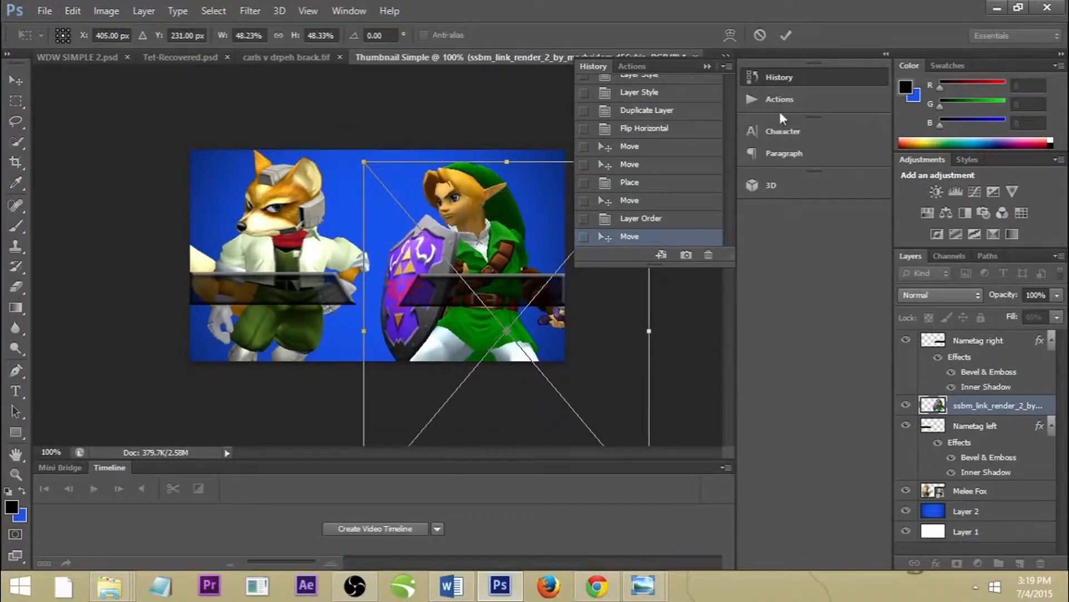
Step: Collapse the History panel, commit the Link placement, and nudge Link slightly up and left
left_click(713, 65)
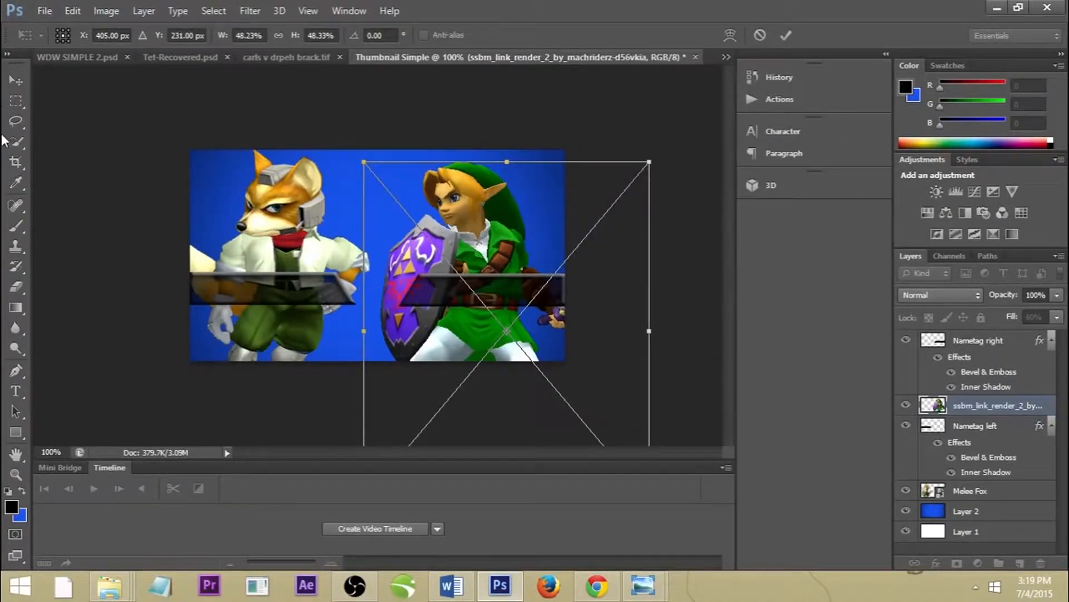
left_click(16, 81)
left_click(471, 231)
left_click_drag(456, 224, 455, 220)
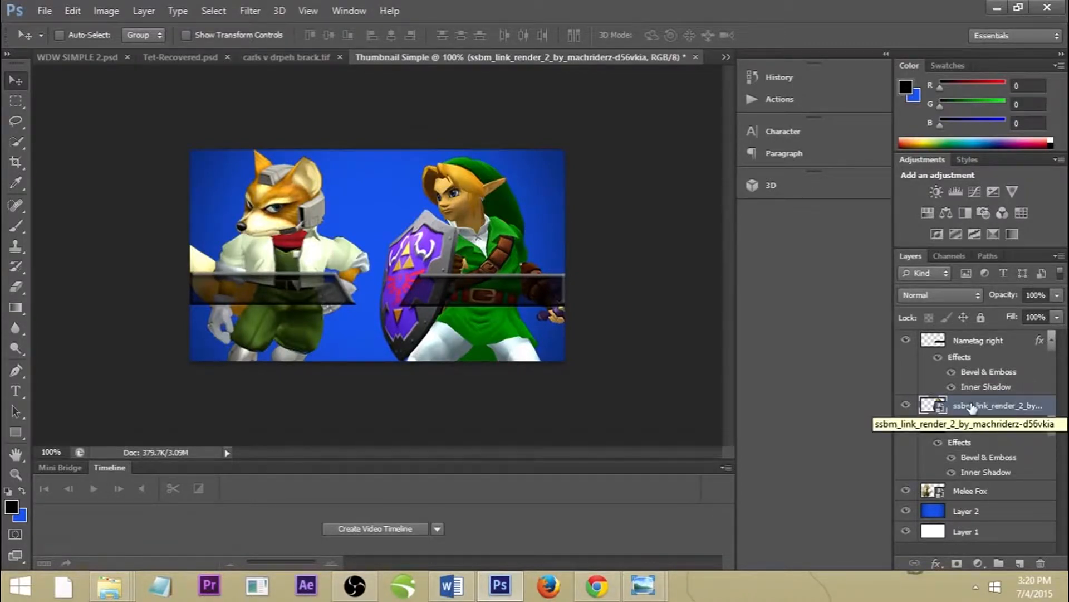
Step: Flip the "Melee Fox" layer horizontally so Fox faces Link, and nudge him slightly down and right
left_click(962, 497)
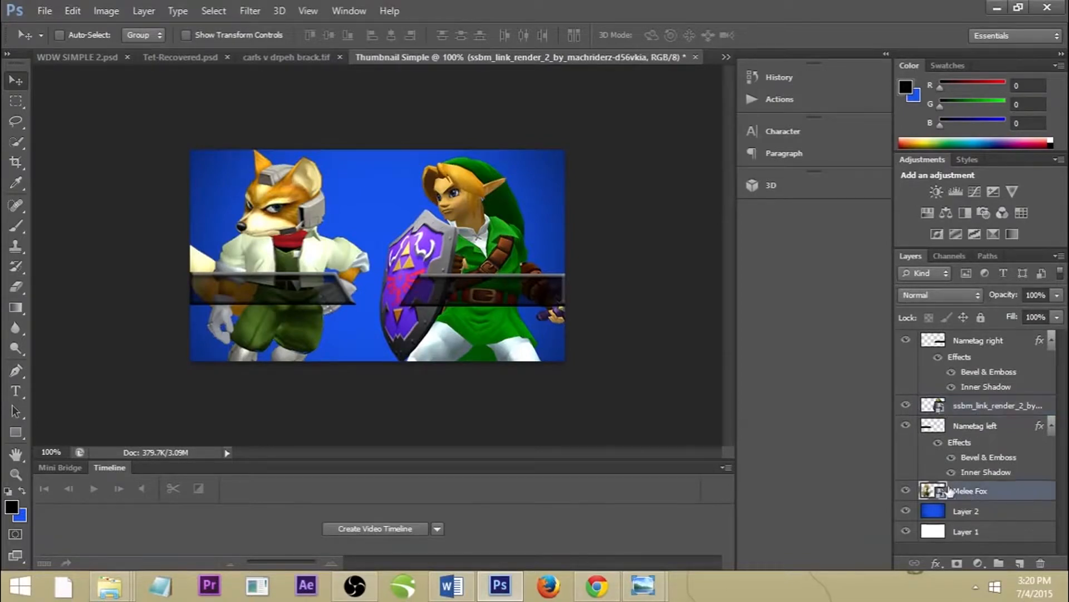
left_click(71, 10)
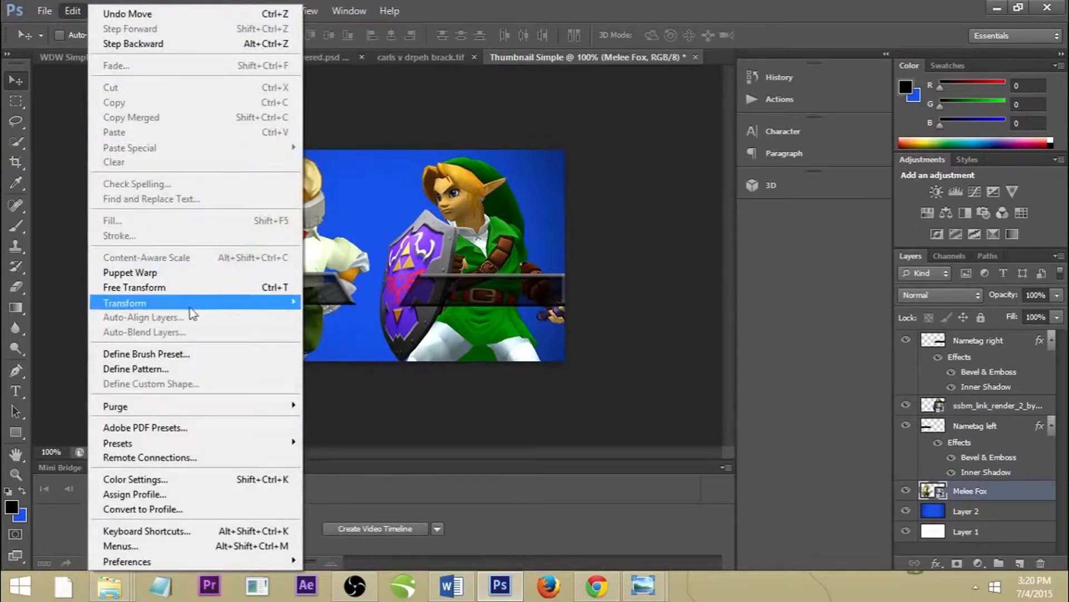
left_click(356, 473)
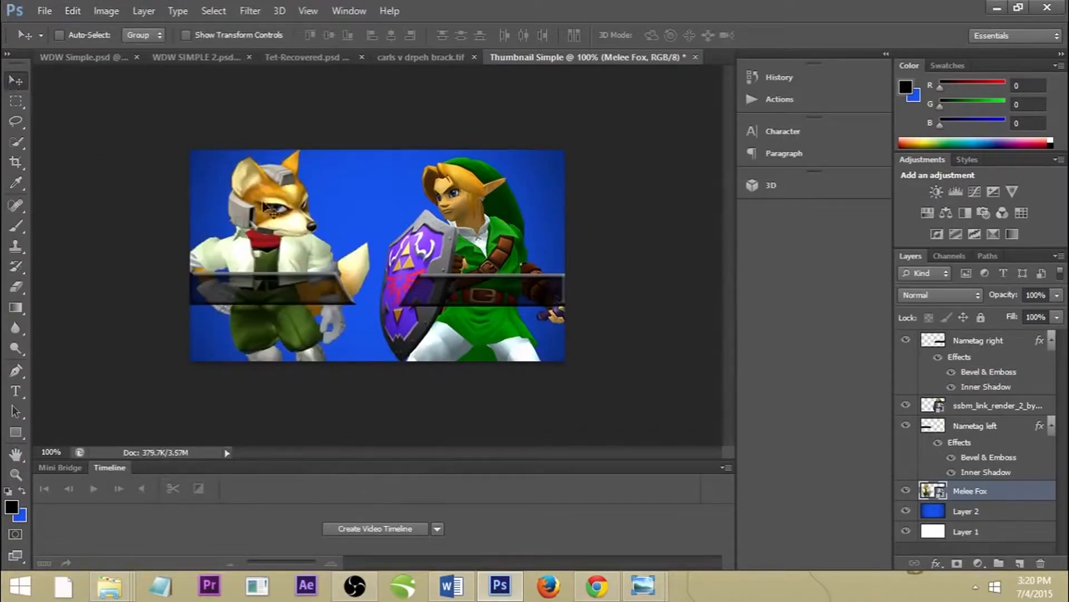
left_click_drag(262, 237, 265, 241)
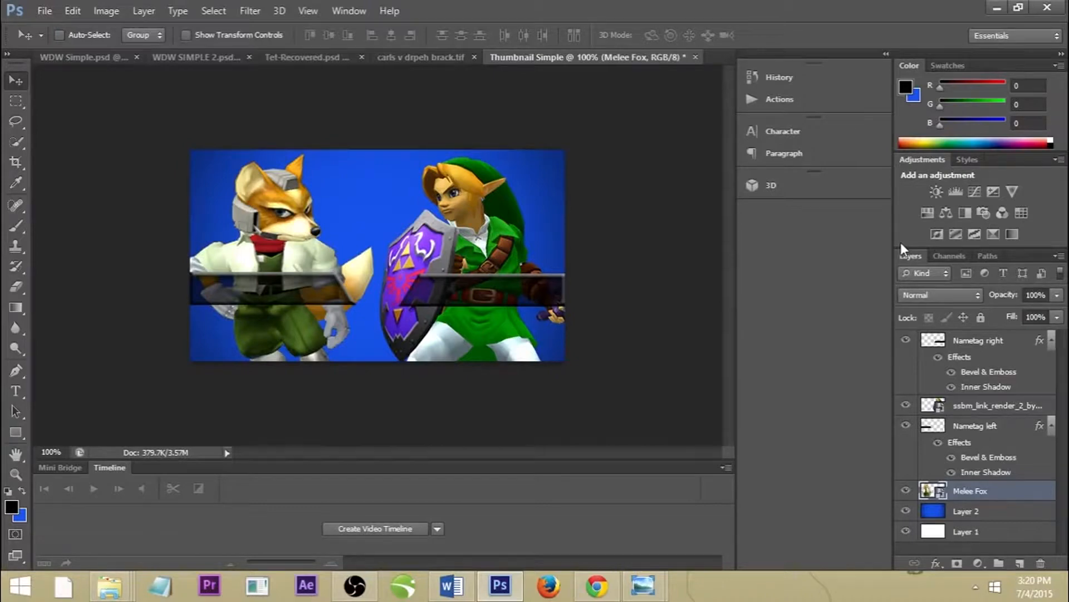
Step: Rename the "Melee Fox" layer as "Melee Fox Left"
double_click(965, 493)
left_click(1006, 490)
type("L")
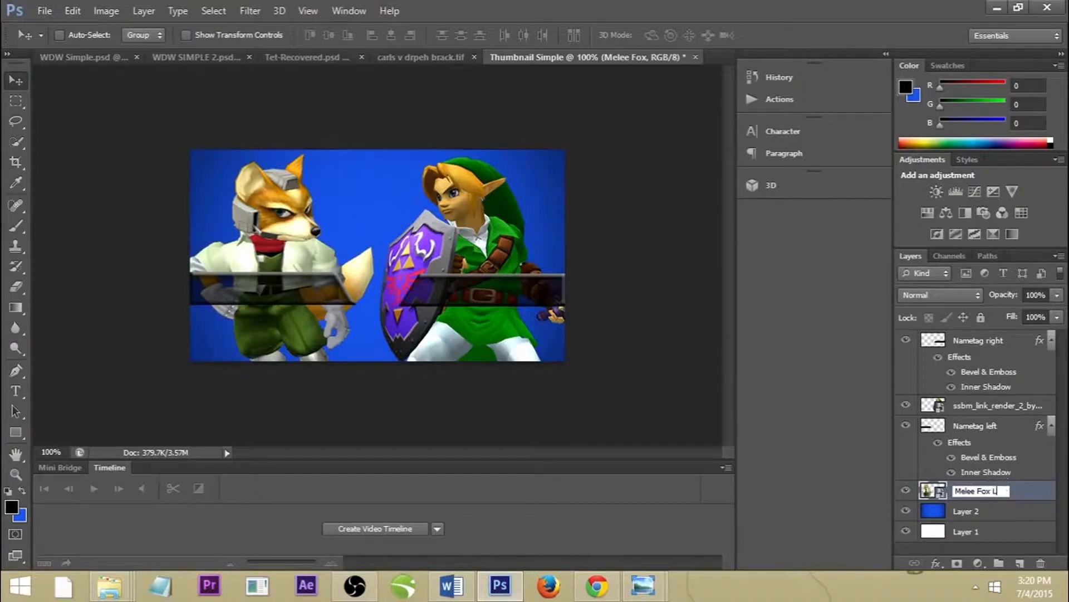
type("eft")
key("Return")
Step: Duplicate the "Melee Fox Left" layer within the document as "Melee Fox Right"
right_click(994, 496)
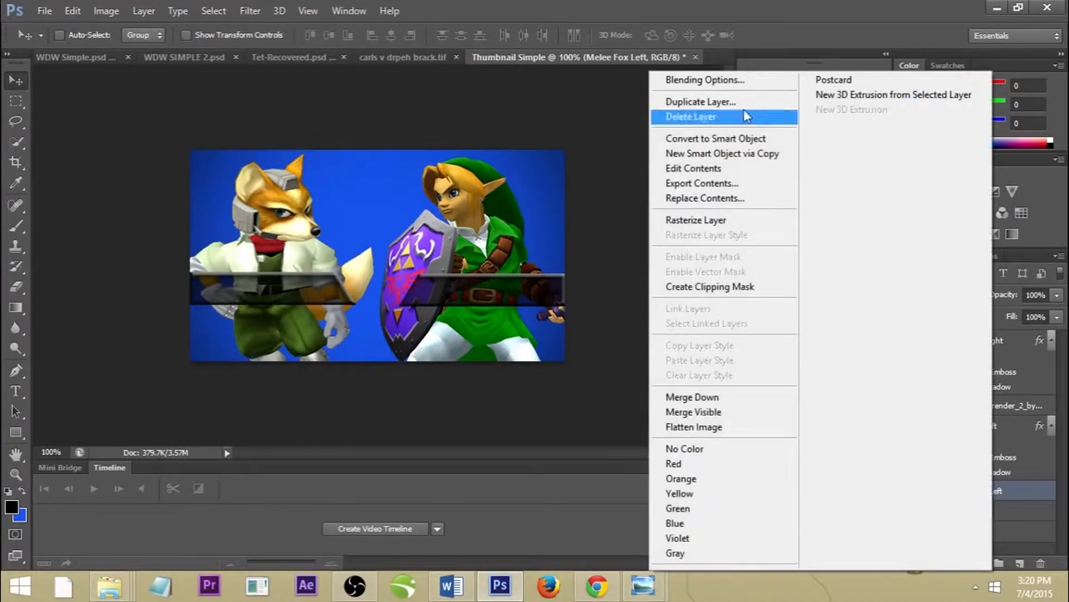
left_click(741, 107)
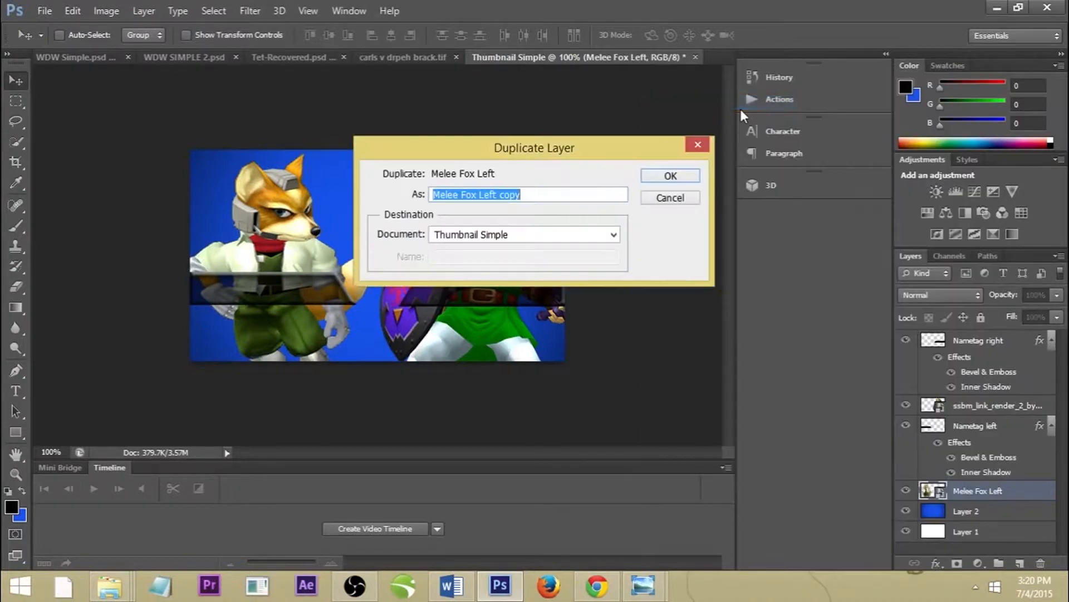
left_click(568, 194)
key("BackSpace")
key("BackSpace")
key("BackSpace")
key("BackSpace")
key("BackSpace")
key("BackSpace")
key("BackSpace")
type("Right")
key("Return")
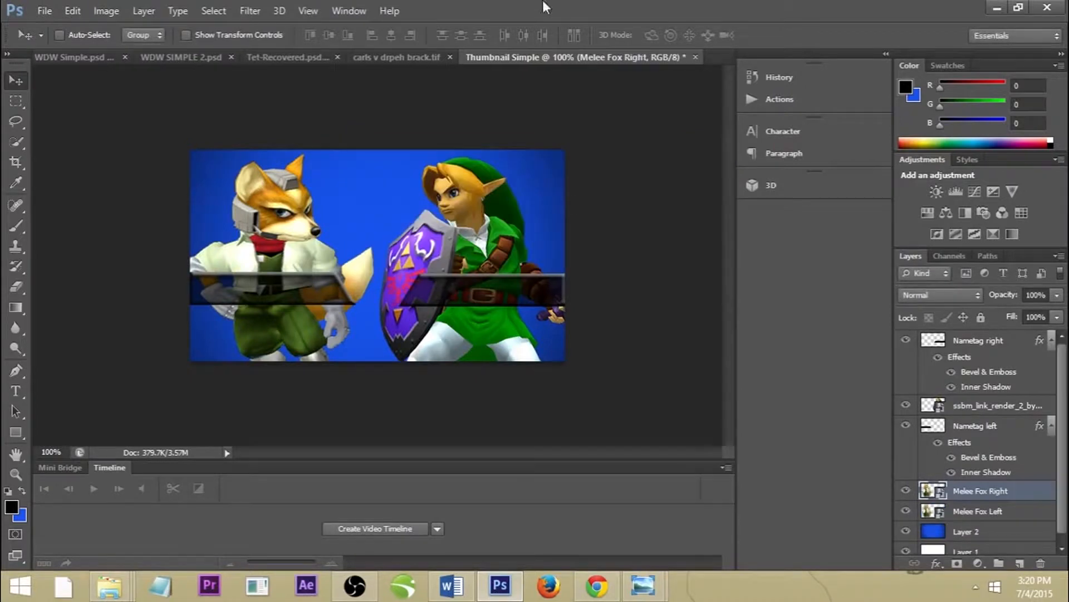
Step: Flip "Melee Fox Right" horizontally and move it over Link on the canvas's right half, then hide that layer
left_click(72, 11)
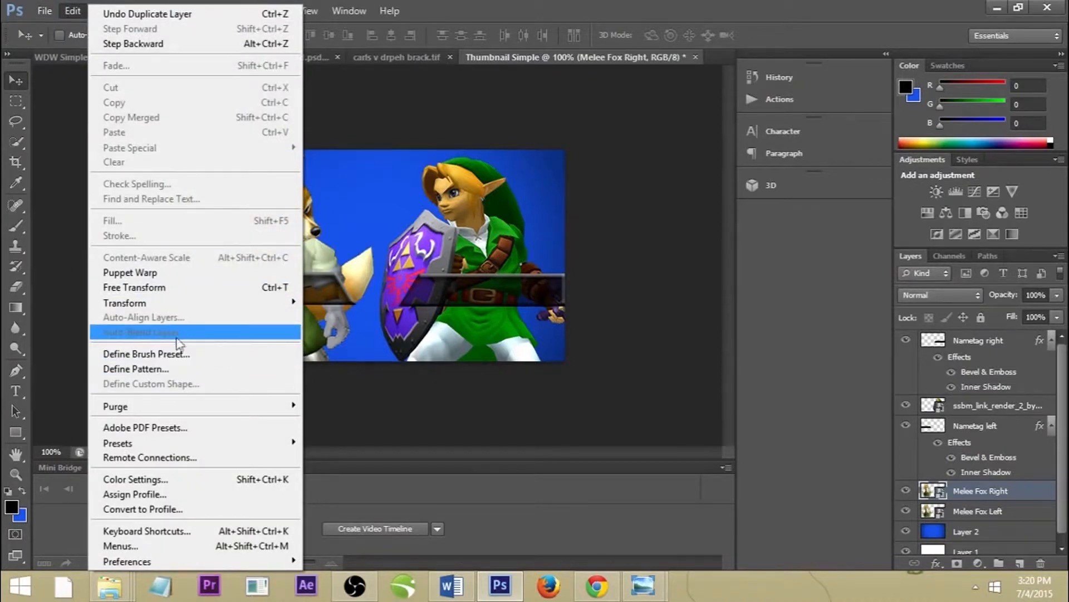
mouse_move(165, 303)
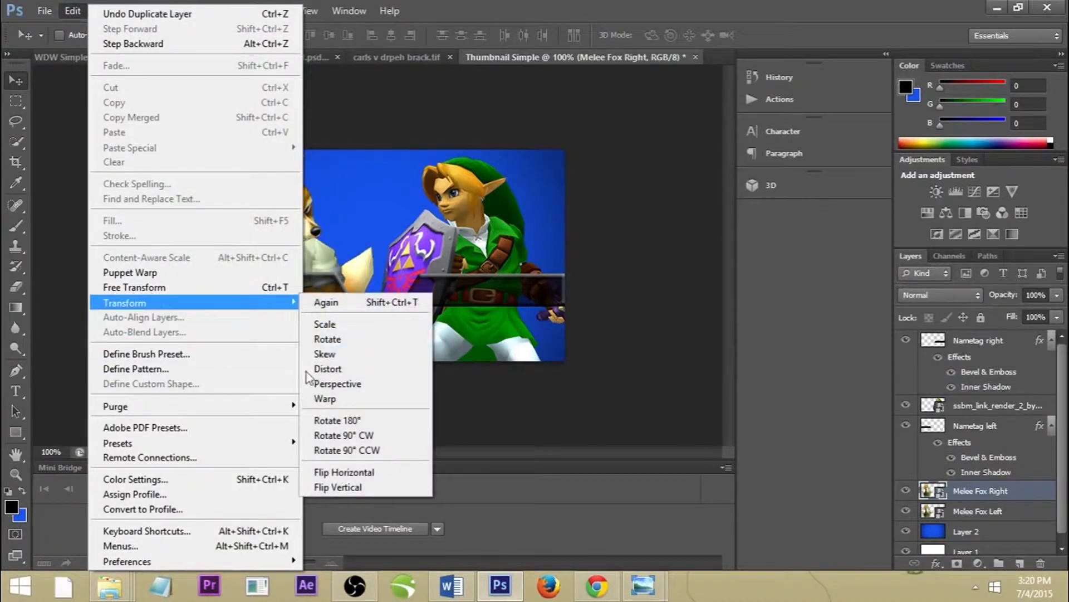
left_click(348, 473)
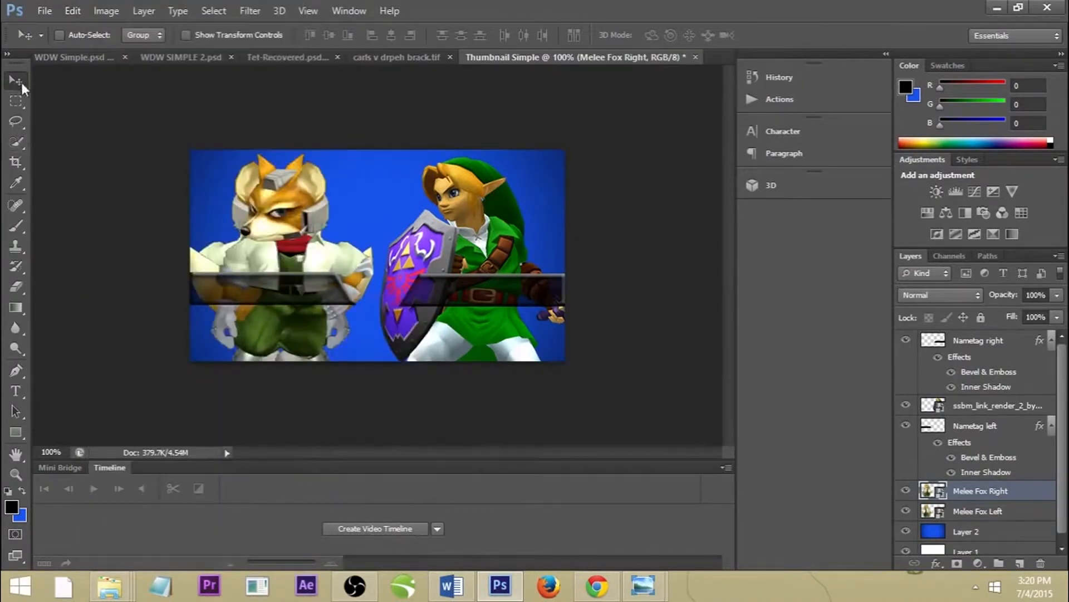
left_click_drag(281, 244, 466, 248)
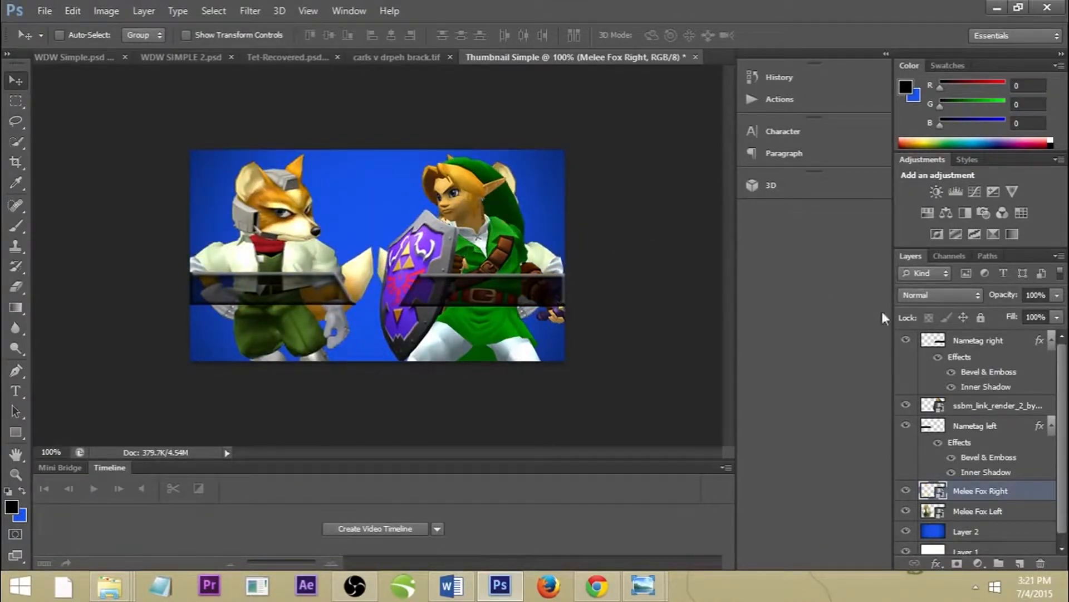
left_click(905, 494)
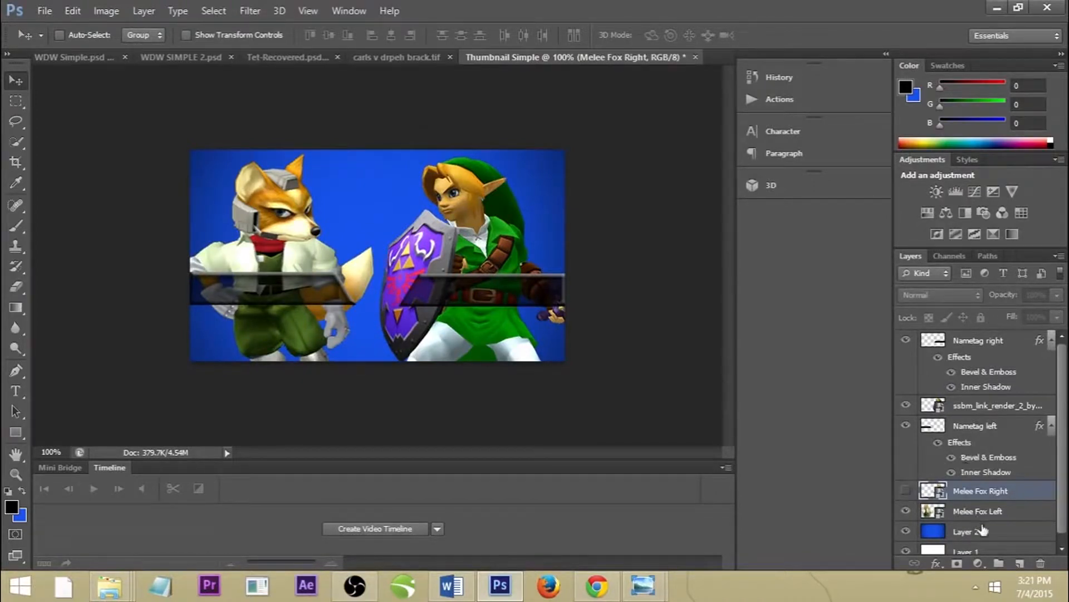
Step: Rename the Link render layer as "Melee Link Right"
right_click(980, 409)
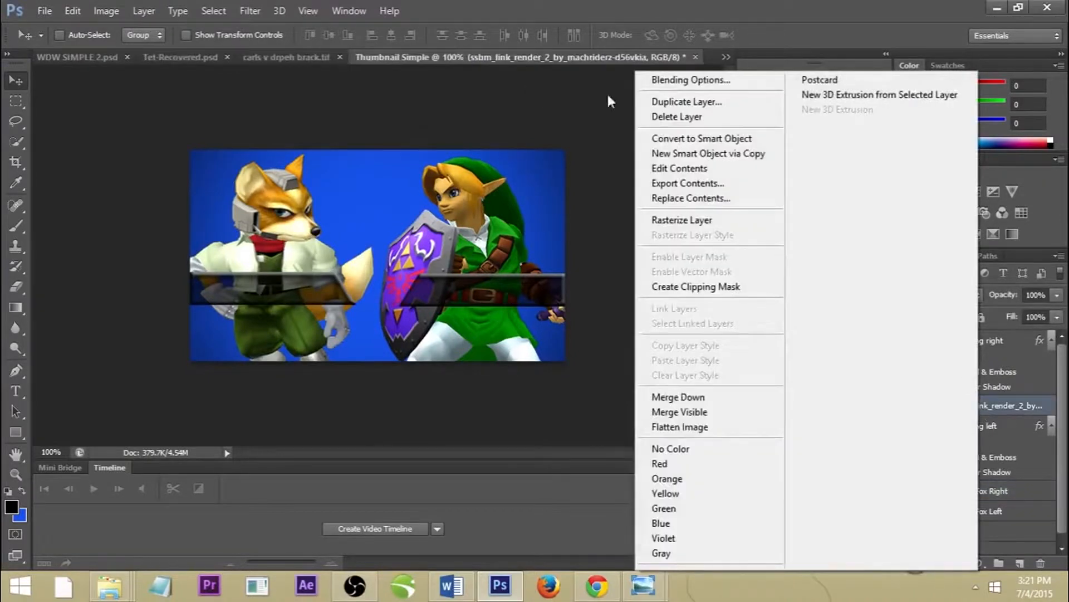
left_click(1016, 405)
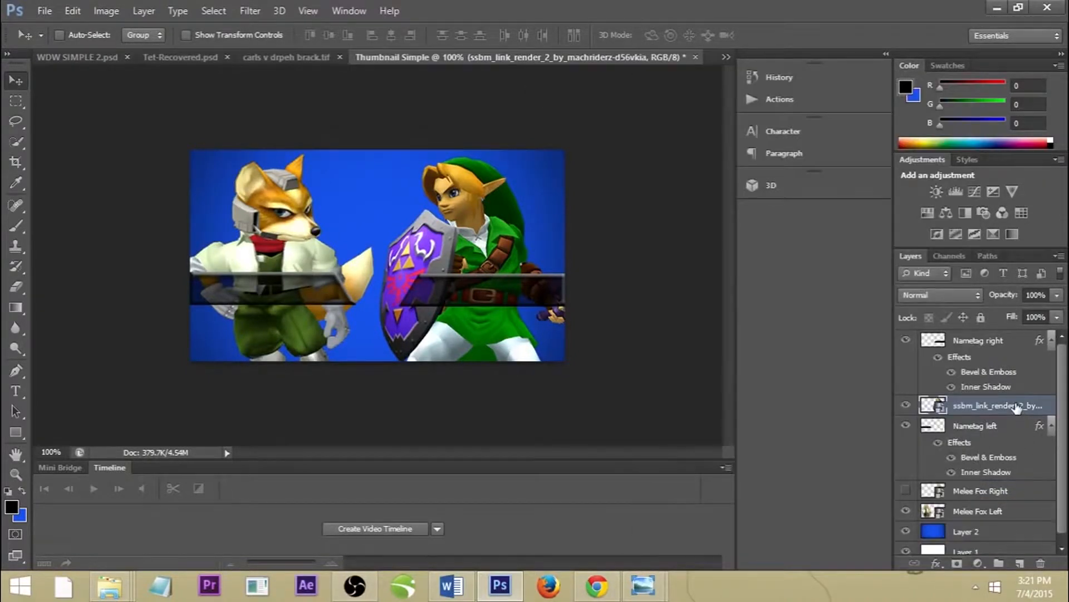
double_click(1017, 406)
type("Mel")
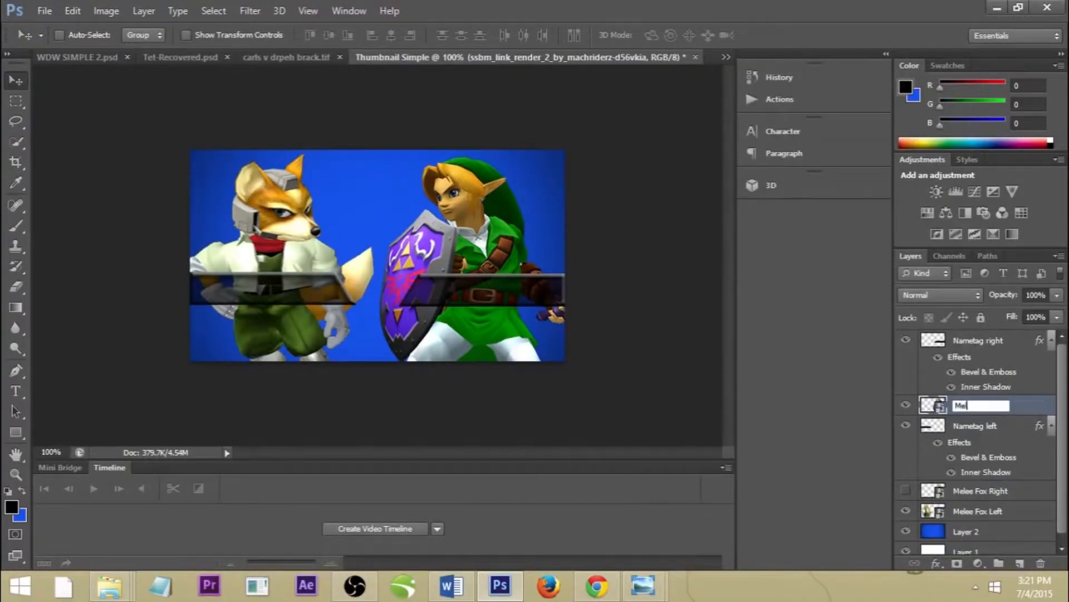
type("ee Link Right")
key("Return")
right_click(1011, 400)
left_click(708, 116)
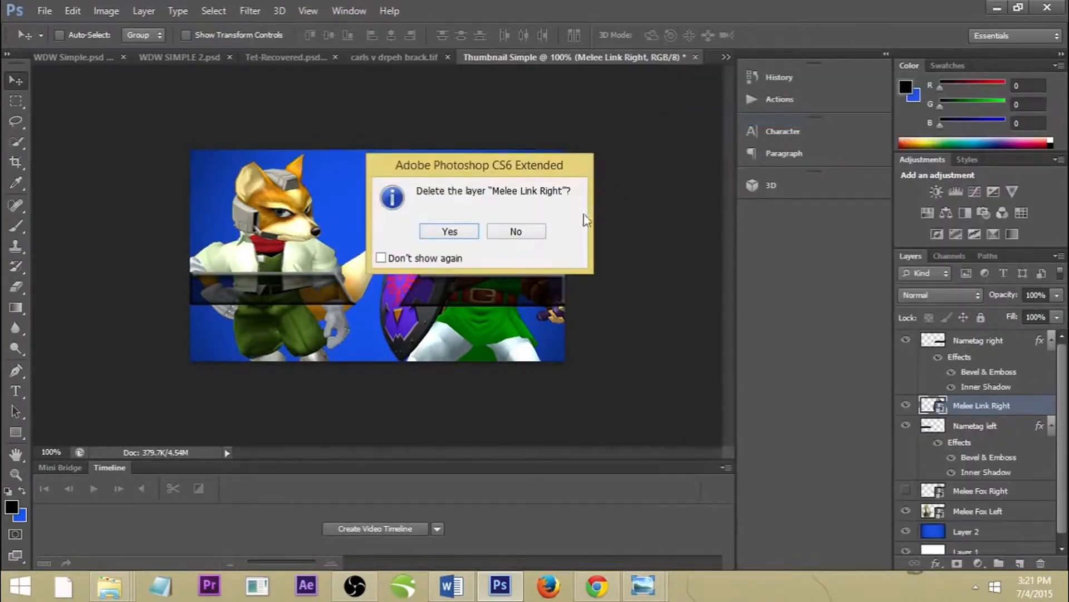
left_click(515, 231)
Step: Duplicate the "Melee Link Right" layer within the document as "Melee Link Left"
right_click(973, 409)
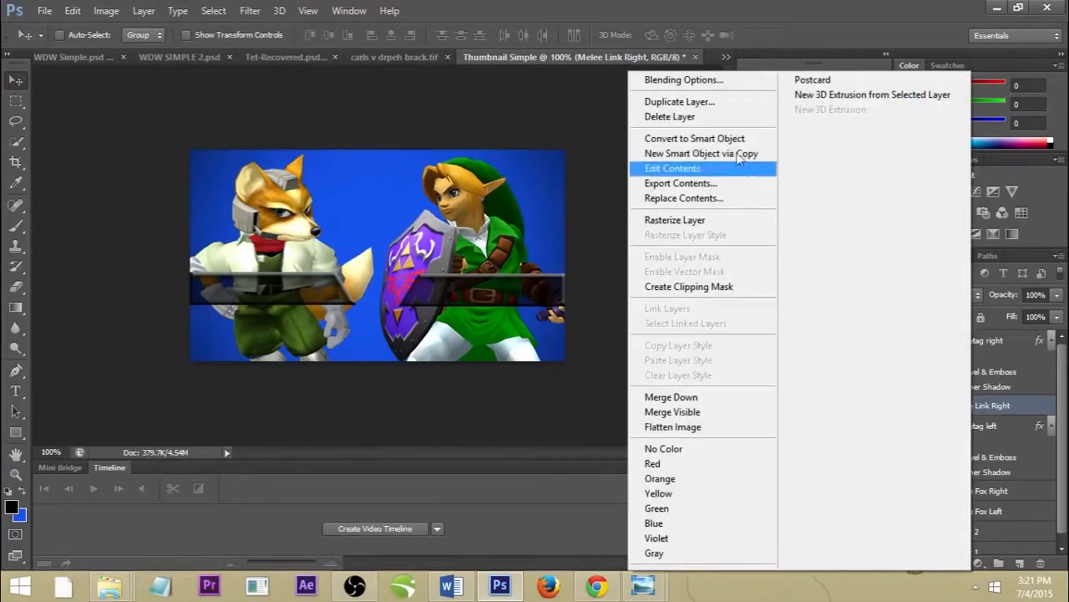
left_click(711, 107)
key("End")
key("BackSpace")
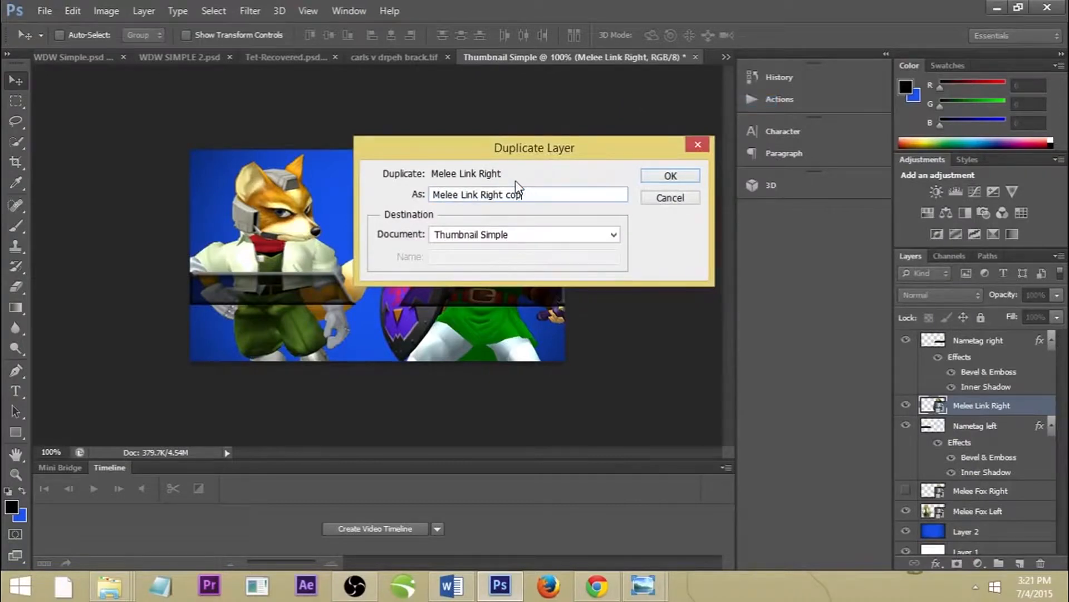
type("Left")
key("Return")
Step: Mirror "Melee Link Left" horizontally onto the canvas's left half and reorder its layer directly below "Melee Fox Right"
left_click(73, 10)
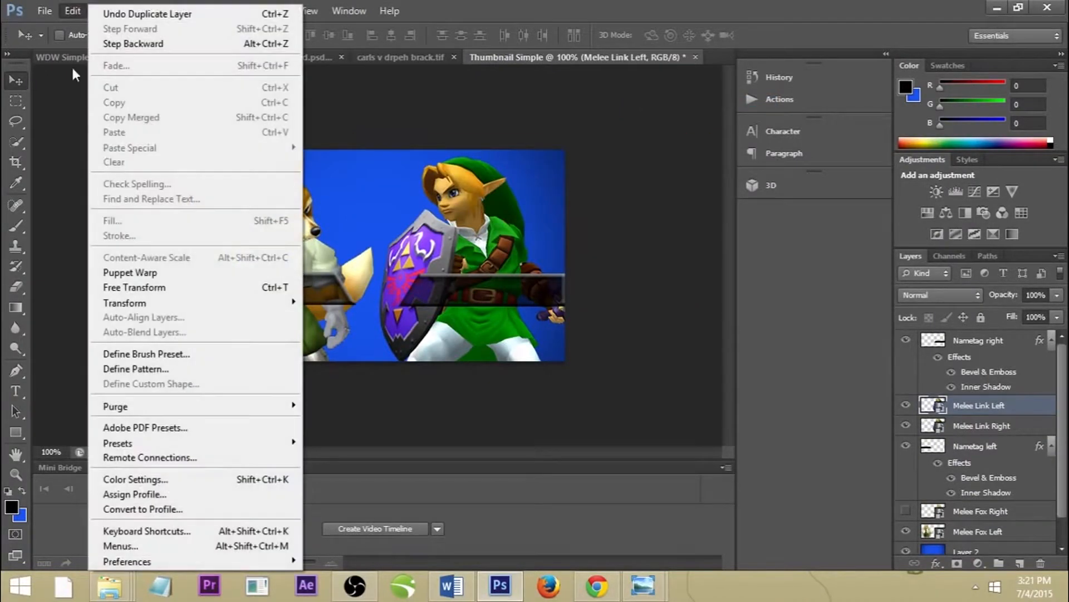
mouse_move(167, 304)
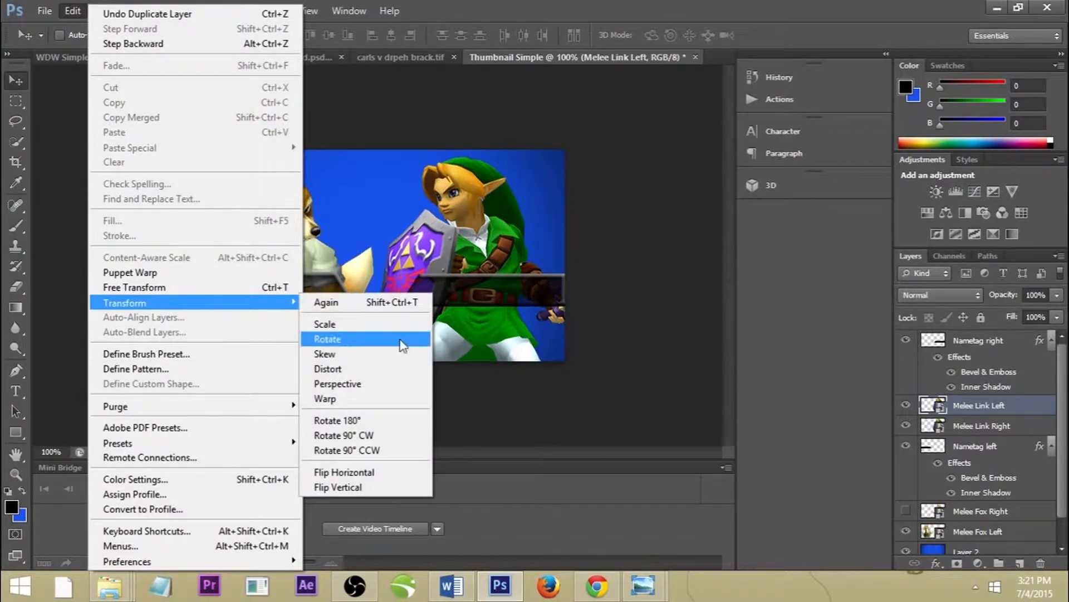
left_click(364, 472)
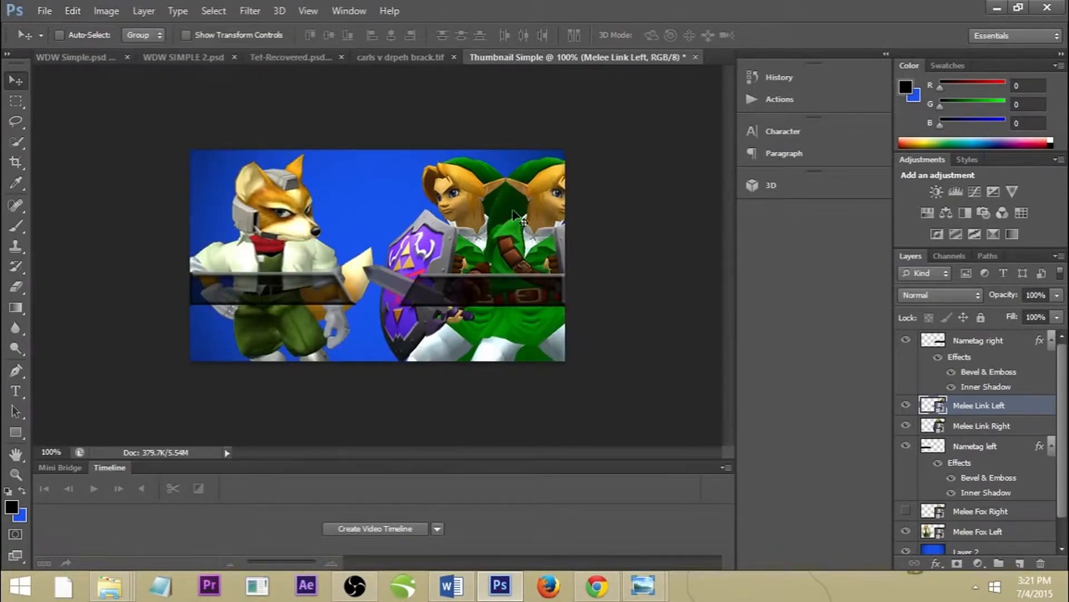
left_click_drag(462, 200, 258, 181)
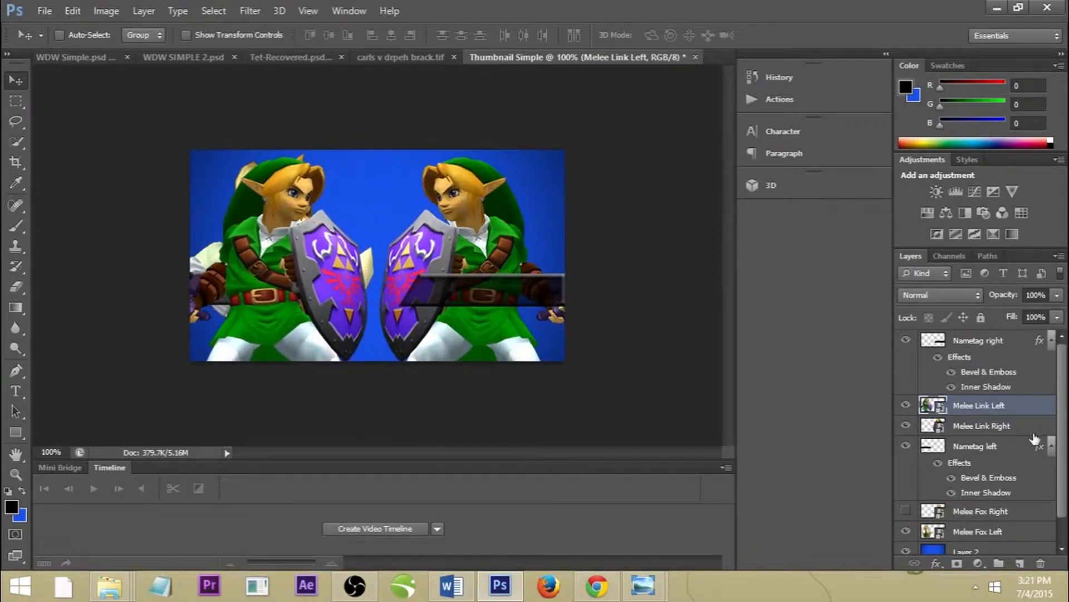
left_click_drag(982, 406, 984, 521)
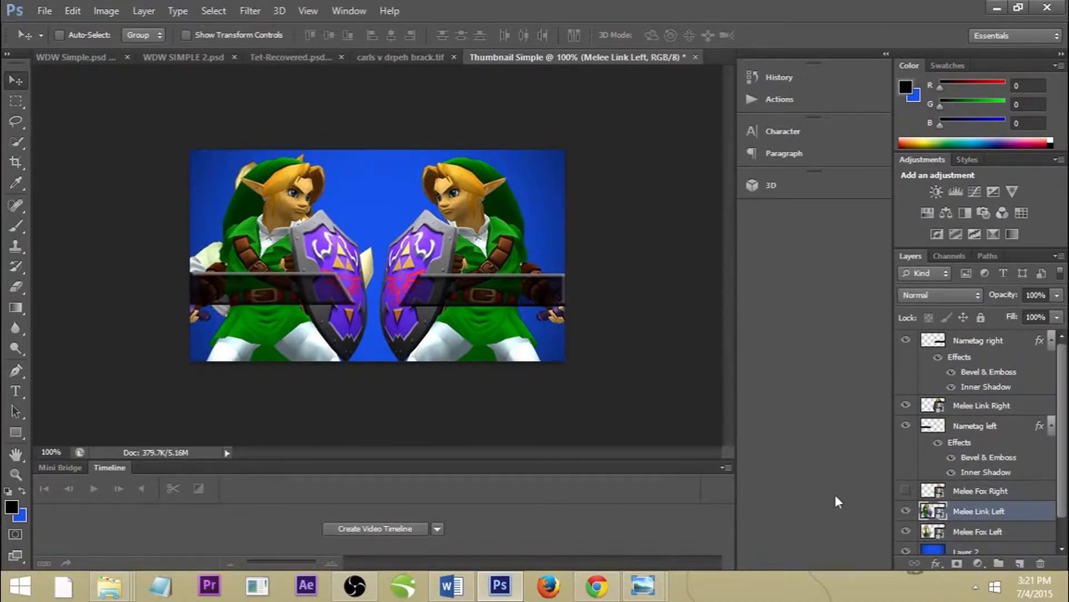
Step: Swap the displayed characters by hiding "Melee Fox Left" and "Melee Link Right" and showing "Melee Link Left" and "Melee Fox Right"
left_click(905, 511)
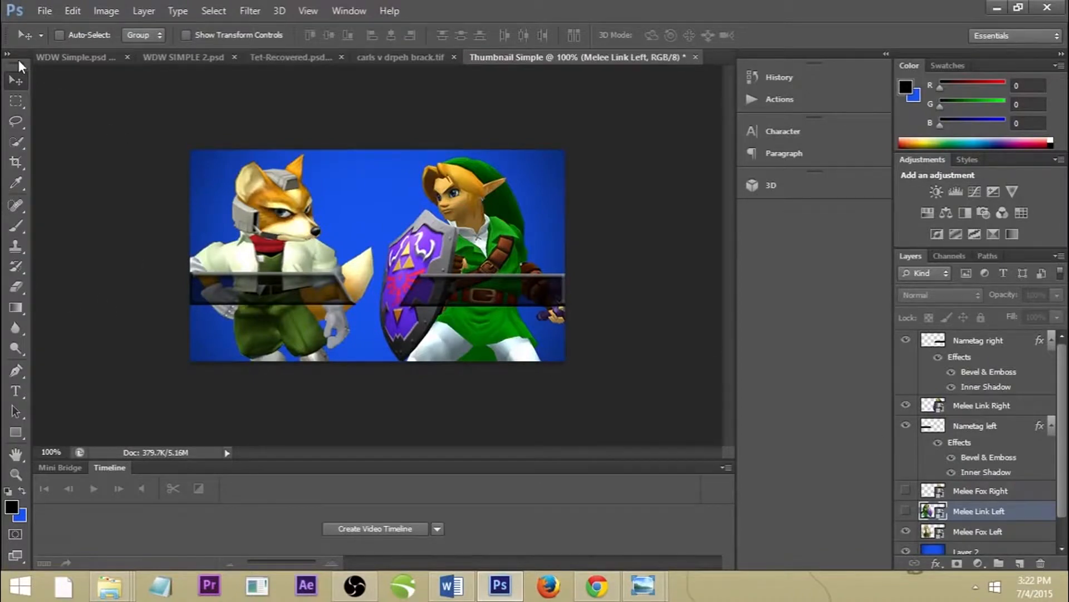
left_click(906, 532)
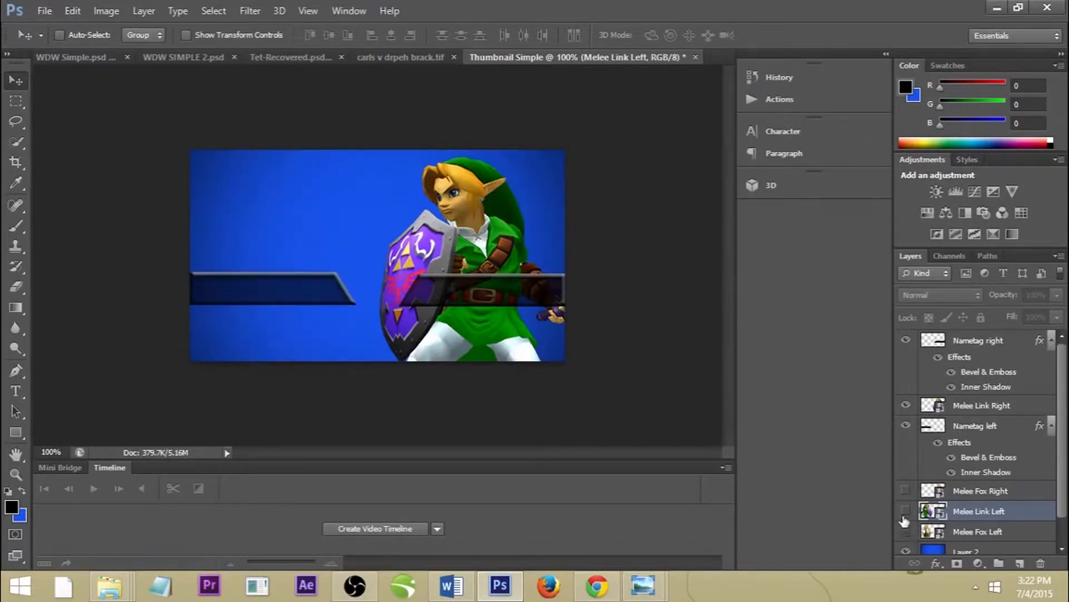
left_click(905, 511)
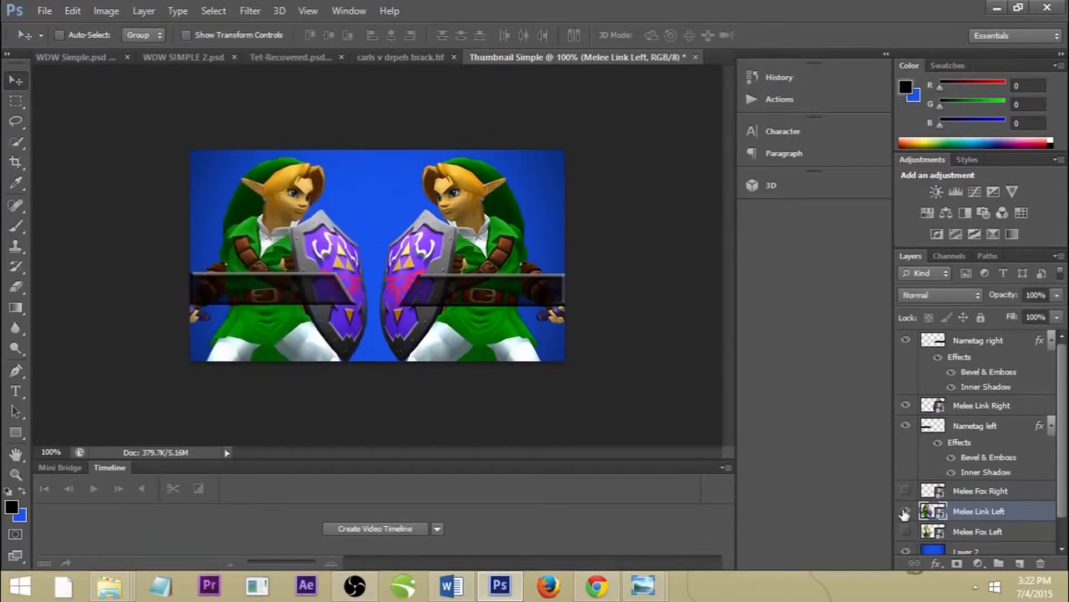
left_click(906, 405)
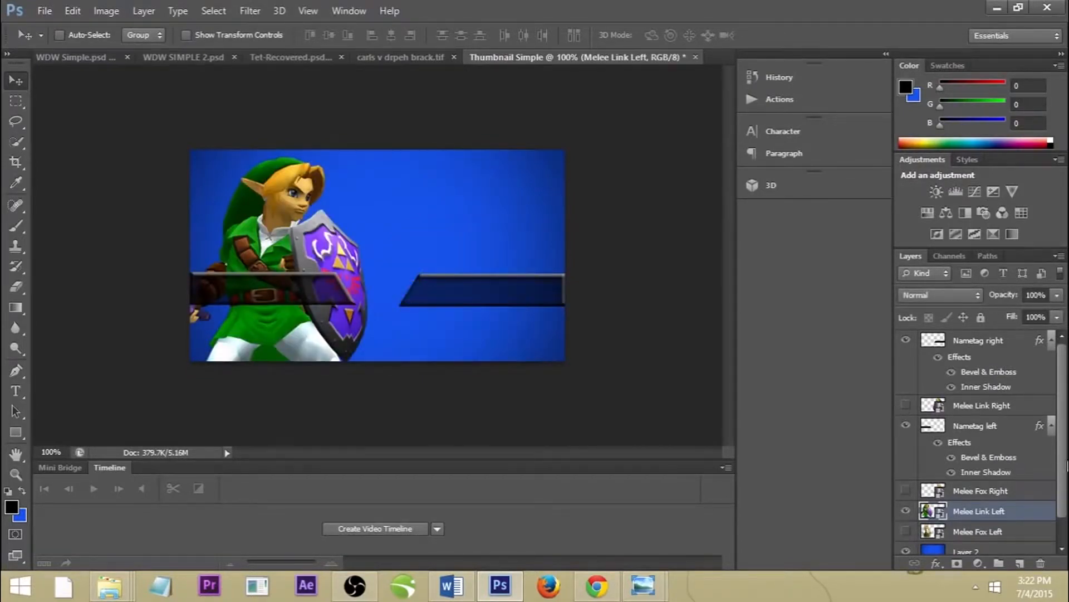
left_click(905, 491)
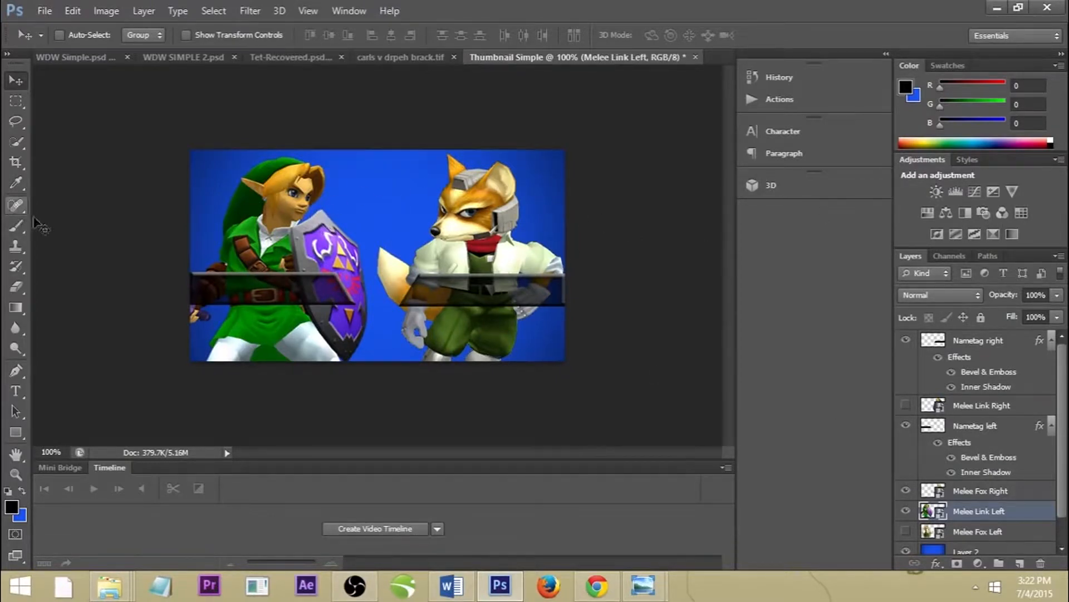
Step: Create a new layer named "Name LEft" and move it to the top of the layer stack
left_click(18, 390)
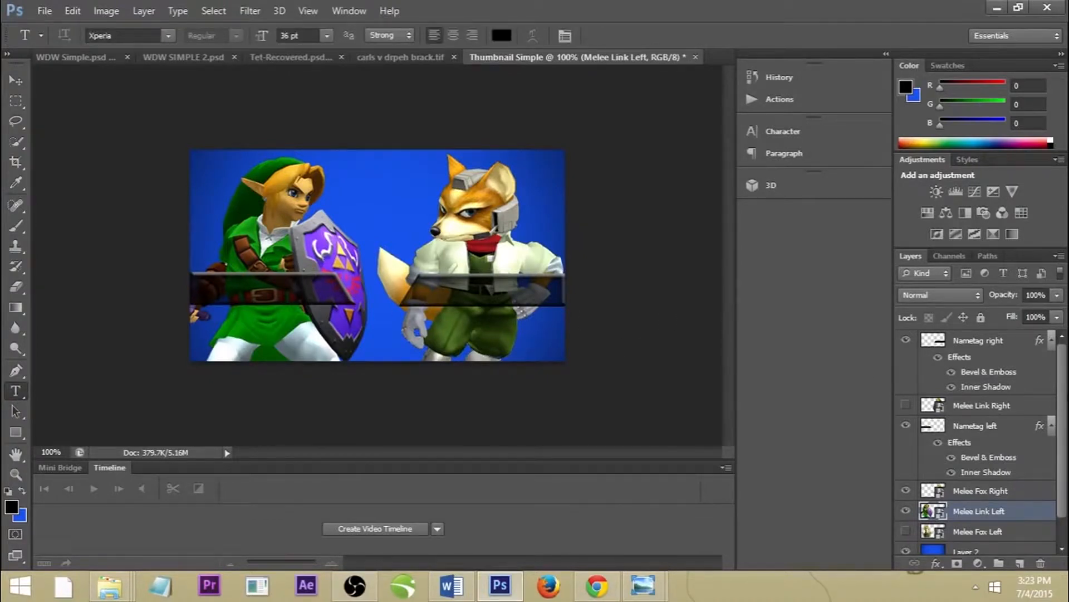
left_click(144, 11)
mouse_move(158, 34)
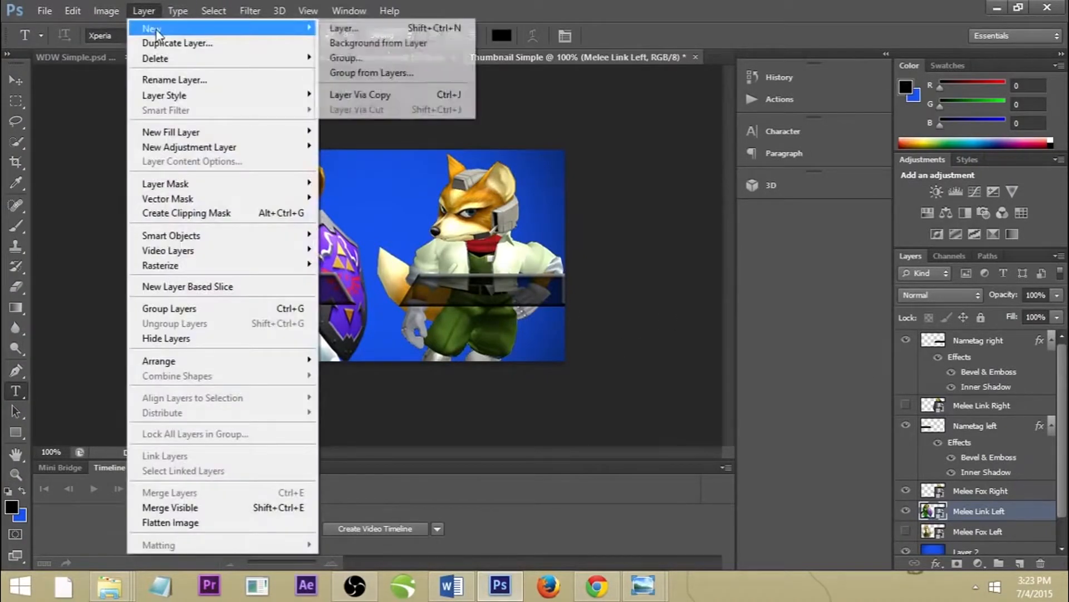
left_click(425, 24)
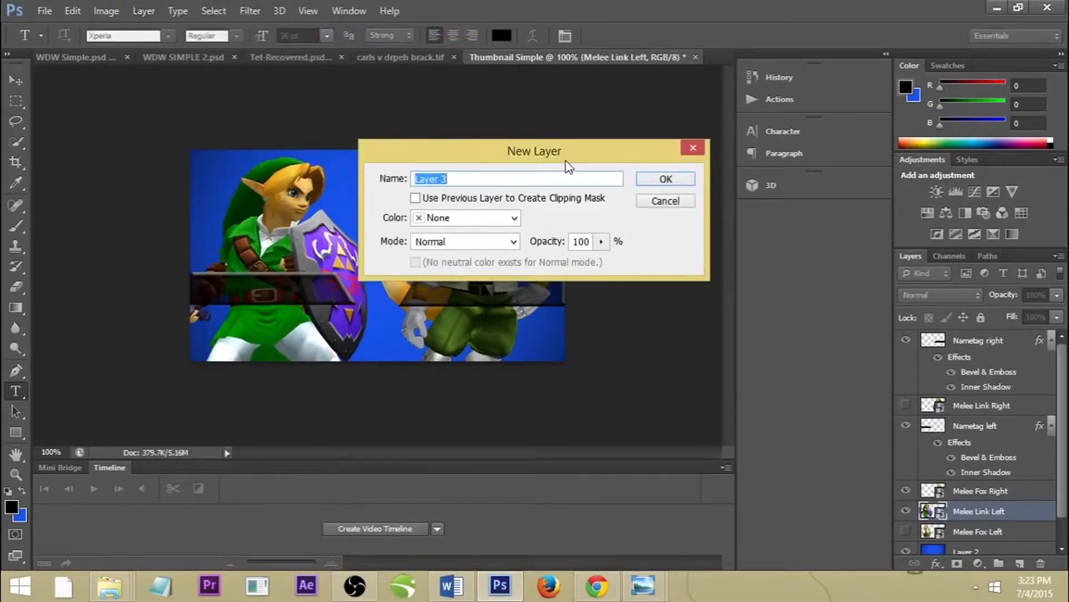
type("Name LEft")
key("Return")
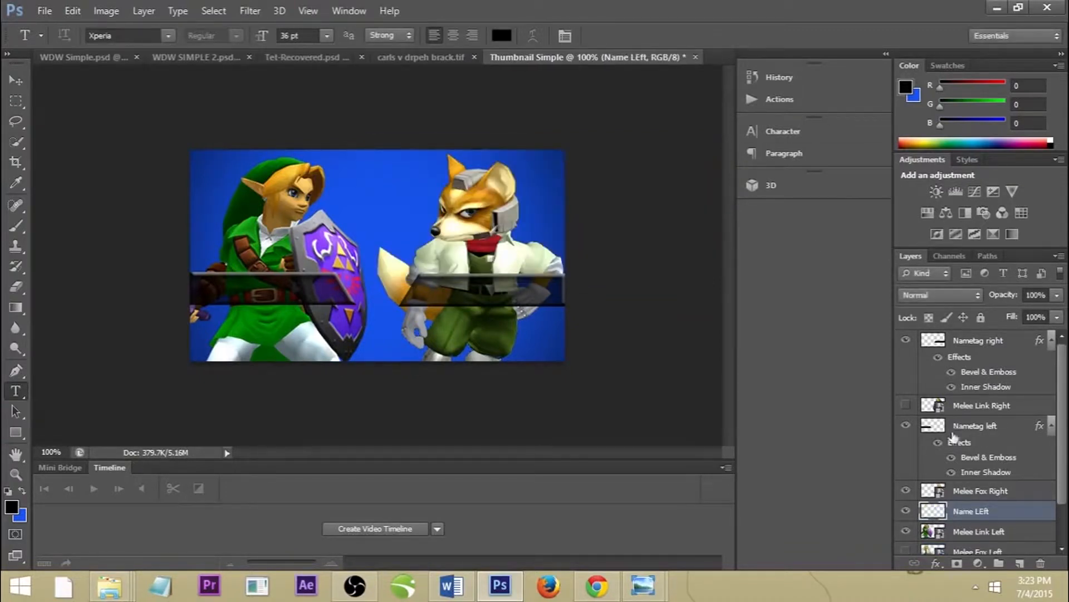
left_click_drag(991, 521, 997, 342)
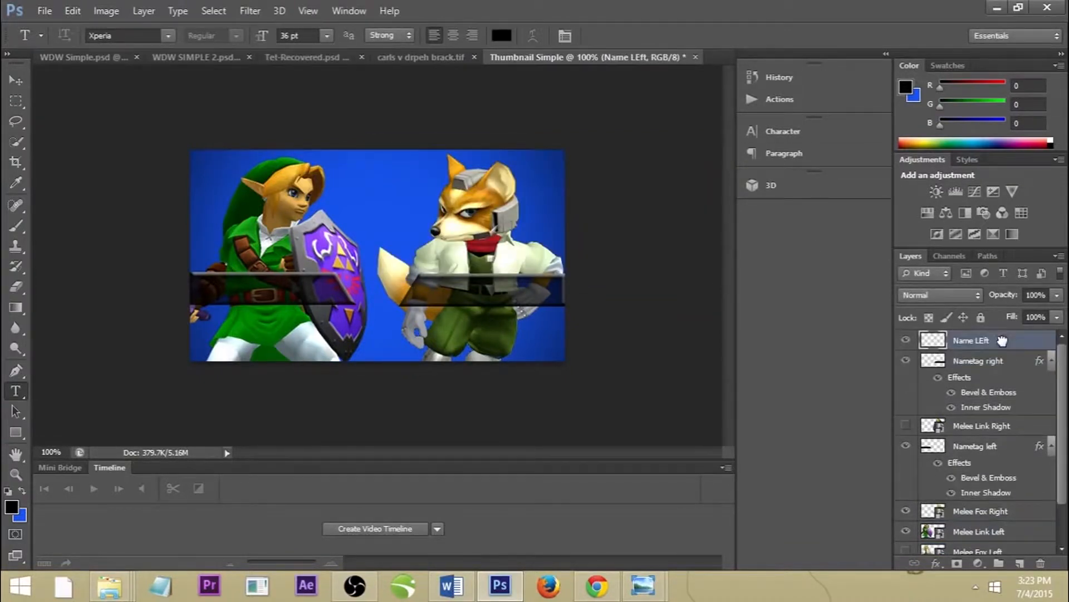
Step: Add the player's name as 36 pt Xperia text on the left nametag and nudge it slightly right and down
left_click(205, 291)
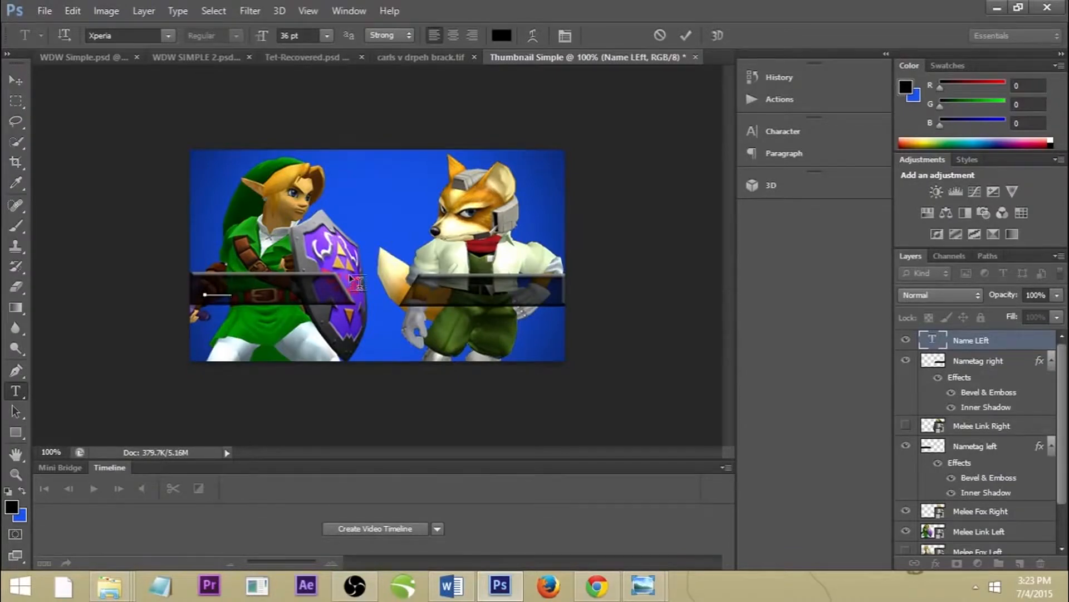
type("AUS")
left_click(20, 82)
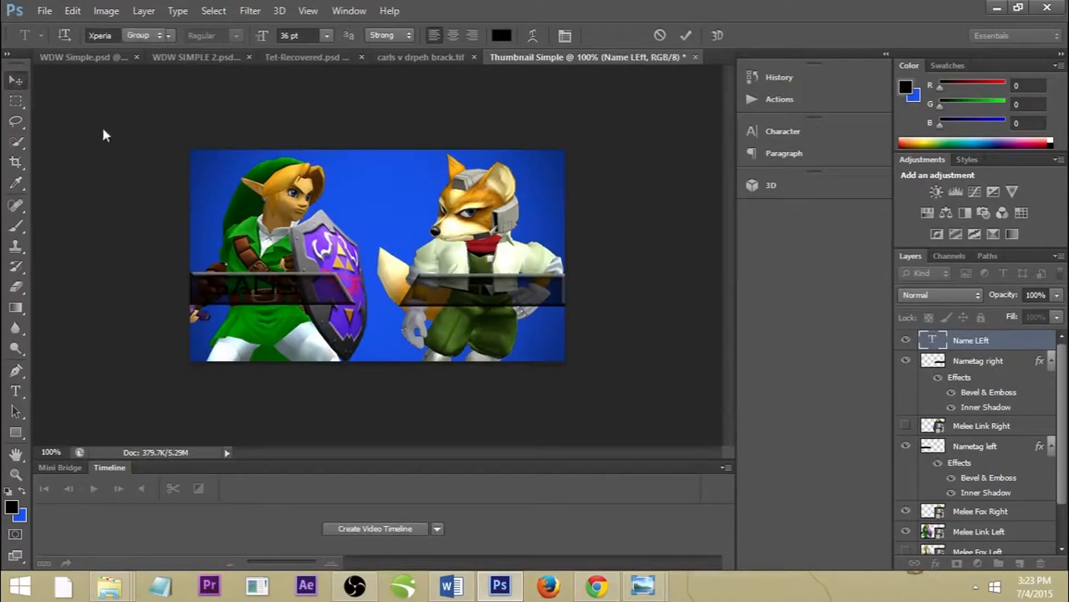
left_click_drag(263, 289, 269, 292)
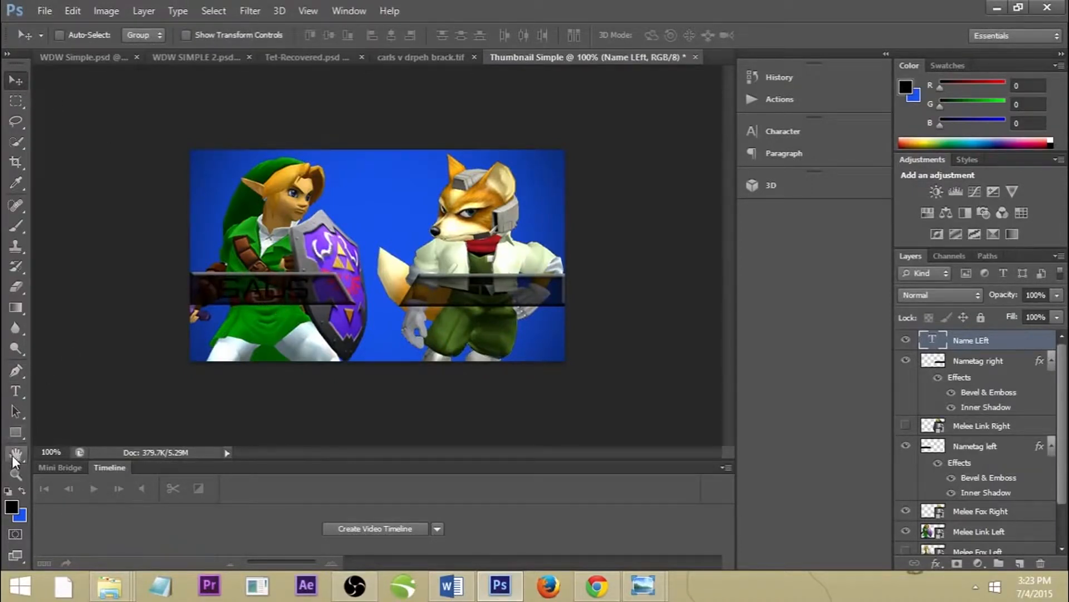
Step: Recolor the player name text on the left nametag to white (ffffff)
left_click(15, 391)
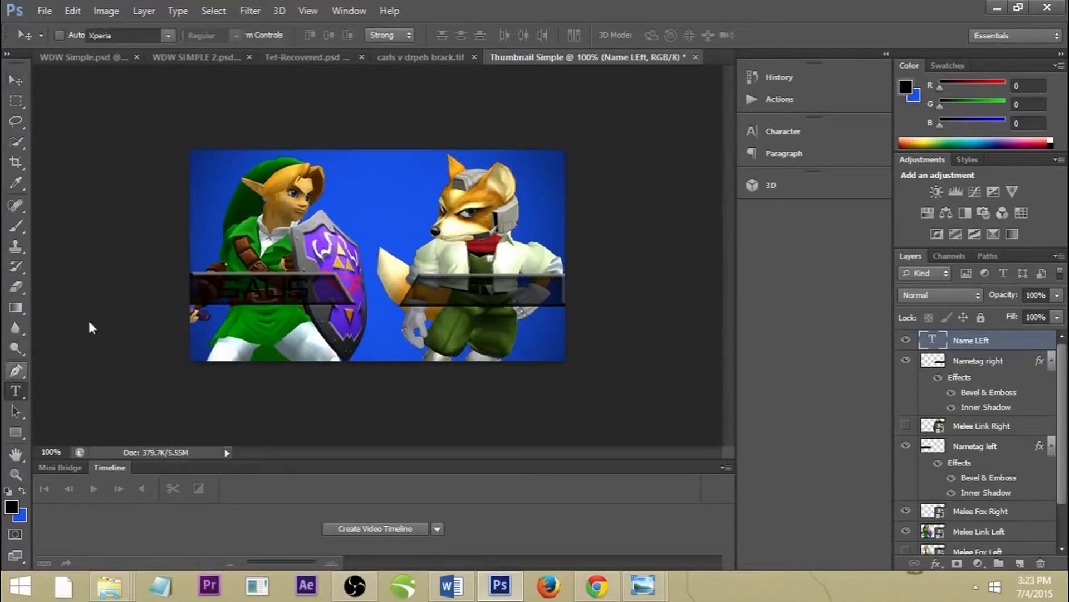
double_click(263, 281)
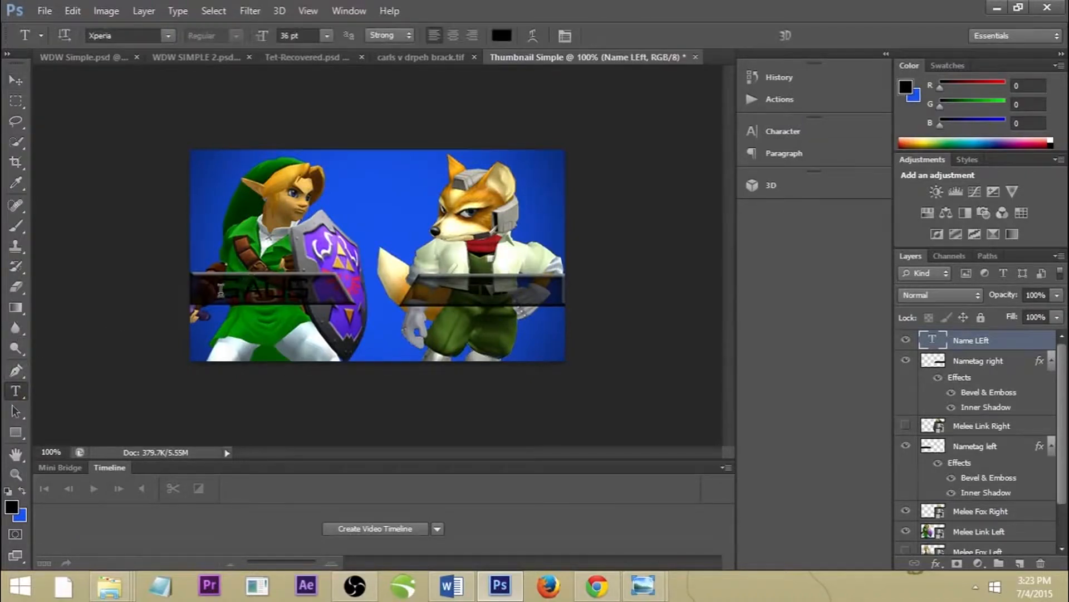
left_click(17, 513)
type("ffffff")
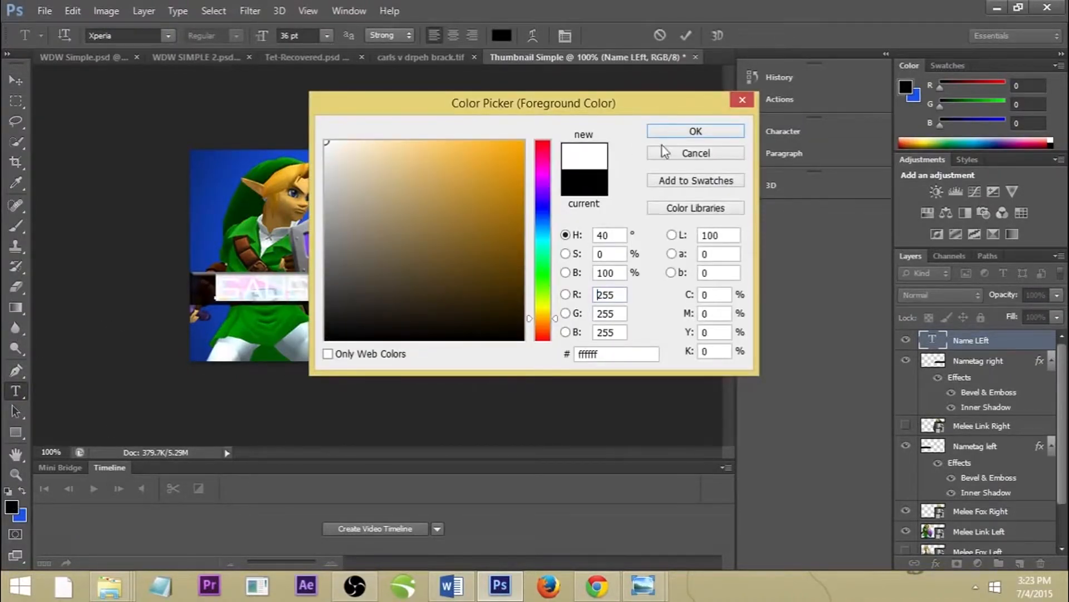
left_click(675, 131)
left_click(21, 79)
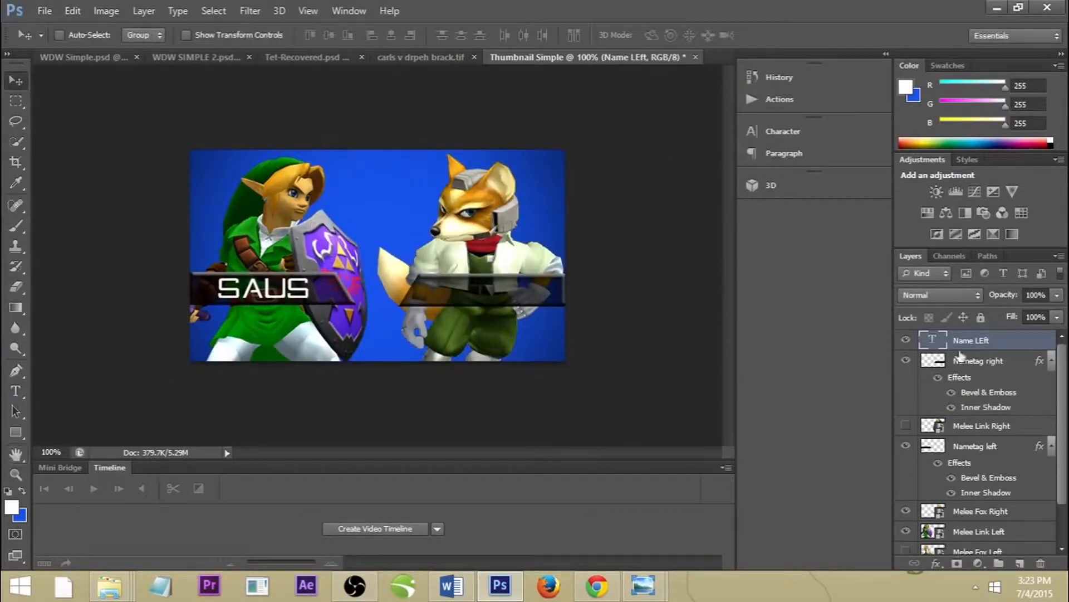
Step: Create a new layer named "Name Right" above "Name LEft"
left_click(144, 11)
mouse_move(310, 37)
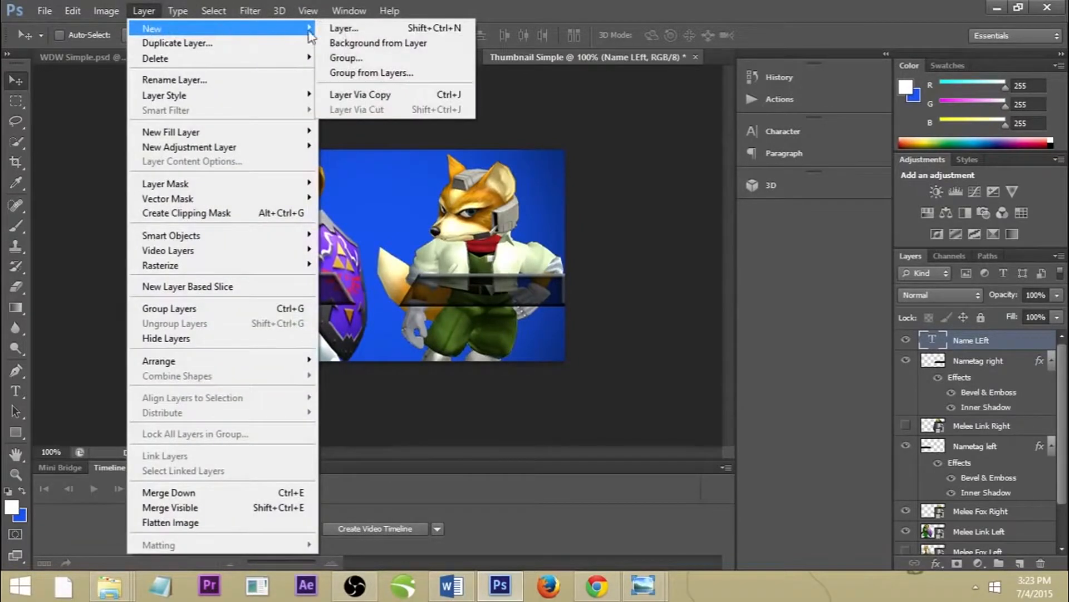
left_click(344, 28)
type("Name")
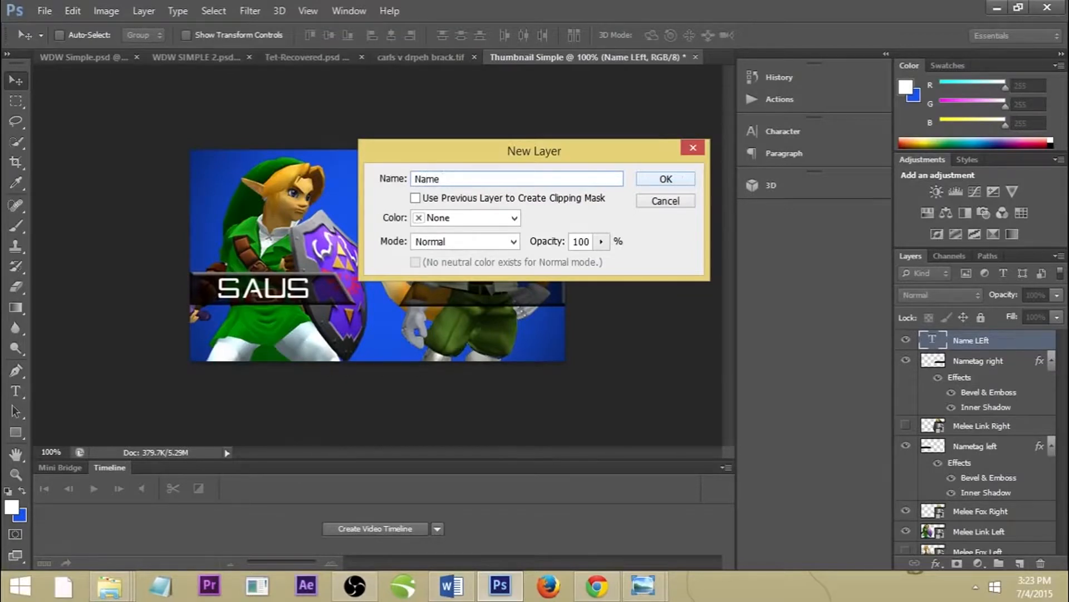
type(" Ri")
key("Return")
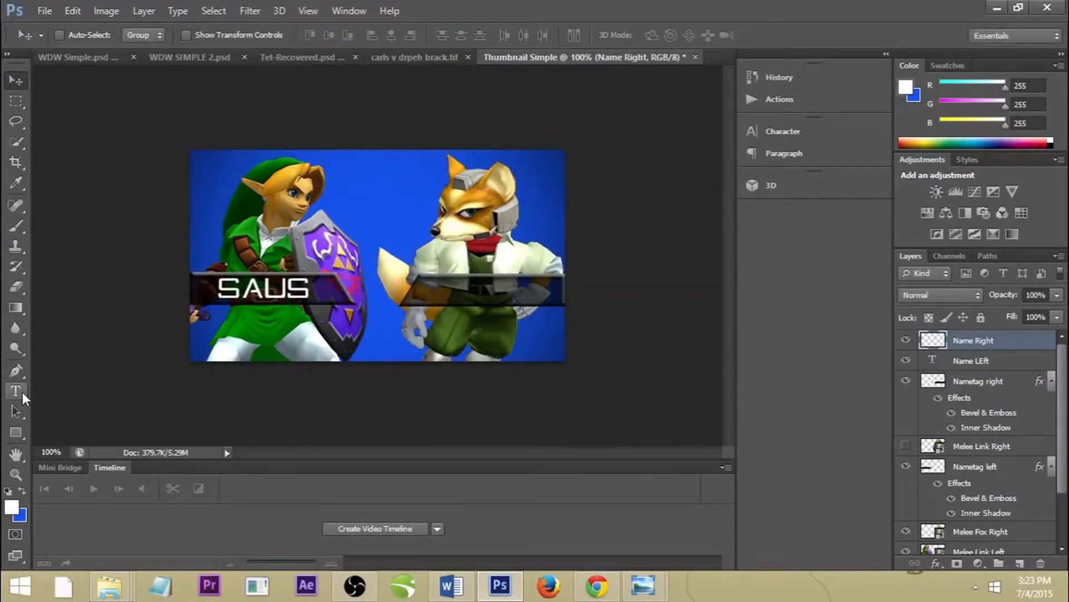
Step: Add the second player's name in white 36 pt Xperia text on the right nametag and nudge it slightly right
left_click(21, 392)
left_click(432, 304)
type("LEFFEN")
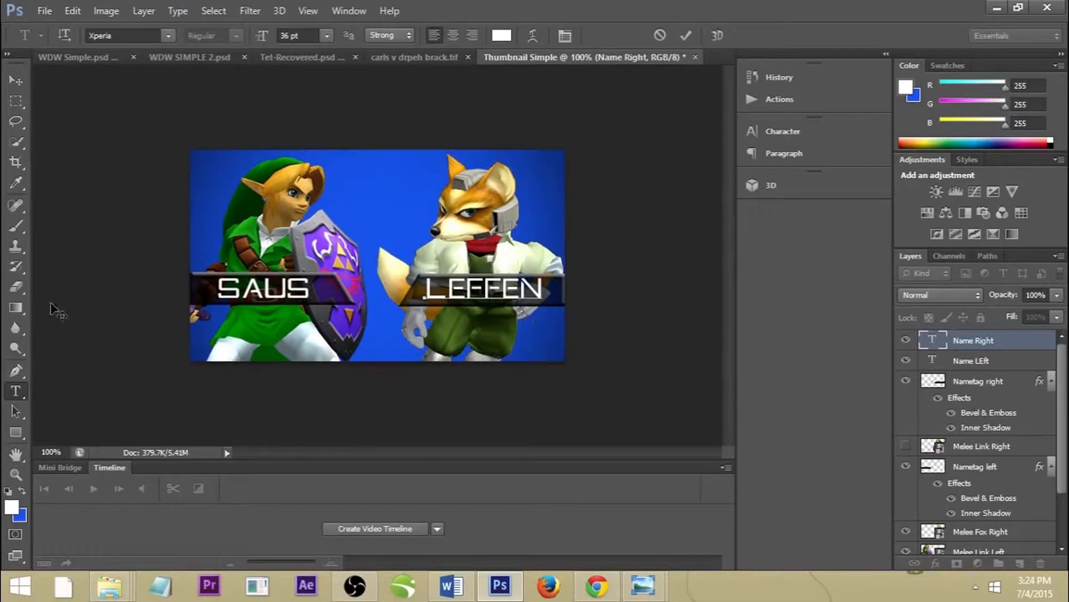
left_click(16, 77)
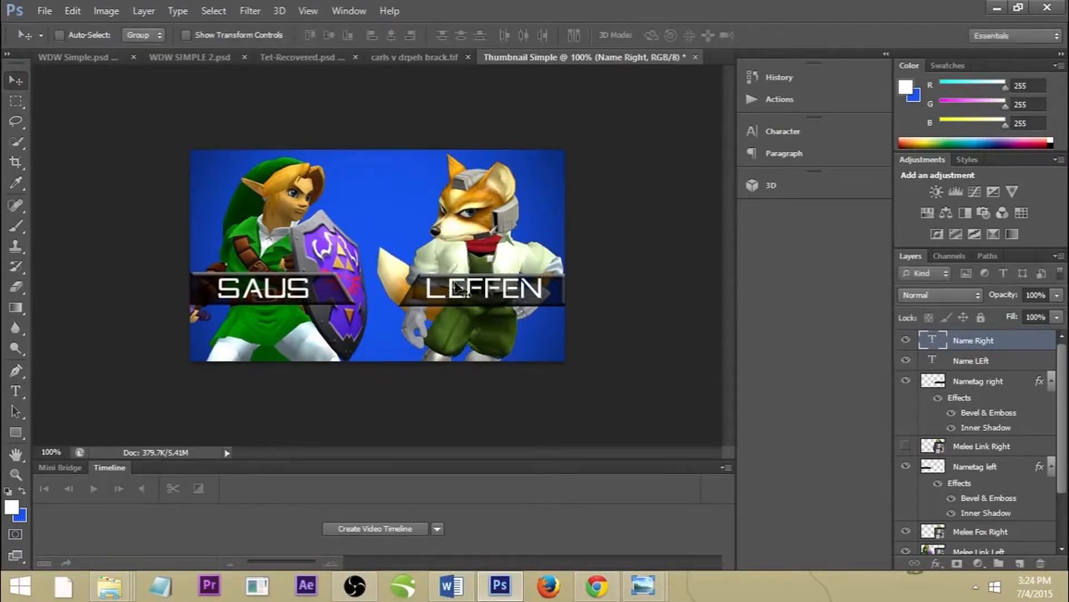
left_click_drag(456, 295, 466, 296)
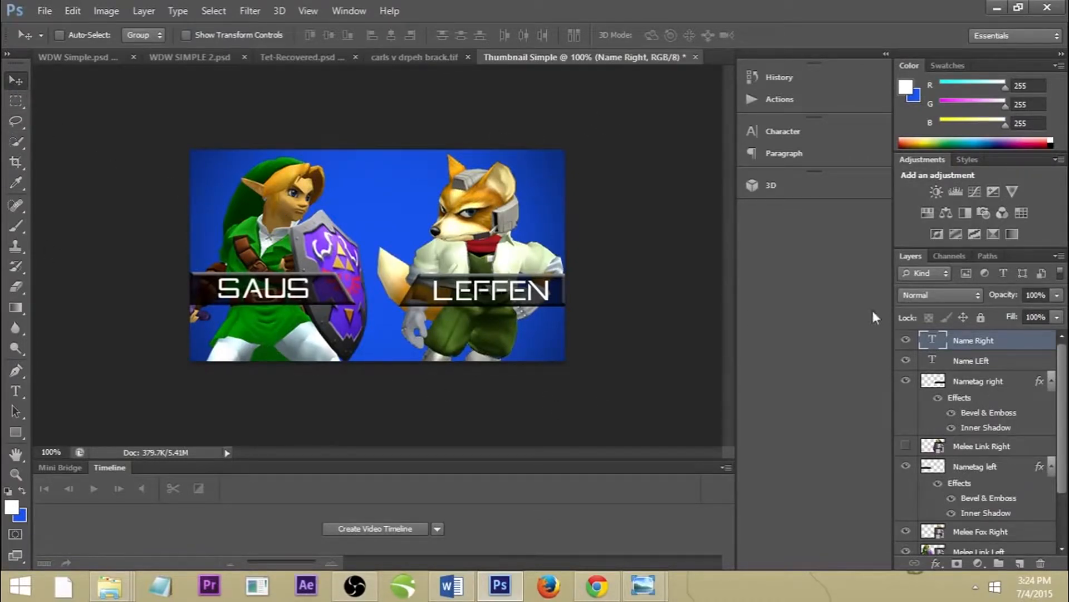
Step: Add a white 36 pt Xperia caption reading "Melee Singles Winner's Bracket" below the nametags, starting near the canvas's left edge
left_click(6, 391)
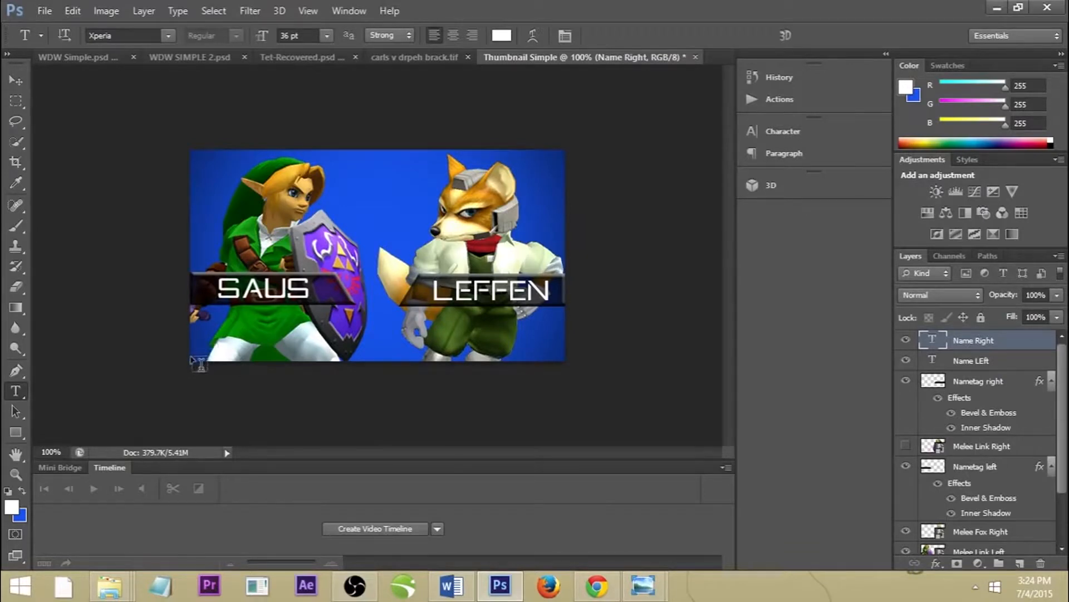
left_click(196, 340)
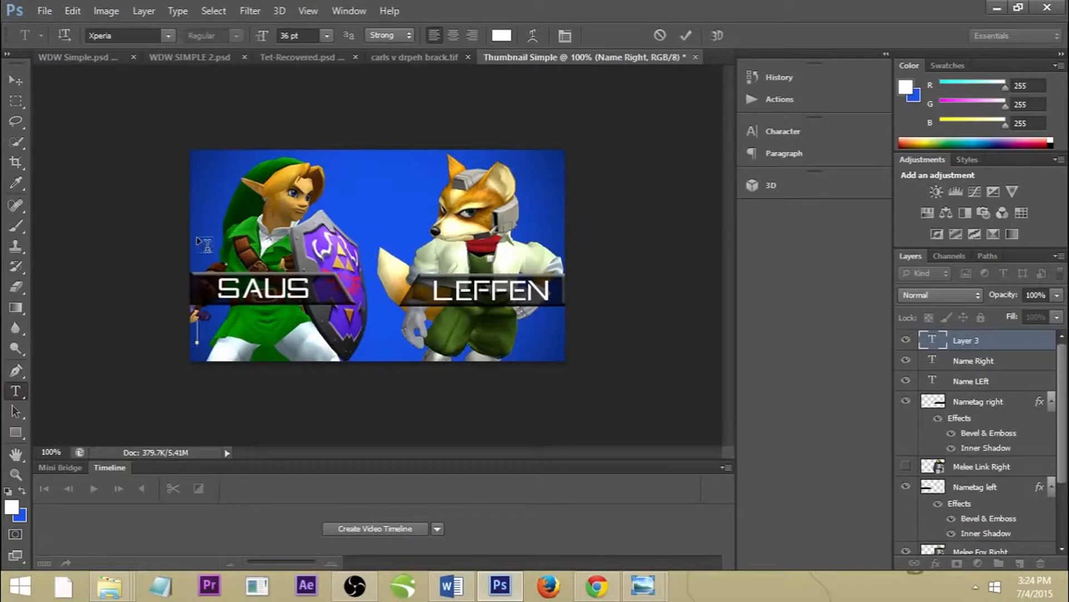
type("ME")
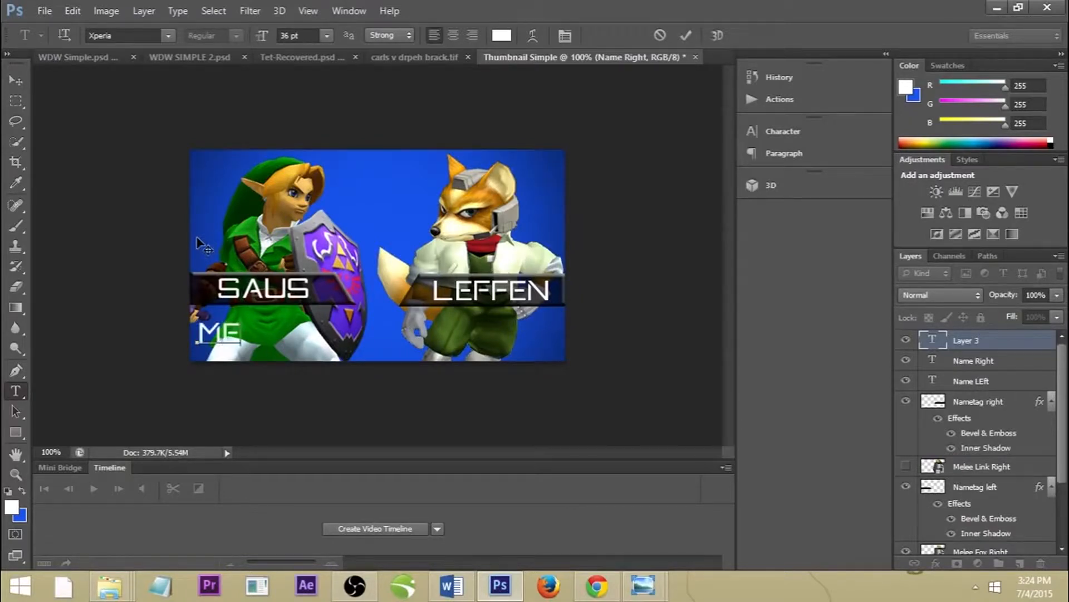
type("LEE SI")
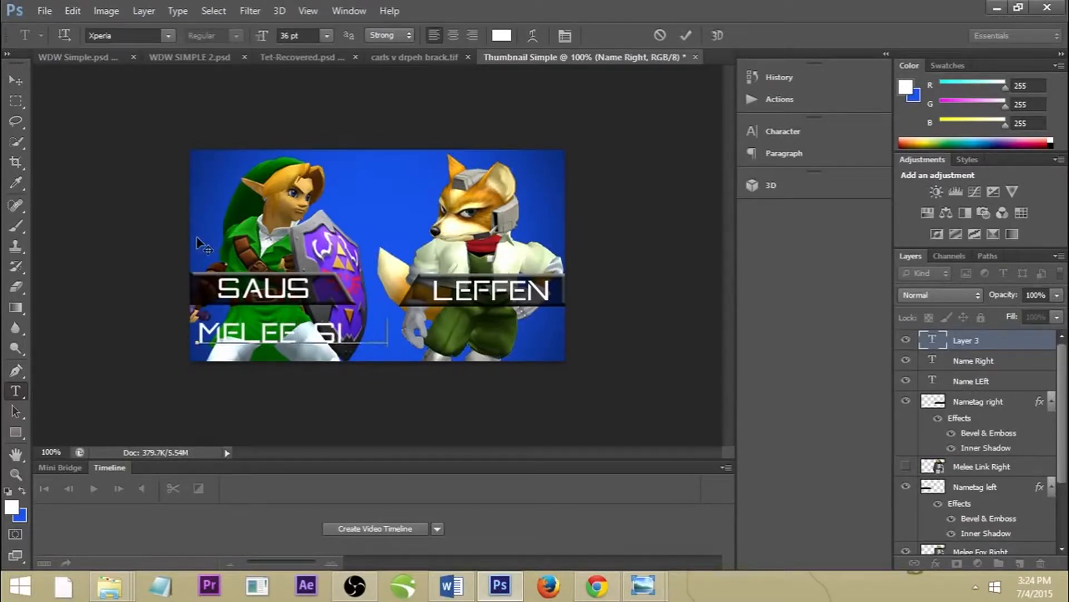
type("NGLES")
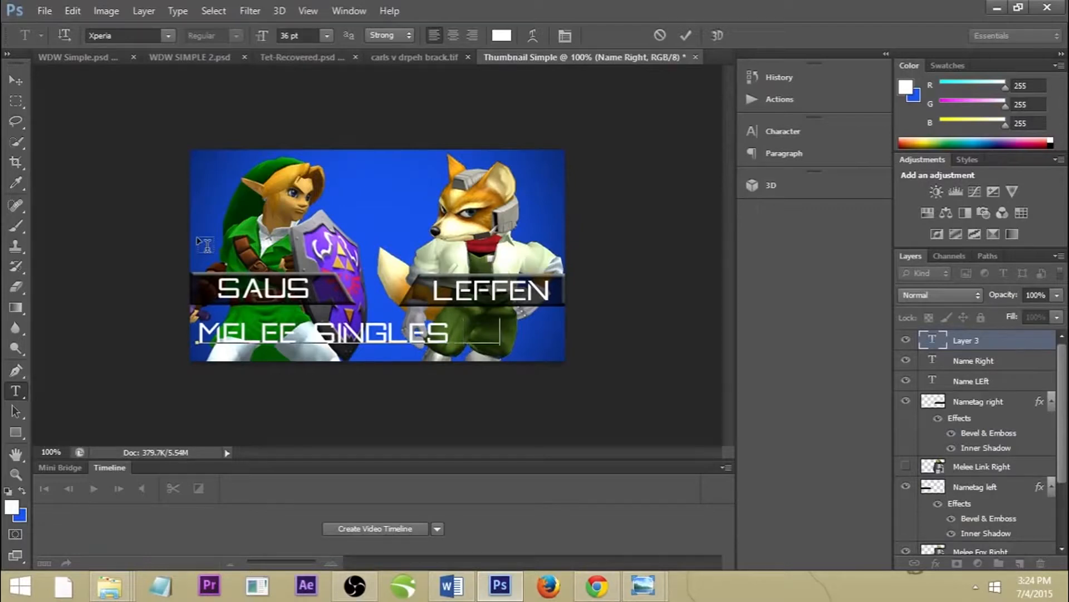
type(" WINNER FINAL")
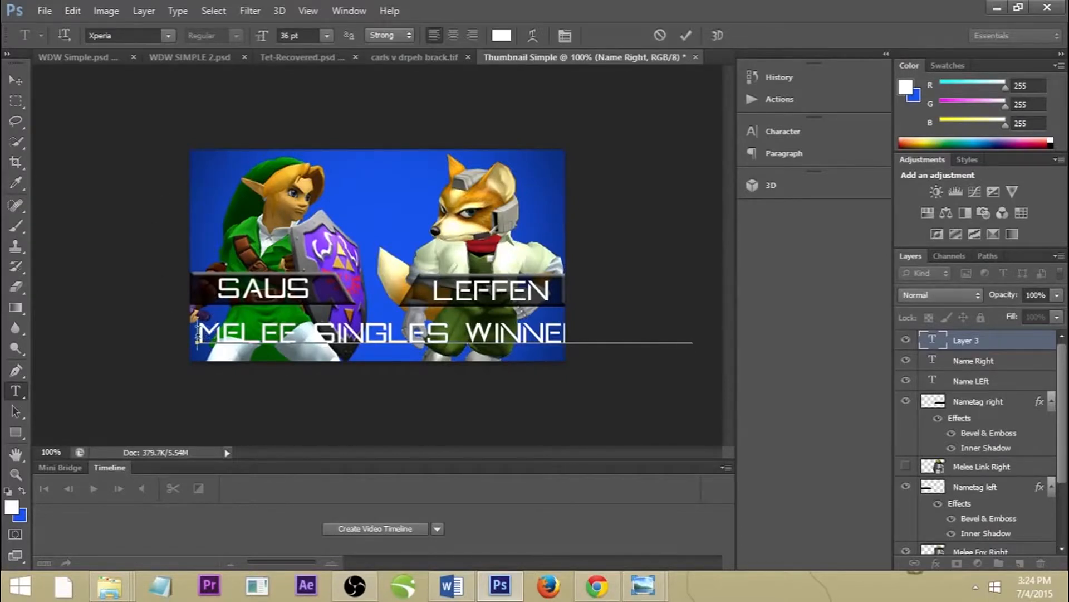
Step: Reduce the bracket caption's font size to 24 pt and move it slightly right
left_click_drag(201, 333, 692, 334)
left_click(327, 35)
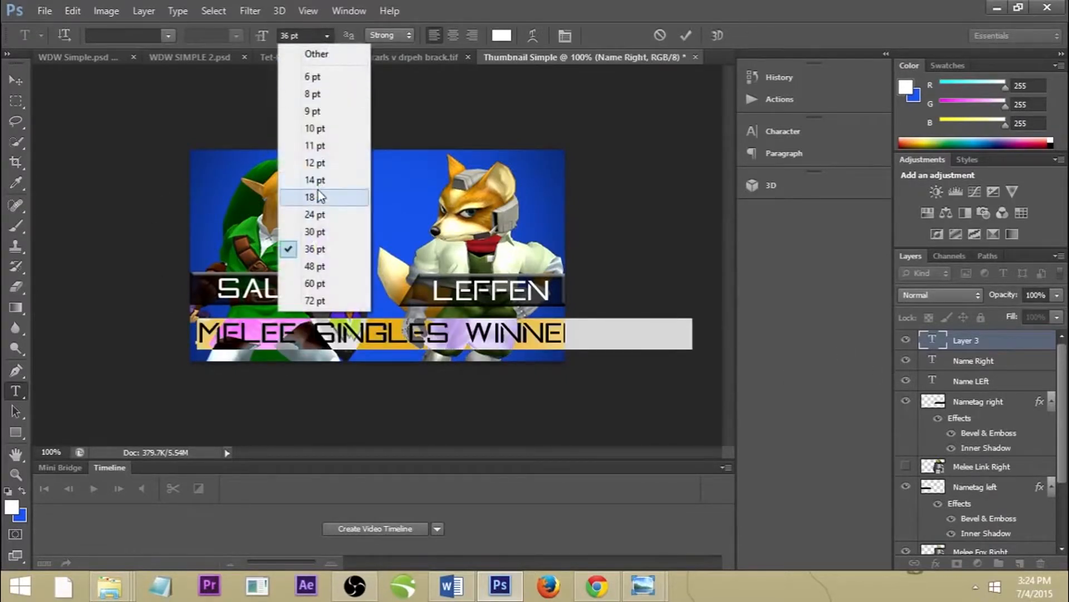
left_click(314, 197)
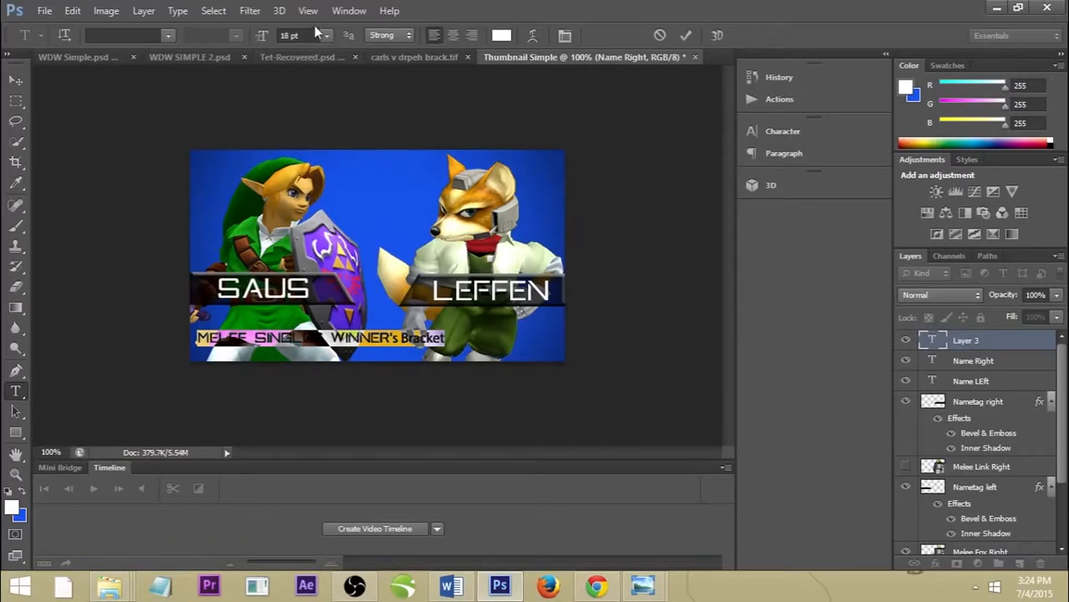
left_click(327, 36)
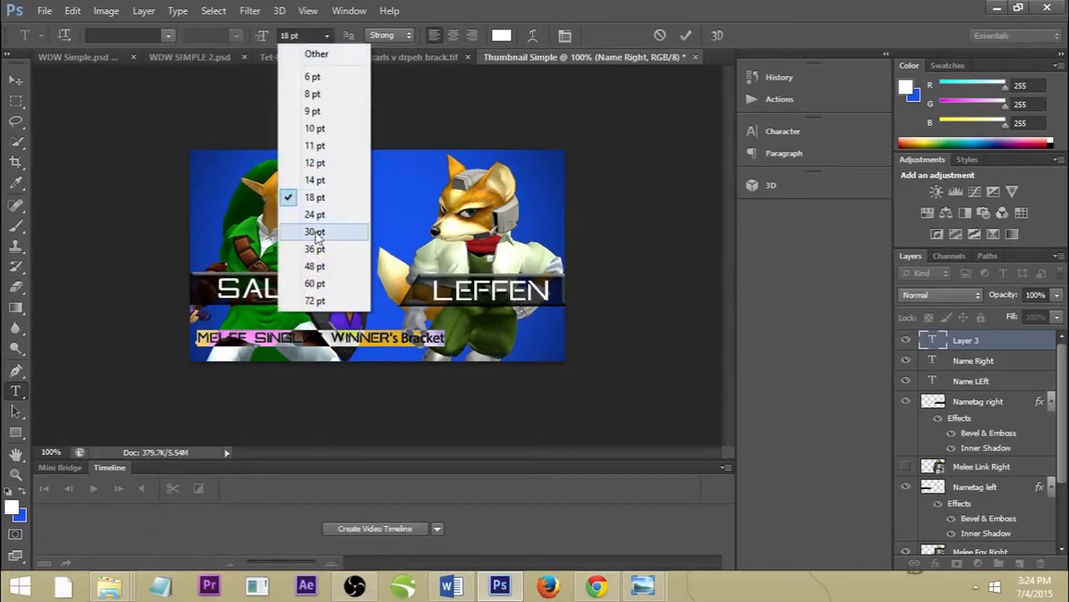
left_click(315, 231)
left_click(327, 36)
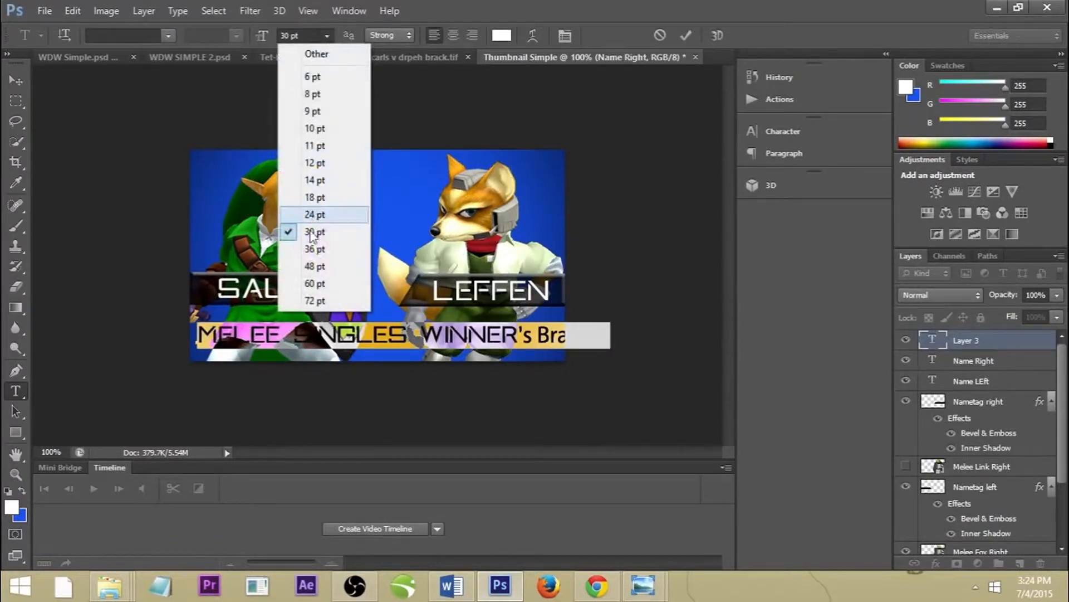
left_click(314, 215)
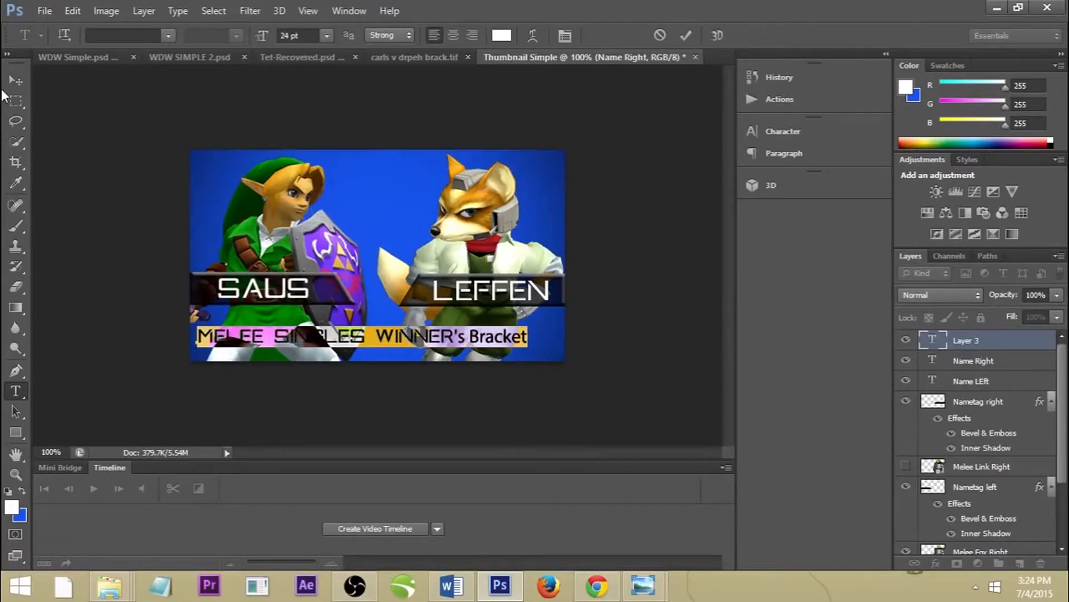
left_click(15, 81)
left_click_drag(390, 340, 404, 339)
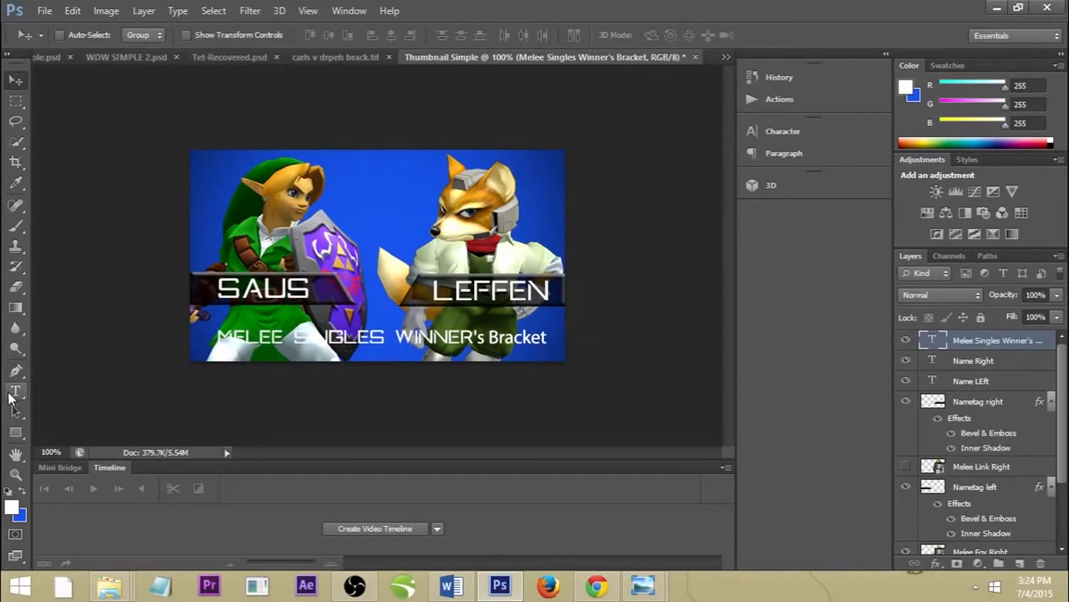
Step: Change the whole bracket caption's font to Times New Roman and shift it right to sit centered below the nametags
left_click(11, 396)
left_click_drag(219, 336, 561, 336)
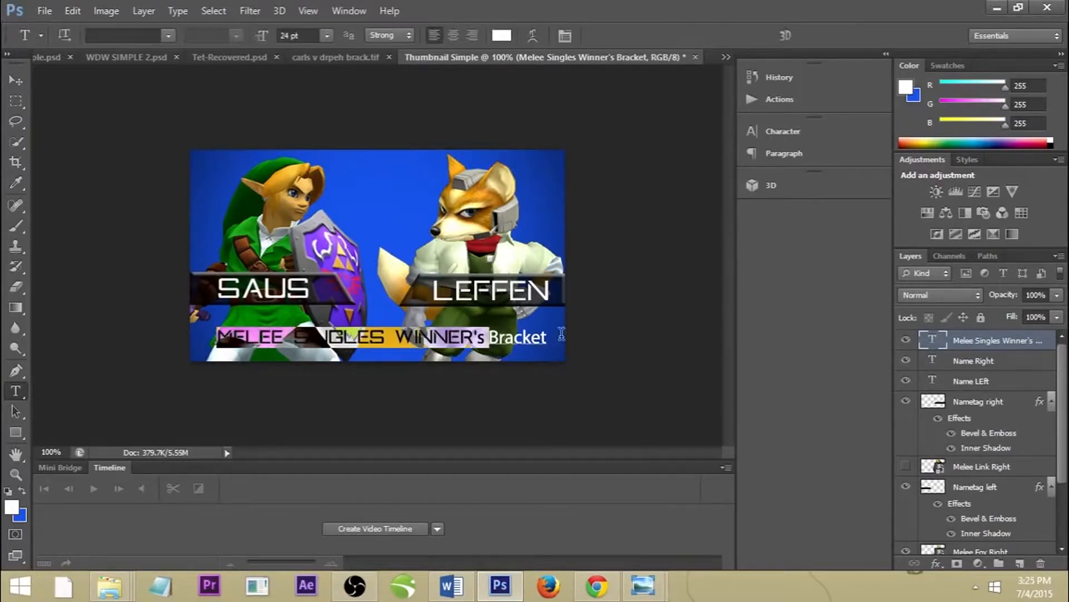
left_click(159, 35)
type("Times New Rom...")
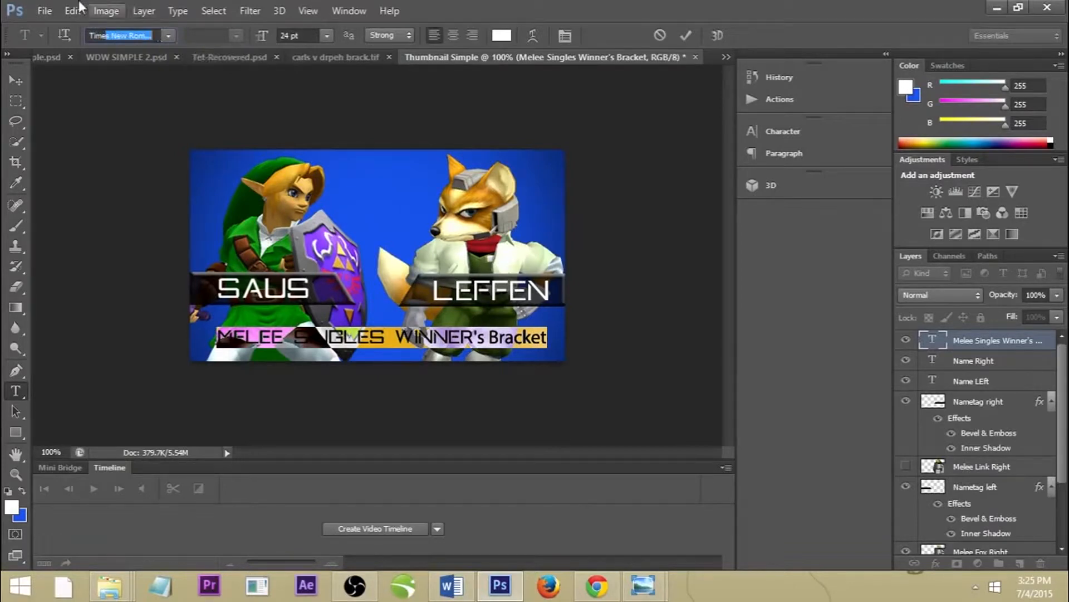
left_click(13, 81)
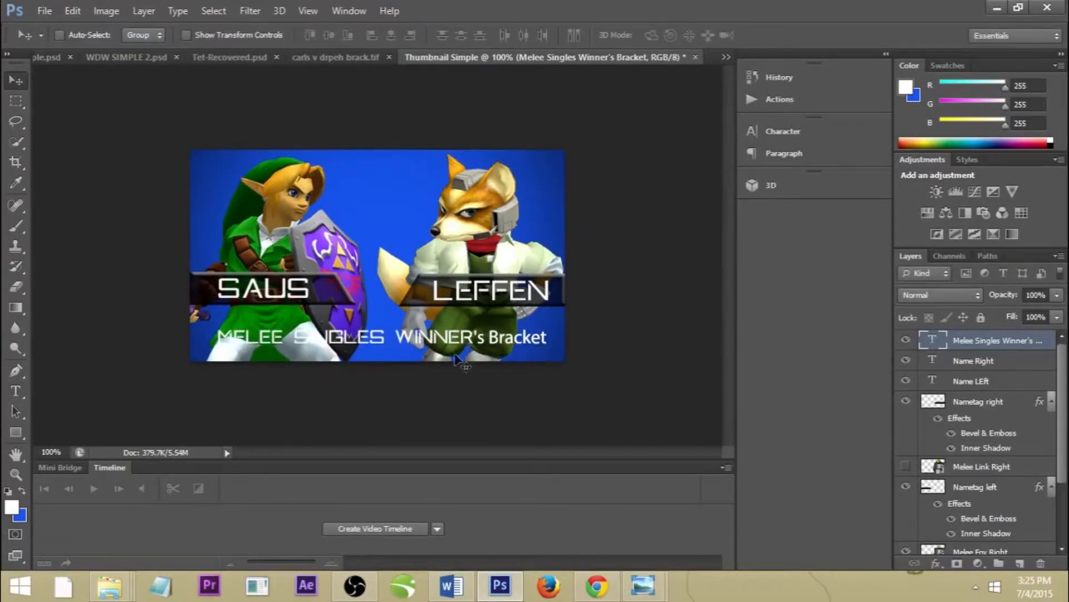
left_click(16, 390)
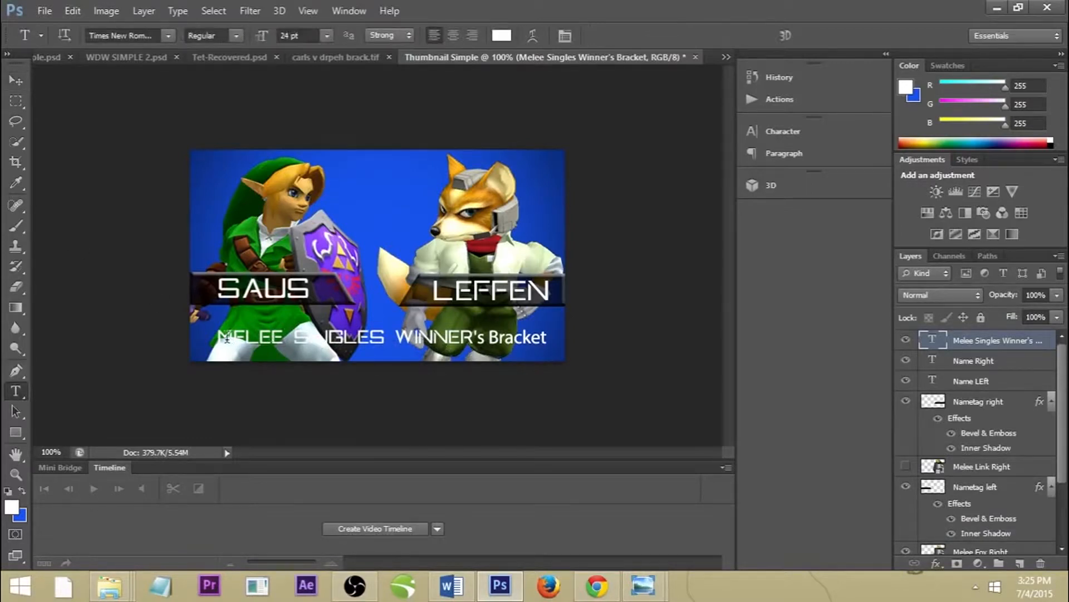
left_click_drag(219, 337, 609, 339)
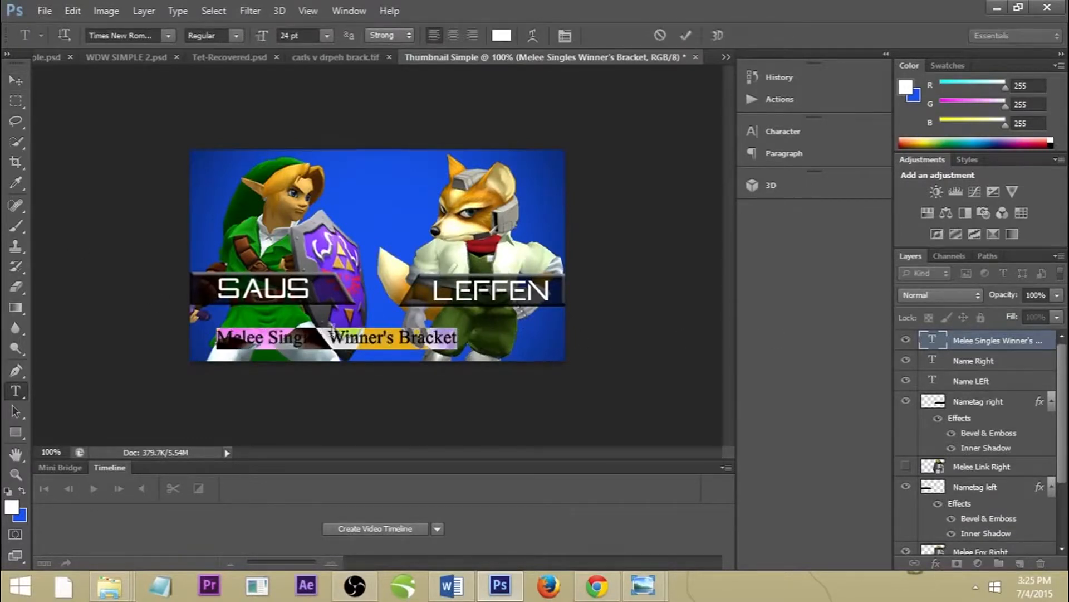
left_click(17, 79)
left_click_drag(369, 339, 400, 338)
Step: Enlarge the bracket caption's font size to 30 pt and move it left to re-center it on the canvas
left_click(15, 391)
left_click_drag(254, 339, 250, 335)
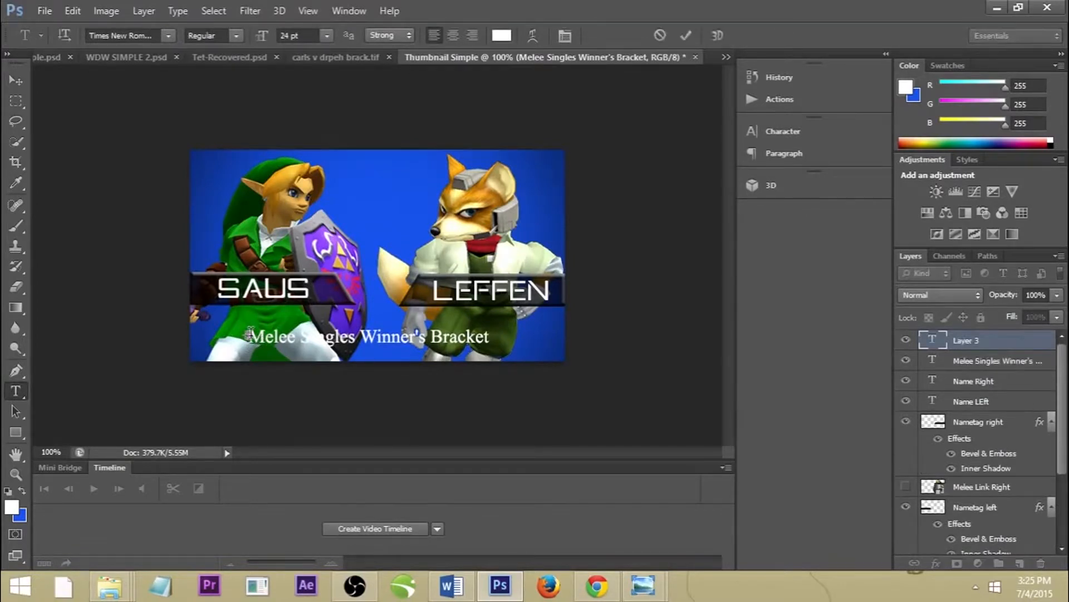
left_click(21, 82)
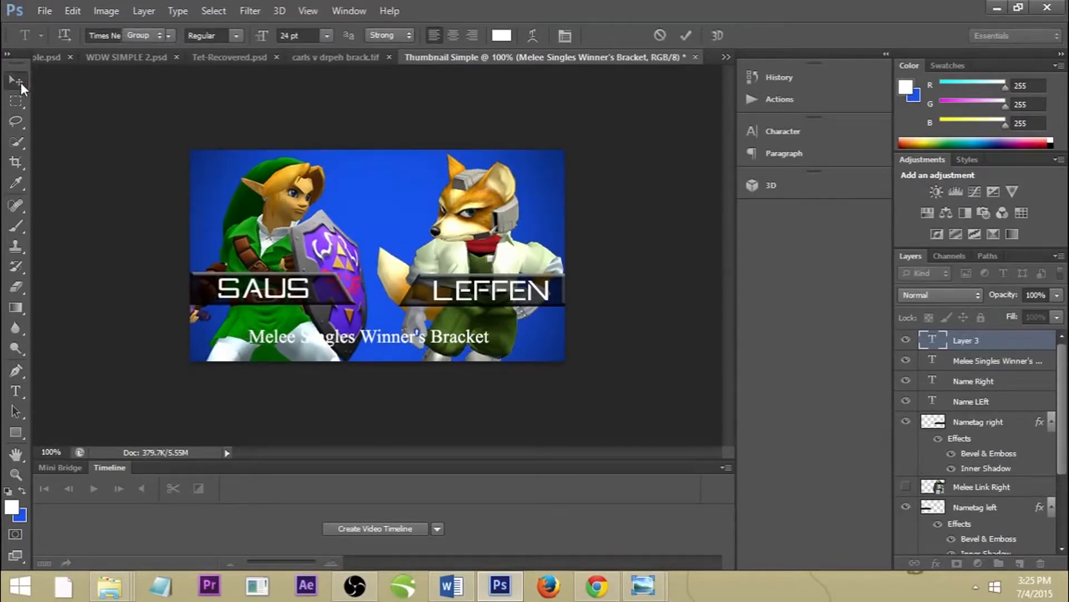
left_click(15, 392)
left_click_drag(248, 337, 574, 313)
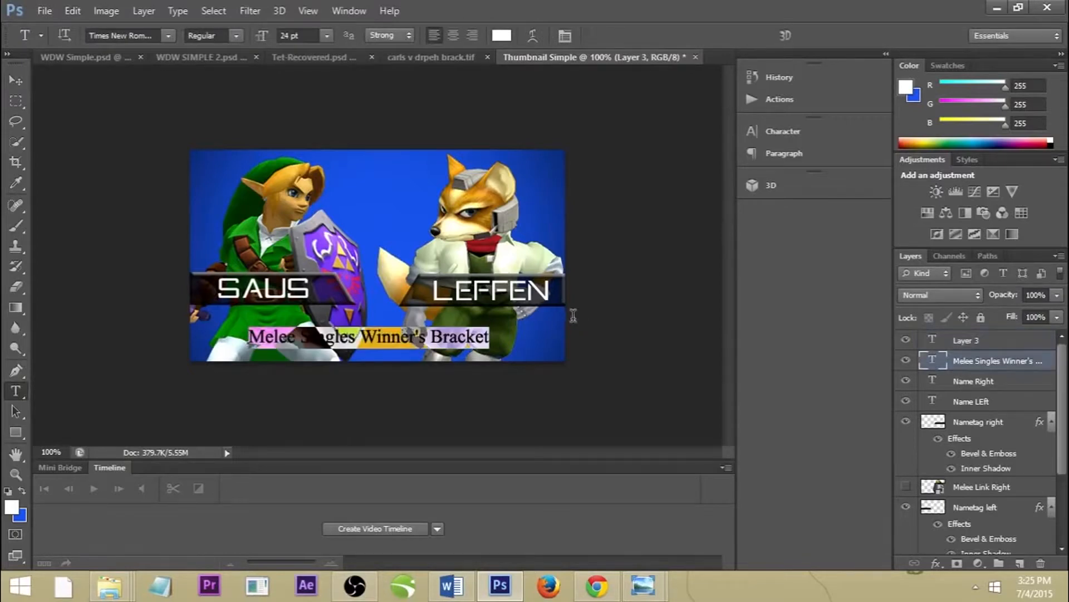
left_click(327, 35)
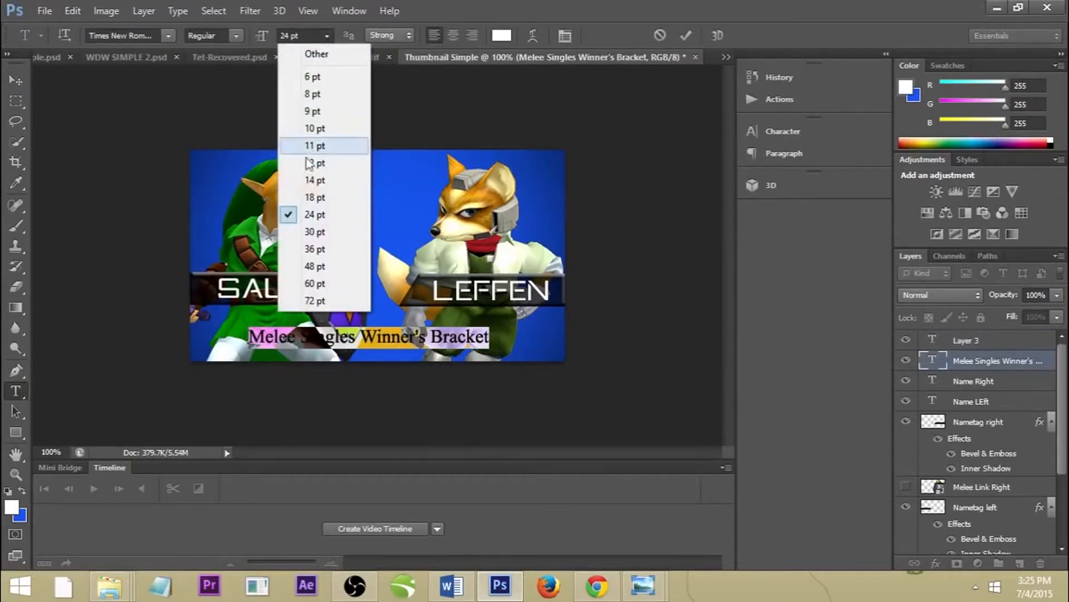
left_click(314, 239)
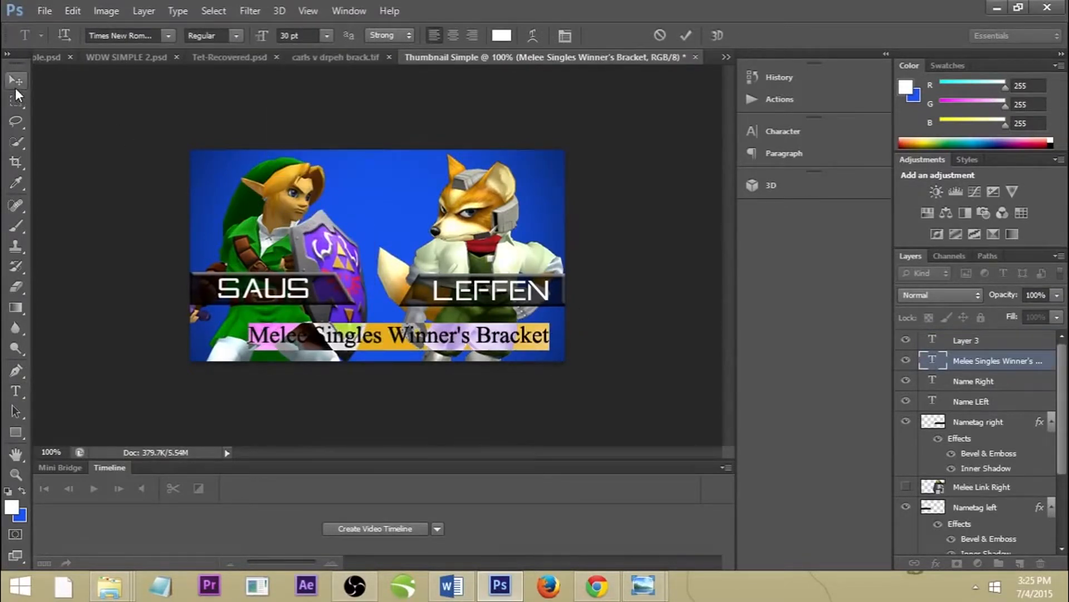
left_click(16, 83)
left_click_drag(377, 342, 357, 341)
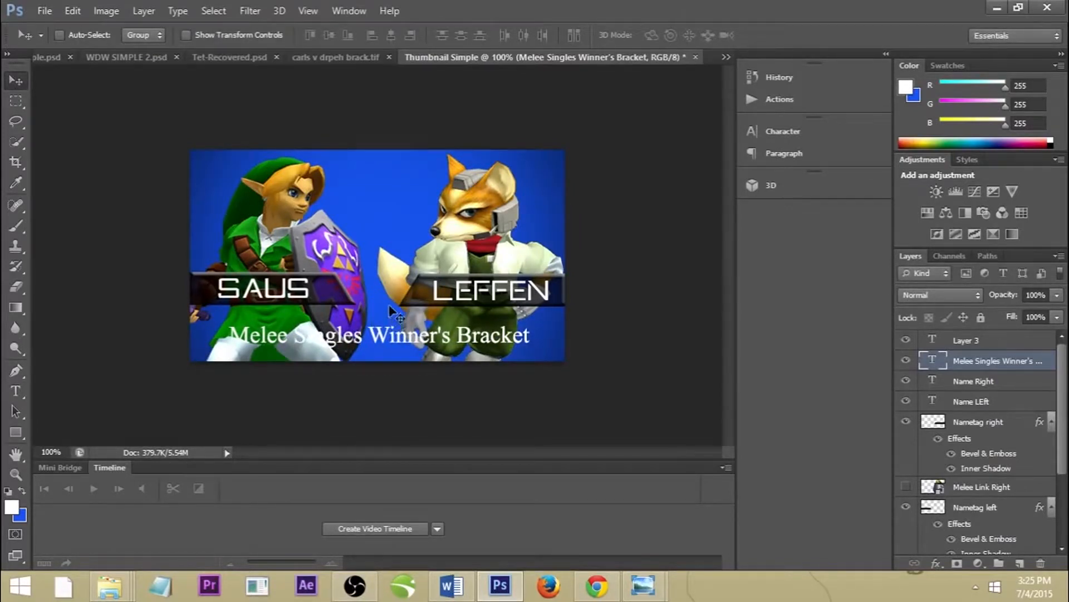
right_click(1004, 365)
right_click(1021, 362)
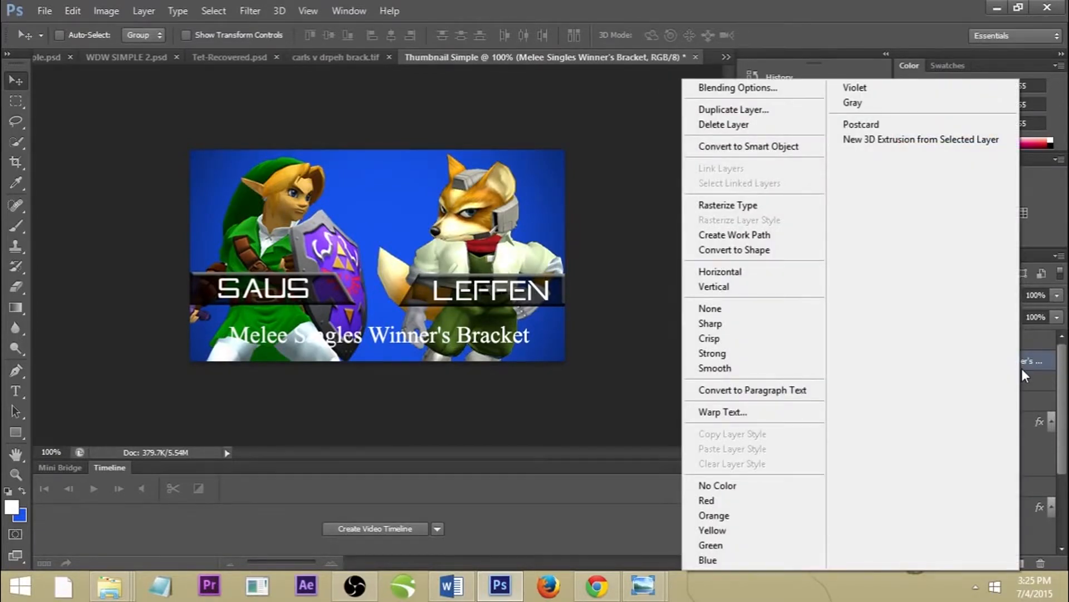
left_click(1021, 368)
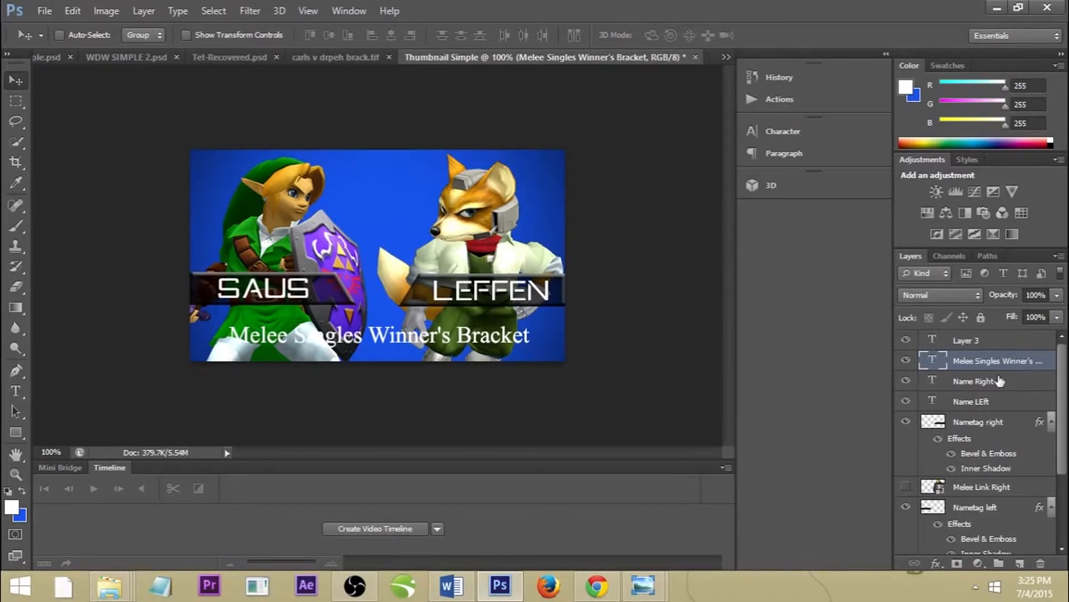
Step: Enable a black outside Stroke effect on the "Melee Singles Winner's Bracket" caption layer and open the stroke settings
right_click(986, 370)
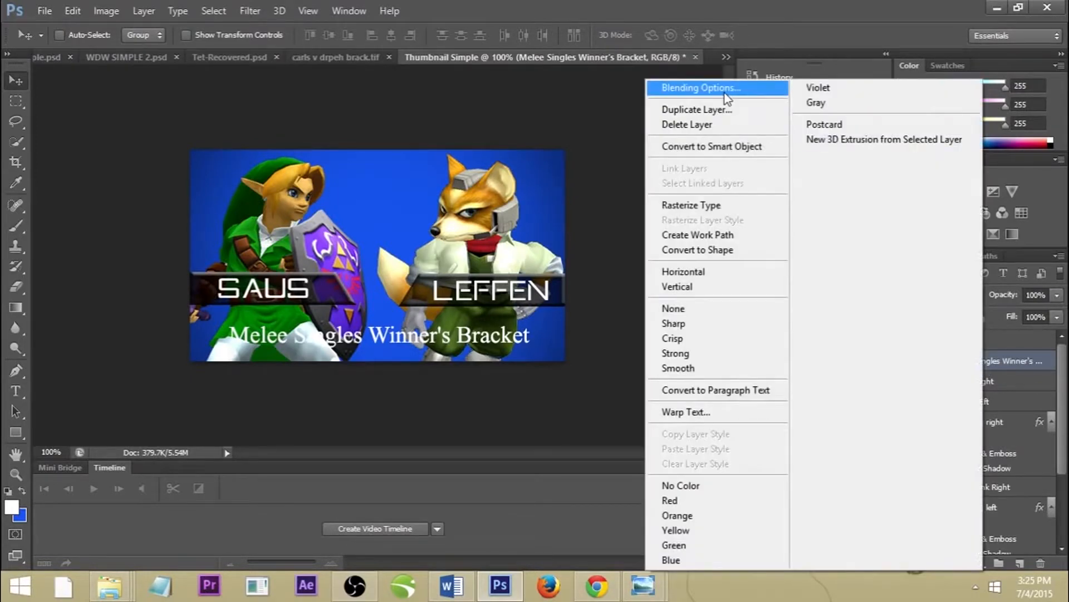
left_click(469, 142)
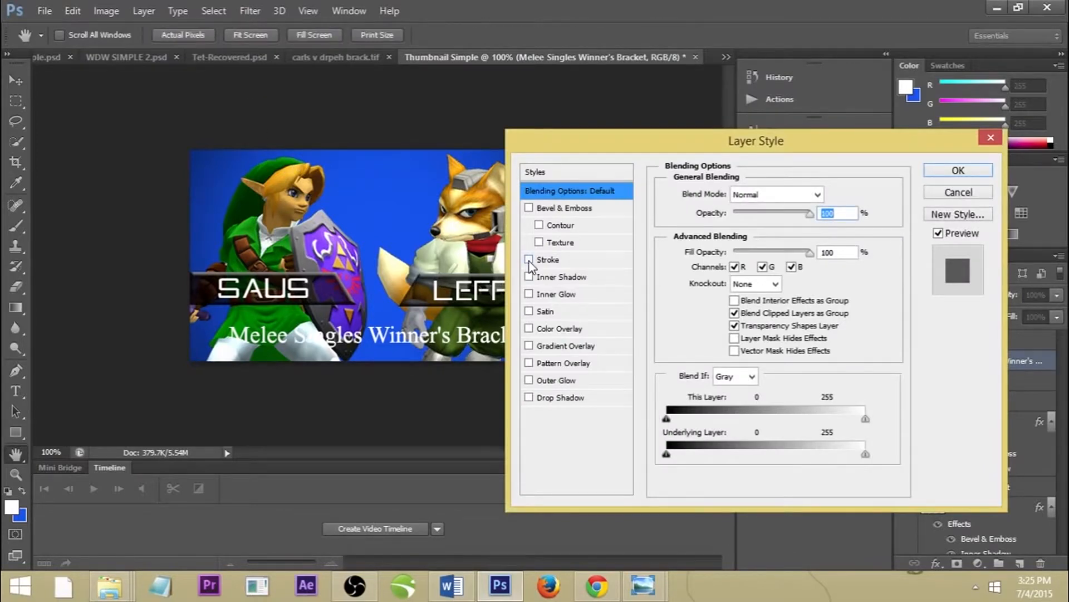
left_click(529, 260)
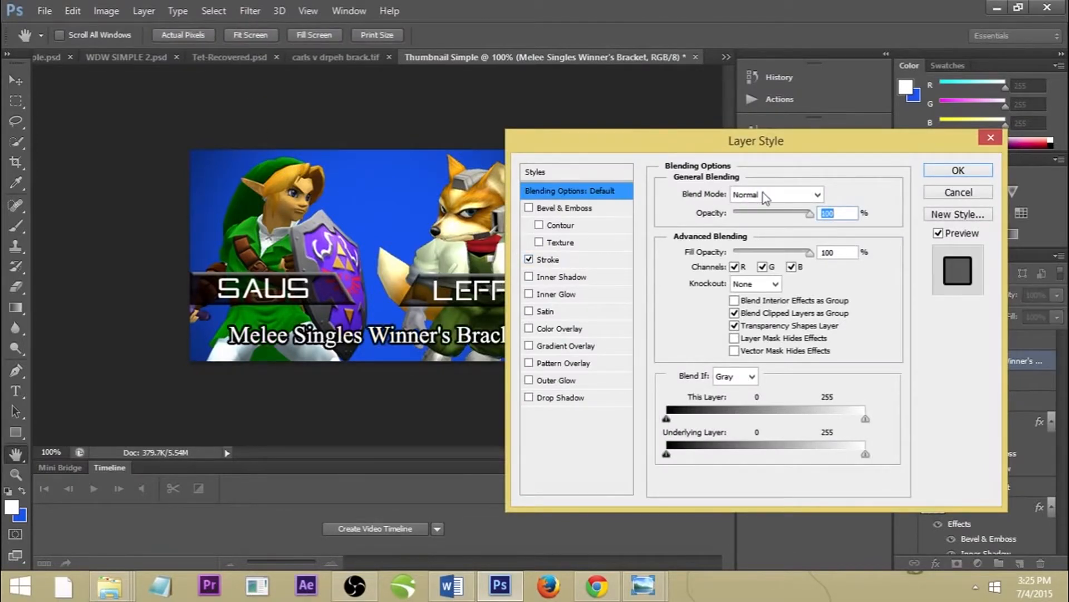
left_click_drag(670, 149, 802, 129)
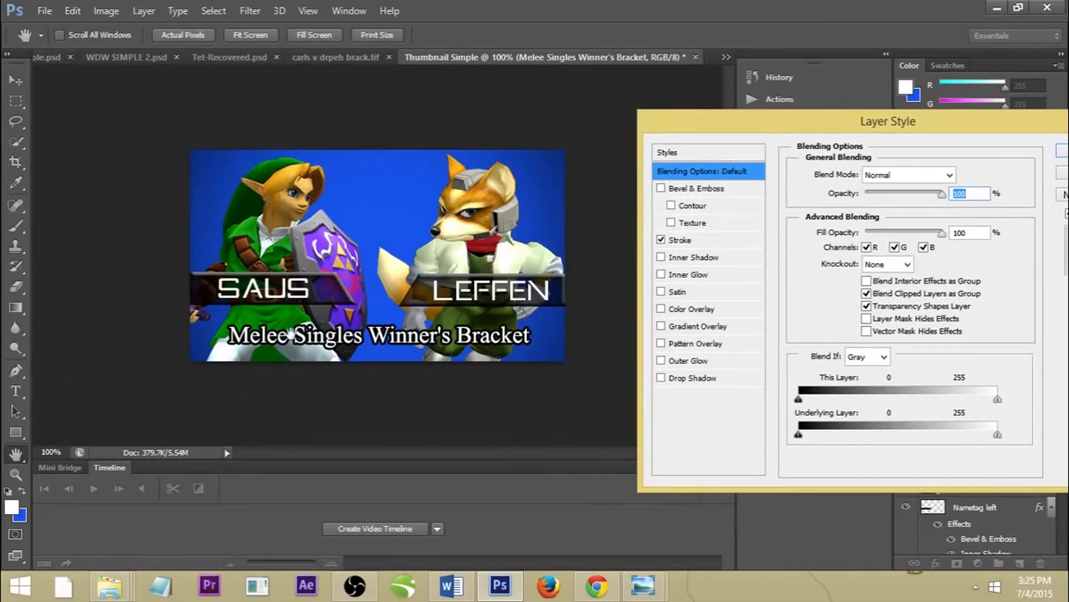
left_click(686, 238)
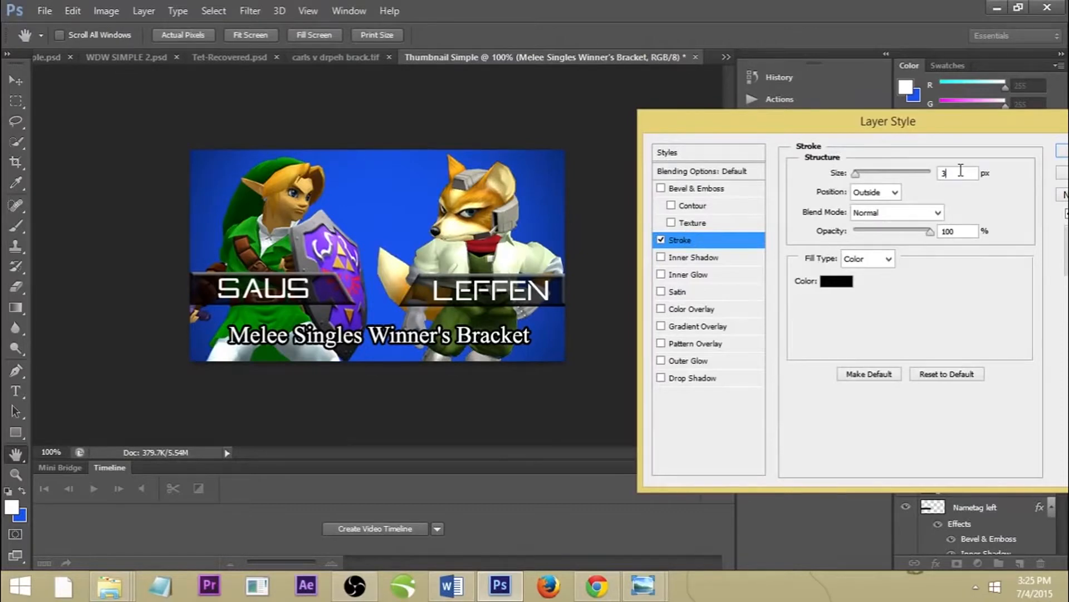
Step: Set the bracket caption's stroke size to 2 px and its opacity to 60%, and apply the layer style
type("1")
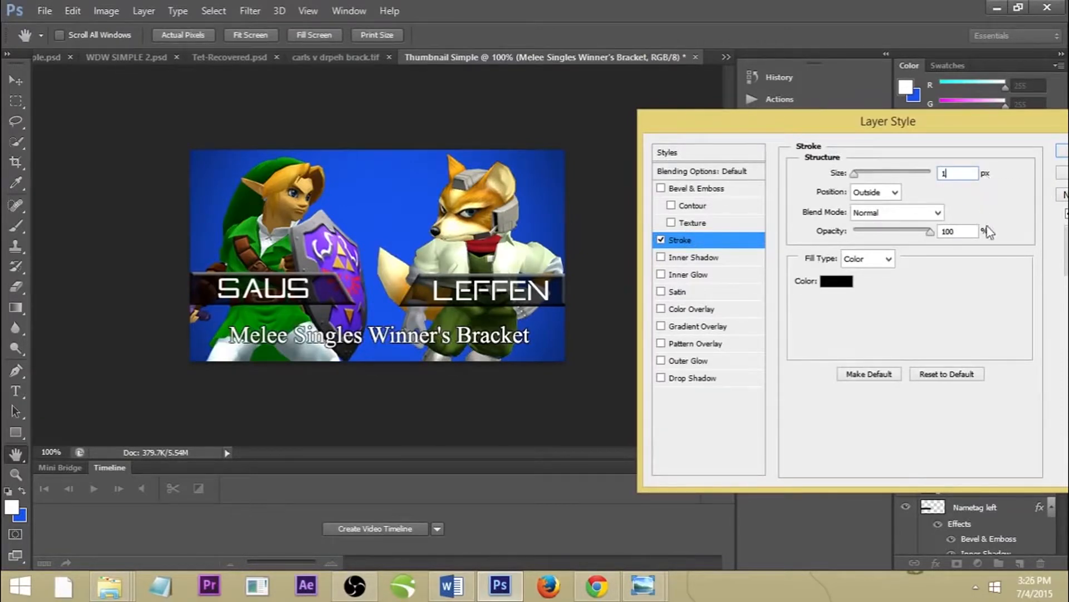
key("BackSpace")
type("2")
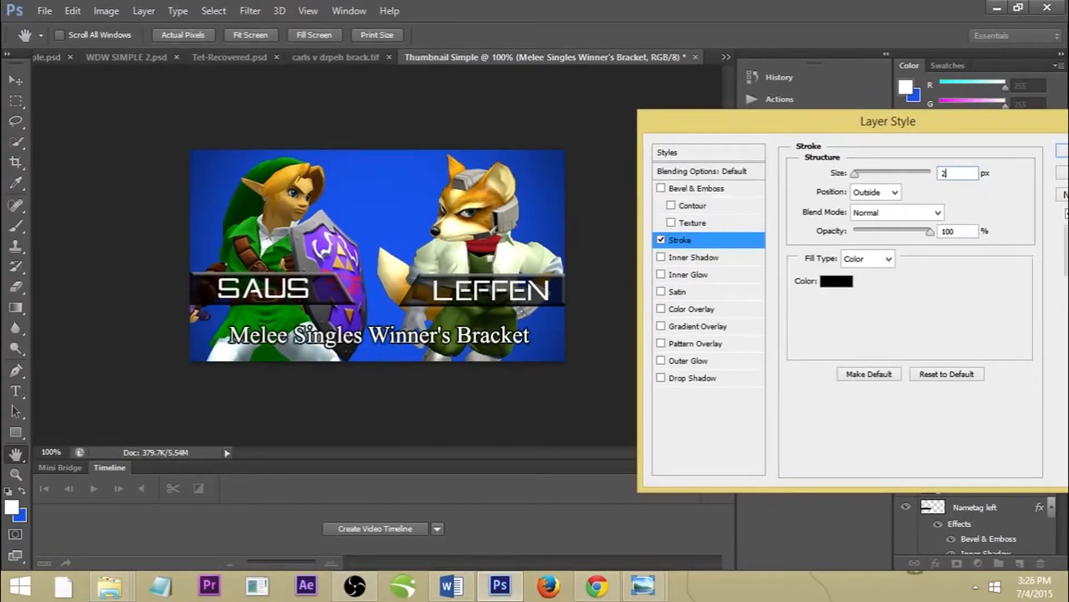
left_click_drag(930, 232, 905, 242)
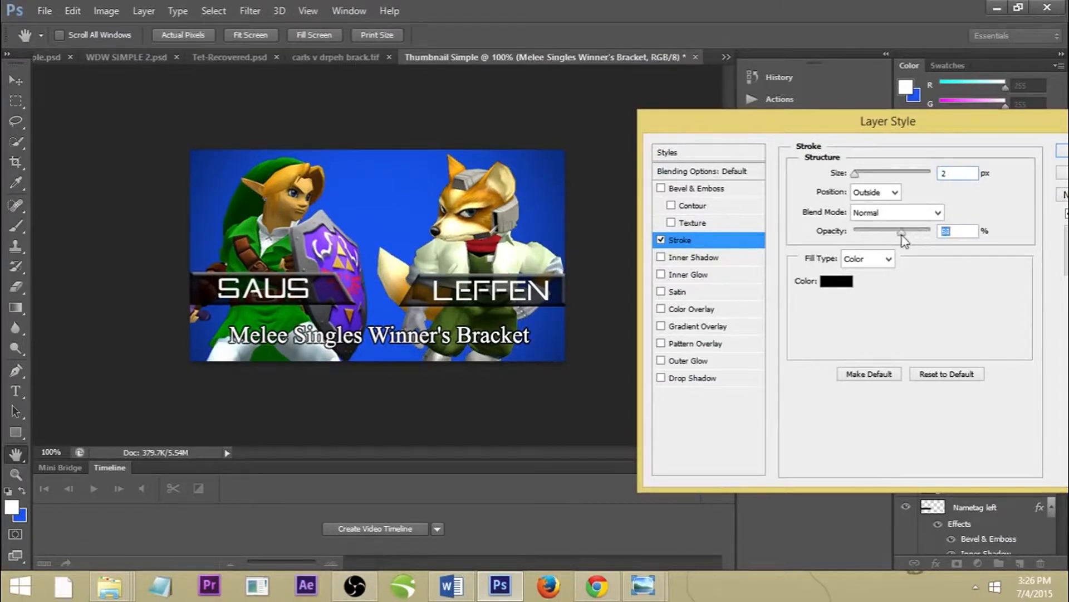
type("60")
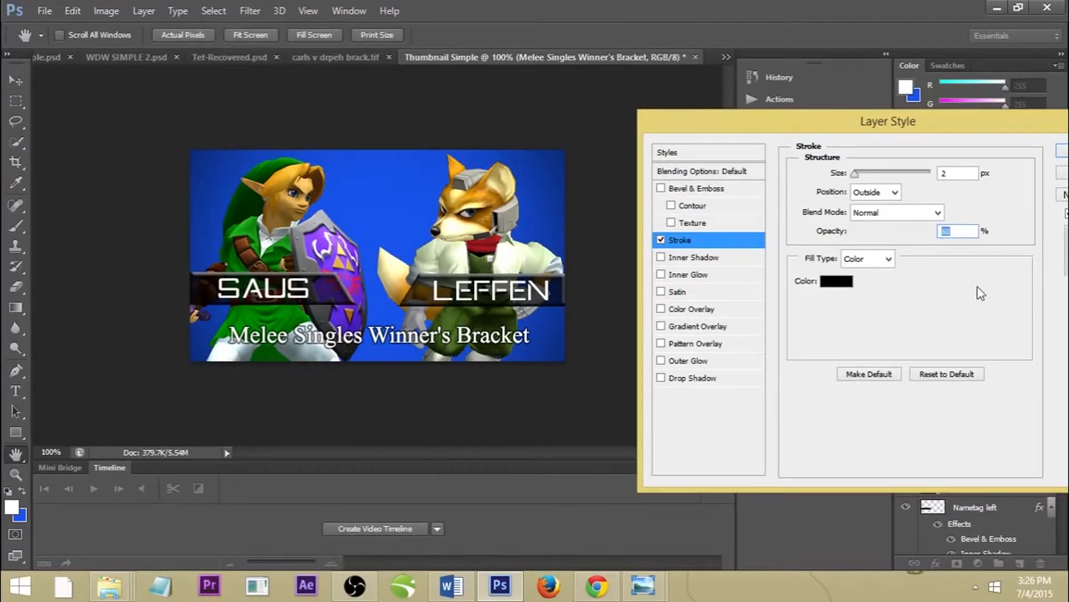
left_click_drag(940, 126, 794, 131)
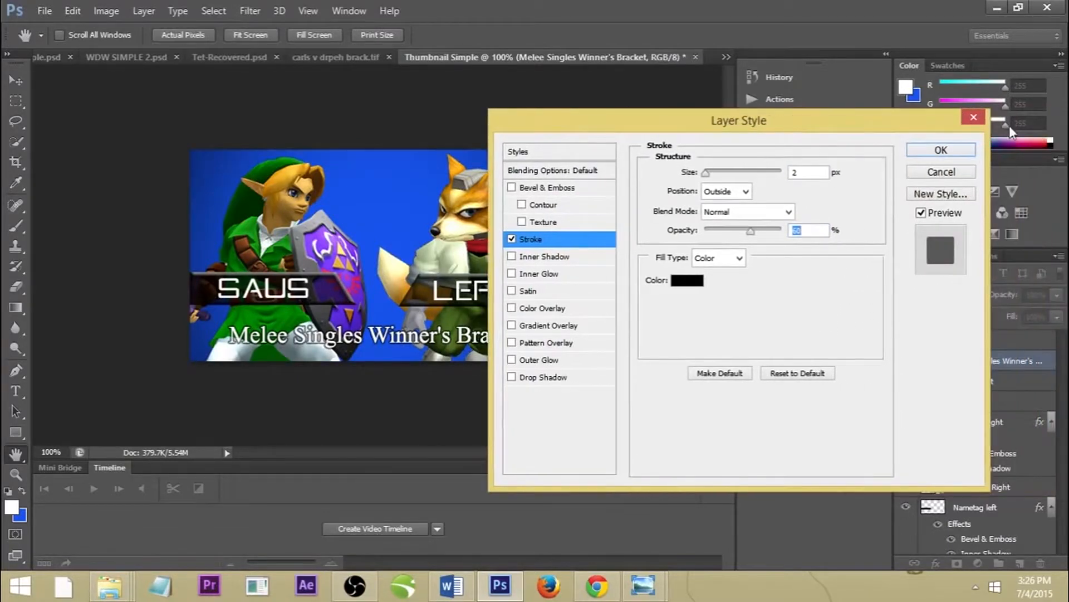
left_click(948, 146)
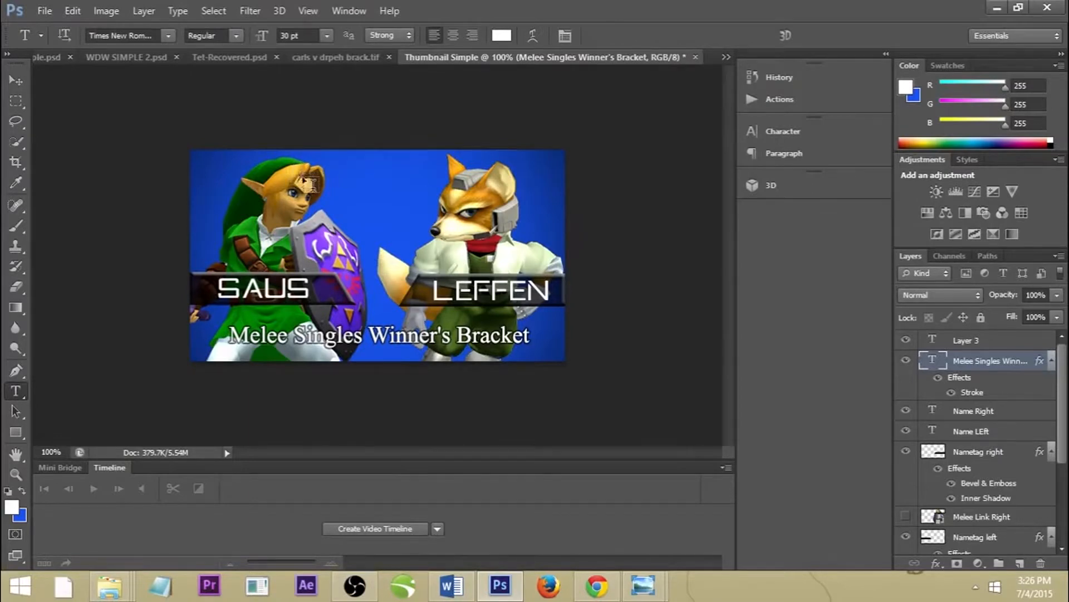
Step: Add a white 30 pt Times New Roman caption reading "WDW 7/4/2015" at the top center of the canvas, between the characters' heads
left_click(307, 188)
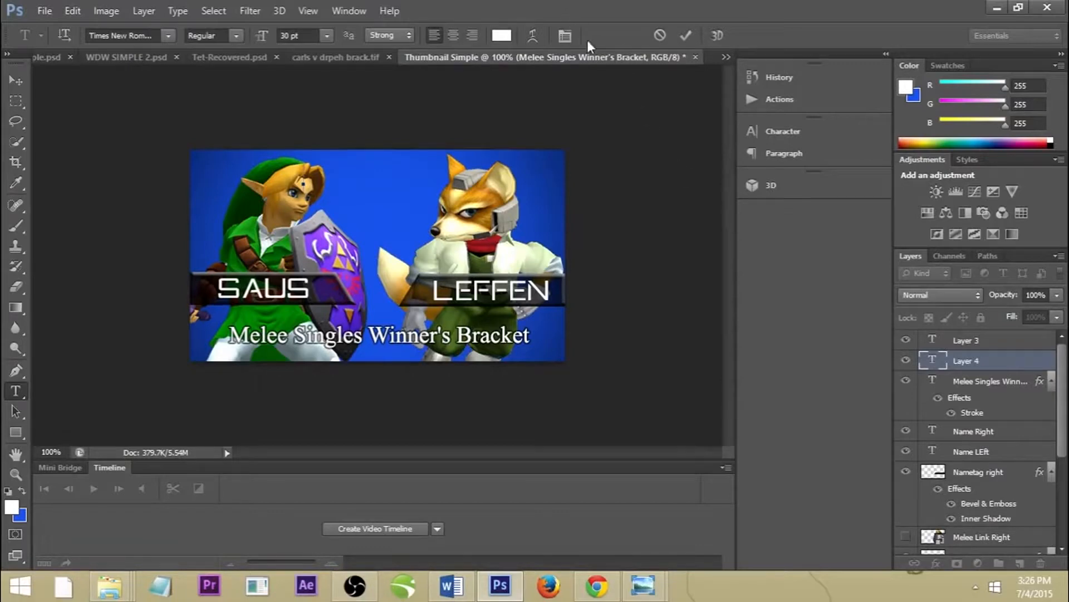
type("WDW")
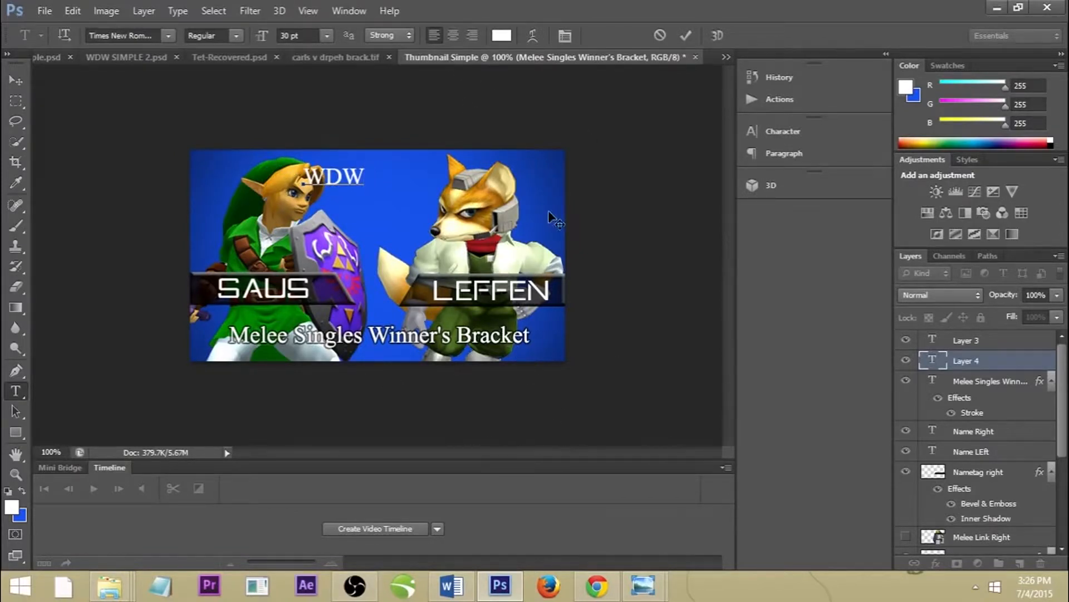
type("7/4/2015")
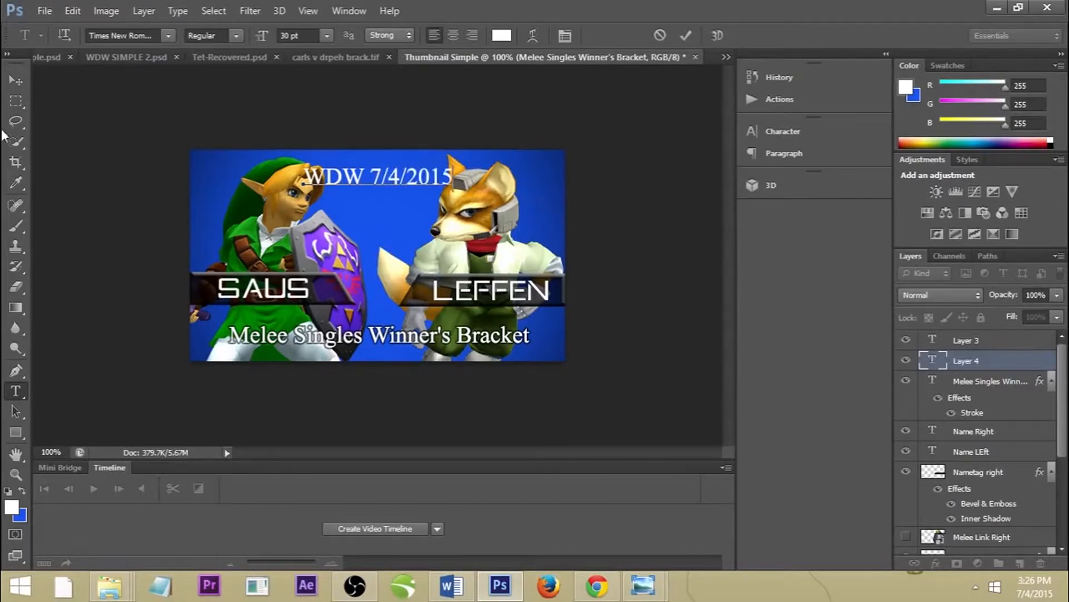
left_click_drag(401, 176, 405, 177)
Step: Enable a black outside Stroke effect on the "WDW 7/4/2015" caption layer and open the stroke settings
left_click(12, 392)
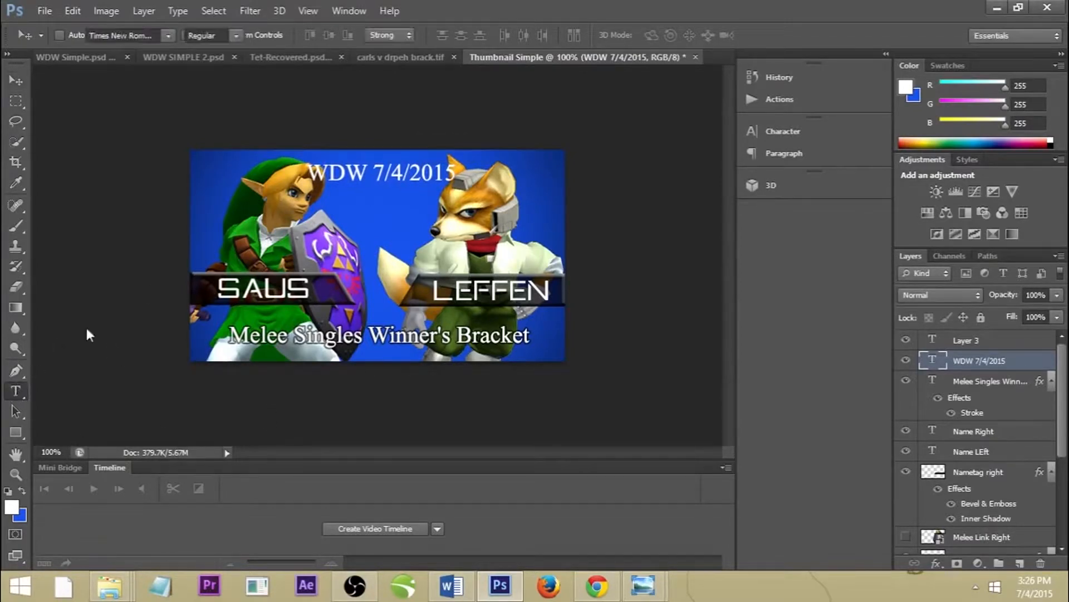
left_click_drag(309, 174, 769, 187)
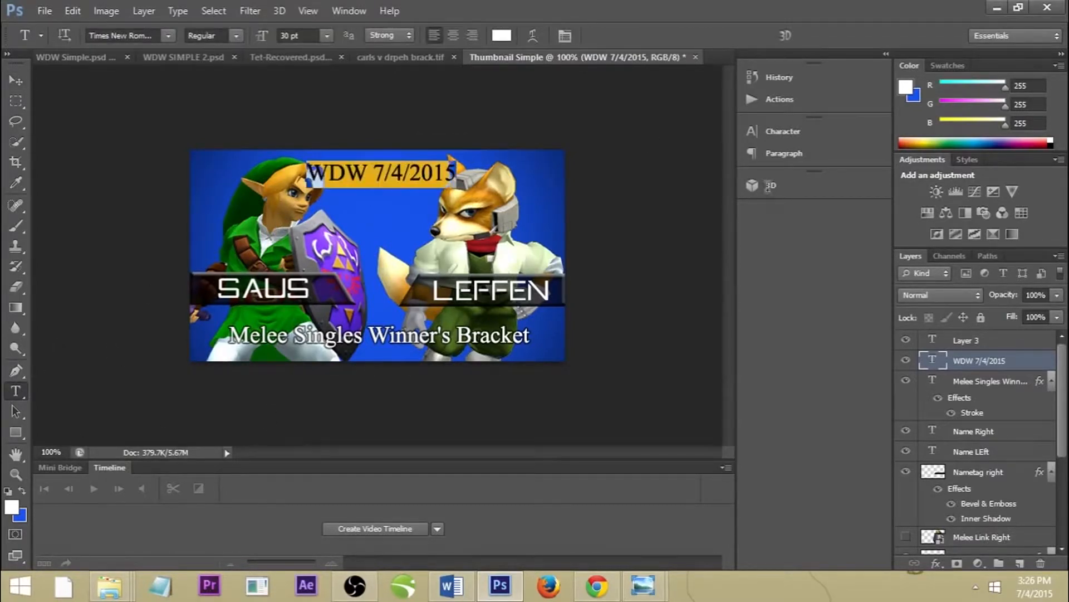
left_click(1035, 361)
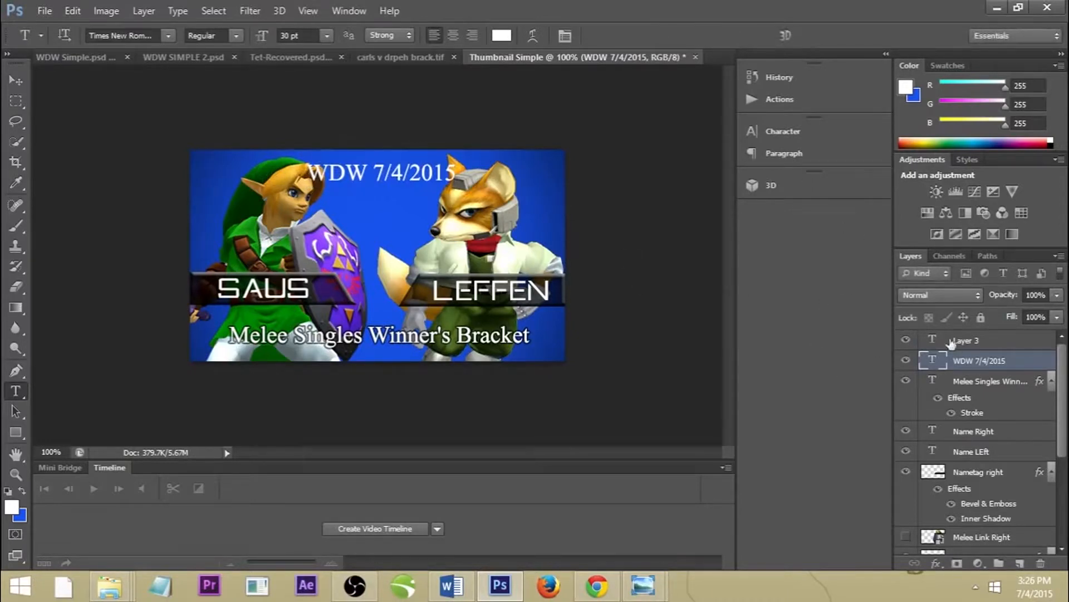
right_click(972, 365)
left_click(763, 96)
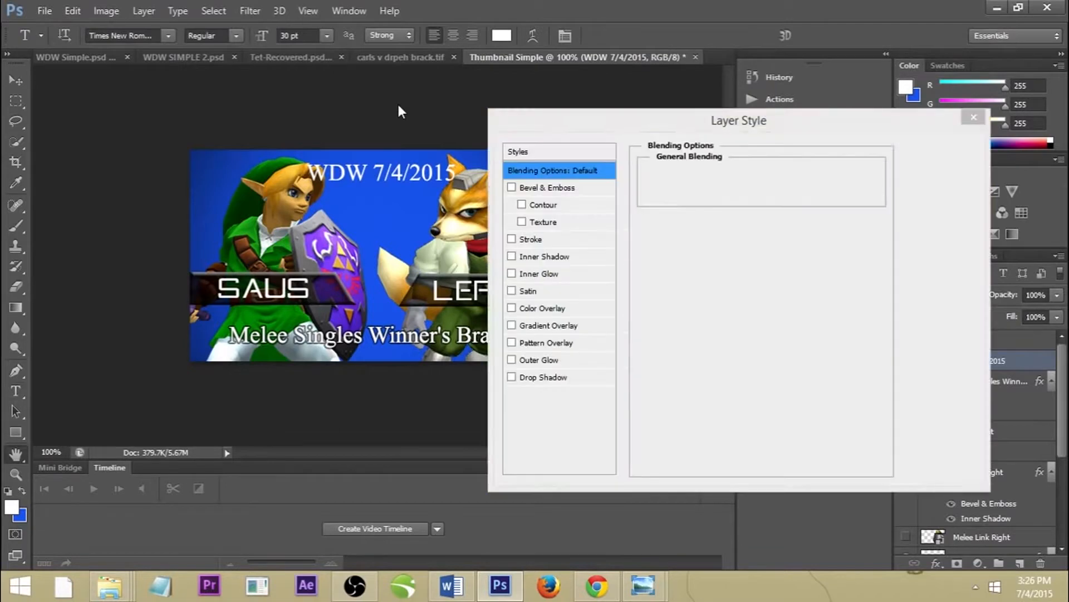
left_click(511, 239)
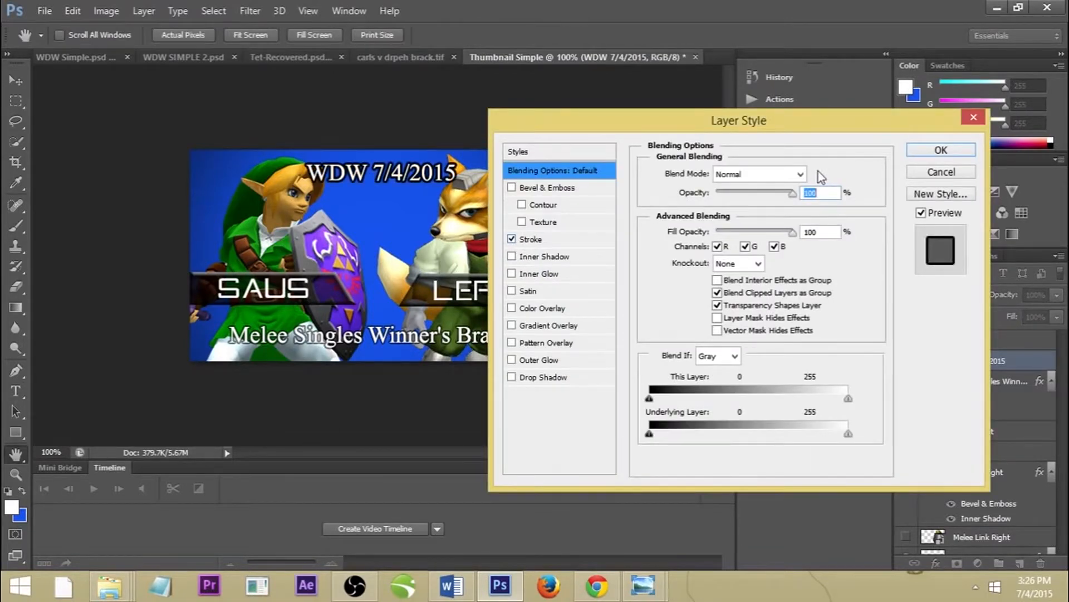
left_click(553, 239)
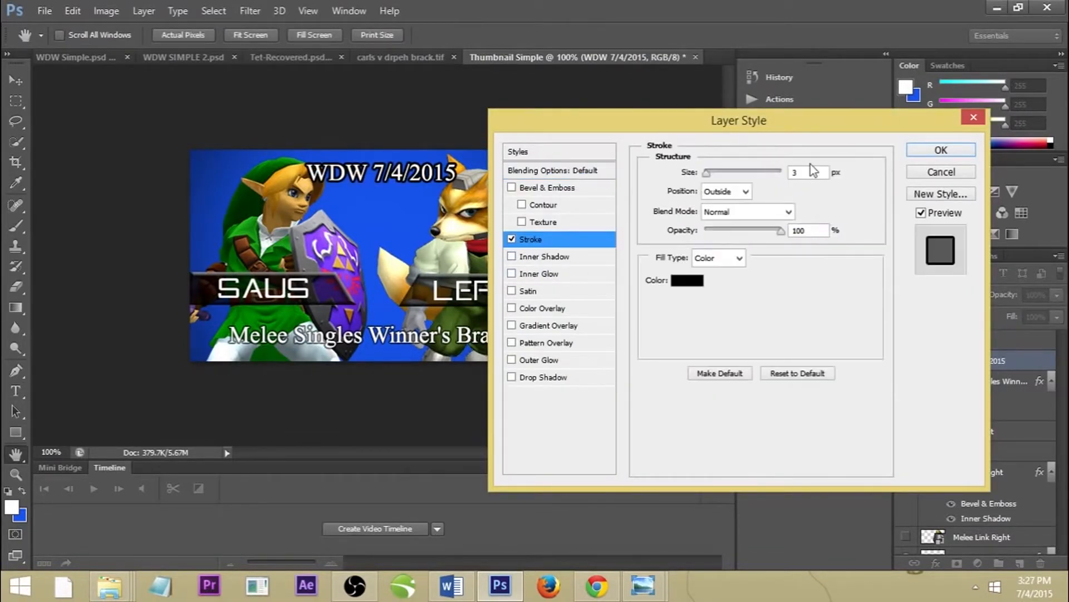
Step: Set the date caption's stroke size to 1 px at 100% opacity and apply the layer style
key("BackSpace")
type("2")
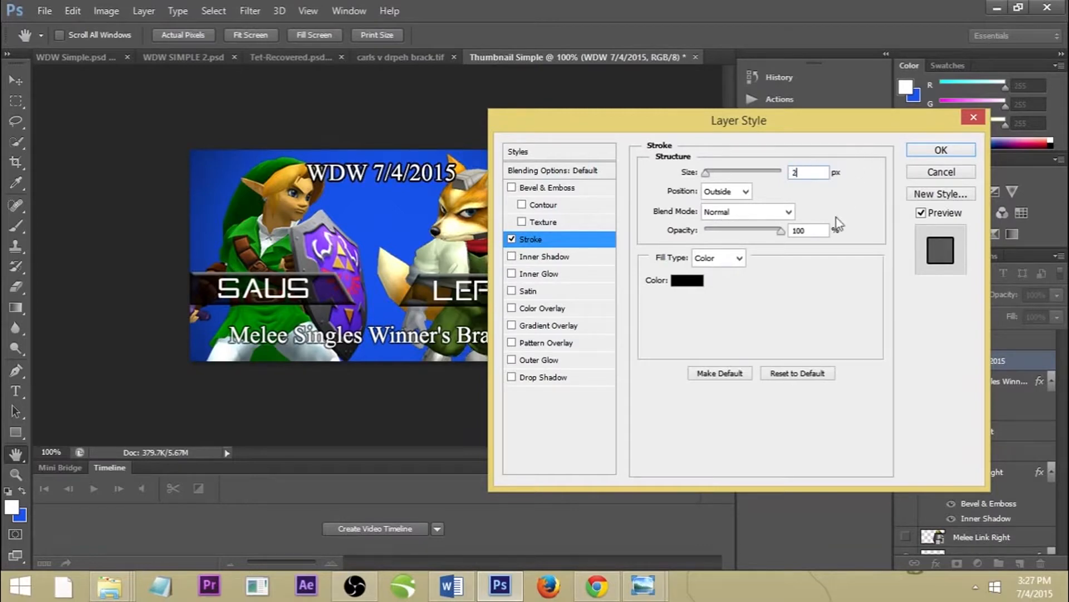
left_click_drag(781, 236, 770, 236)
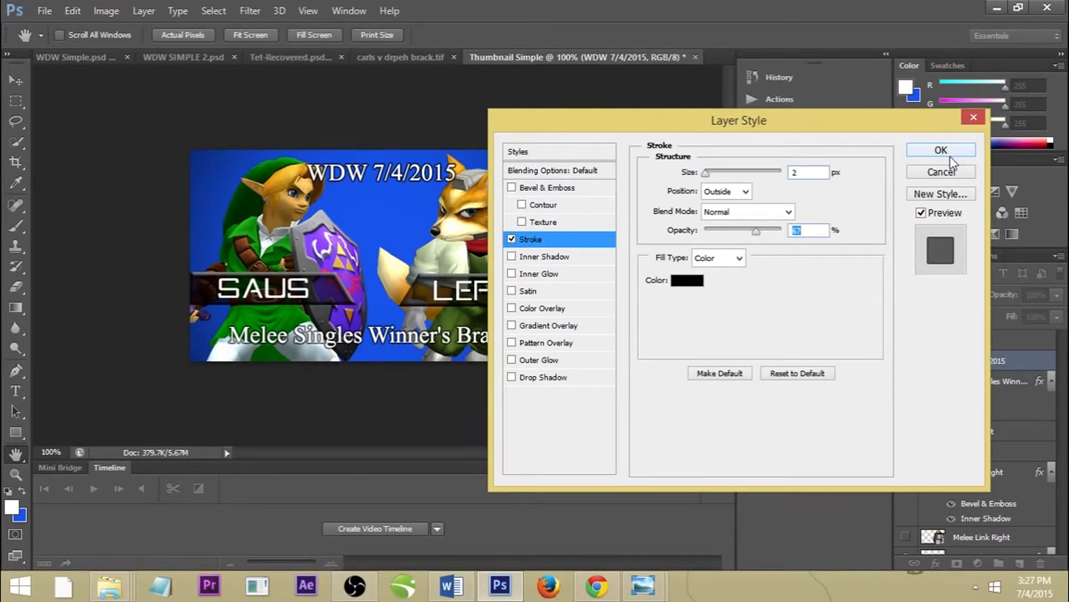
left_click_drag(756, 231, 782, 232)
mouse_move(709, 173)
left_mouse_down()
mouse_move(736, 176)
mouse_move(697, 176)
left_mouse_up()
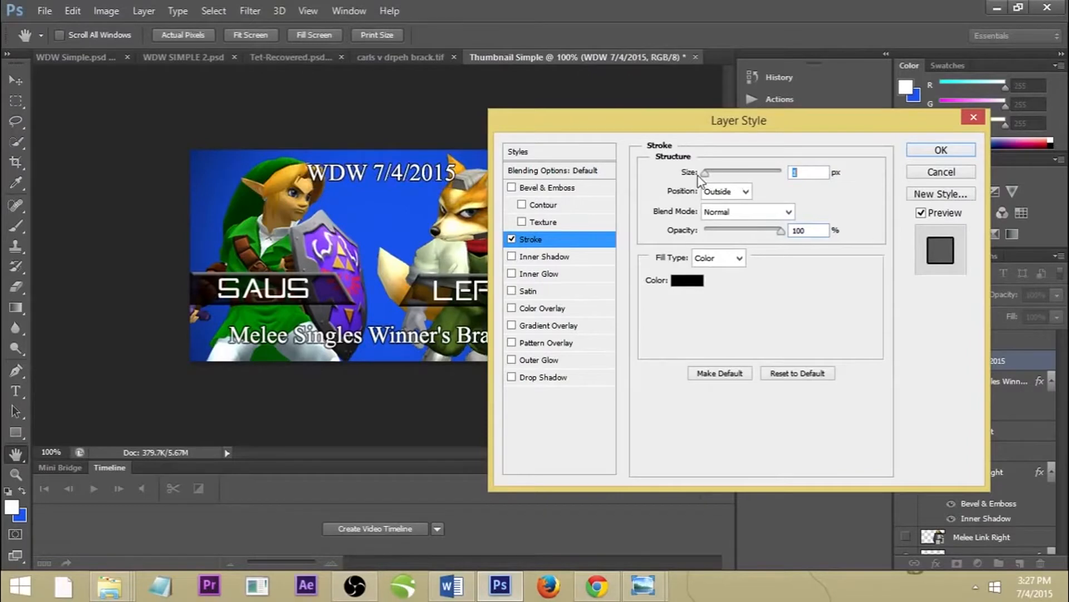
left_click(939, 150)
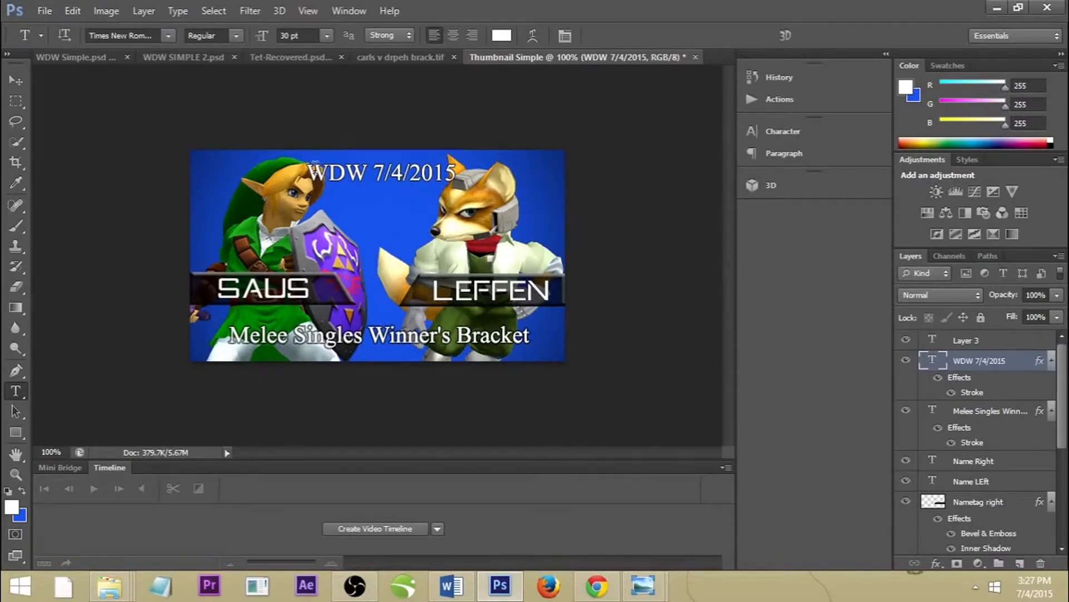
Step: Highlight the event name and the date in the top caption as the replaceable parts, leaving the text as is
left_click_drag(315, 164, 368, 176)
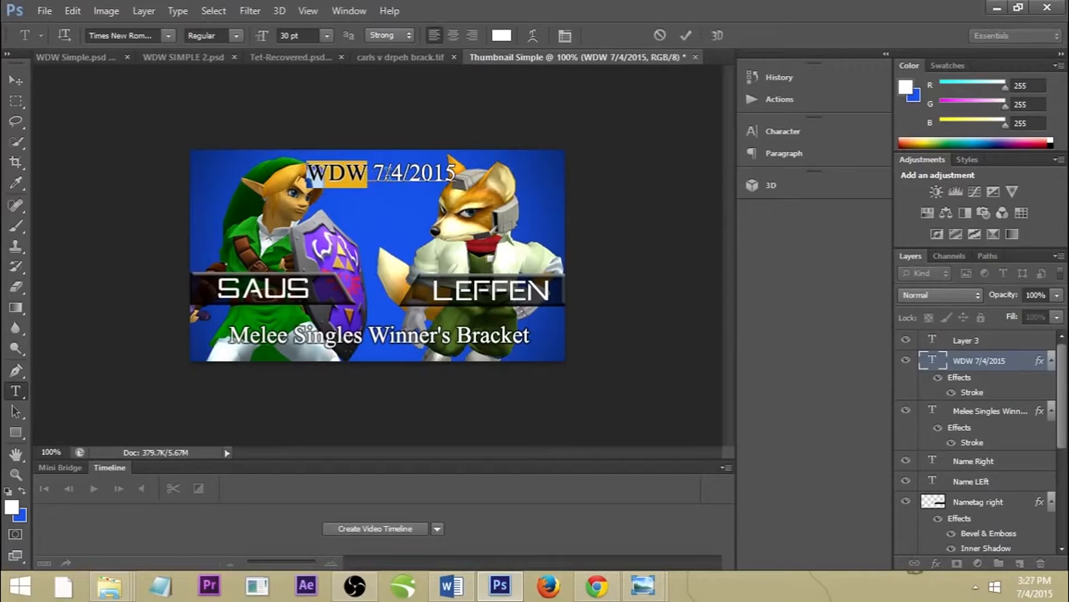
left_click_drag(373, 174, 479, 173)
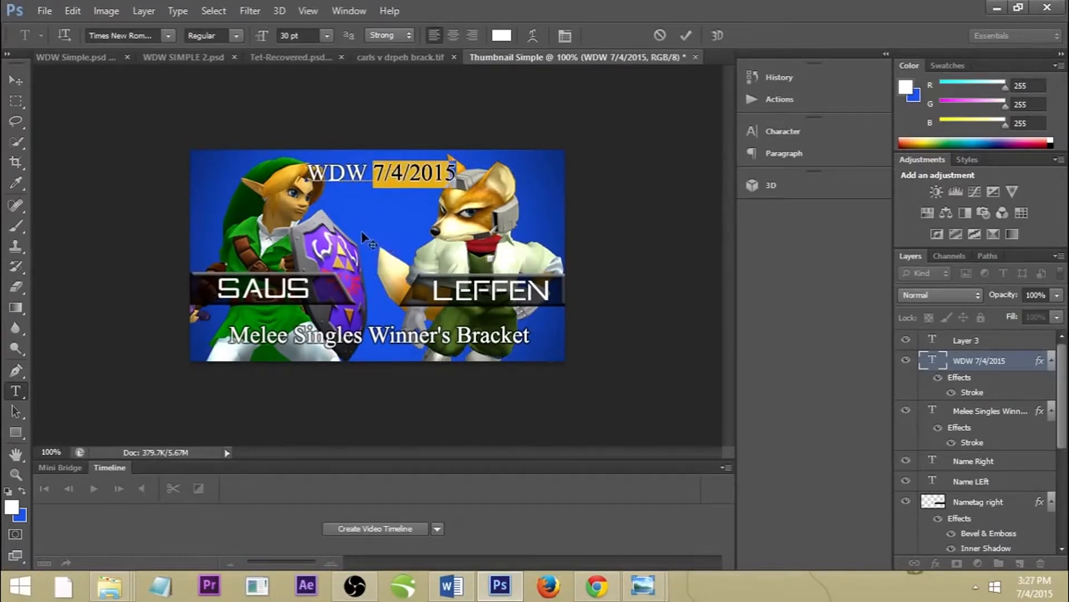
left_click(15, 80)
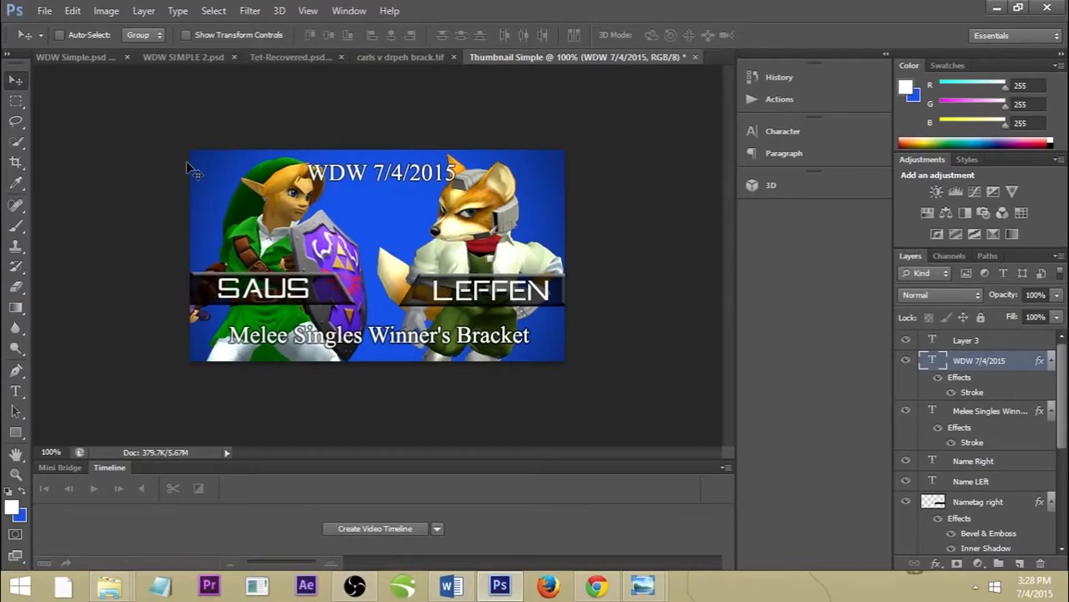
Step: View the canvas at 33.3% zoom to check how readable the captions are at small thumbnail size
left_click(15, 474)
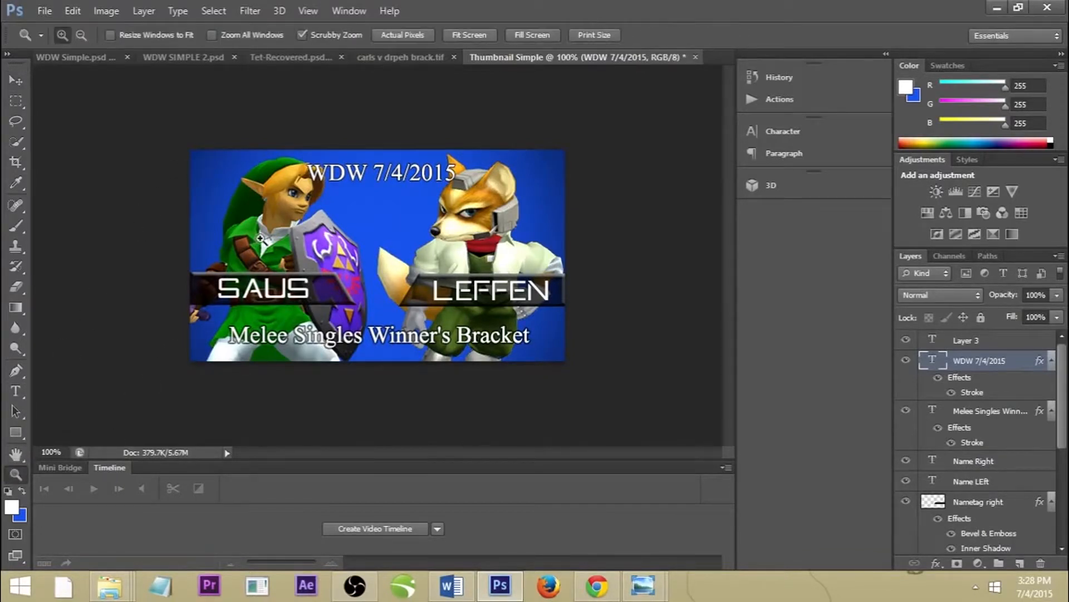
key("alt")
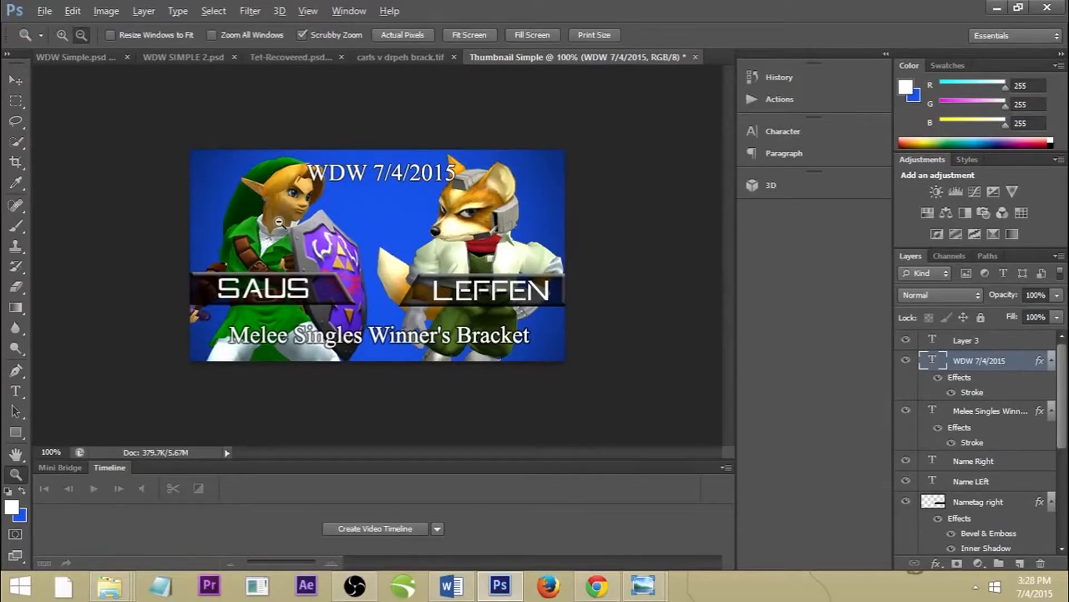
left_click(312, 216, "alt")
left_click(321, 213, "alt")
left_click(321, 214)
left_click(322, 214)
left_click(323, 215, "alt")
left_click(323, 215, "alt")
left_click(323, 215, "alt")
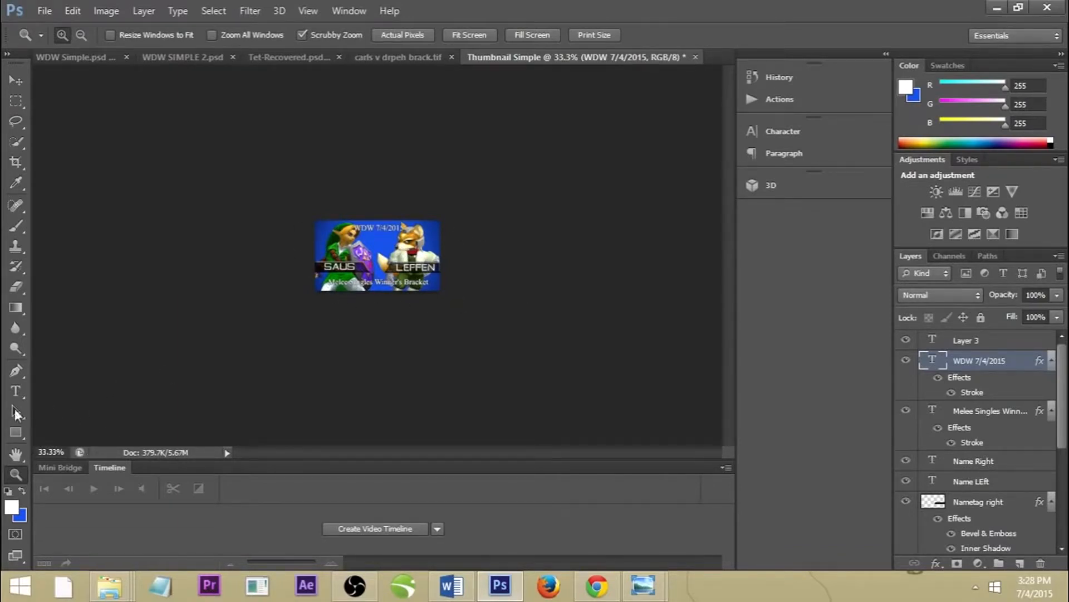
left_click(475, 226)
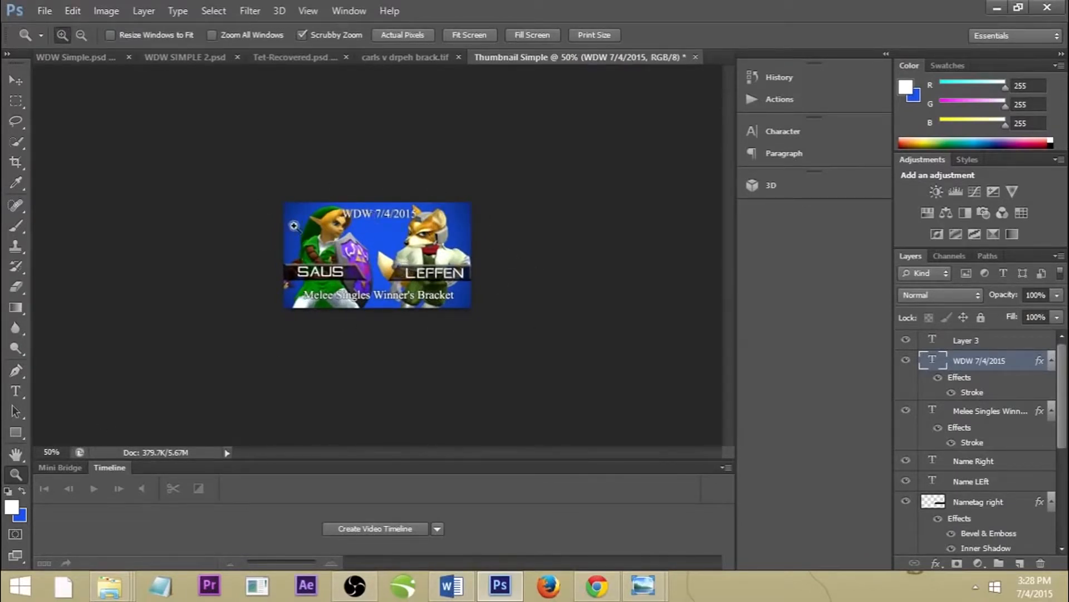
left_click(405, 236, "alt")
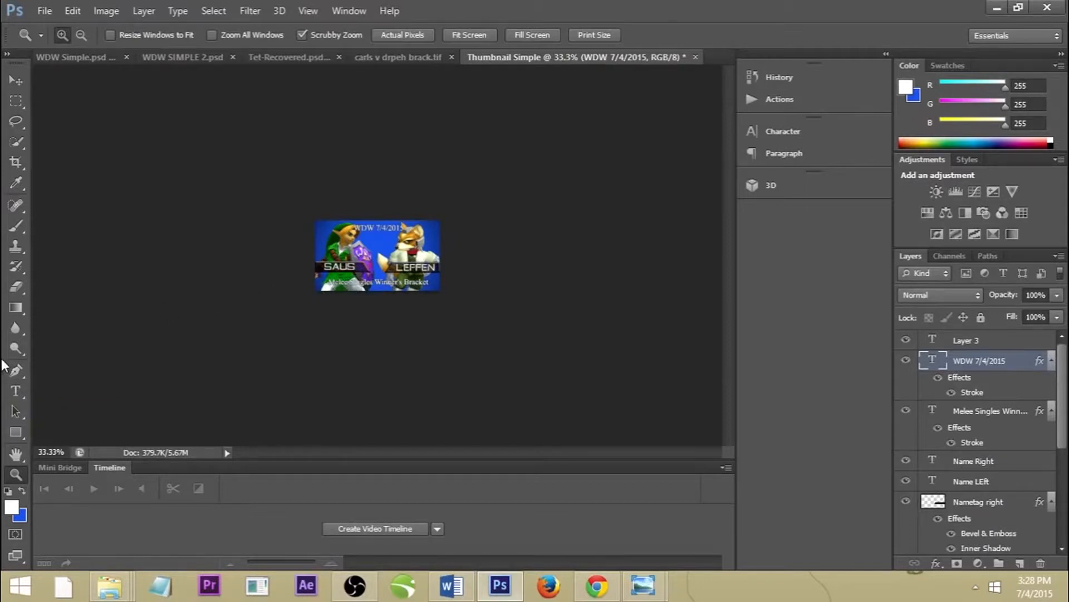
Step: Enlarge the bottom "Melee Singles Winner's Bracket" caption to 33 pt and shift it slightly to centre it on the thumbnail
left_click(16, 391)
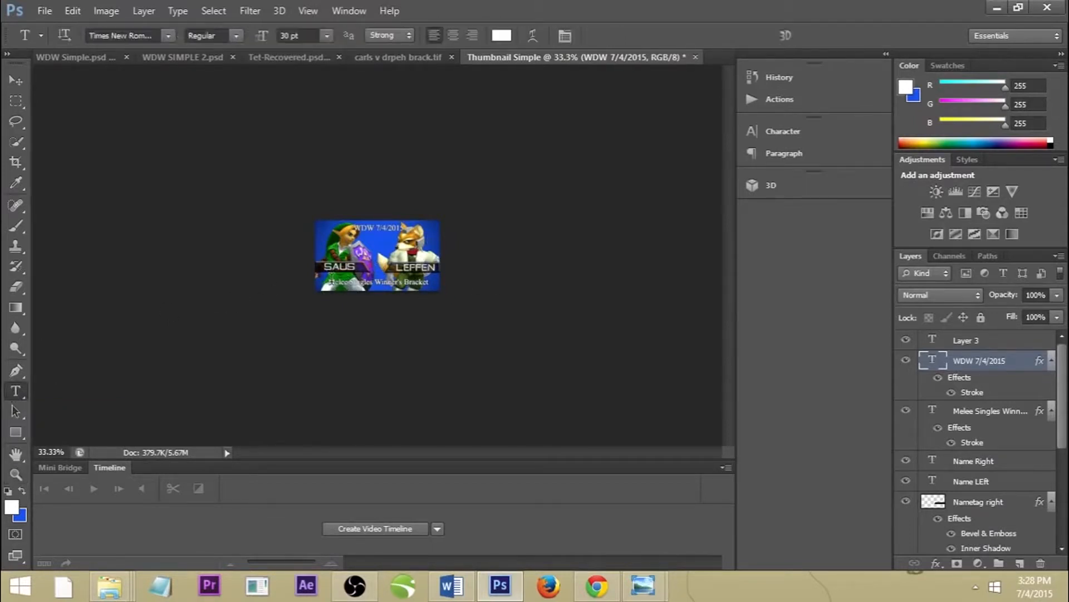
left_click_drag(330, 281, 458, 281)
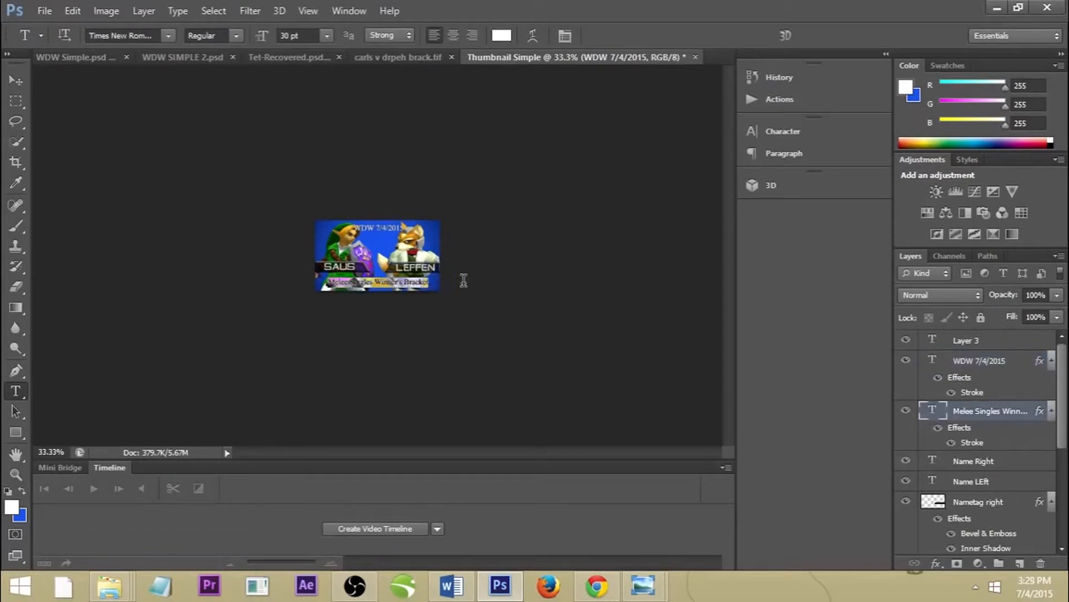
left_click(326, 35)
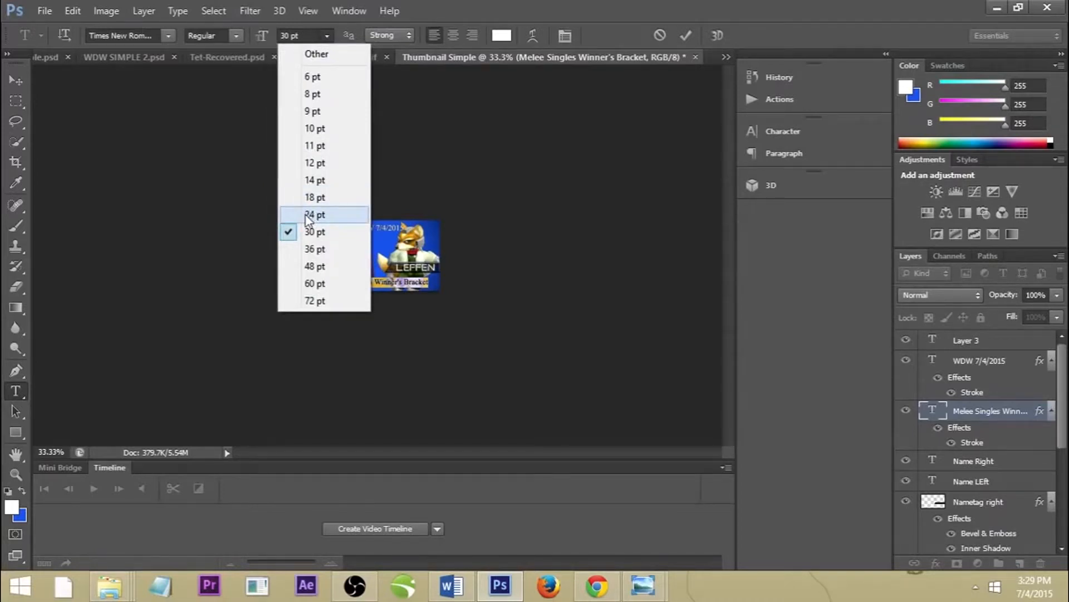
left_click(309, 249)
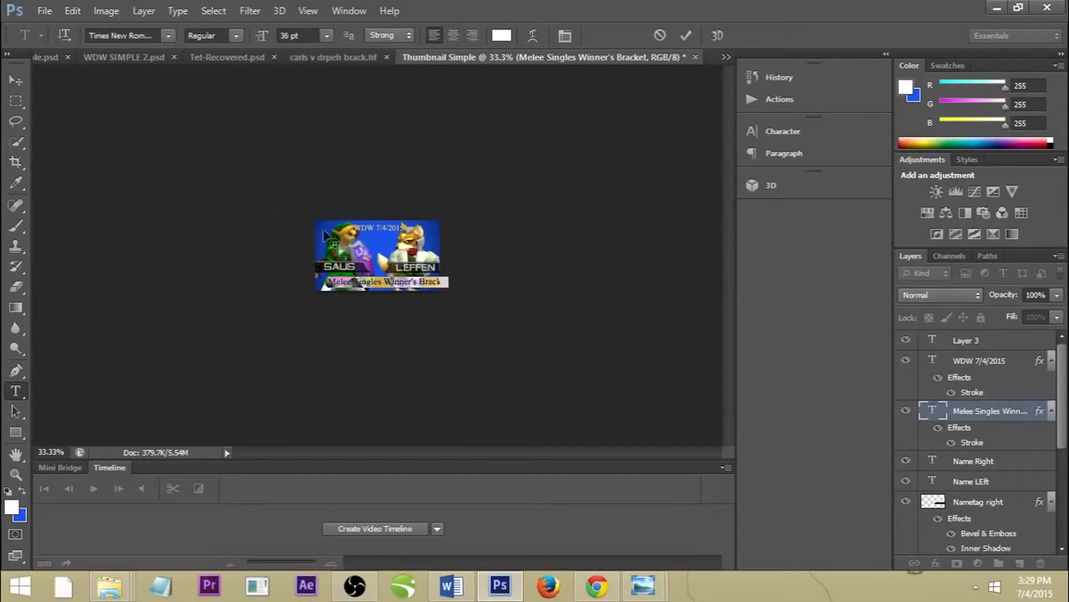
left_click(287, 35)
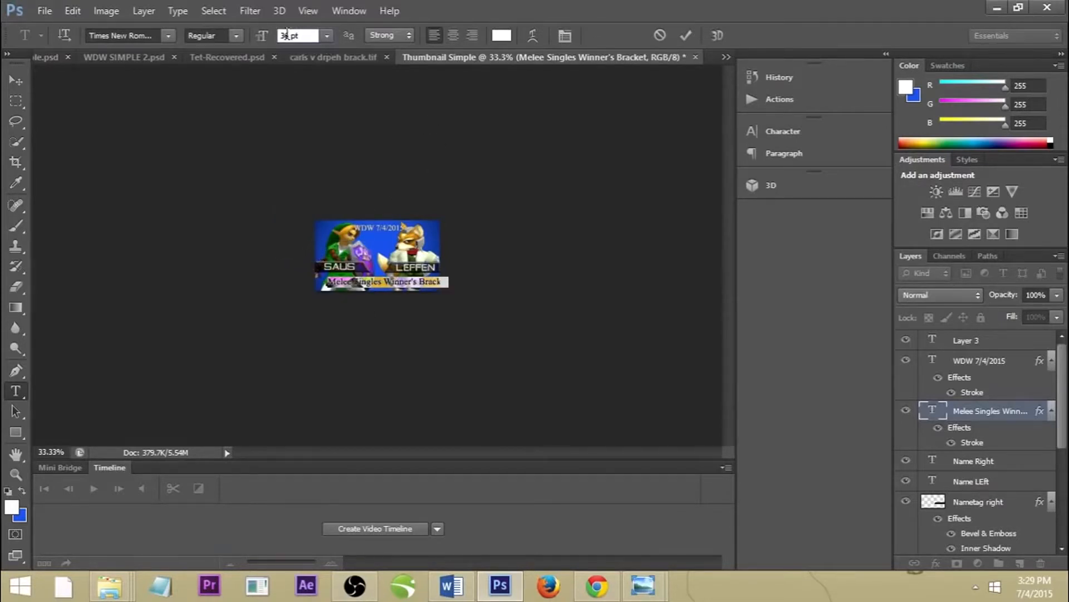
type("3")
key("Return")
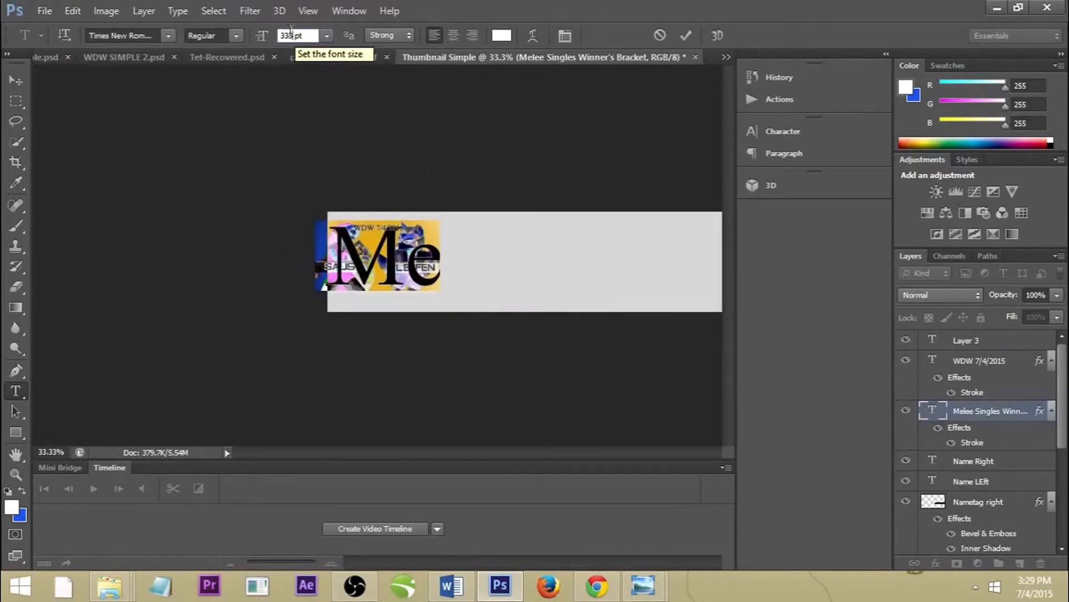
type("33")
key("Return")
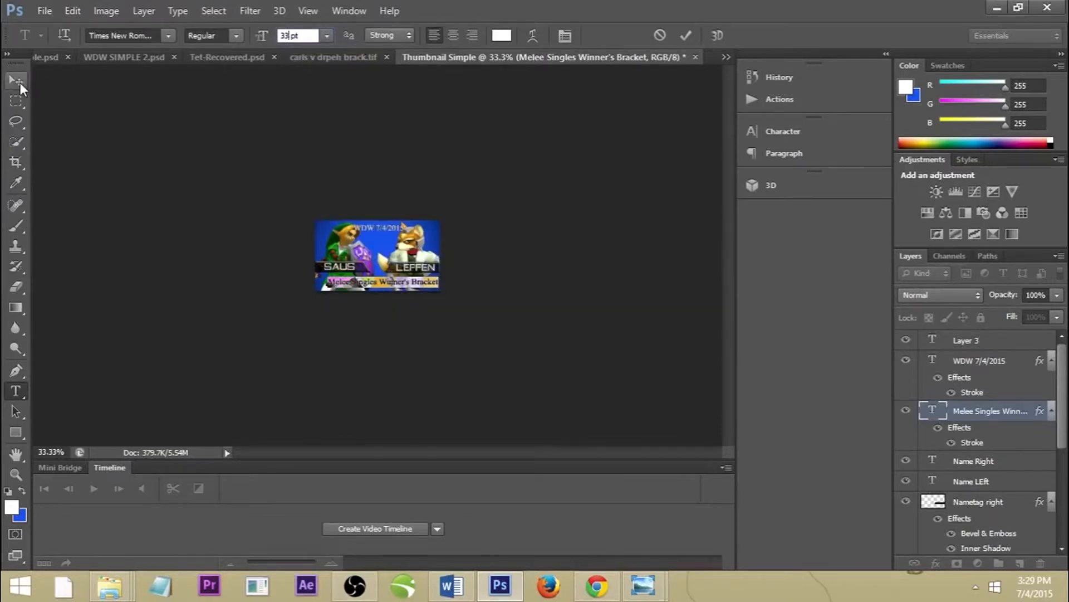
key("v")
left_click_drag(363, 286, 359, 285)
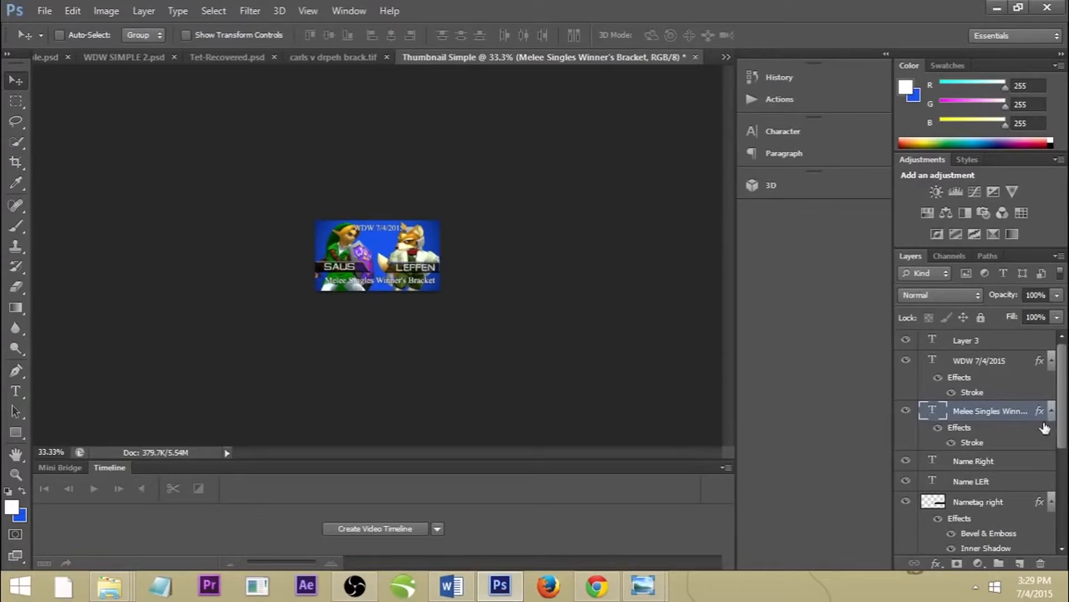
Step: Set the bracket caption's black outside stroke to 4 px at 100% opacity and apply the layer style
right_click(1005, 410)
left_click(780, 88)
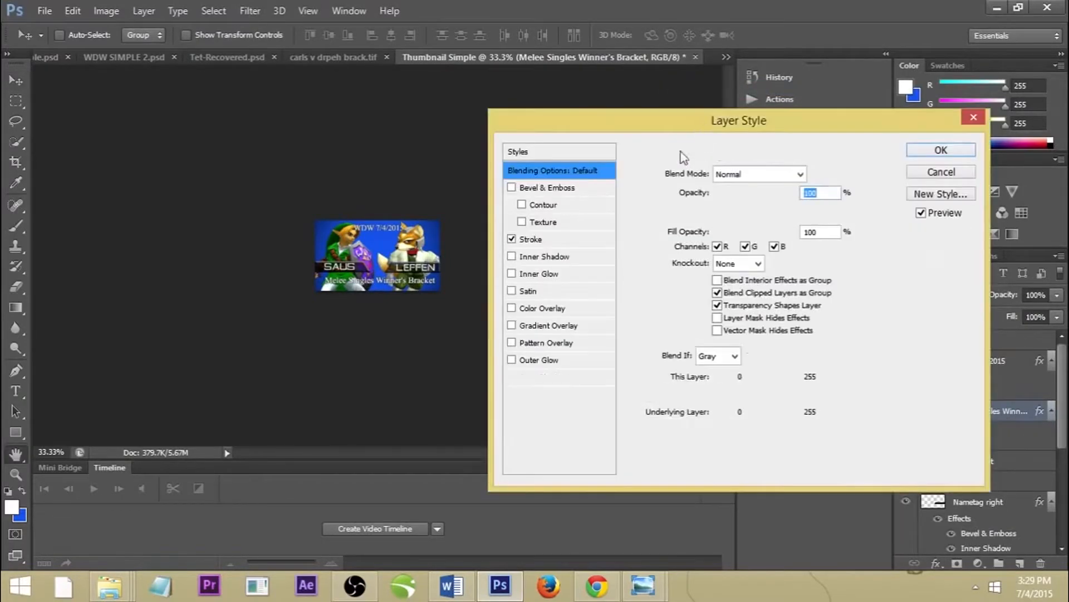
left_click(530, 239)
type("2")
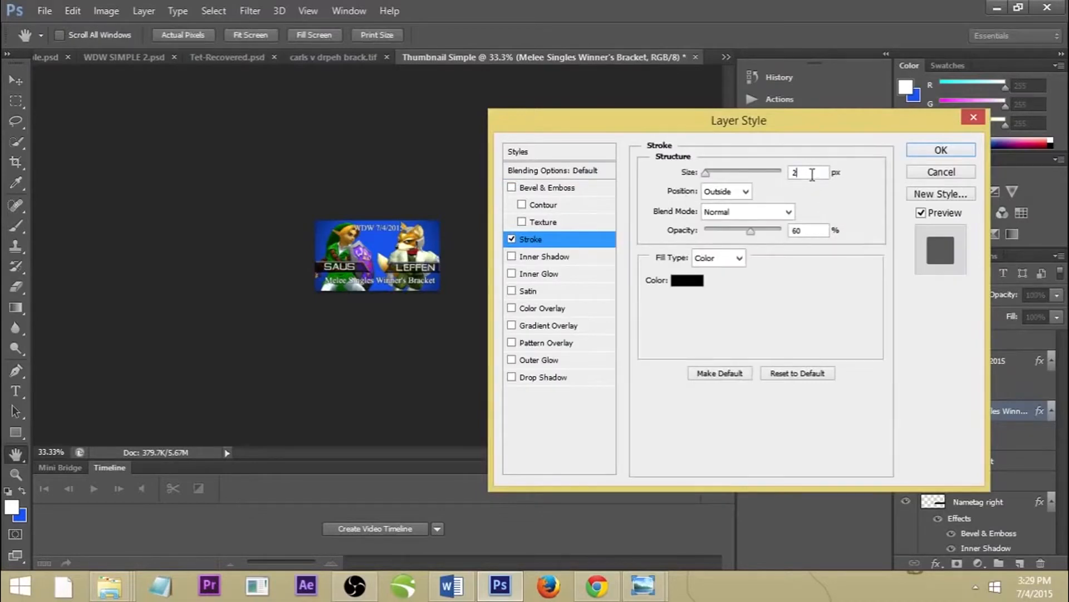
key("BackSpace")
type("4")
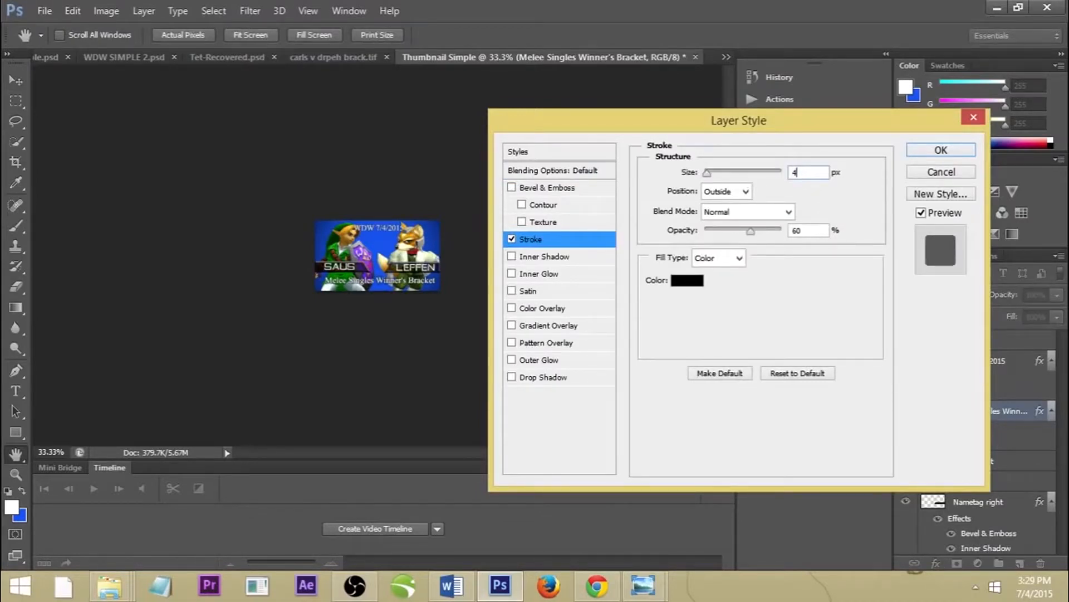
left_click_drag(752, 231, 840, 230)
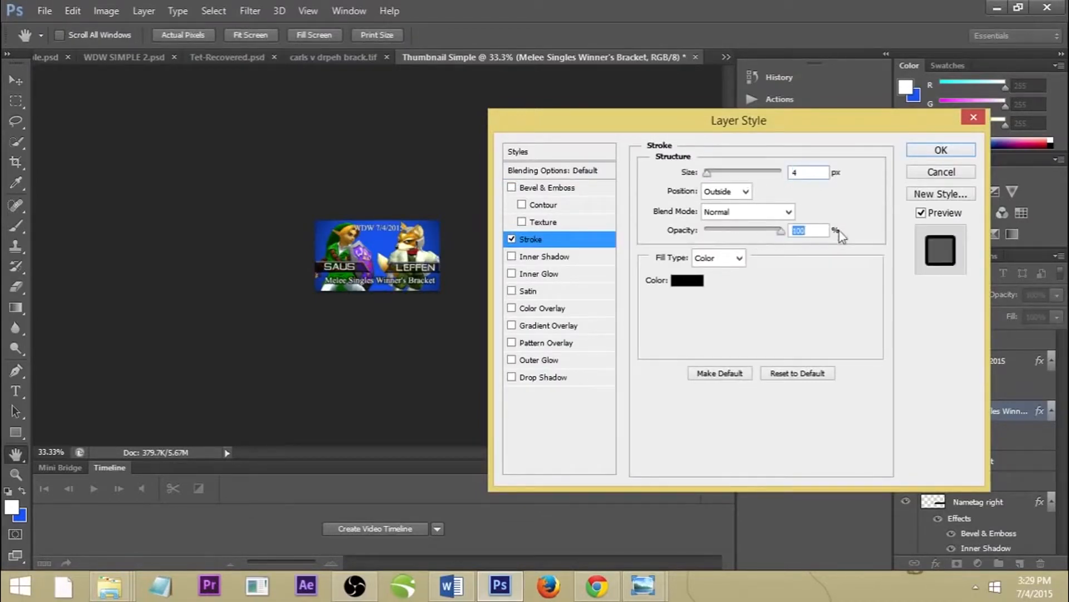
left_click(939, 151)
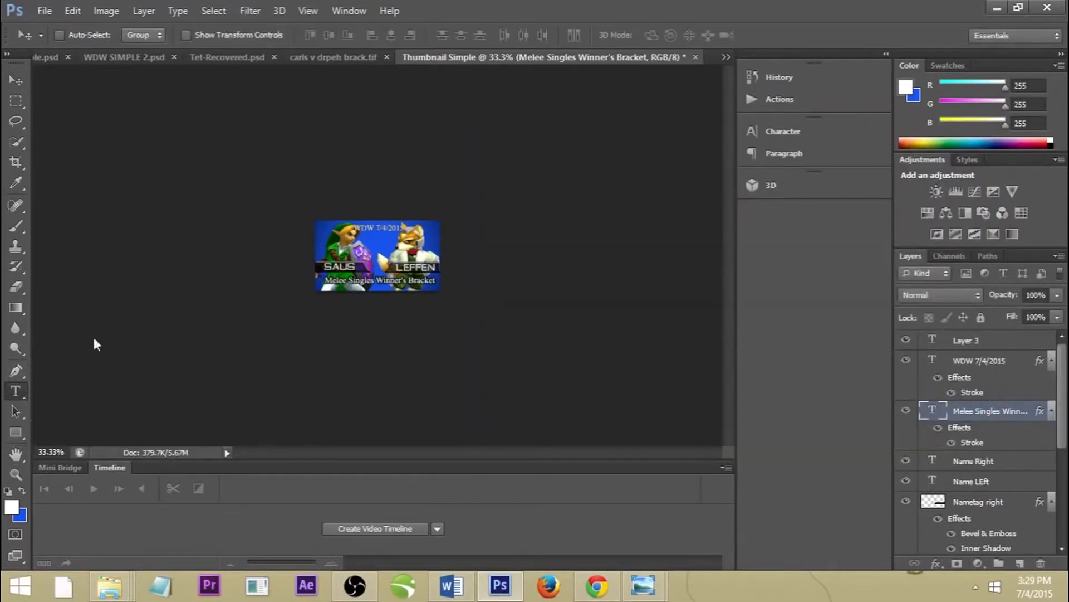
Step: Increase the "WDW 7/4/2015" caption's stroke size to 3 px and apply the layer style without an outer glow
left_click_drag(356, 225, 470, 222)
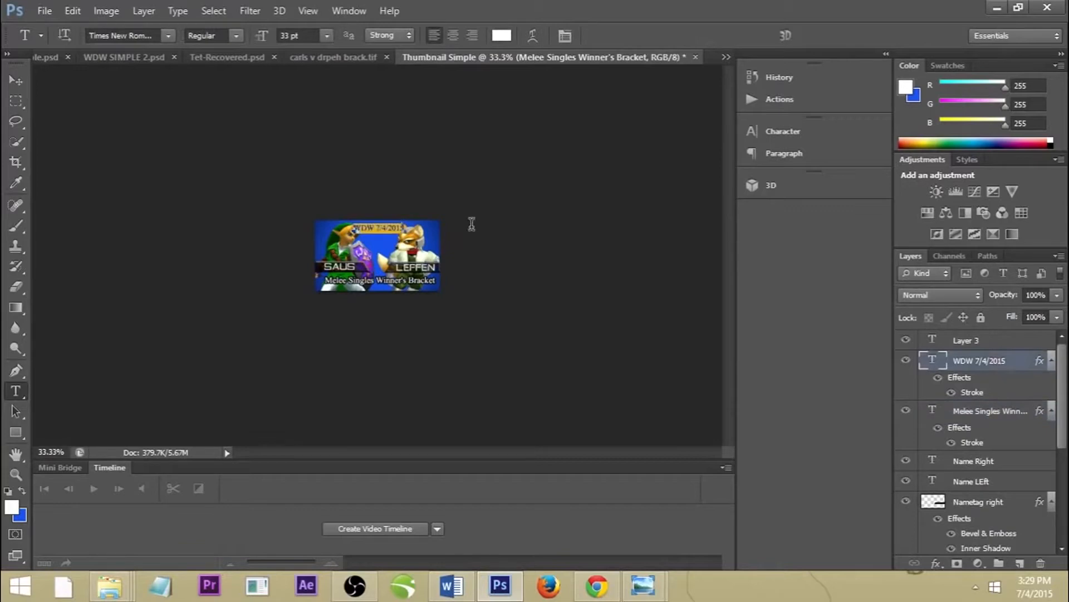
left_click(1005, 363)
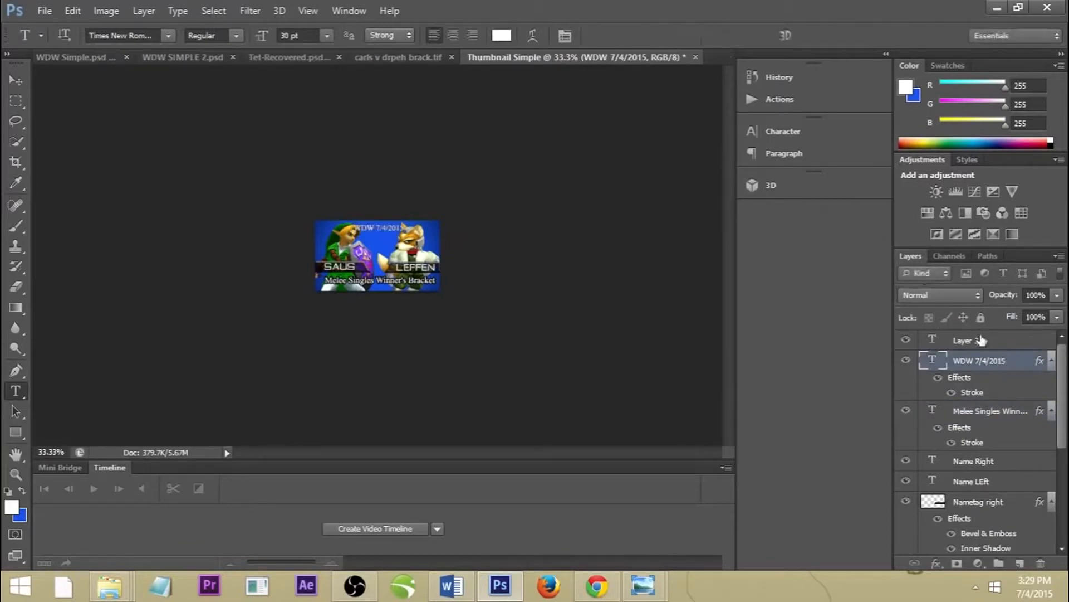
right_click(979, 365)
left_click(680, 91)
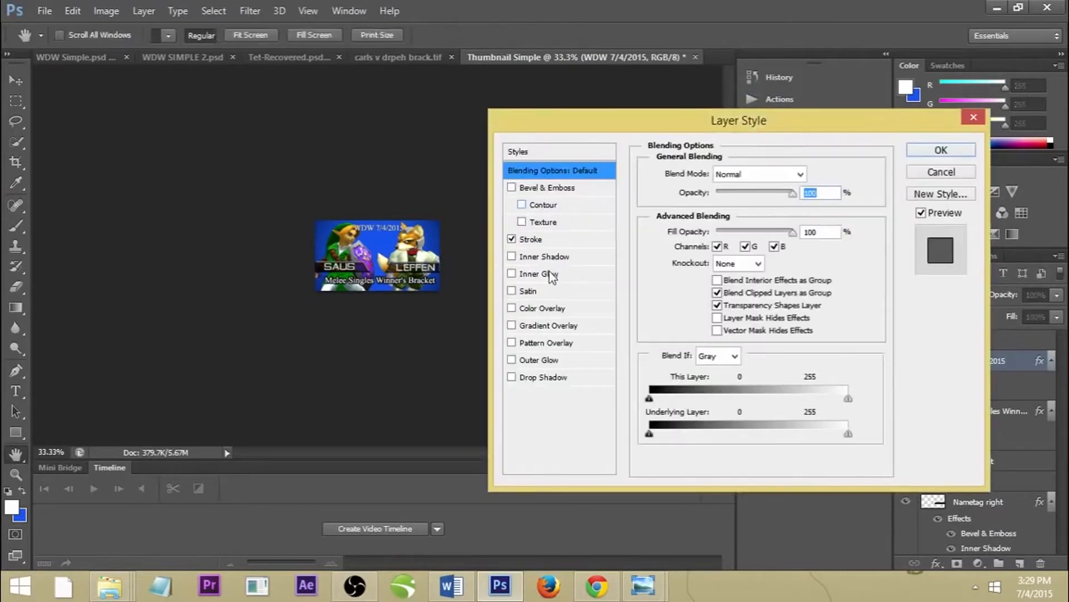
left_click(543, 242)
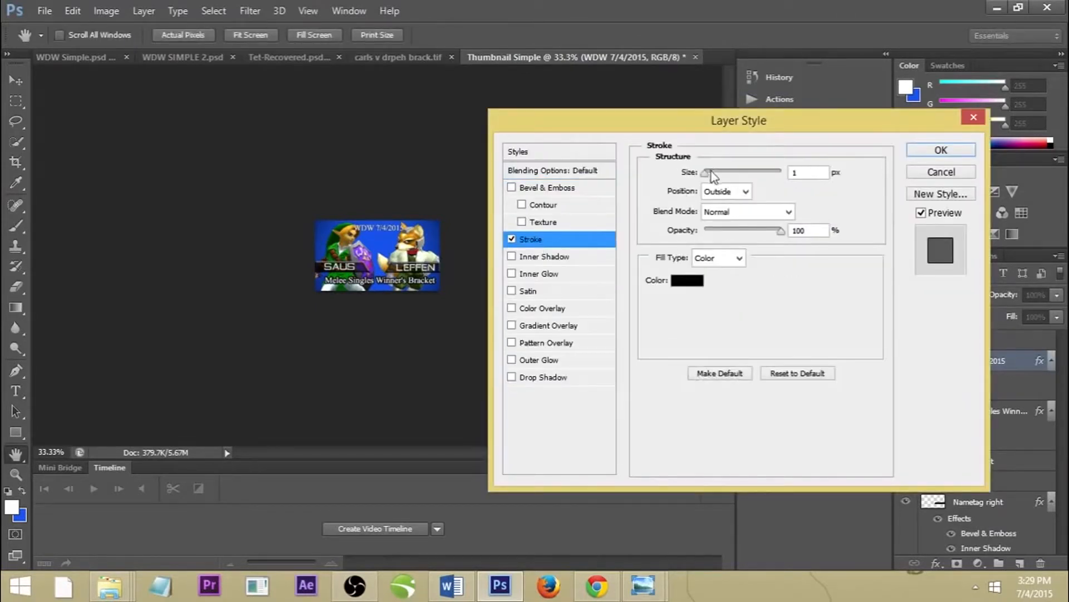
left_click_drag(705, 177, 704, 176)
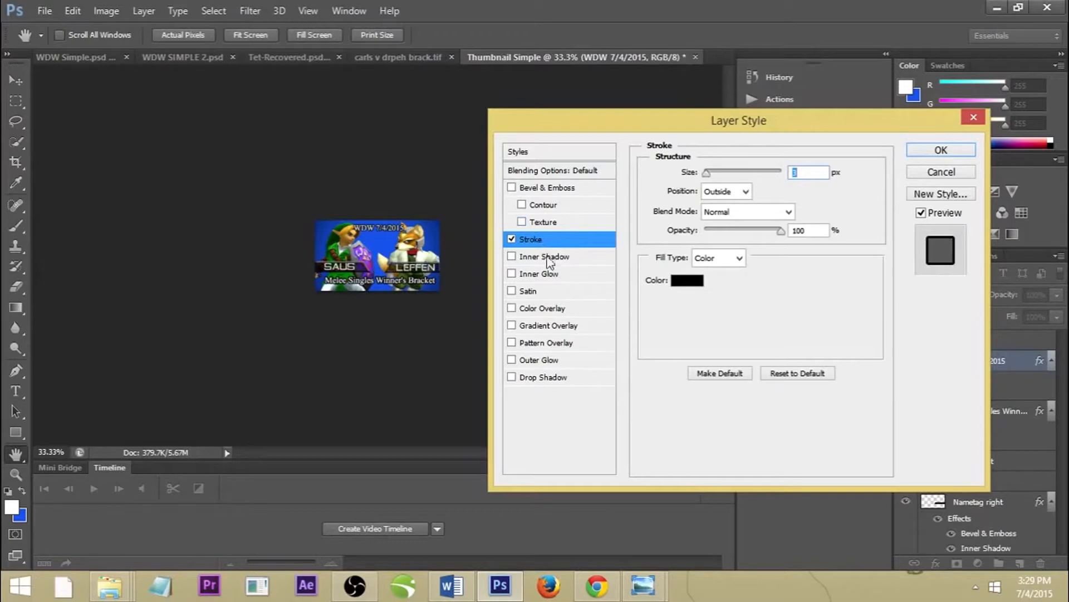
left_click(538, 361)
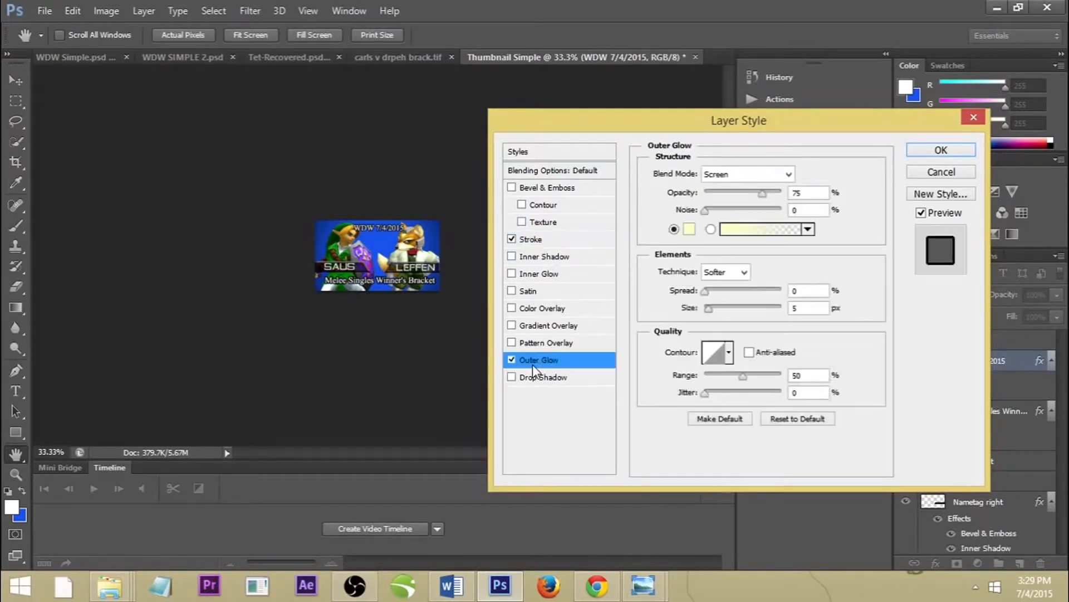
left_click(512, 359)
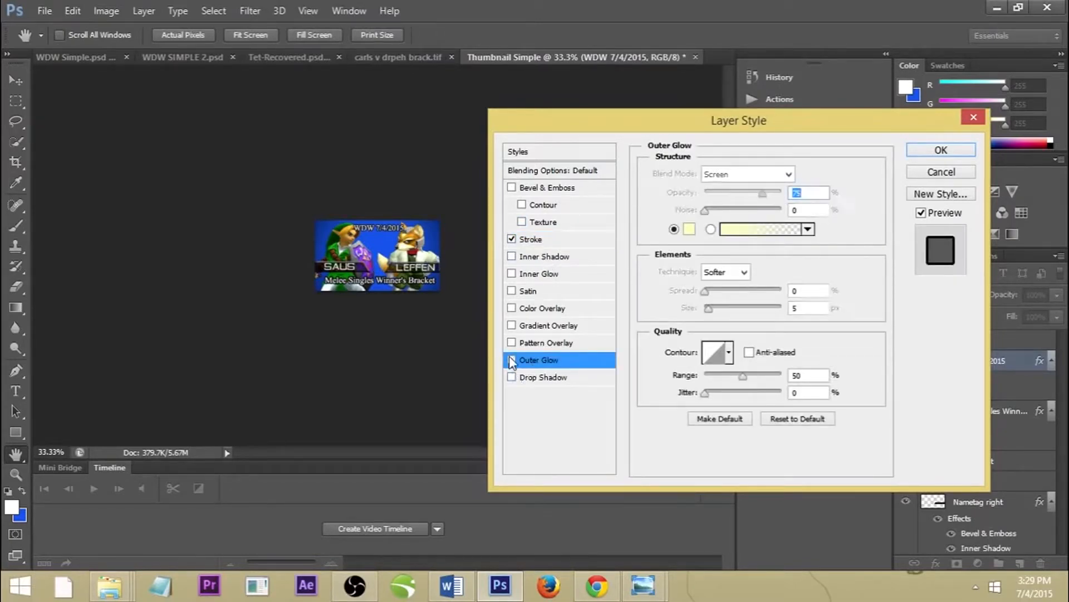
left_click(926, 150)
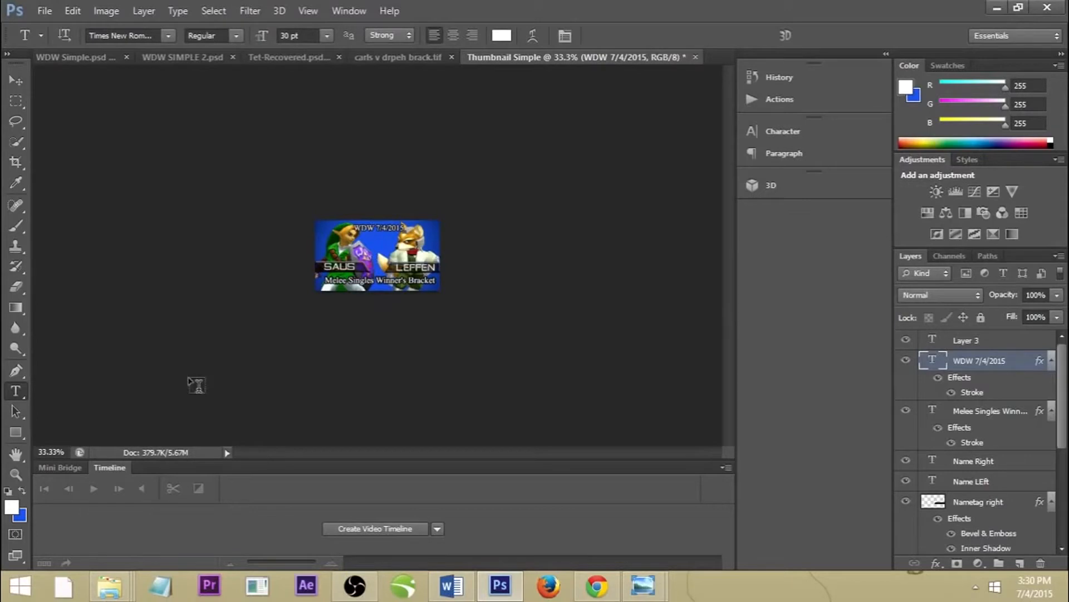
Step: Compare the template at 50% zoom with the other open thumbnail designs: WDW Simple, WDW SIMPLE 2, Tet-Recovered and carls v drpeh brack
left_click(16, 474)
left_click(394, 269)
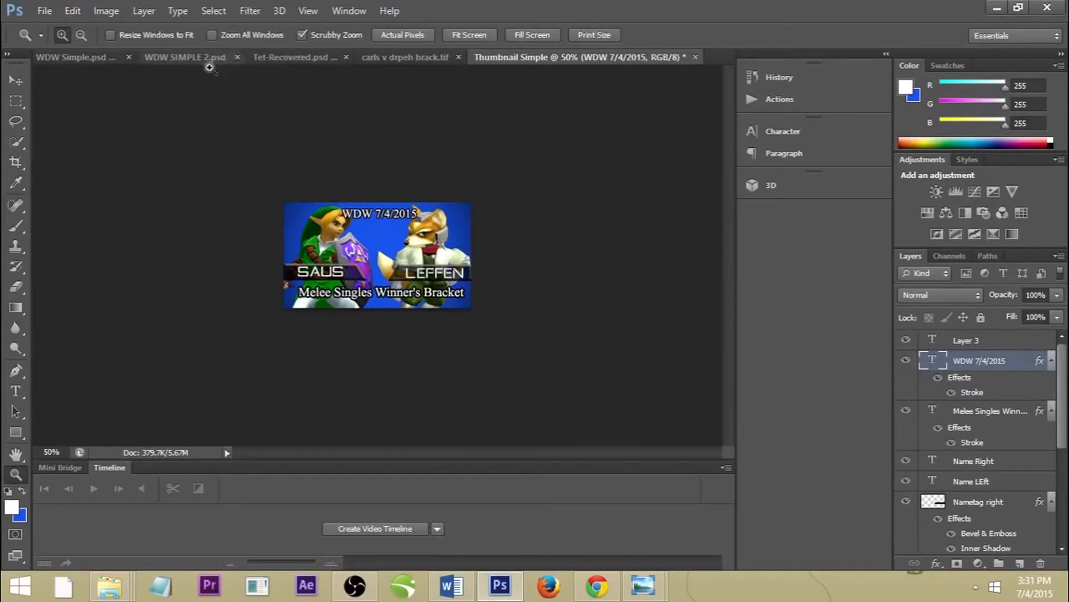
left_click(68, 58)
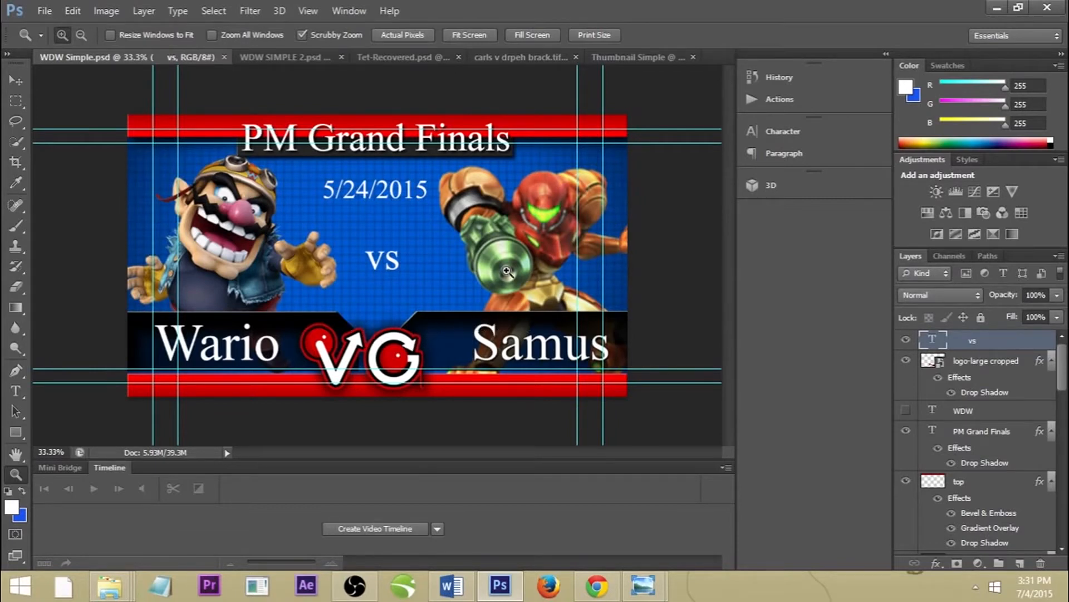
left_click(256, 52)
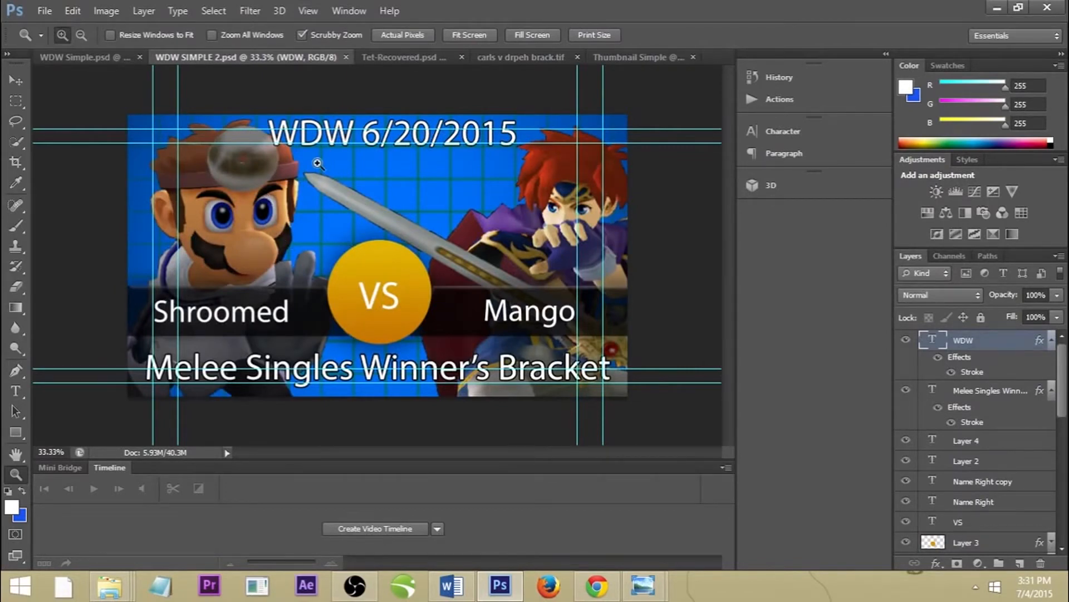
left_click(102, 58)
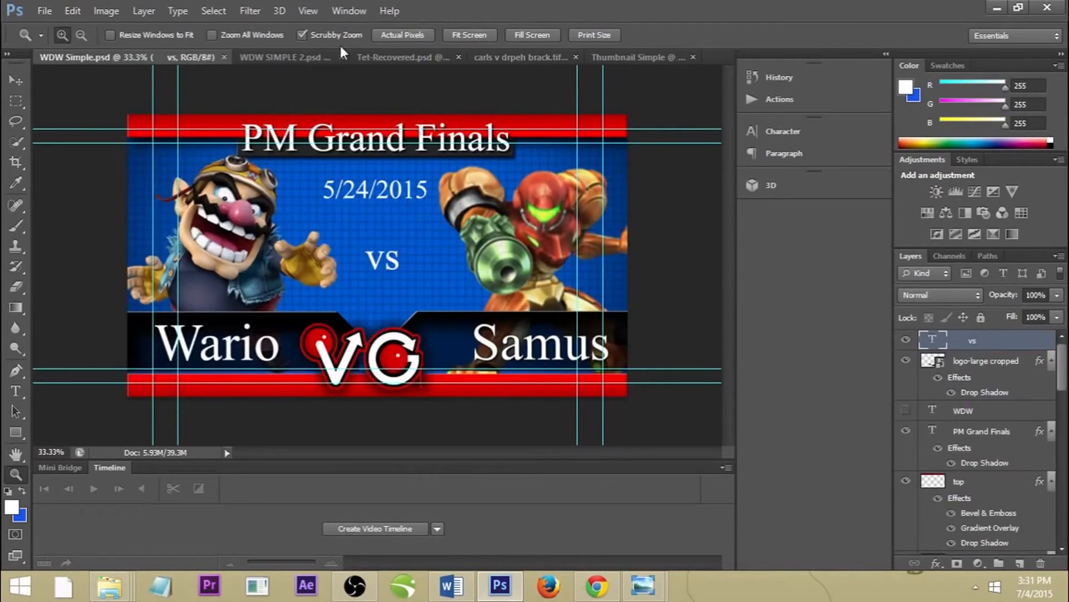
left_click(620, 53)
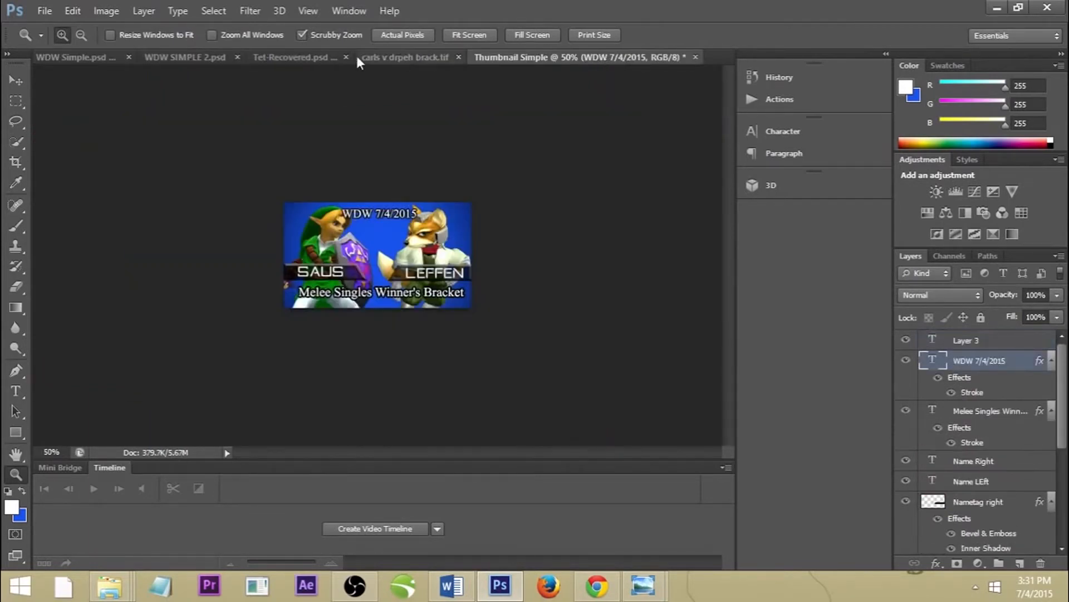
left_click(197, 58)
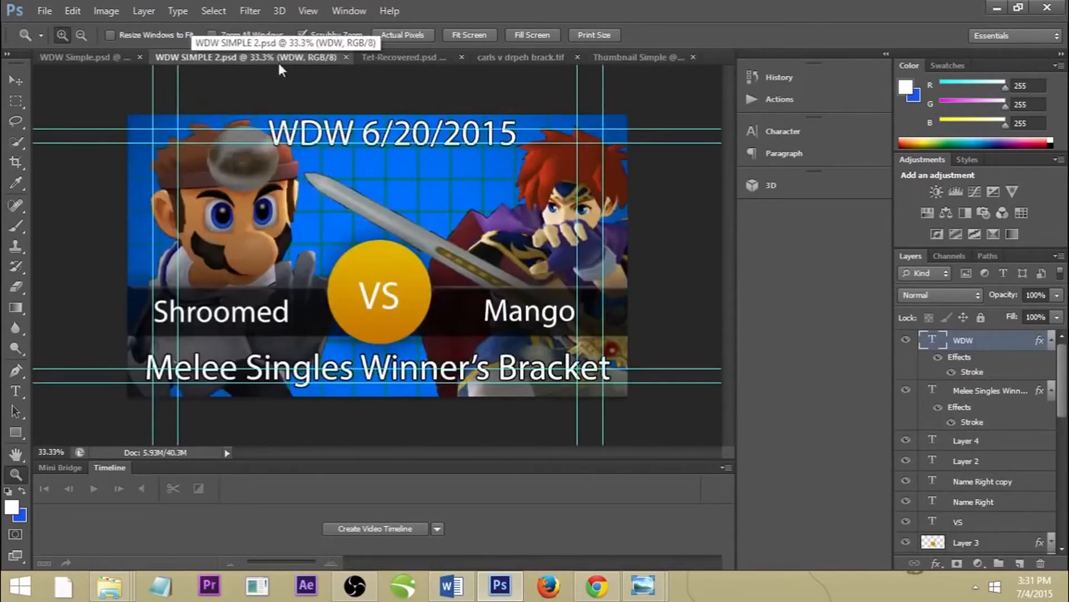
left_click(424, 59)
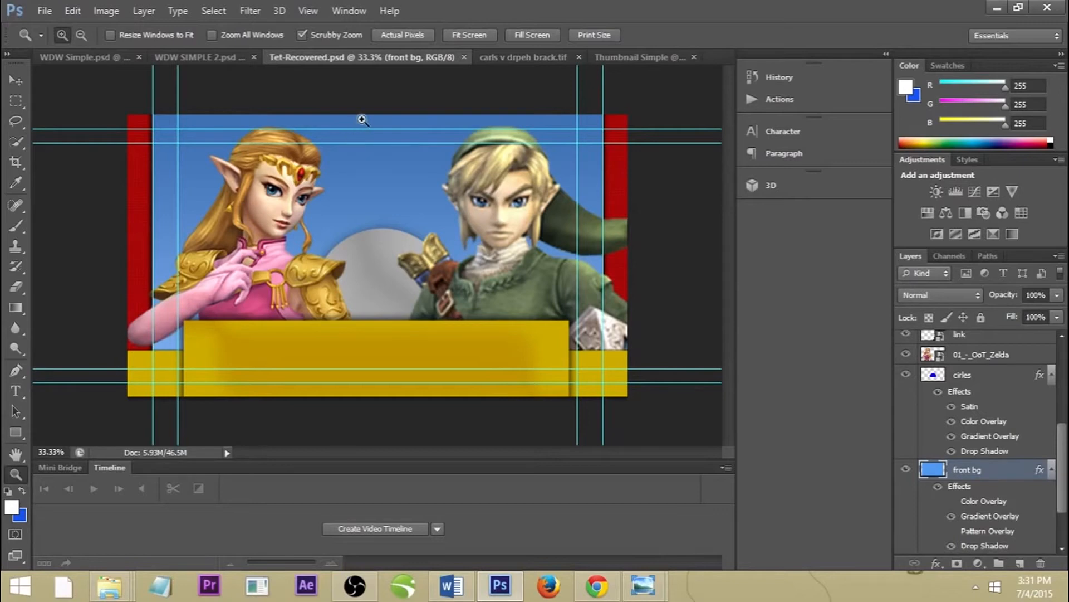
left_click(528, 56)
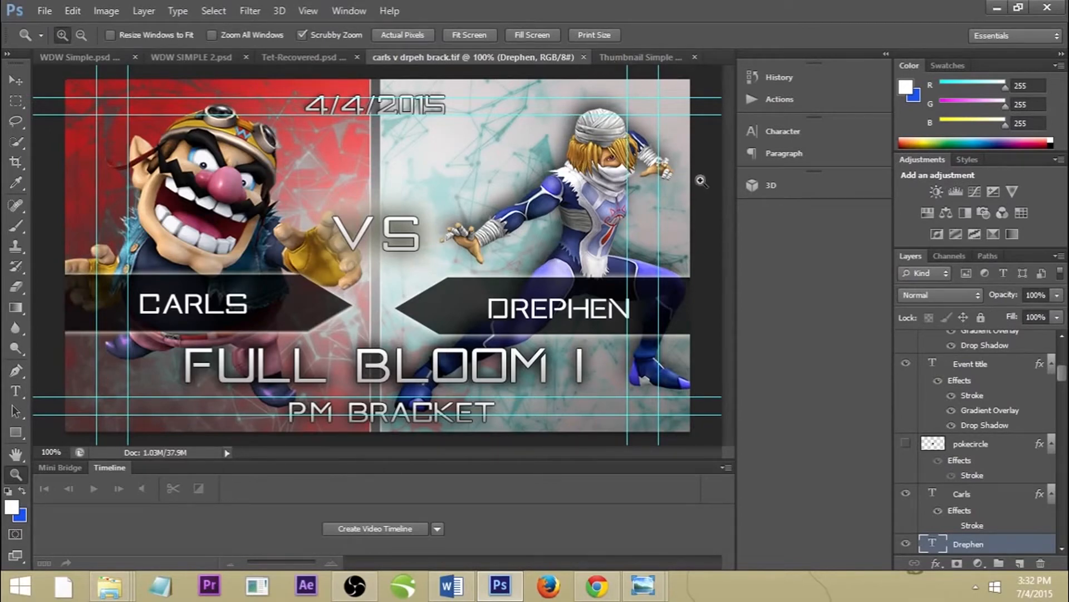
left_click(643, 58)
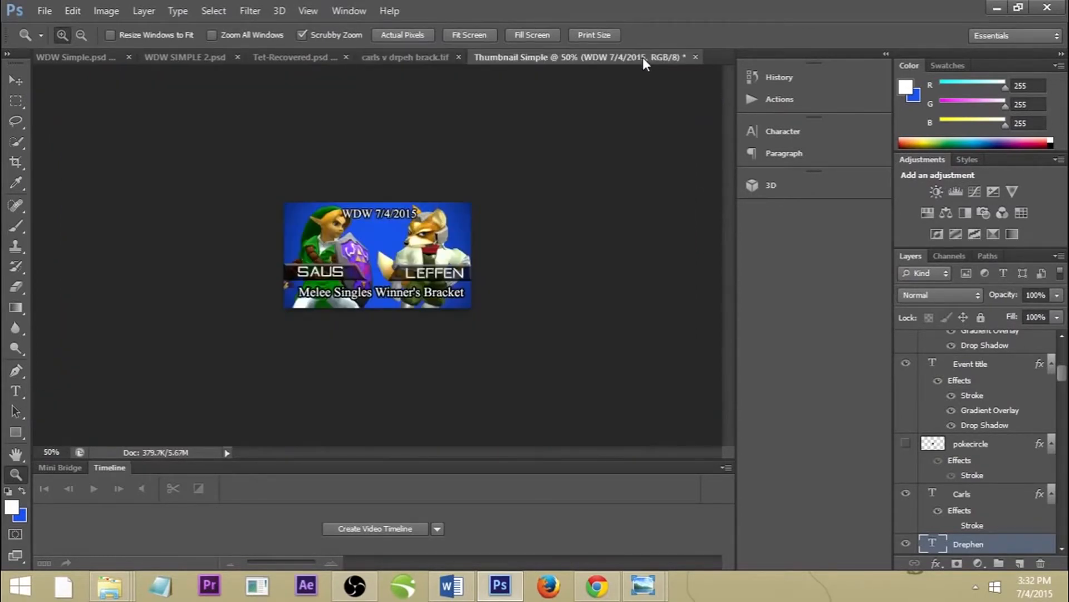
Step: Start saving a new copy of the thumbnail in the July 4th folder inside the desktop's Smash Streaming Stuff folder
left_click(370, 227)
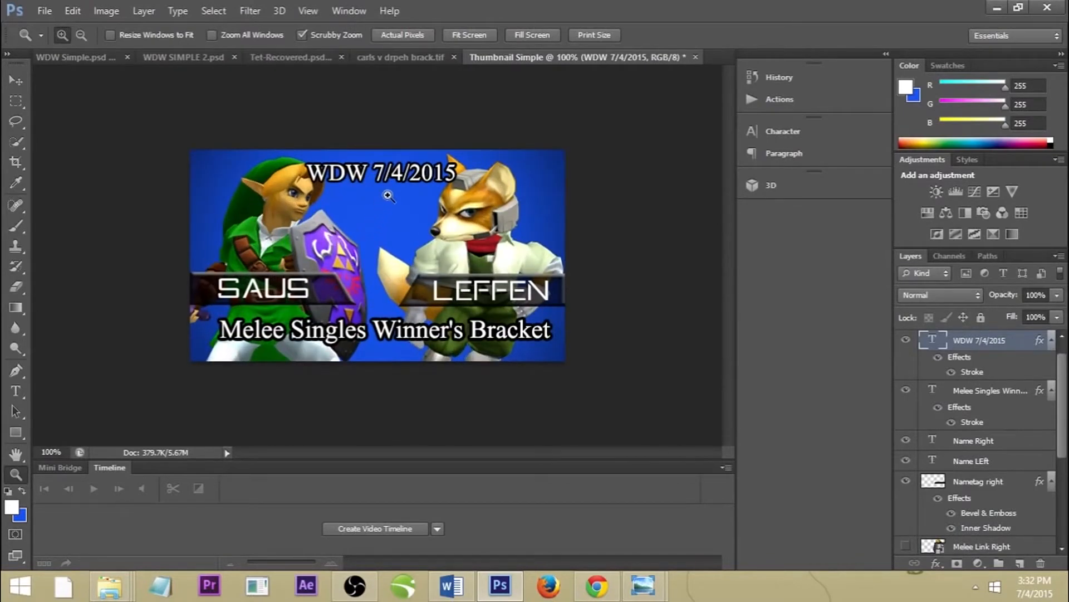
left_click(43, 12)
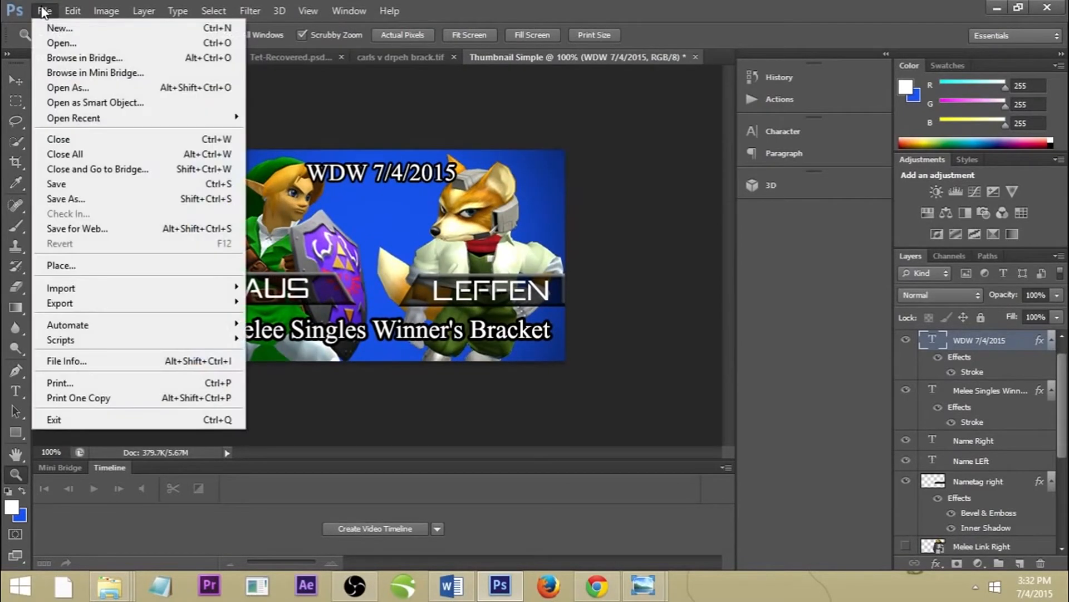
left_click(122, 196)
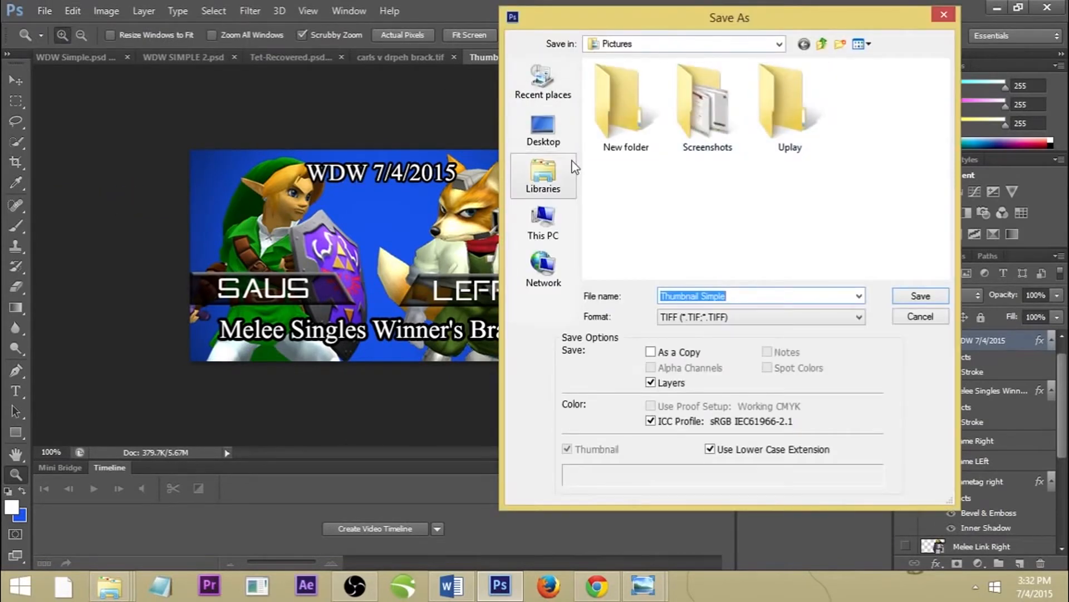
left_click(559, 143)
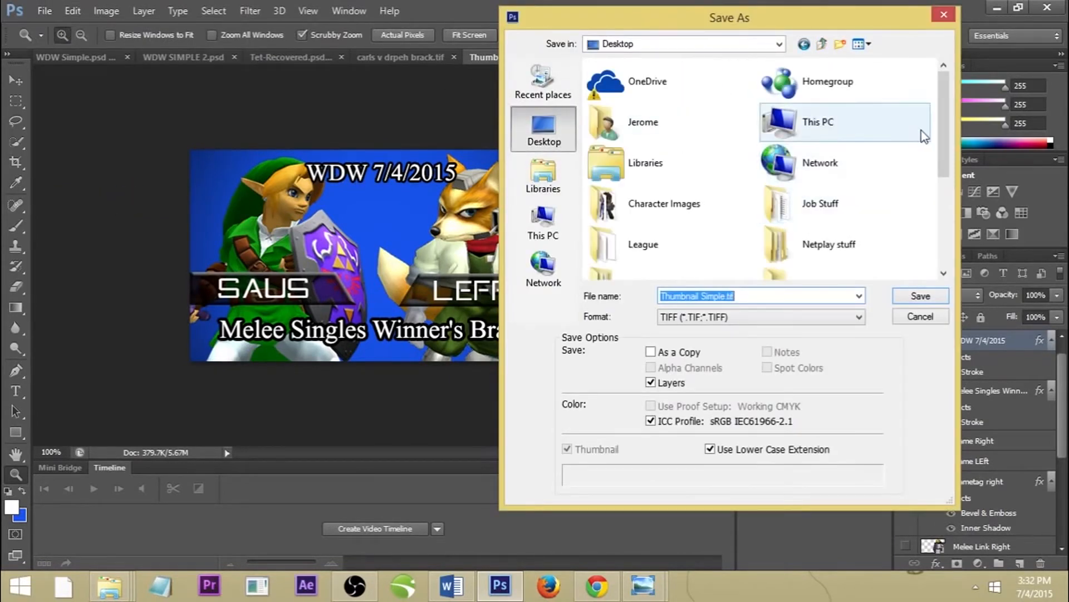
left_click_drag(941, 132, 955, 226)
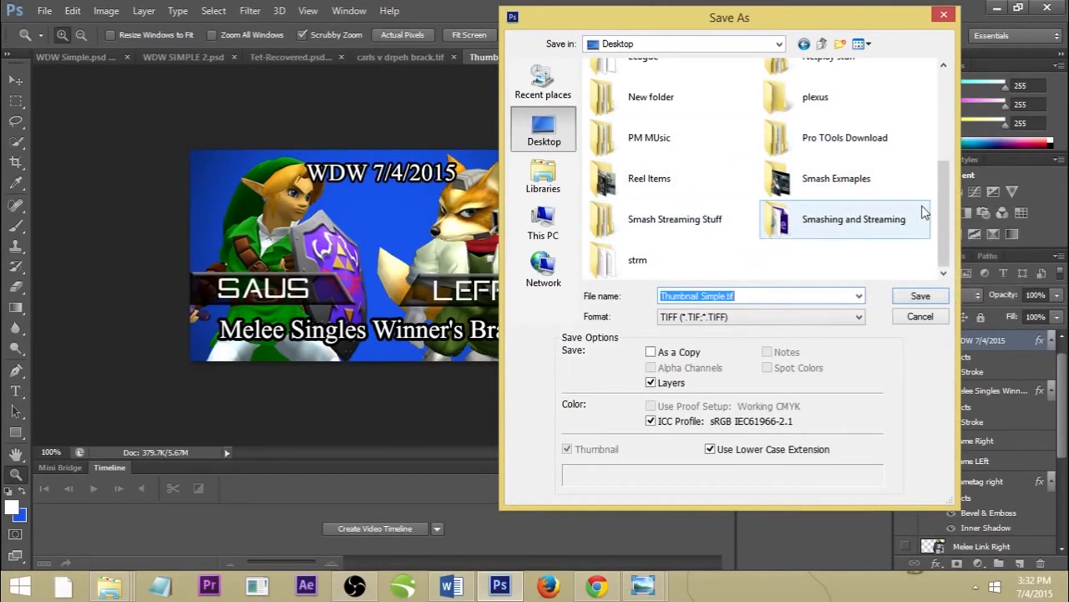
double_click(677, 216)
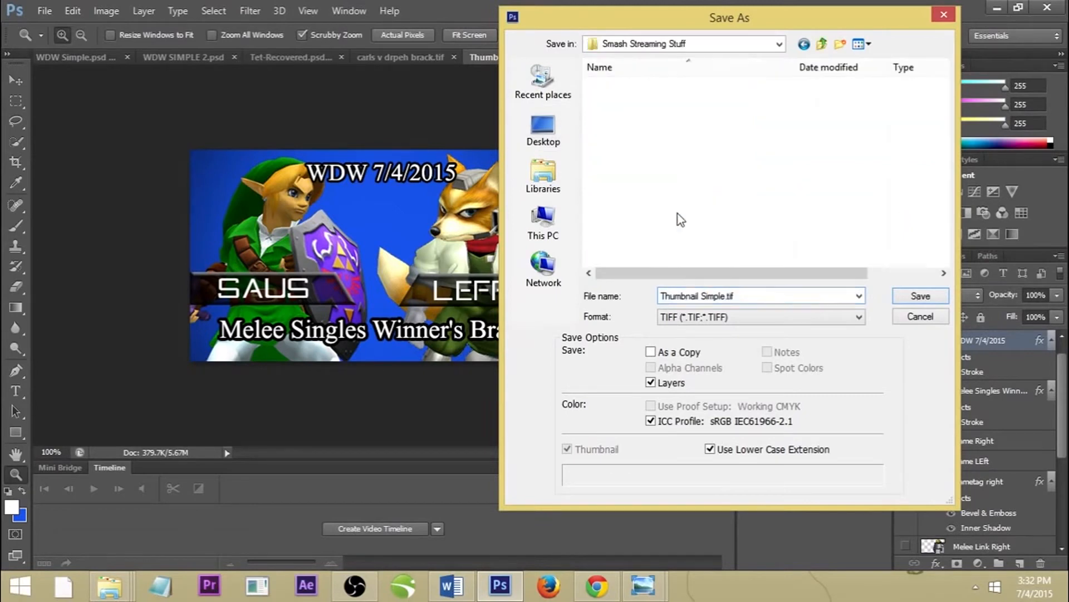
double_click(645, 100)
double_click(640, 88)
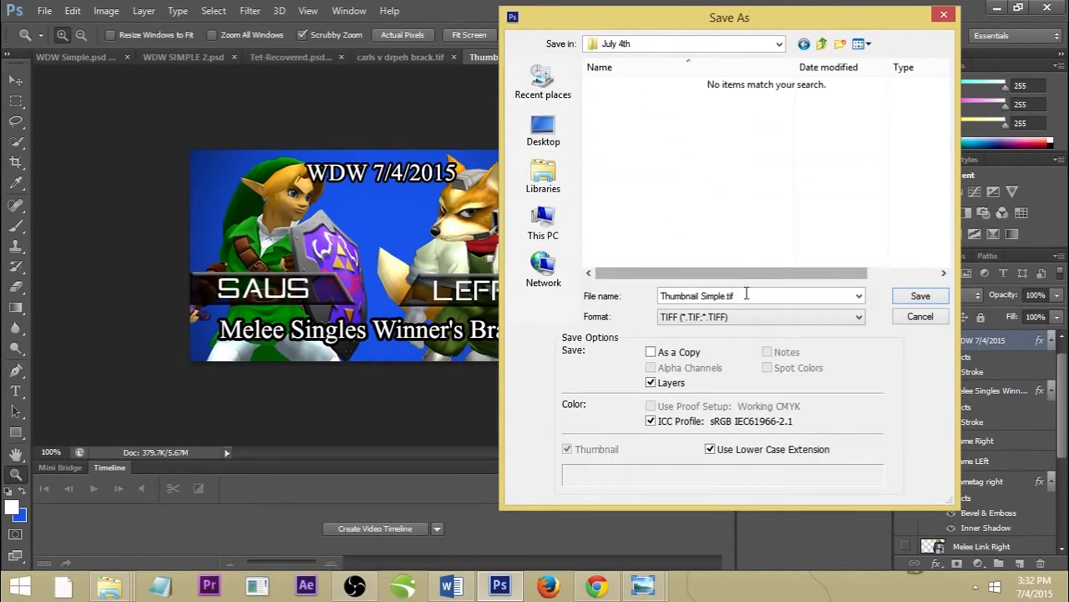
Step: Name the file SAUS v LEFFEN MWB and save it as a TIFF with layers included and no image compression
left_click_drag(749, 298, 659, 300)
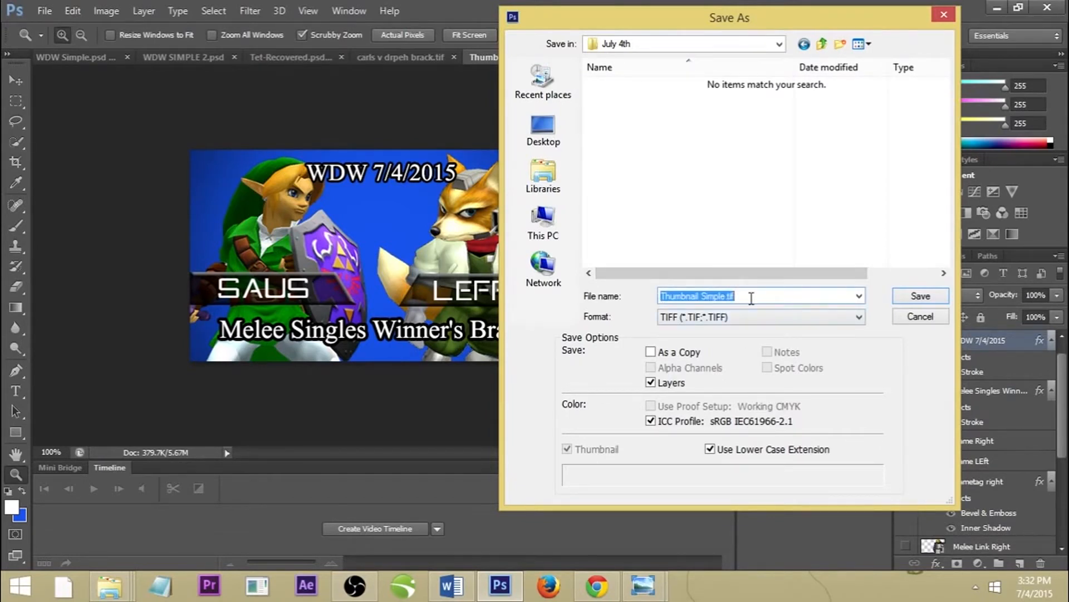
key("BackSpace")
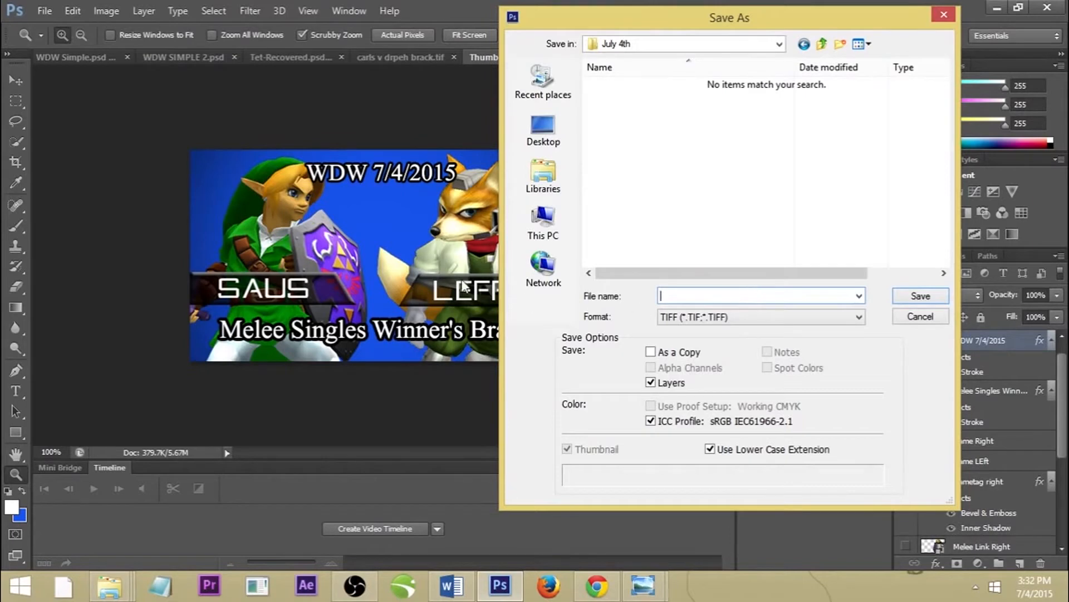
left_click_drag(650, 20, 502, 26)
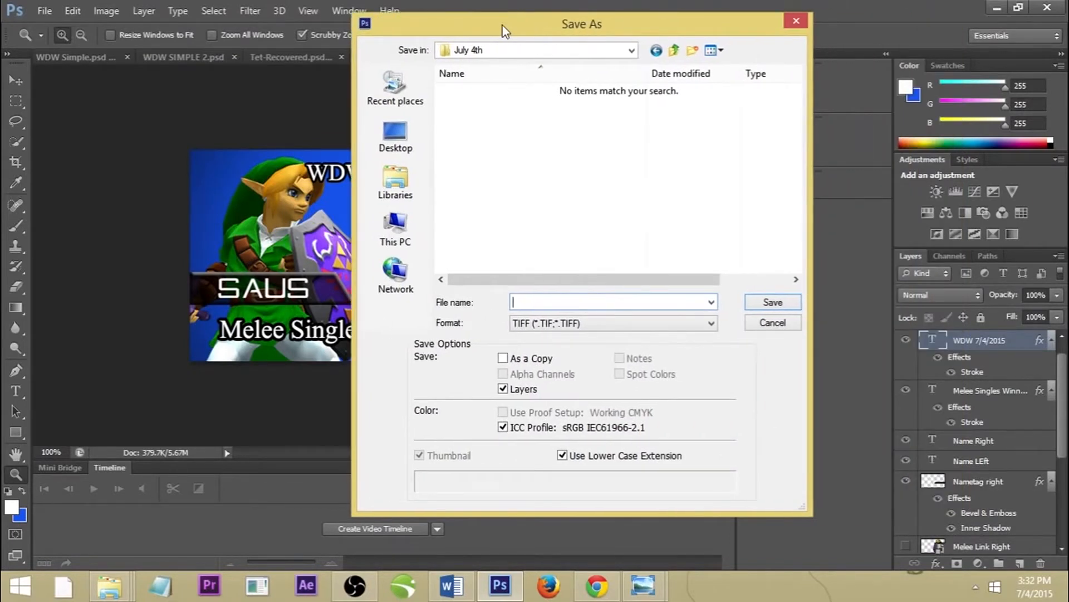
left_click_drag(476, 27, 238, 29)
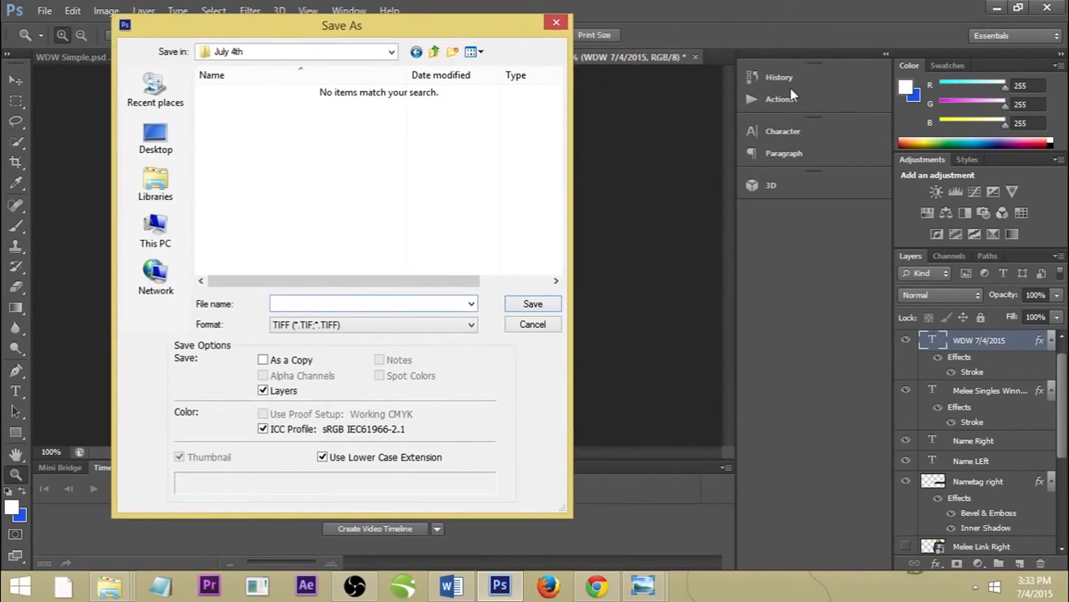
left_click_drag(353, 22, 268, 18)
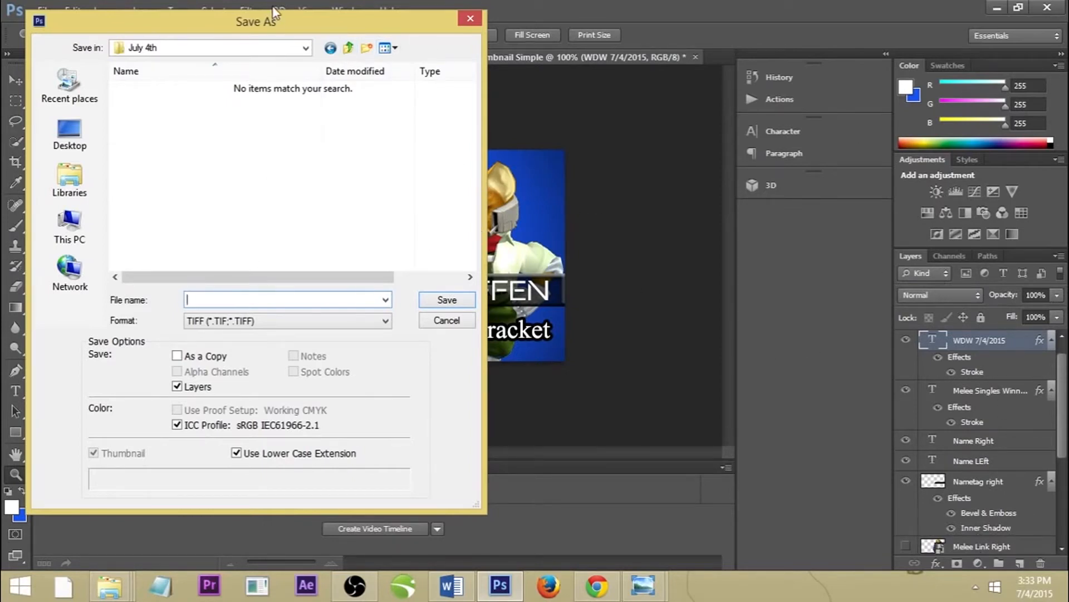
left_click_drag(233, 23, 172, 61)
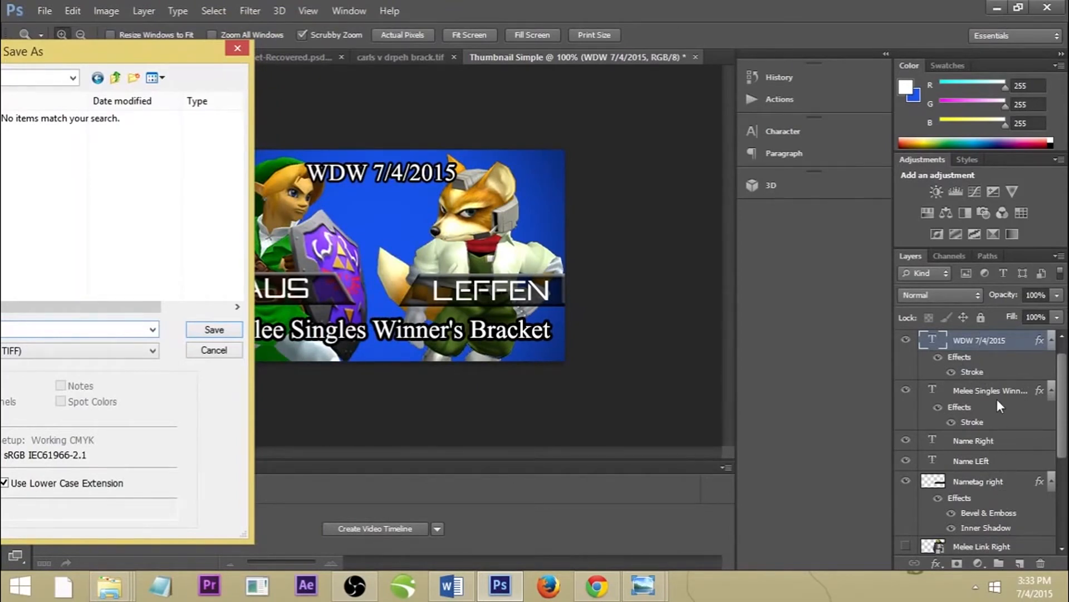
left_click_drag(19, 52, 543, 13)
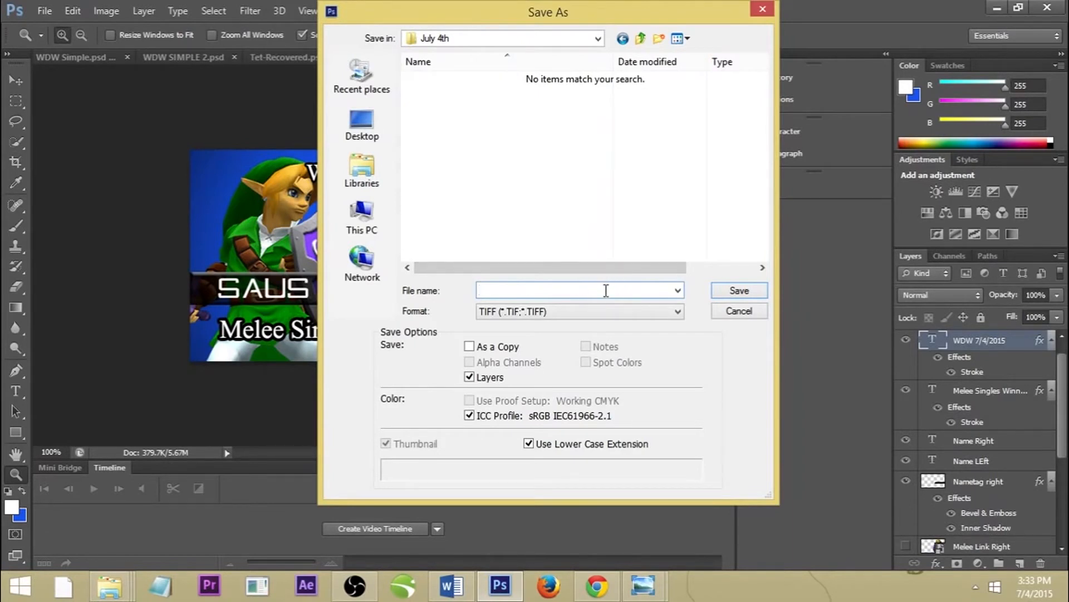
left_click_drag(452, 13, 638, 22)
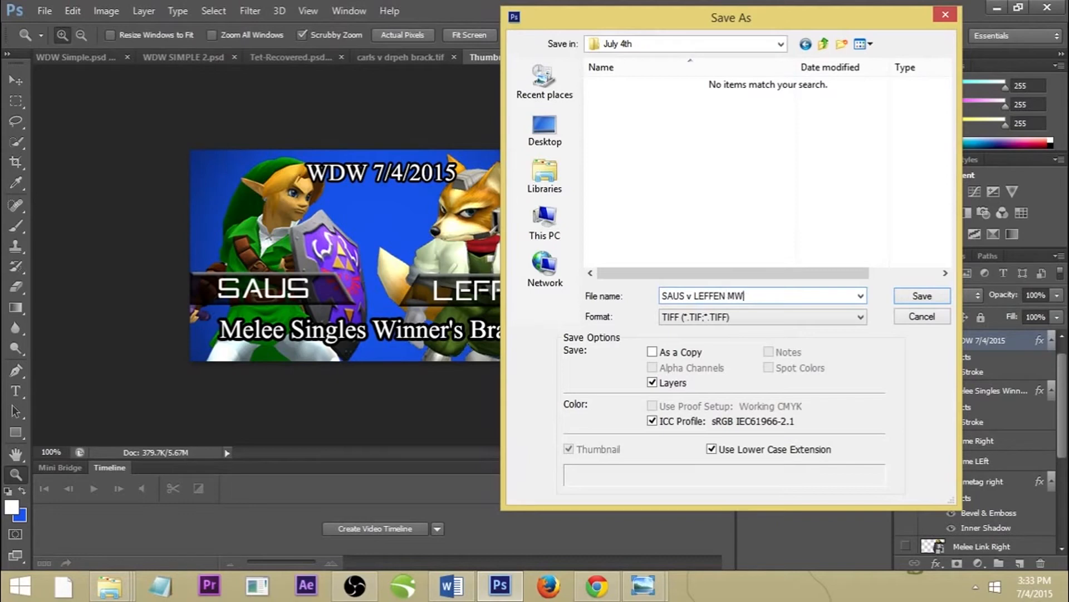
left_click(920, 301)
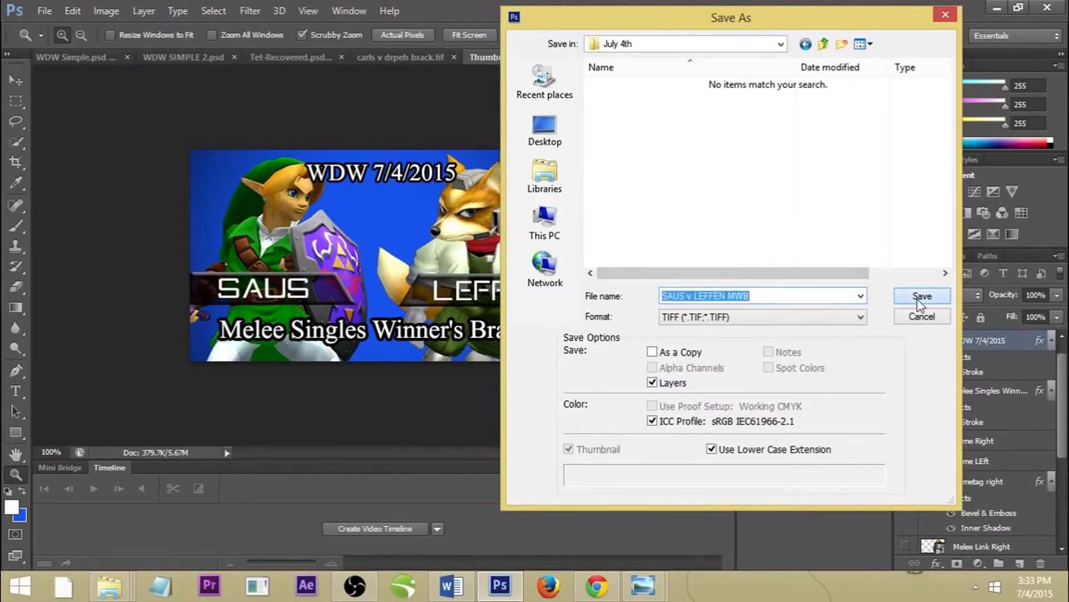
left_click(610, 98)
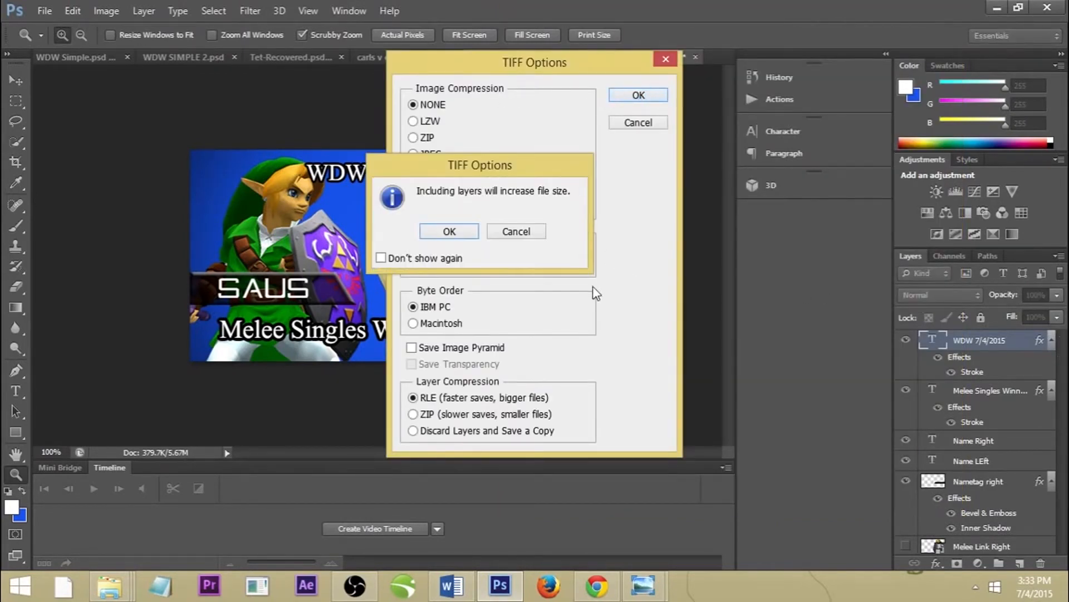
left_click(441, 238)
Step: Save a PNG copy of SAUS v LEFFEN MWB in the July 4th folder with smallest compression and no interlacing
left_click(44, 10)
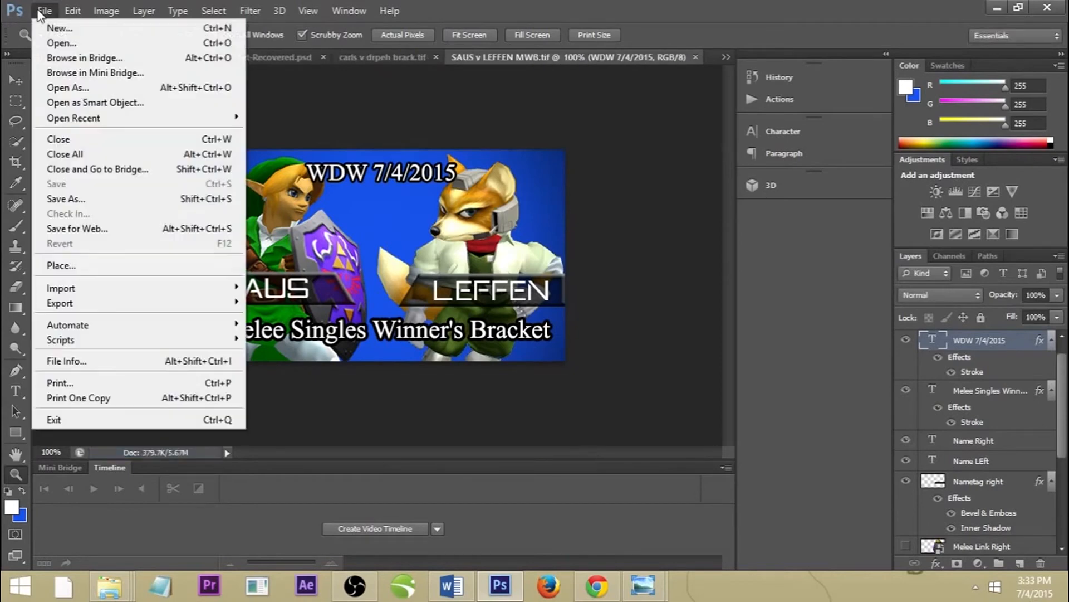
left_click(106, 198)
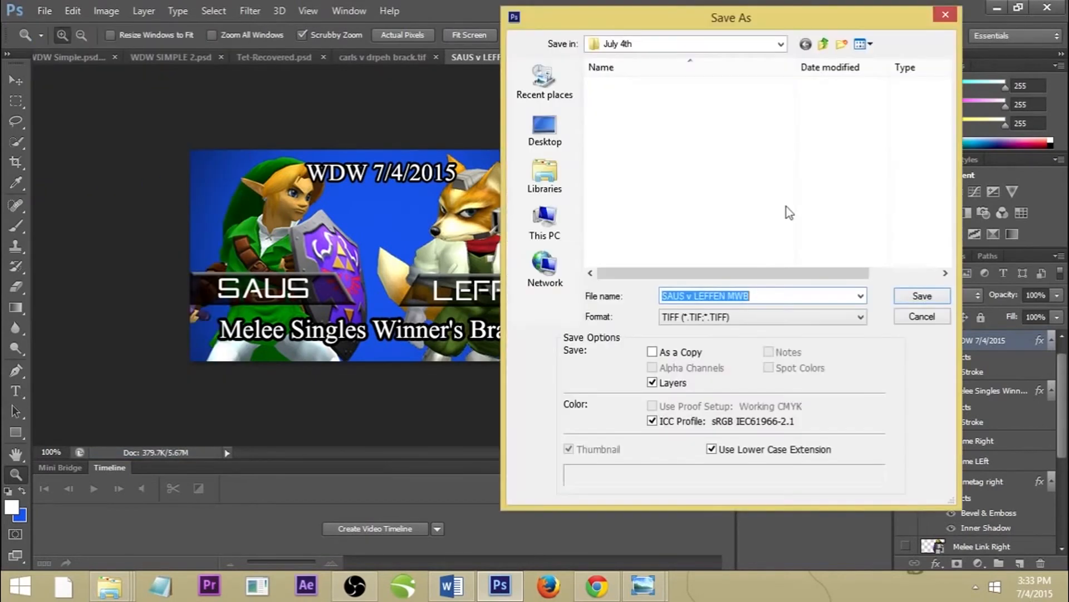
left_click(811, 318)
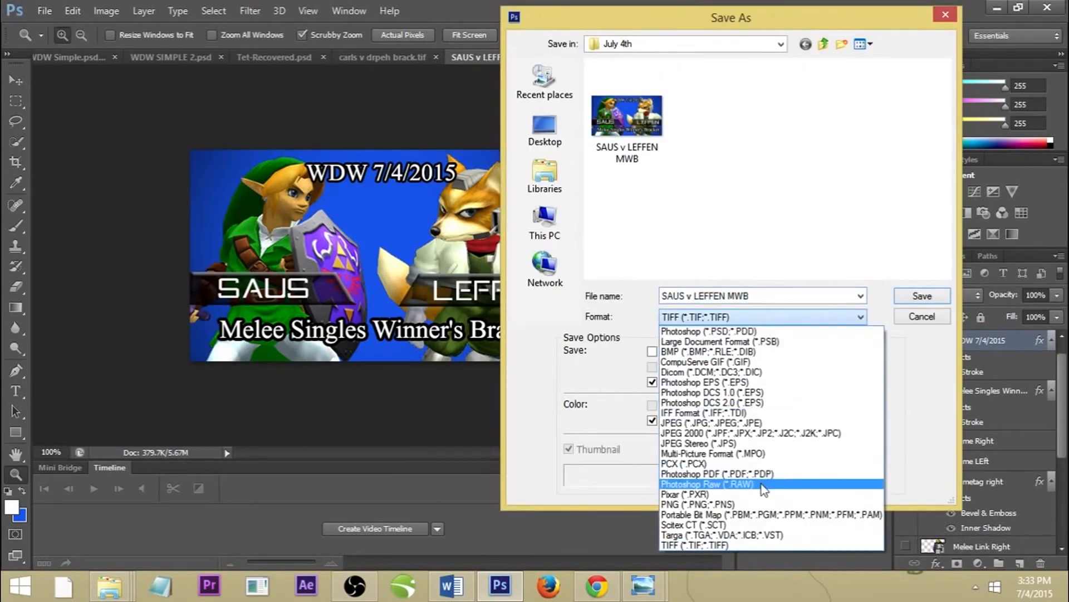
left_click(756, 504)
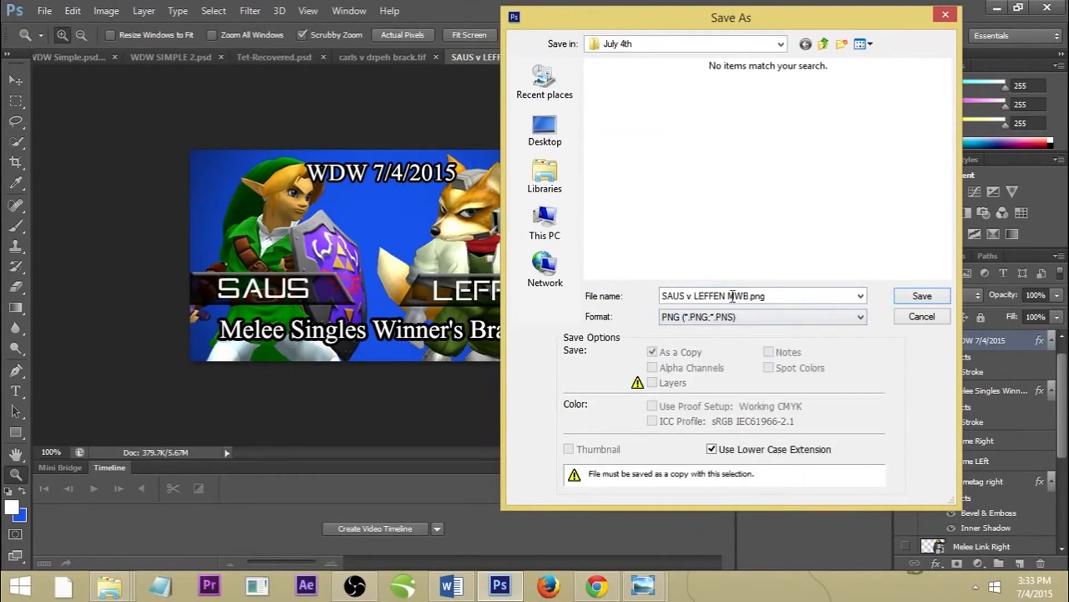
left_click(937, 298)
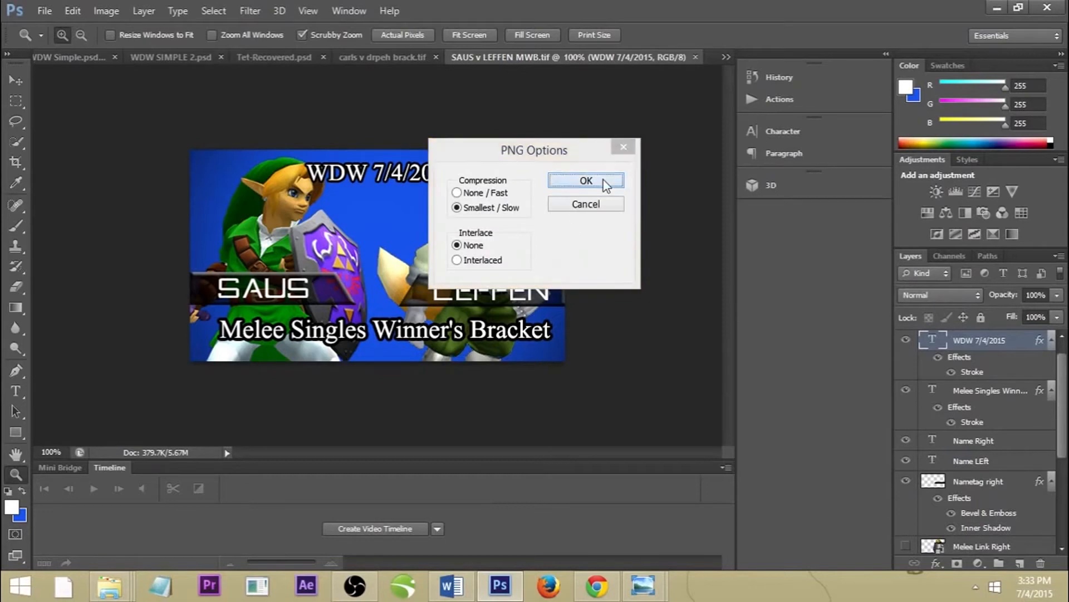
left_click(603, 180)
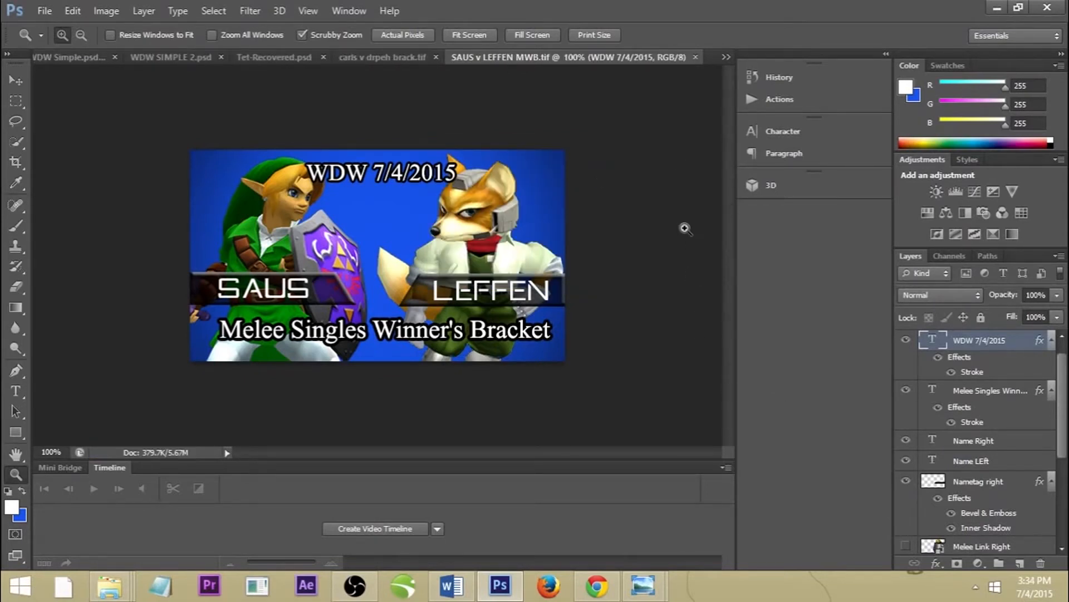
Step: Switch to Chrome, open youtube.com in a new tab and change to the IUB Smash account
left_click(597, 584)
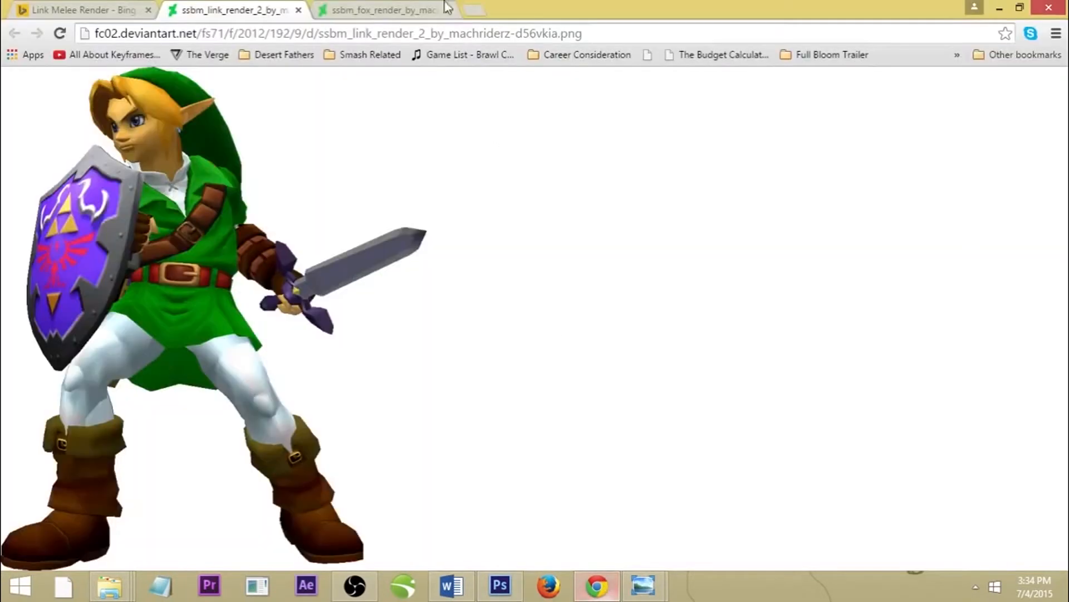
left_click(475, 10)
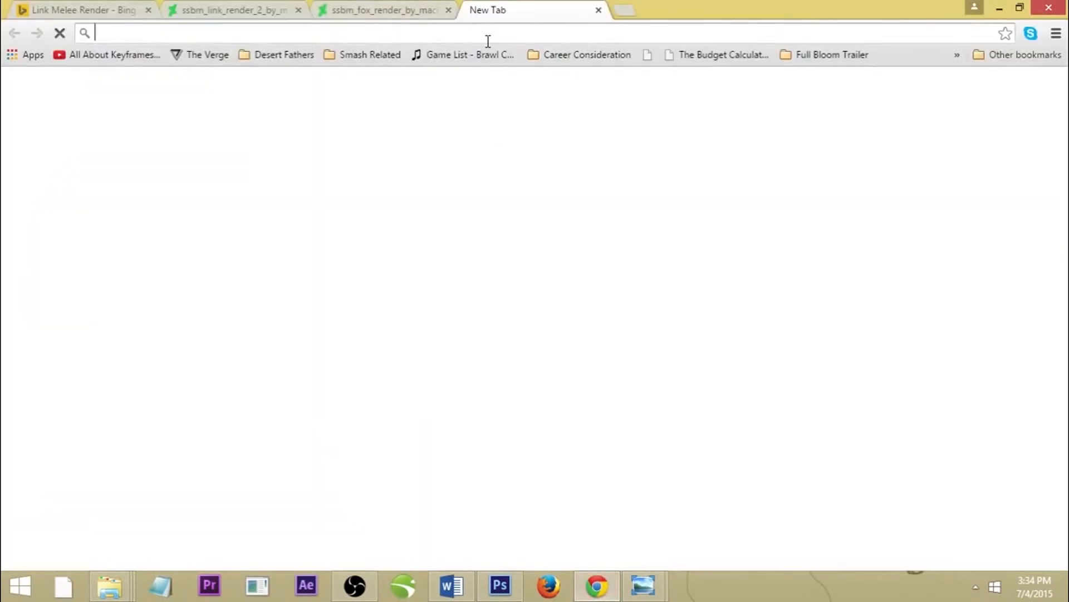
type("youtube.com")
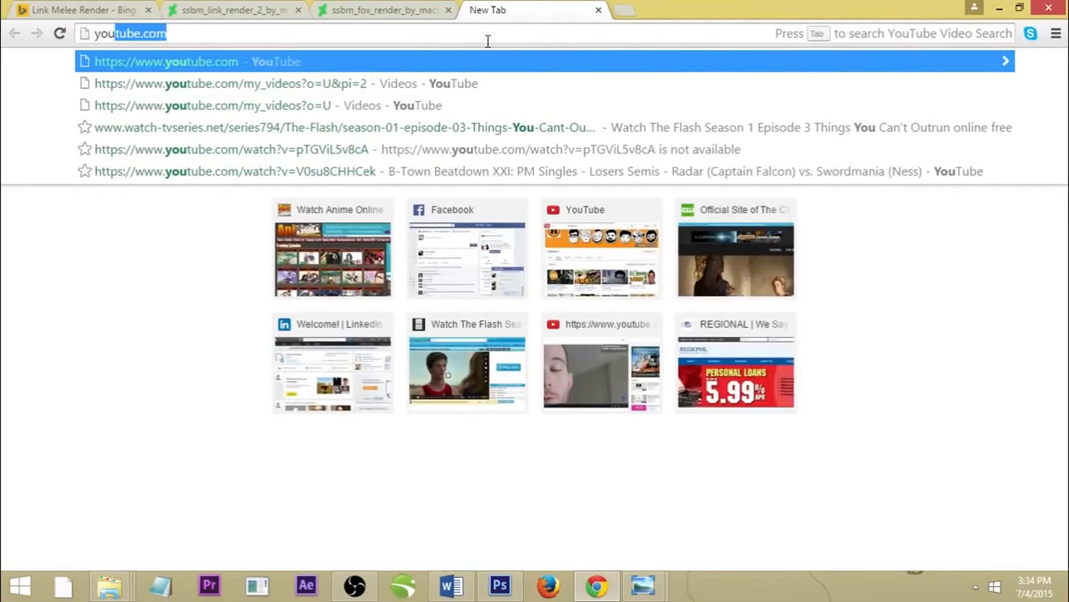
key("Return")
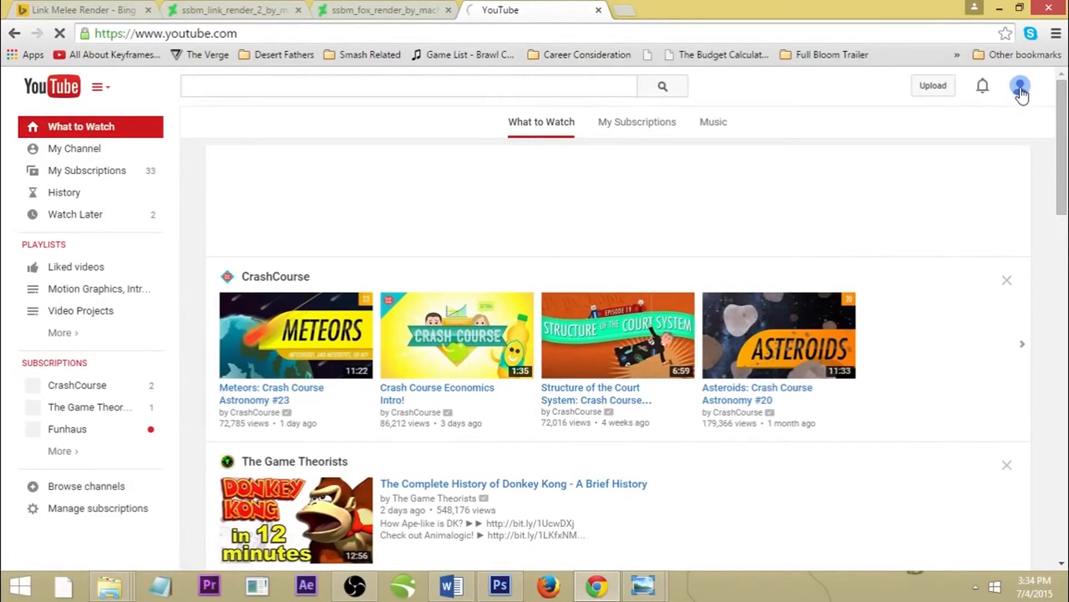
left_click(1021, 92)
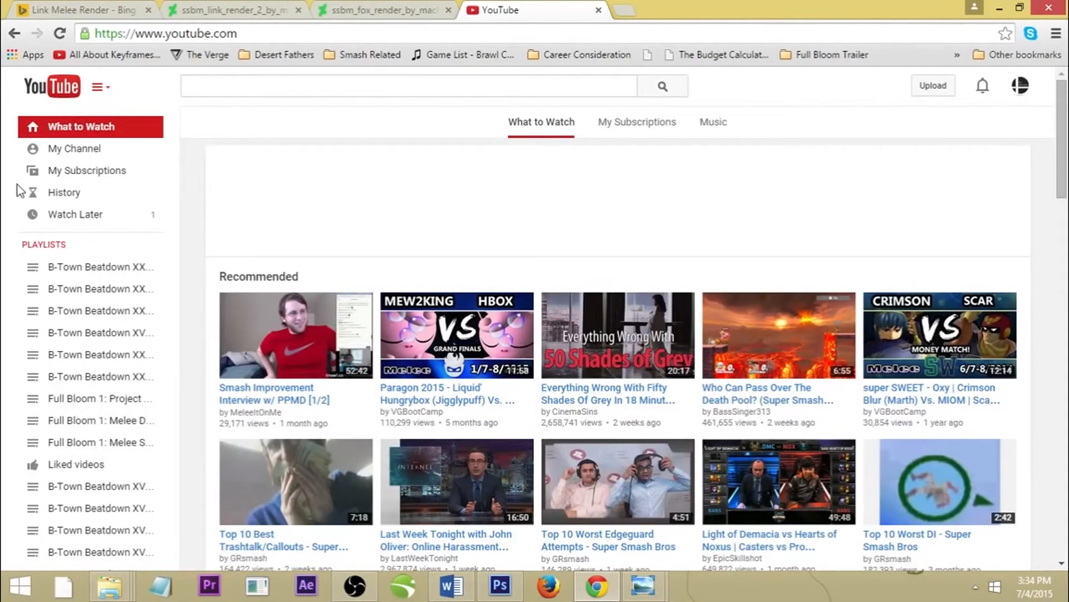
left_click(105, 133)
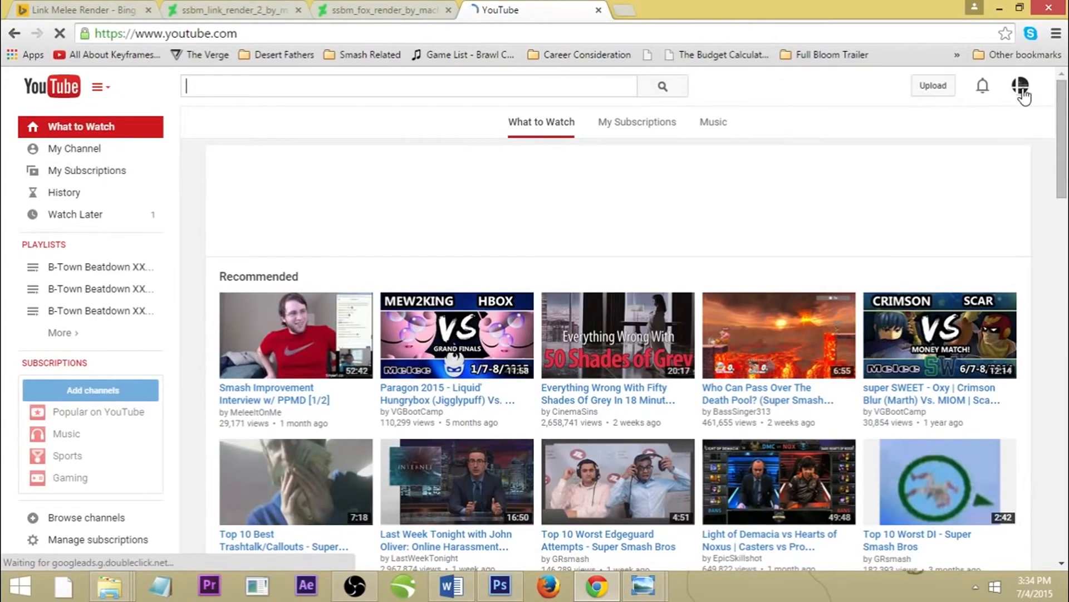
Step: Open the channel's video list in Creator Studio and edit the newest B-Town Beatdown XXI Winners Semis video to view its thumbnail choices
left_click(1023, 92)
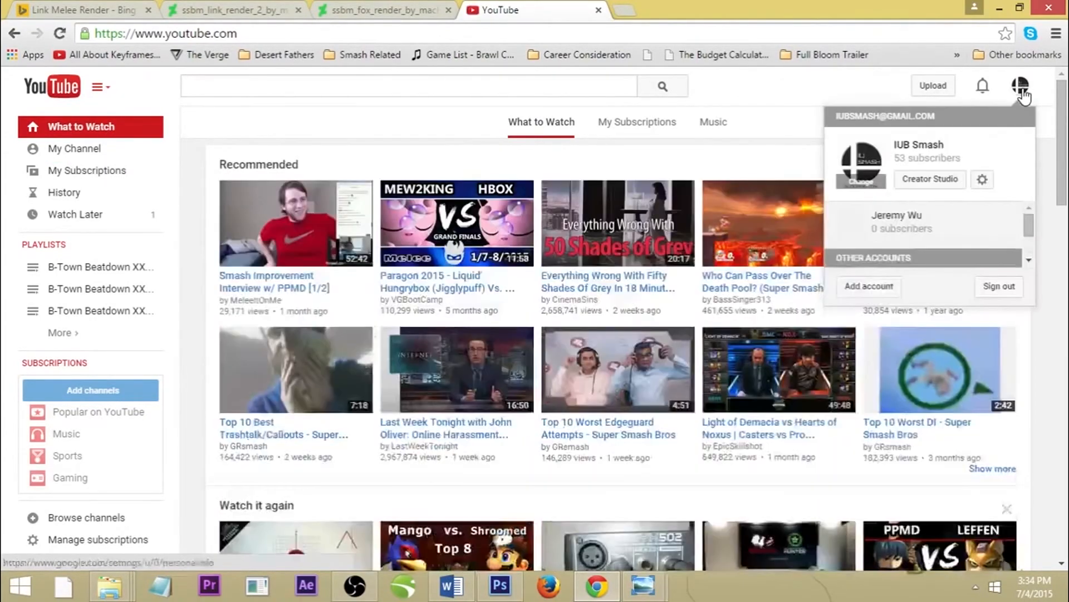
left_click(945, 179)
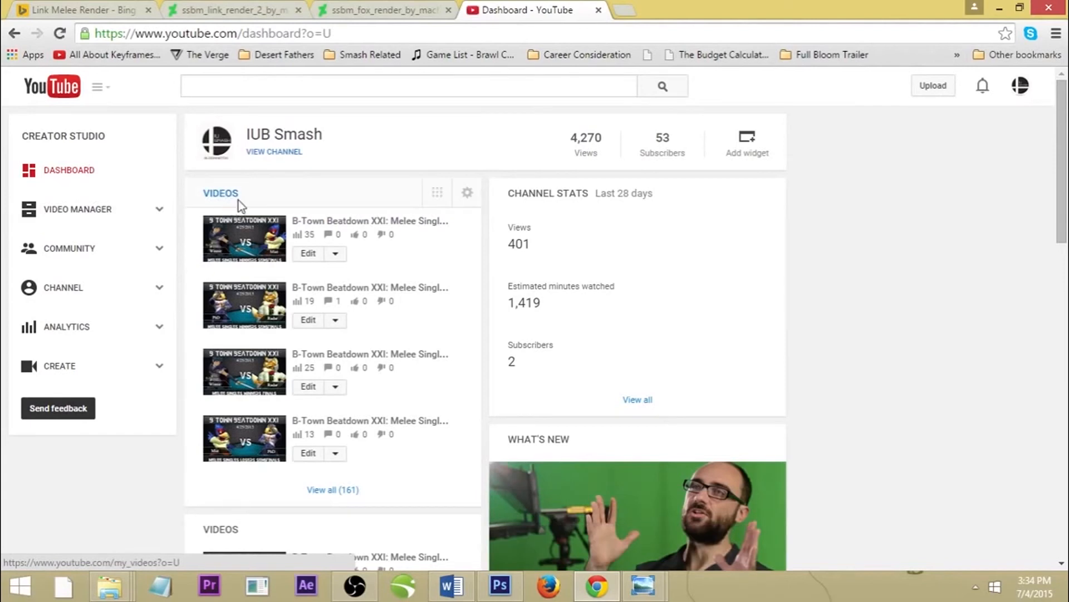
left_click(68, 214)
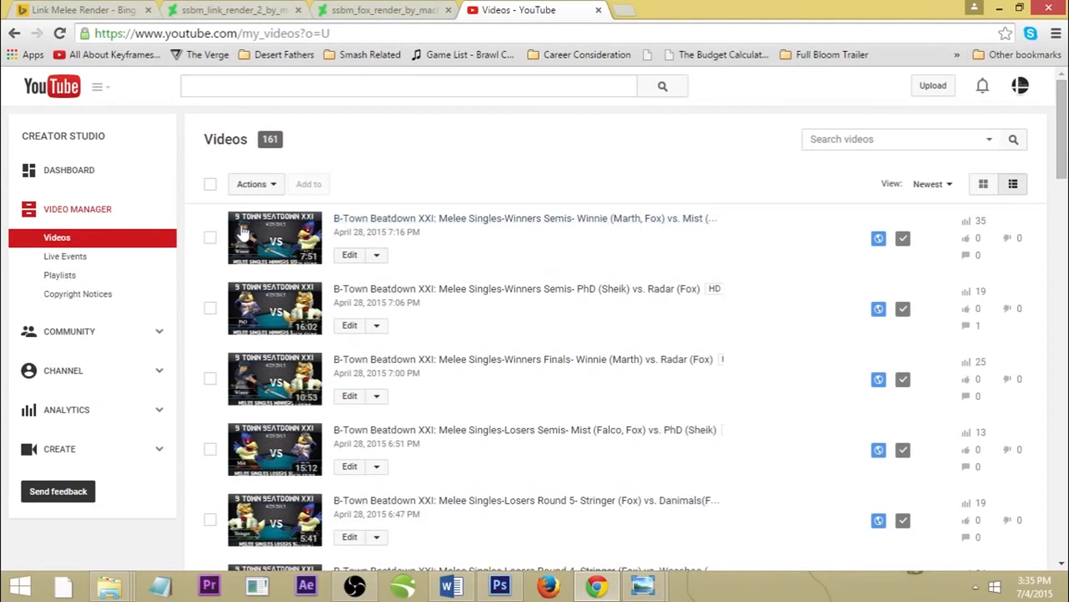
left_click(346, 258)
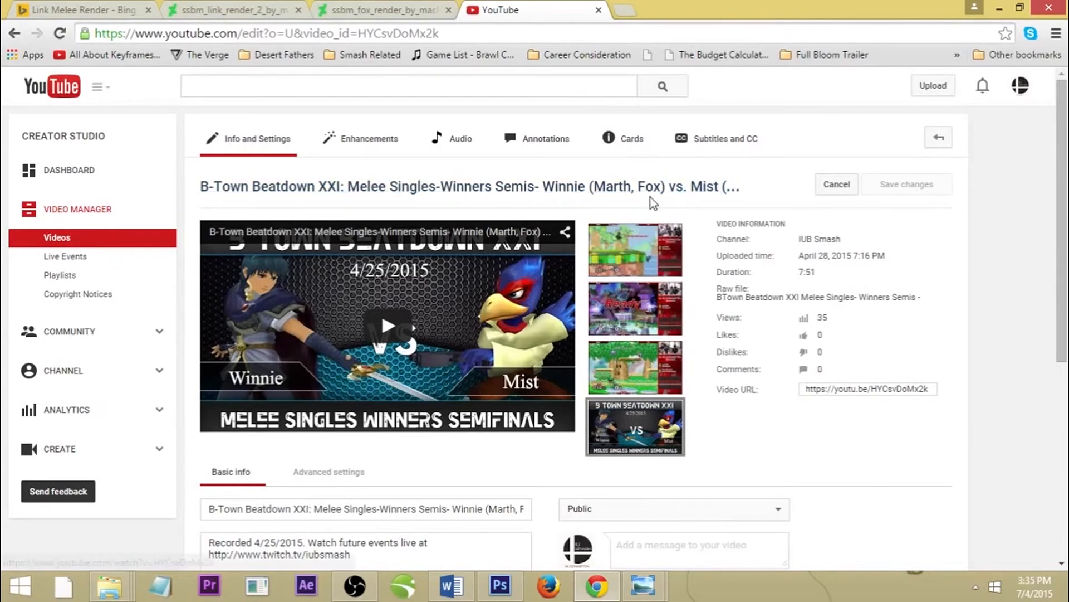
mouse_move(654, 255)
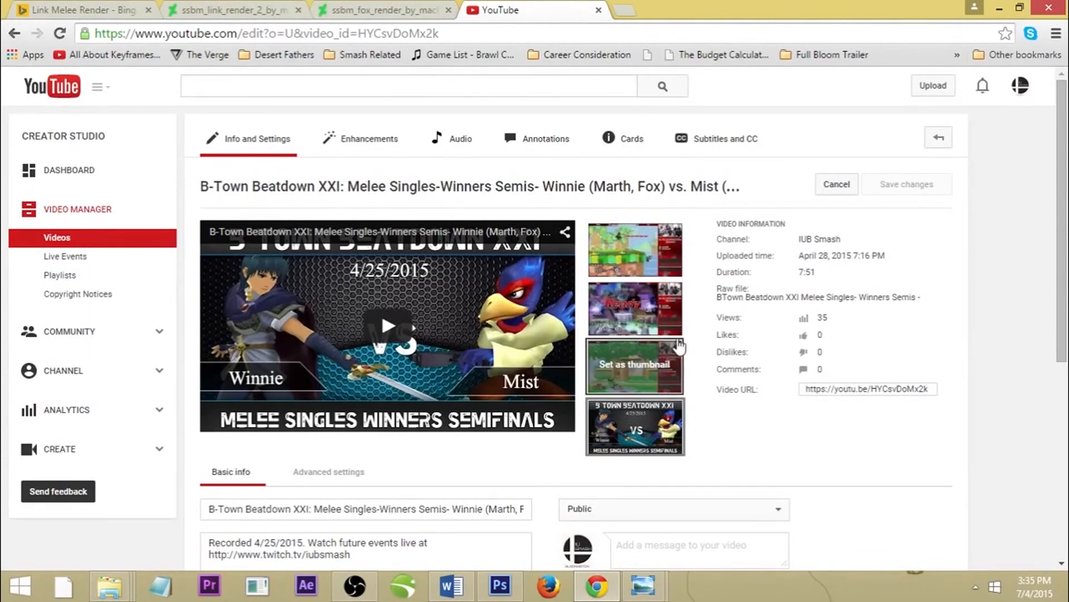
mouse_move(640, 452)
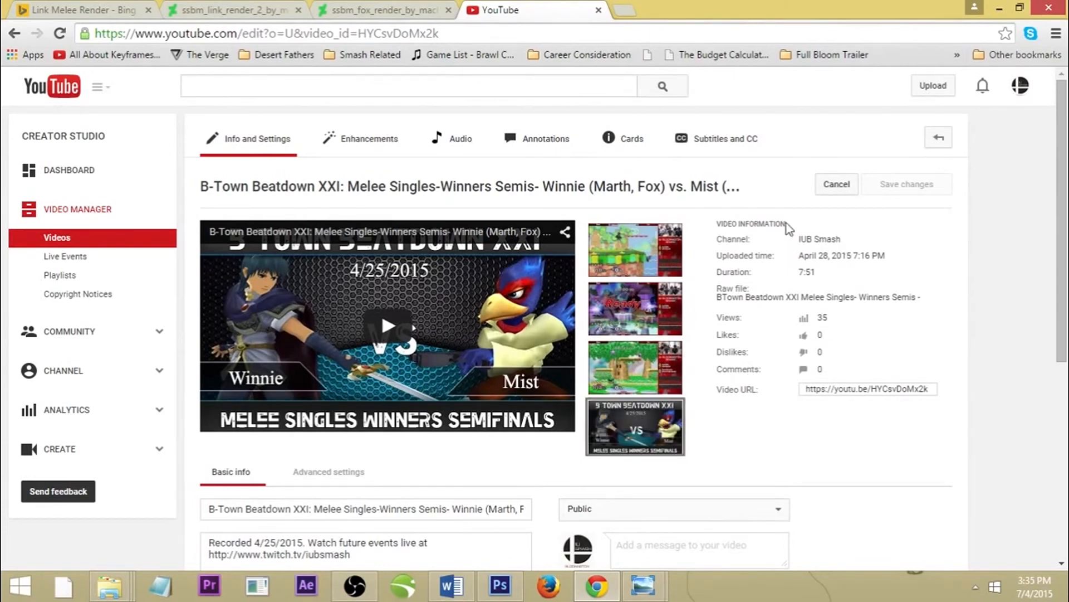
Step: Browse for a replacement custom thumbnail in the July 4th folder under Streamed Matches, preview SAUS v LEFFEN MWB, and dismiss the file chooser without uploading
mouse_move(663, 424)
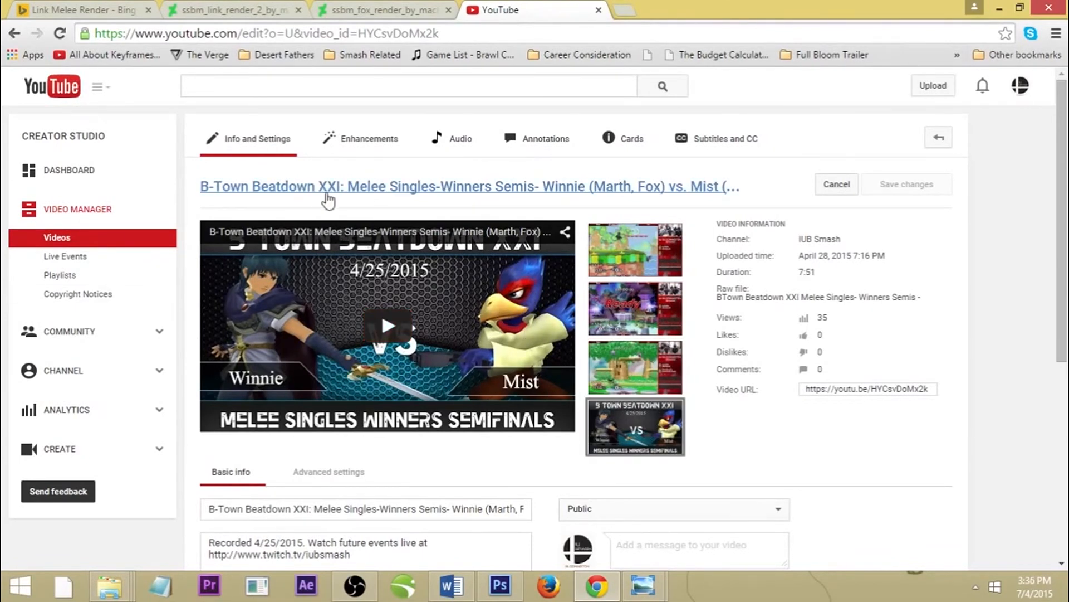
mouse_move(625, 426)
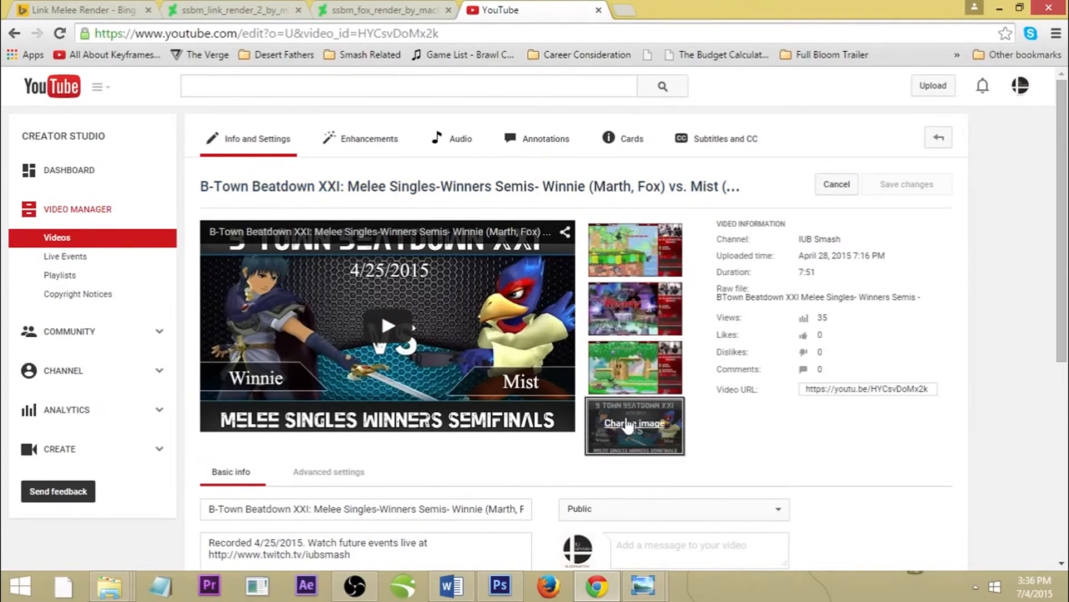
left_click(644, 428)
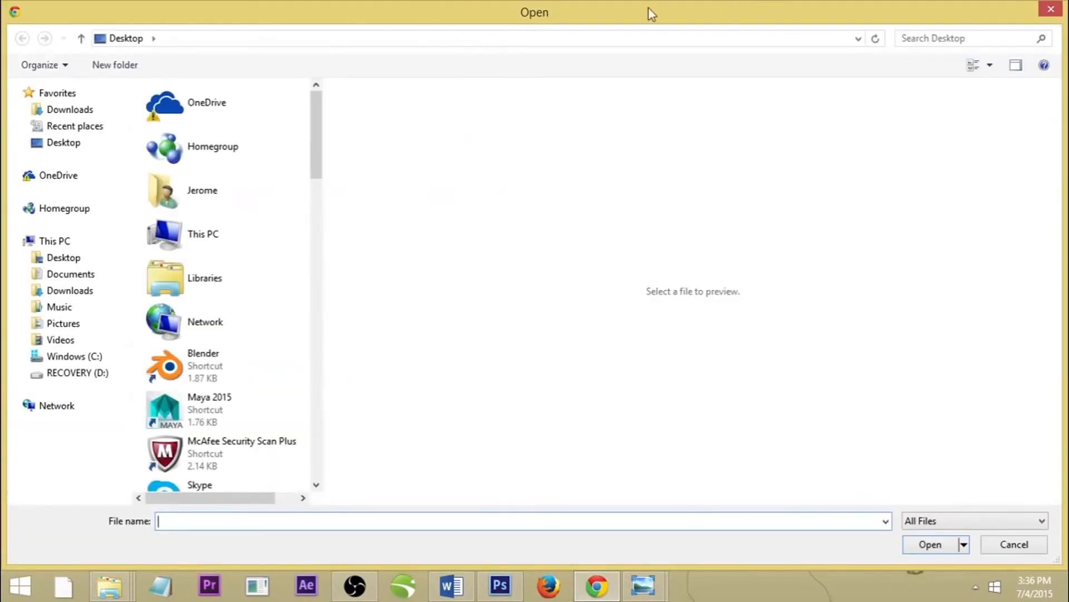
left_click_drag(311, 133, 285, 240)
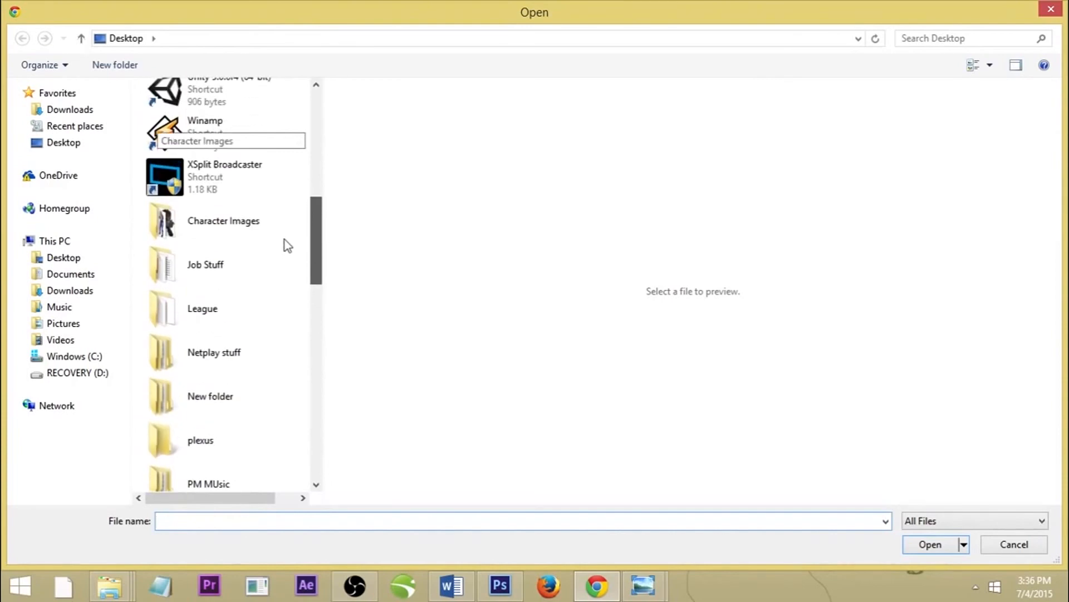
scroll(285, 240, "down", 6)
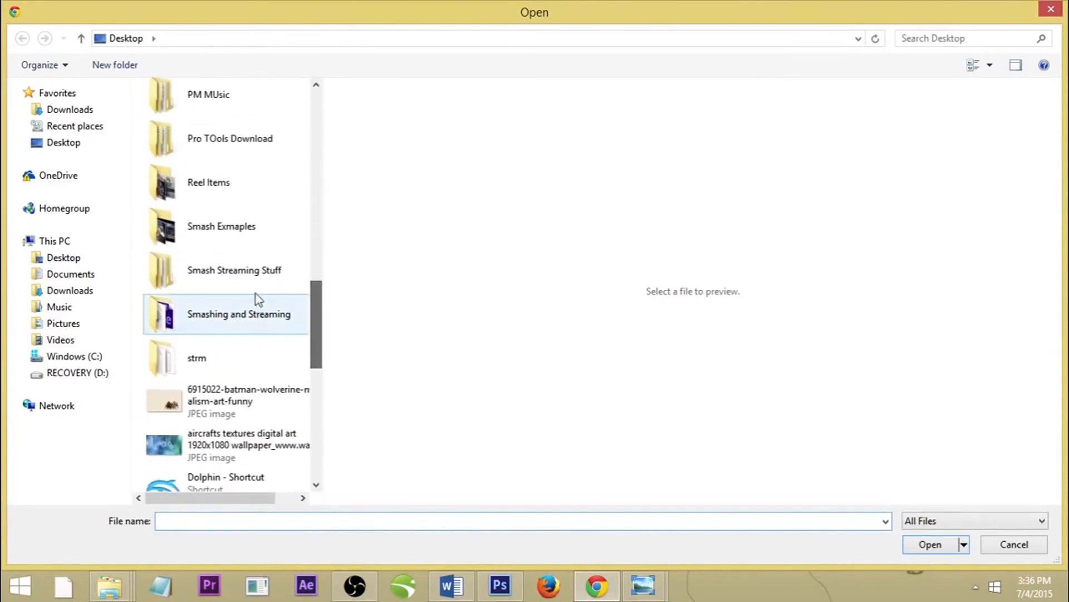
double_click(251, 270)
left_click(213, 127)
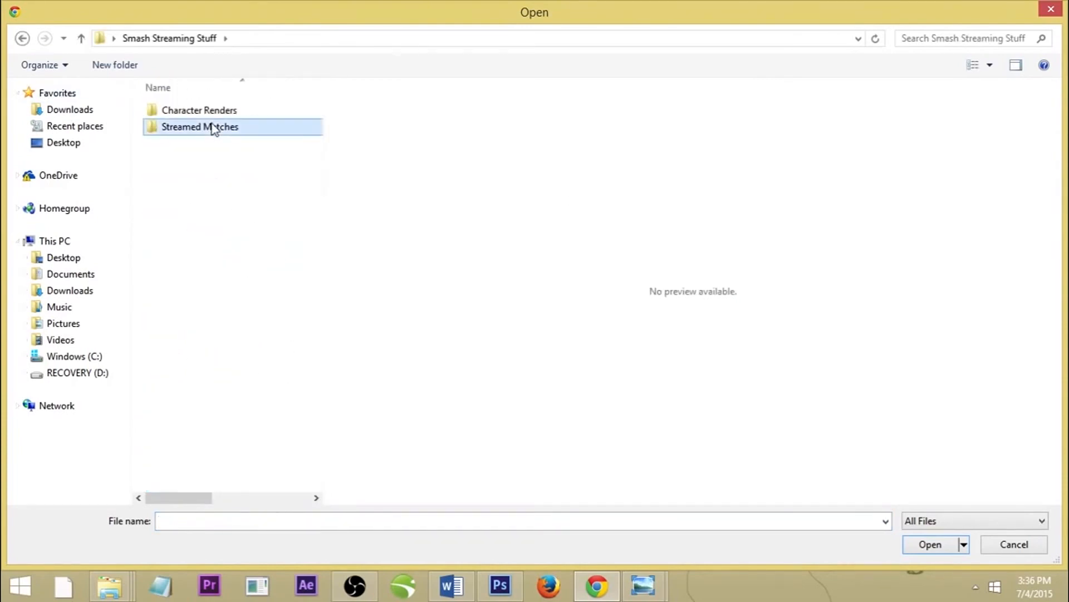
double_click(212, 127)
double_click(178, 116)
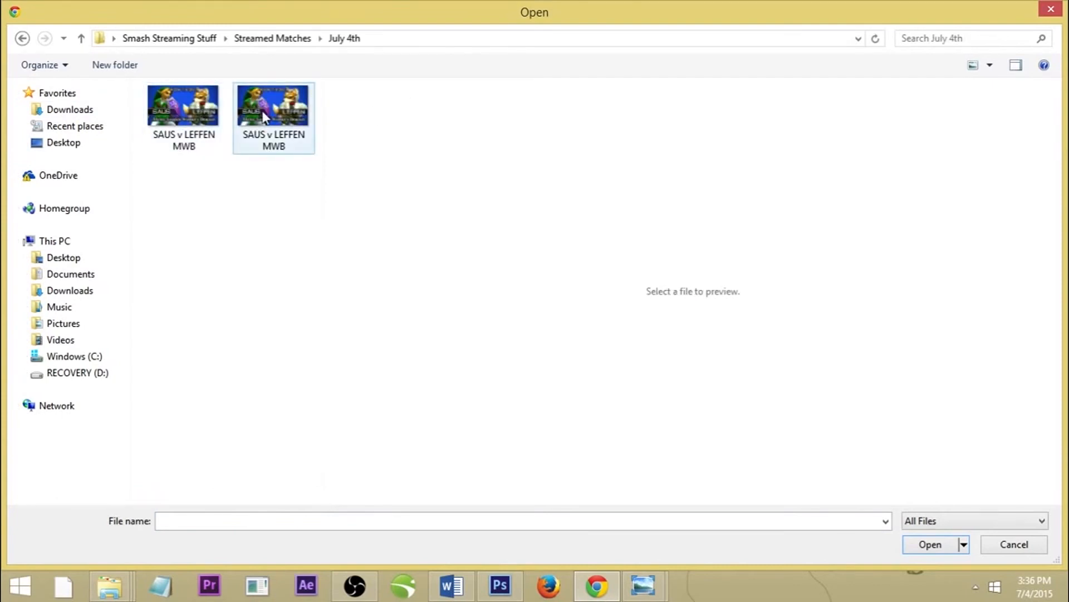
left_click(190, 112)
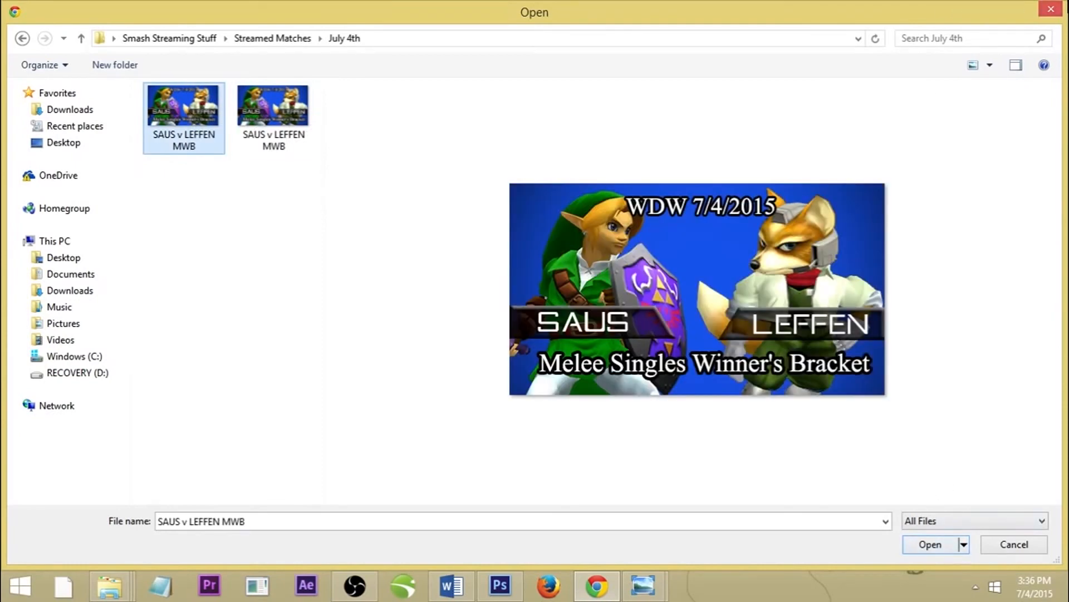
left_click(1054, 9)
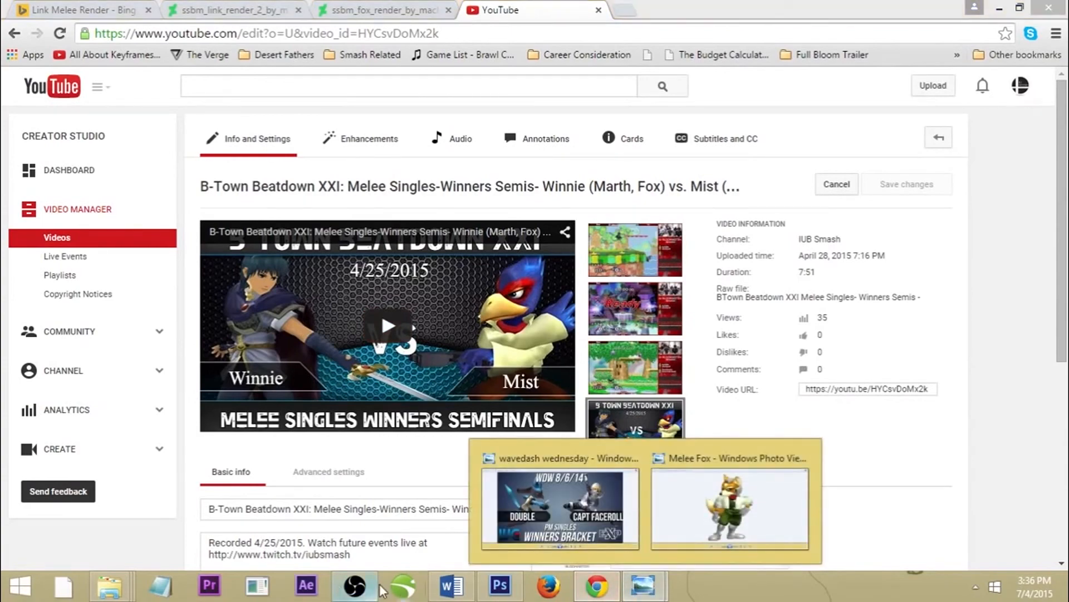
Step: Switch to Photoshop to review the SAUS v LEFFEN MWB thumbnail, and return to the video's custom thumbnail choice in Chrome
left_click(508, 586)
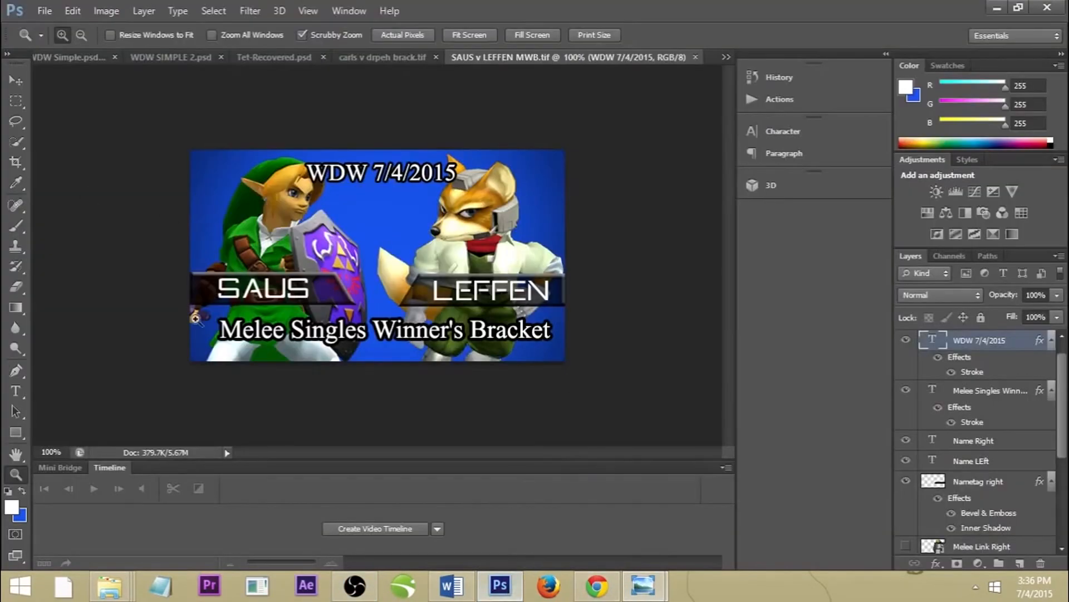
left_click(997, 8)
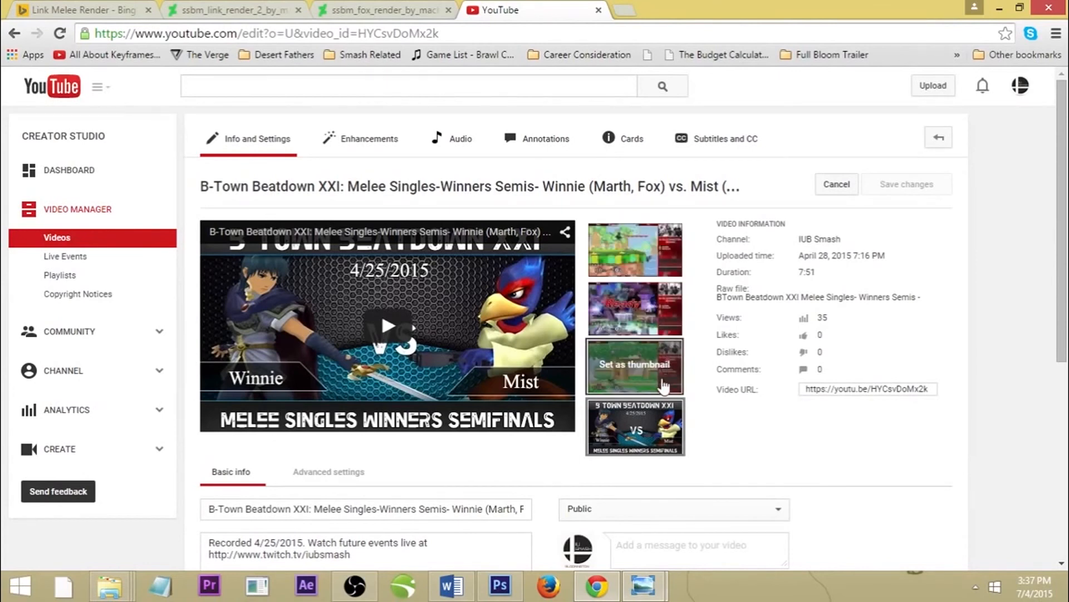
mouse_move(658, 424)
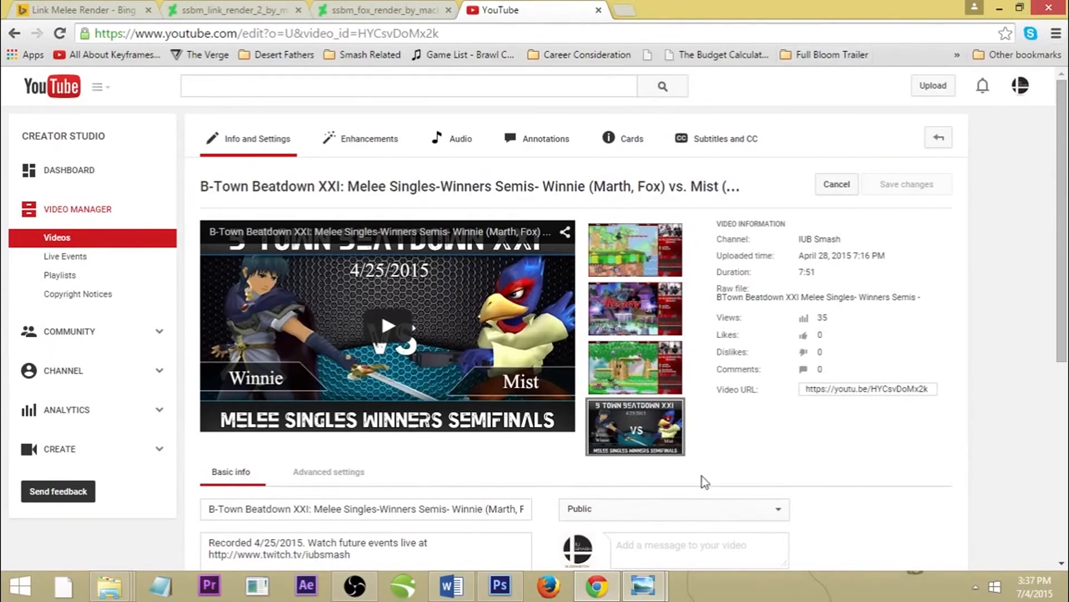
Step: Minimize Chrome, switch to Photoshop and bring up the carls v drpeh brack.tif document as an example thumbnail
left_click(997, 8)
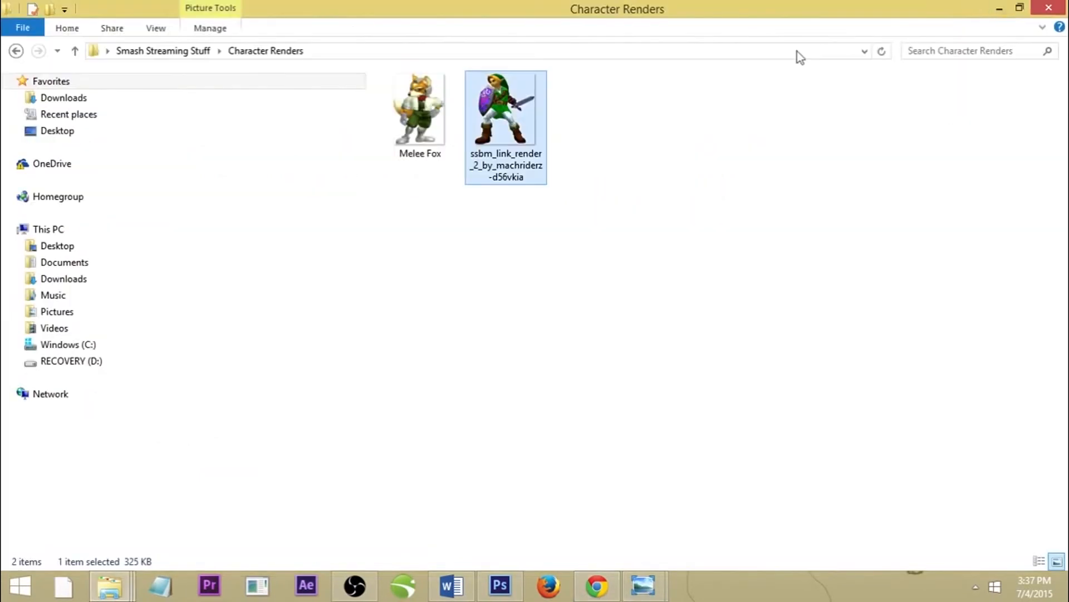
left_click(491, 595)
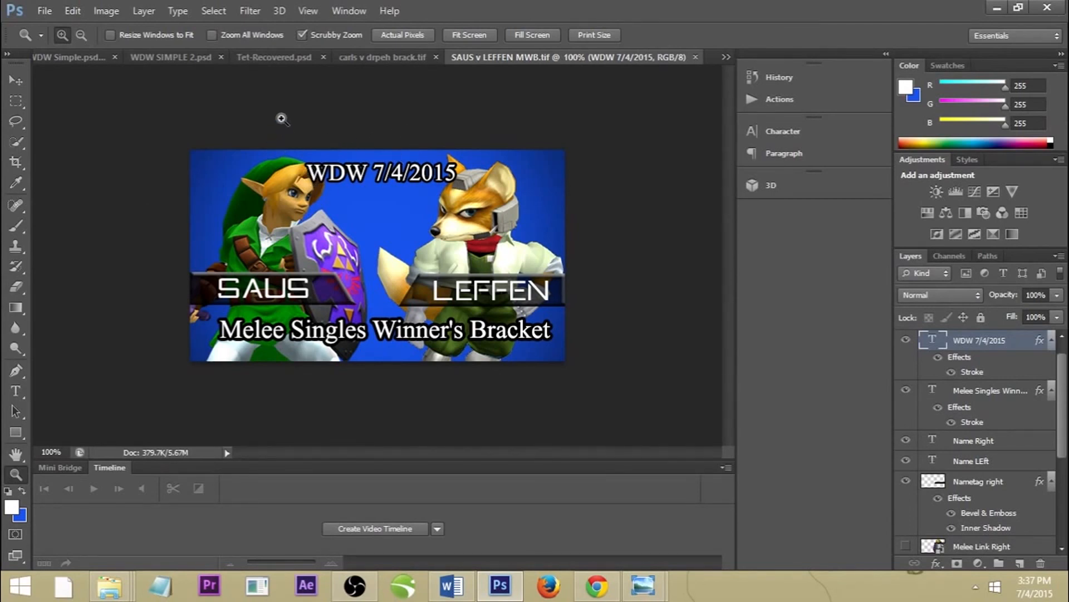
left_click(381, 59)
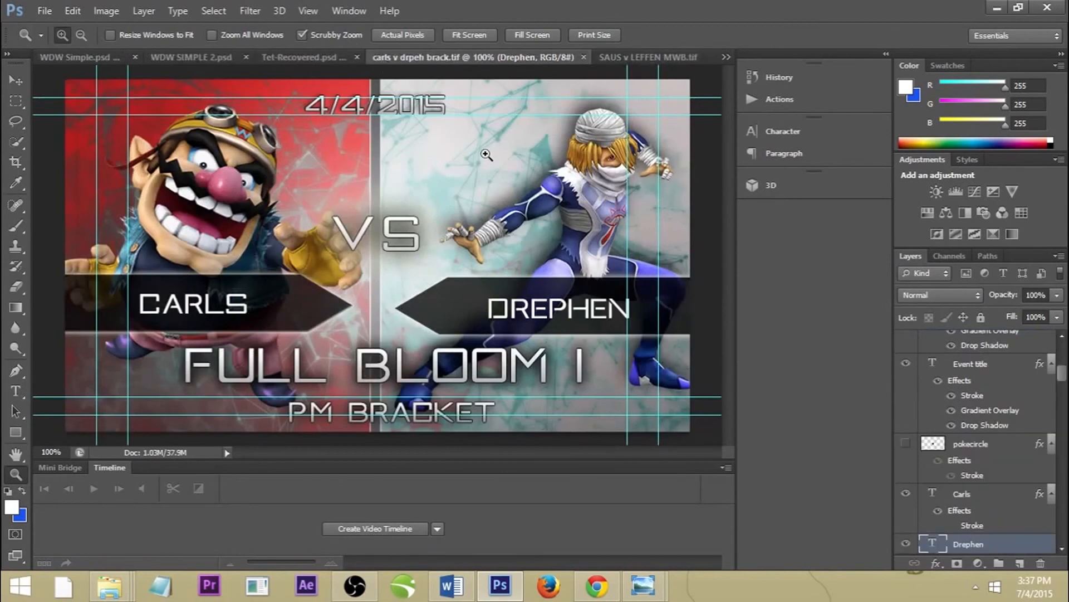